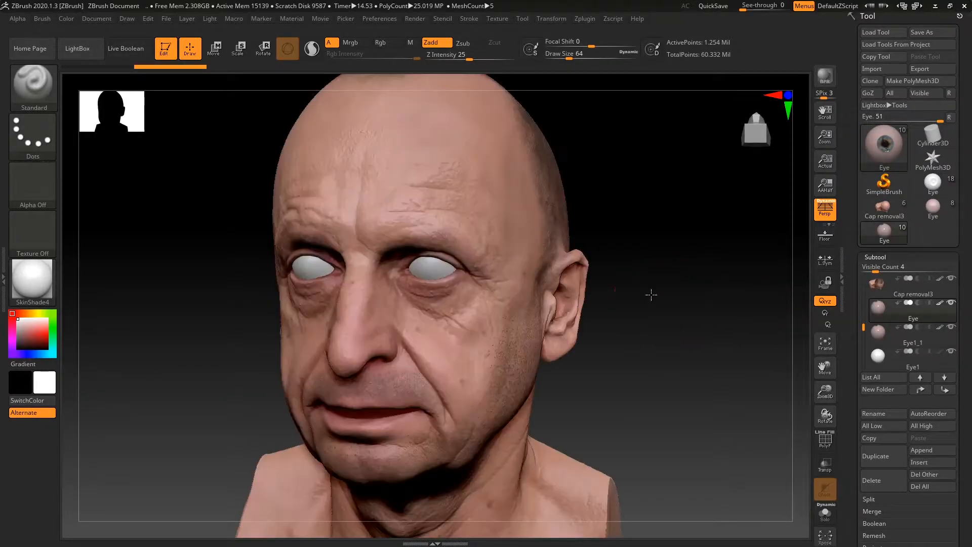
- Examine the head's eyes from several angles and compare the Eye1_1 and Eye1 subtools
left_click_drag(651, 290, 662, 295)
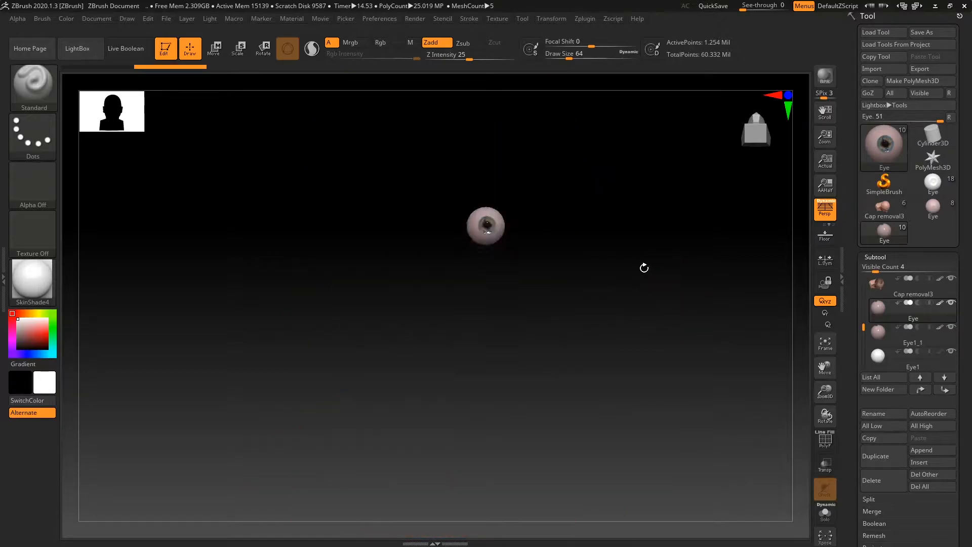
left_click_drag(644, 268, 610, 282)
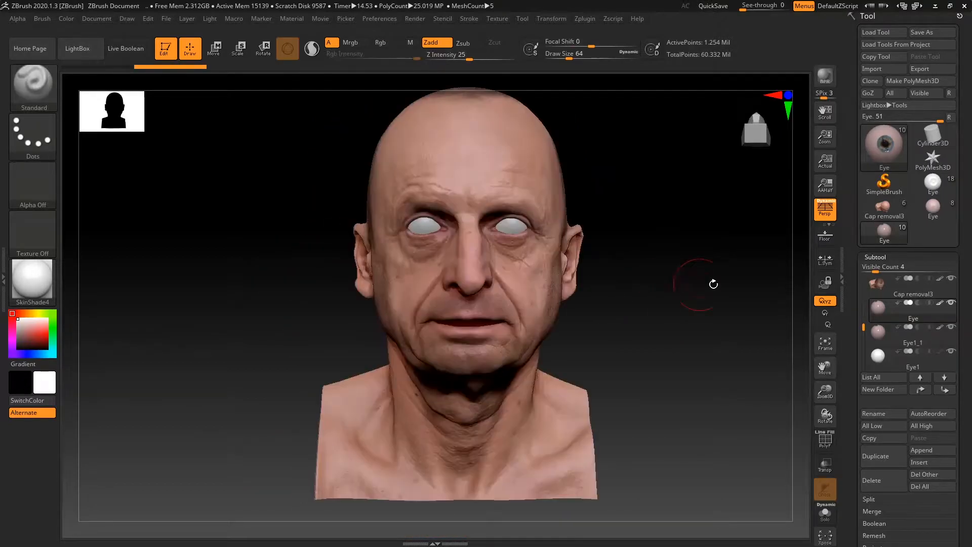
left_click_drag(711, 282, 646, 334)
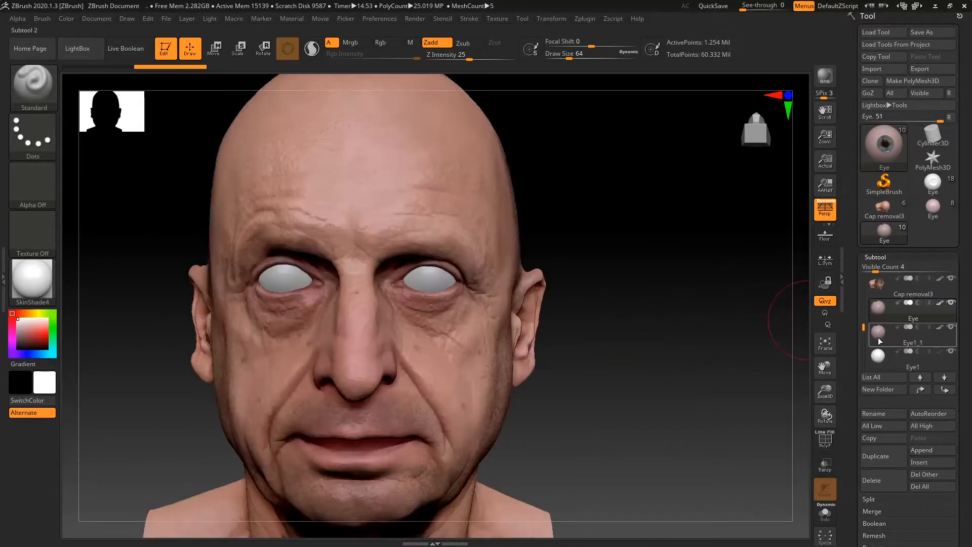
left_click(877, 336)
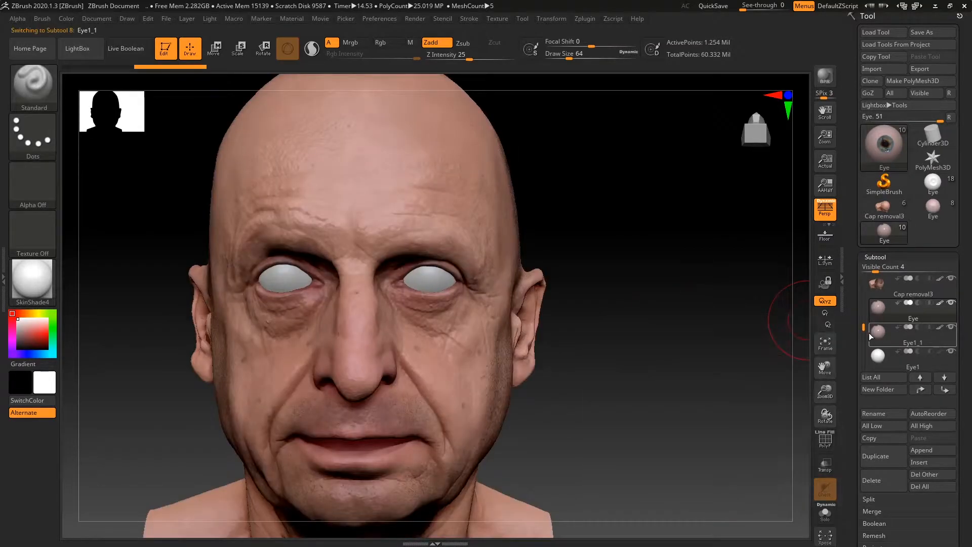
left_click(951, 351)
left_click_drag(864, 325, 864, 330)
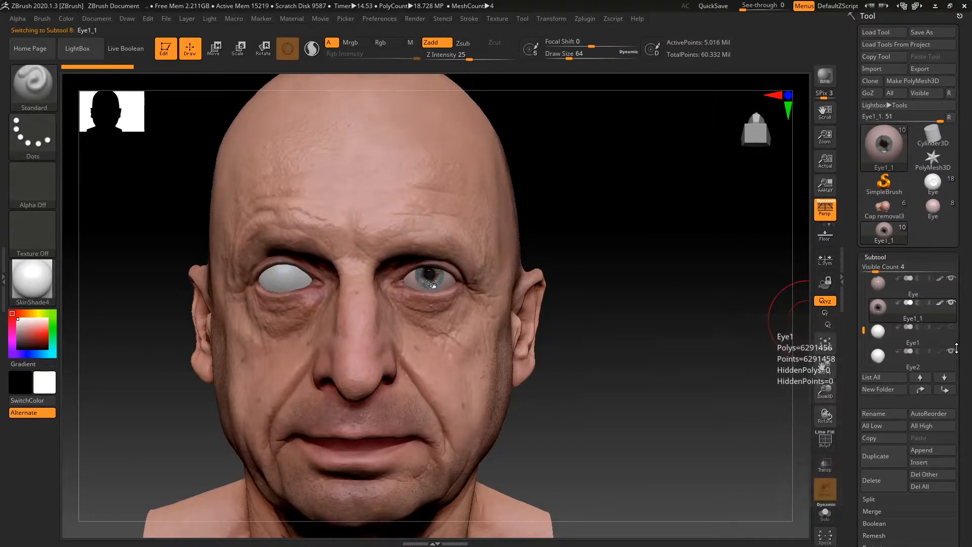
left_click(881, 334)
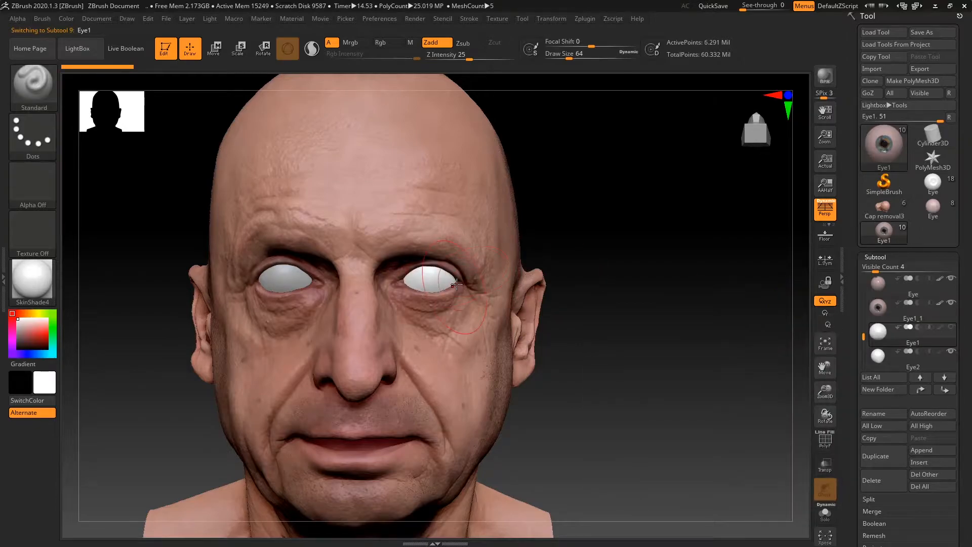
left_click(950, 326)
left_click_drag(615, 302, 668, 316)
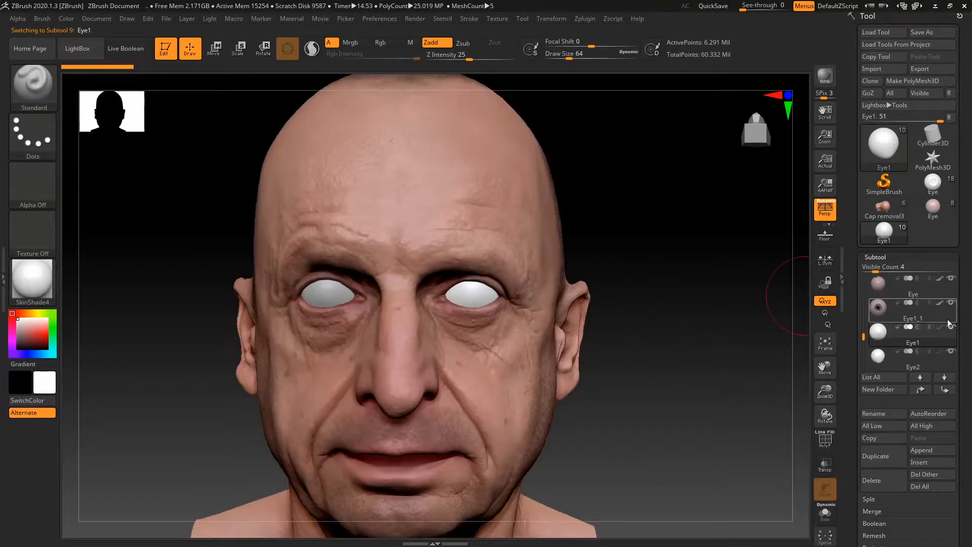
left_click(880, 309)
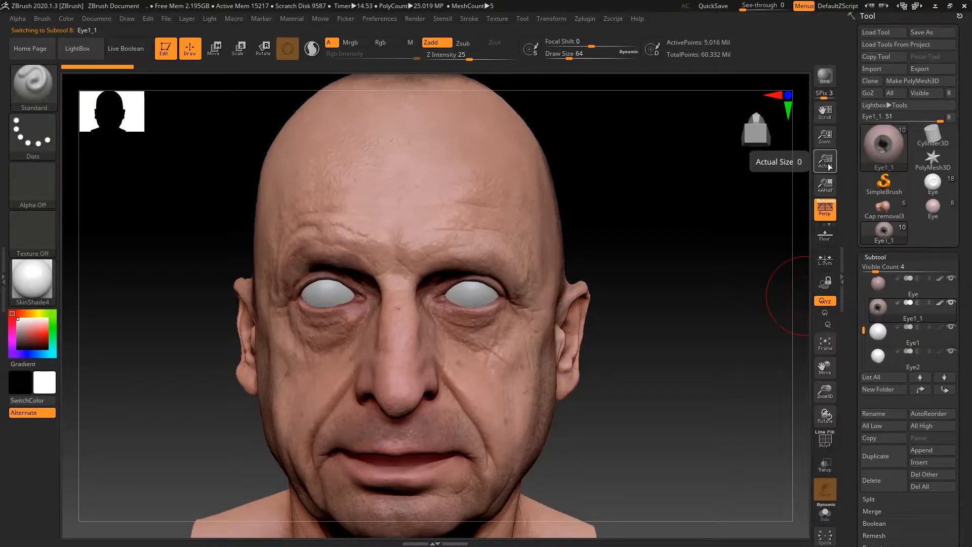
left_click_drag(696, 184, 697, 212)
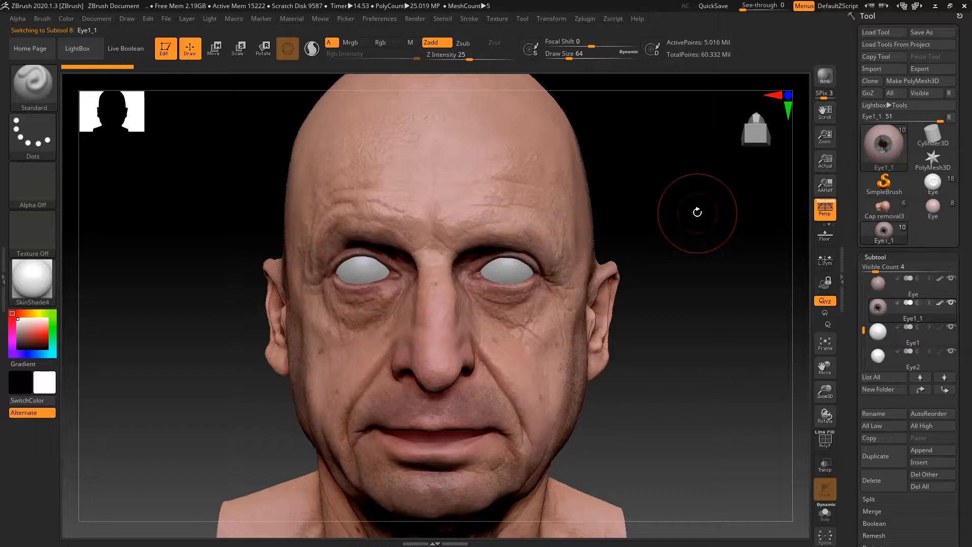
left_click_drag(697, 211, 699, 233)
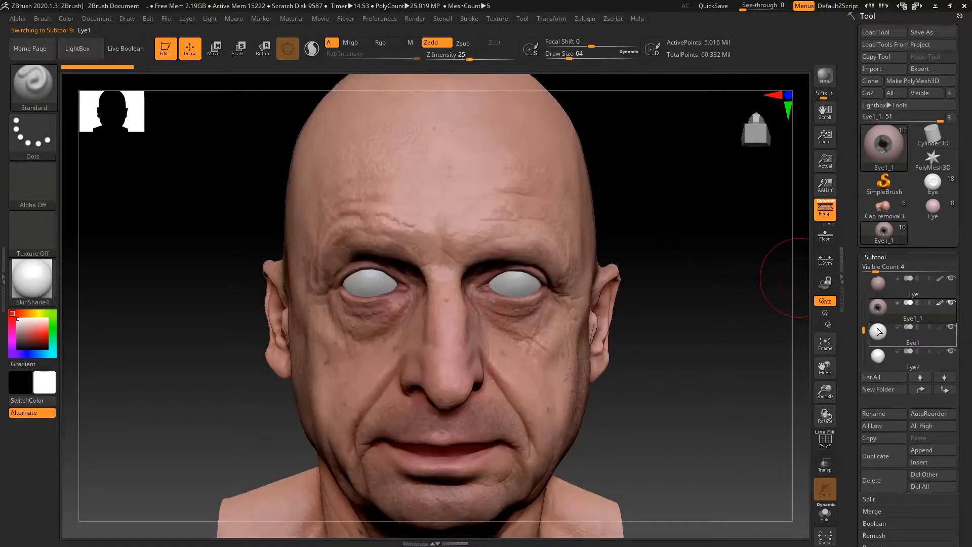
left_click(878, 306)
left_click_drag(704, 284, 800, 294)
left_click(877, 311)
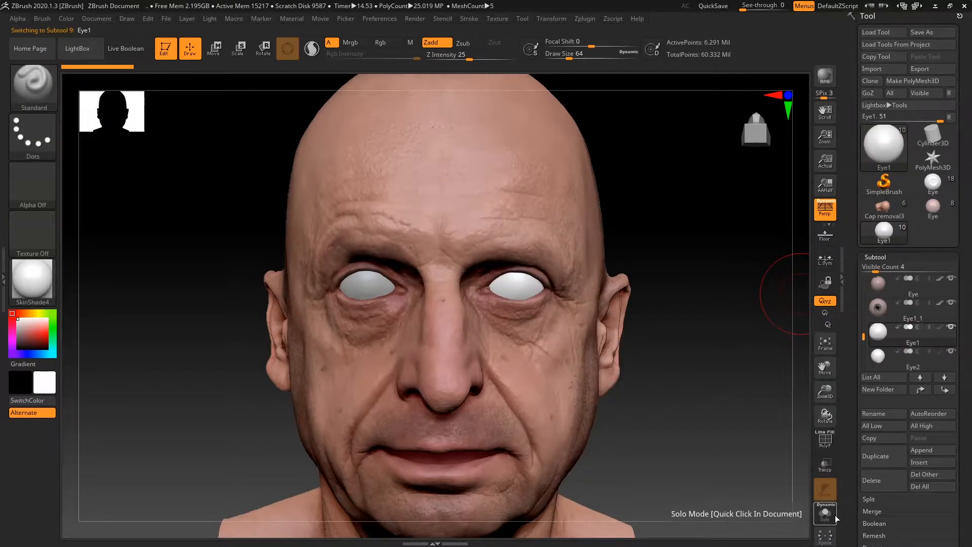
- Start exporting the Eye subtool as an OBJ and browse to the 3DSMAXEND folder inside 3D SCAN
left_click(878, 286)
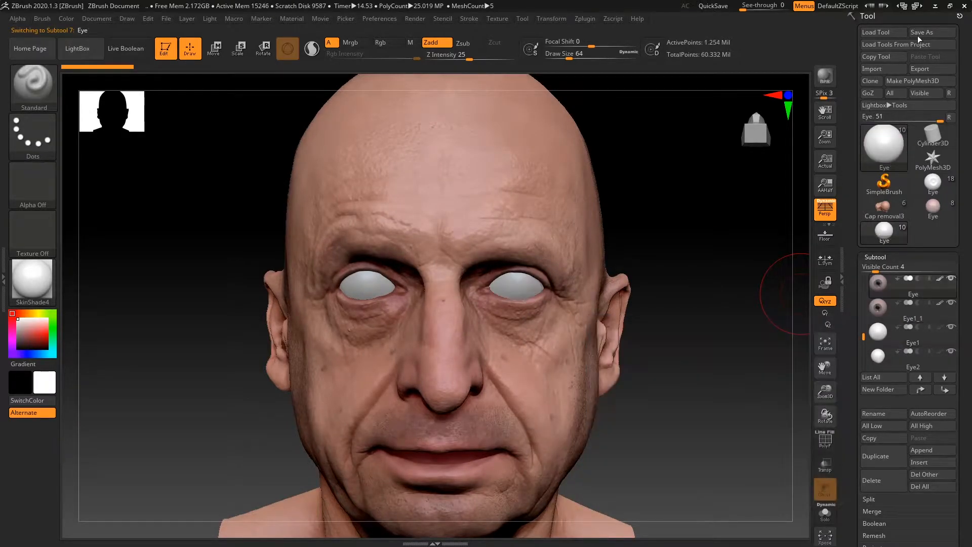
left_click(924, 69)
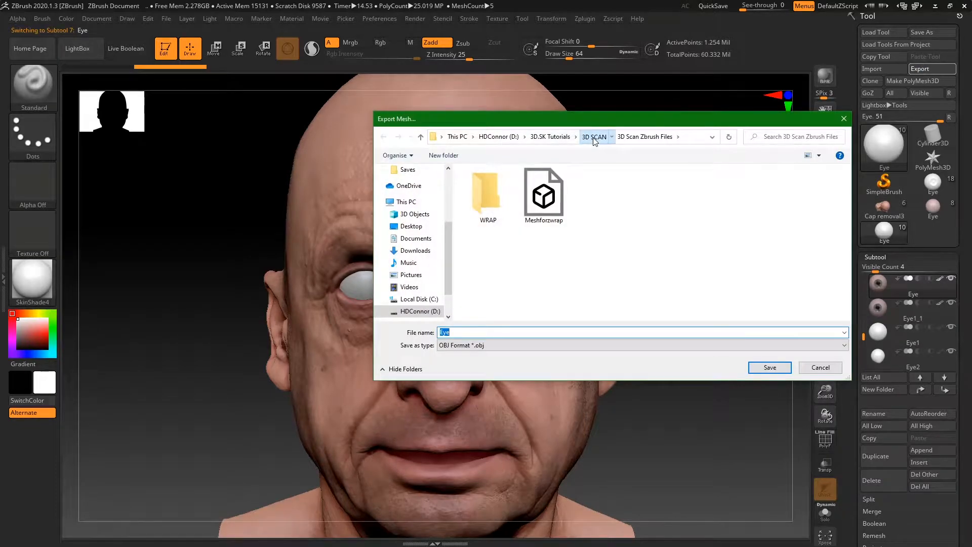
left_click(592, 137)
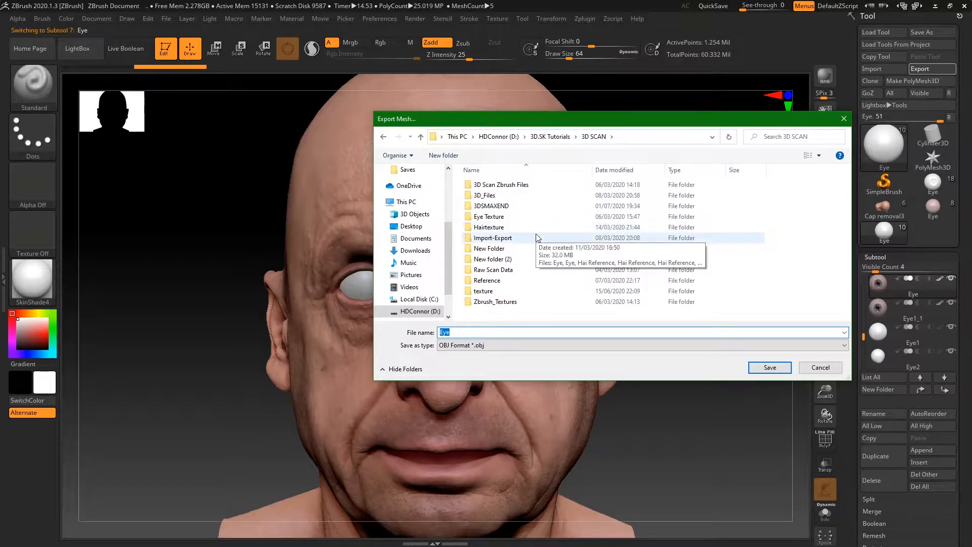
double_click(529, 210)
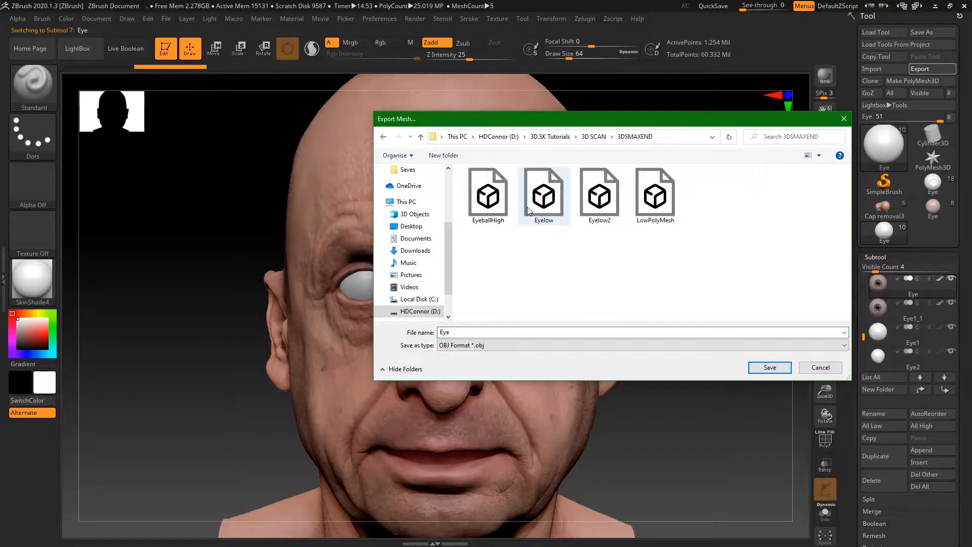
- Name the exported eye mesh Eyeballhighleft and save it in OBJ format
left_click(489, 332)
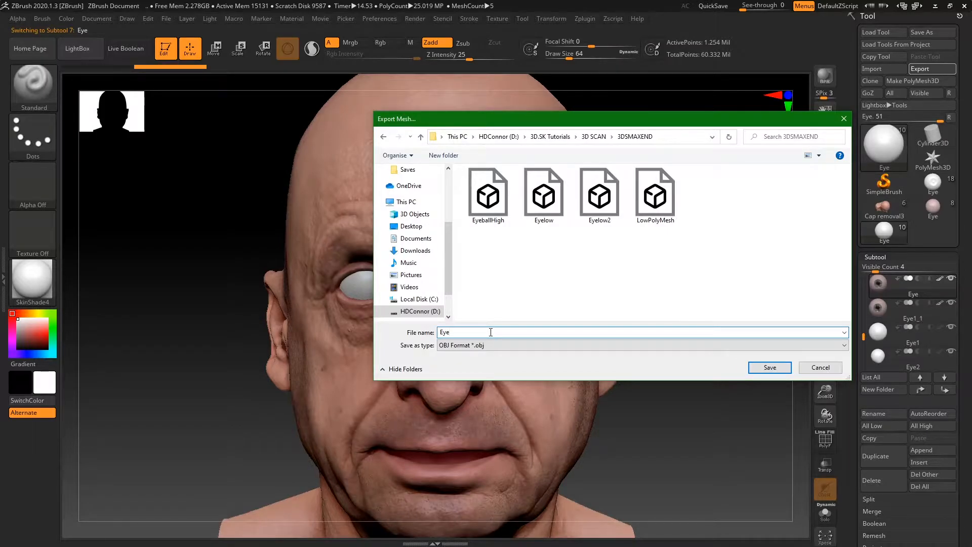
type("lef")
key("BackSpace")
key("BackSpace")
key("BackSpace")
type("bal")
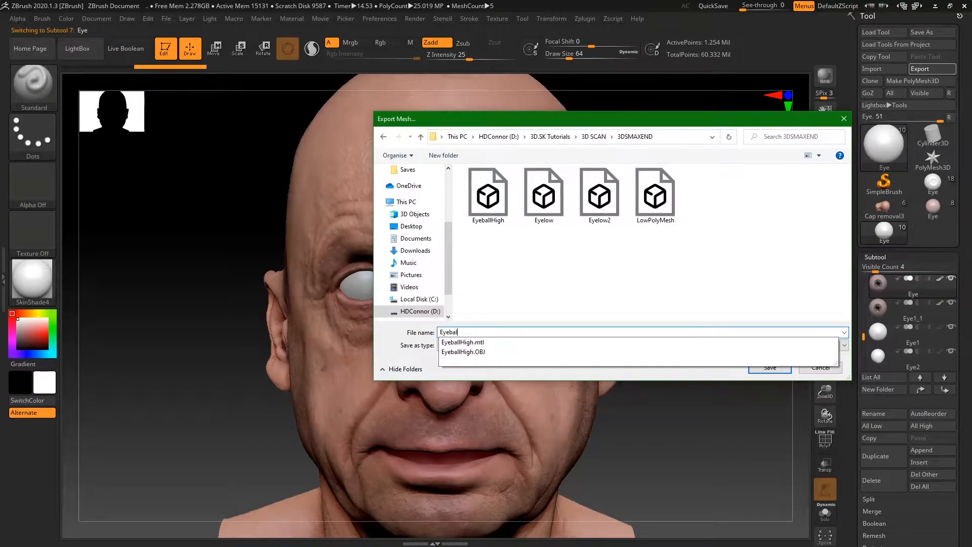
type("lhigh1")
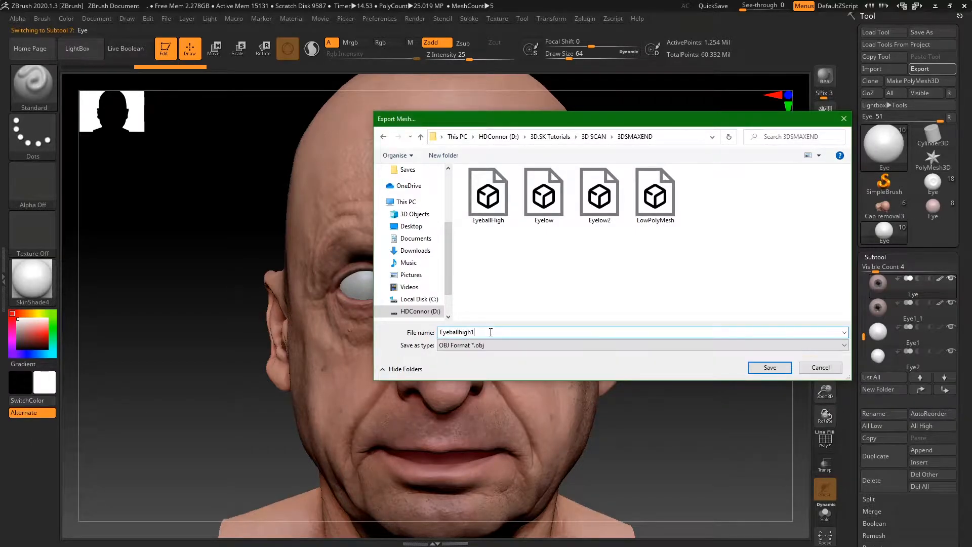
key("BackSpace")
type("left")
left_click(762, 367)
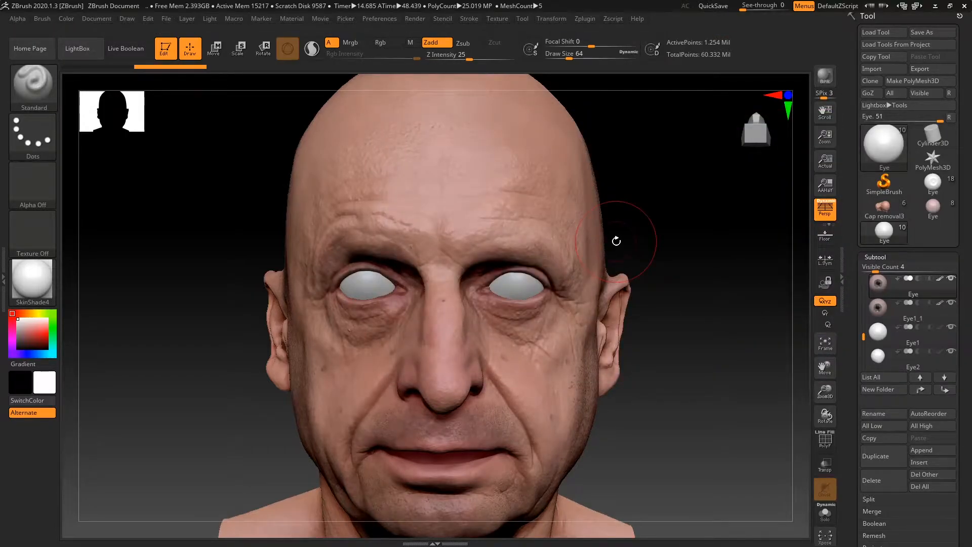
- Export the Eye1_1 subtool as an OBJ named Eyeballhighright in the 3DSMAXEND folder
left_click(879, 307)
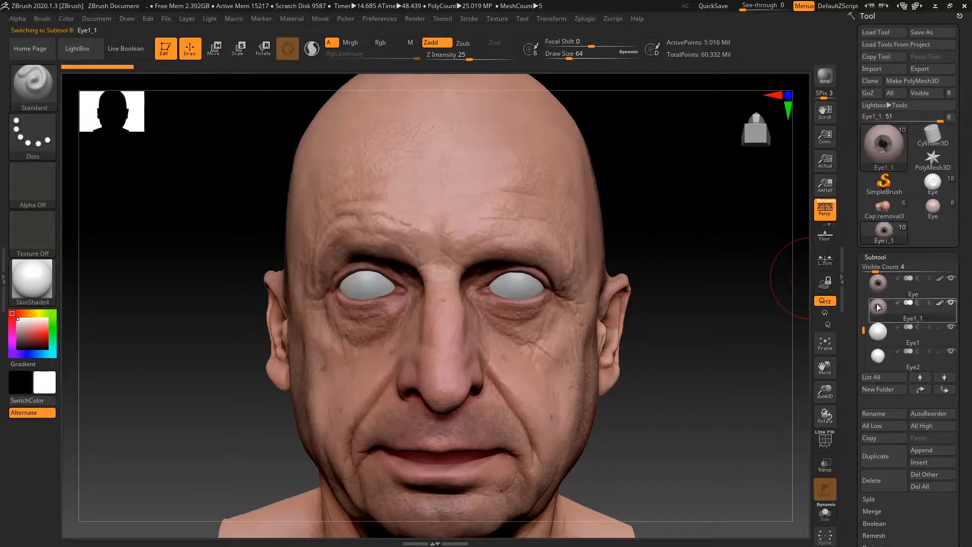
left_click(928, 70)
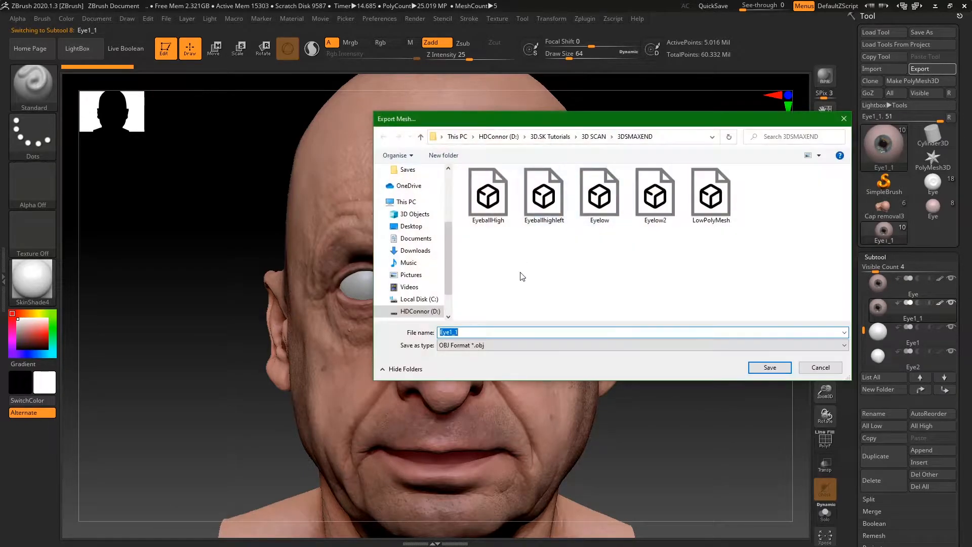
left_click(543, 198)
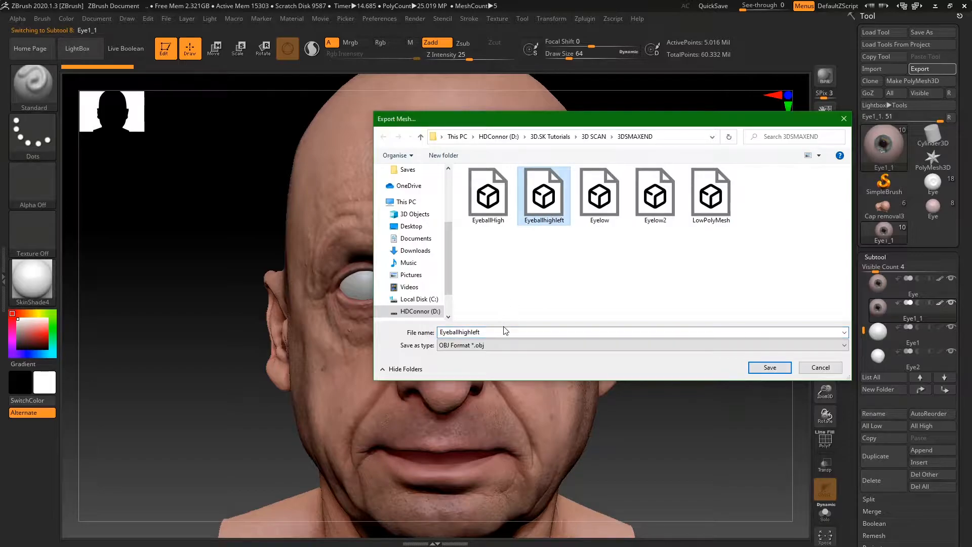
left_click(519, 331)
key("BackSpace")
key("BackSpace")
key("BackSpace")
key("BackSpace")
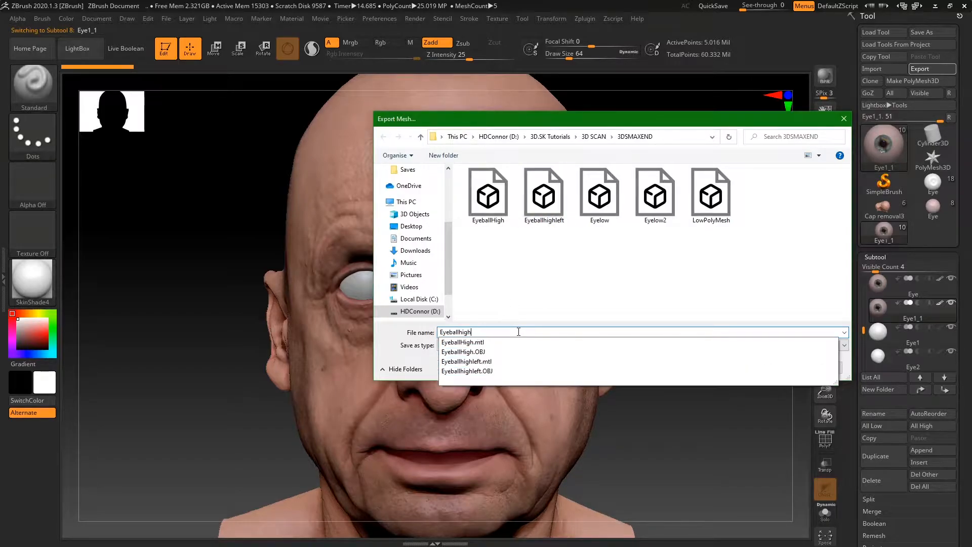
type("right")
key("Return")
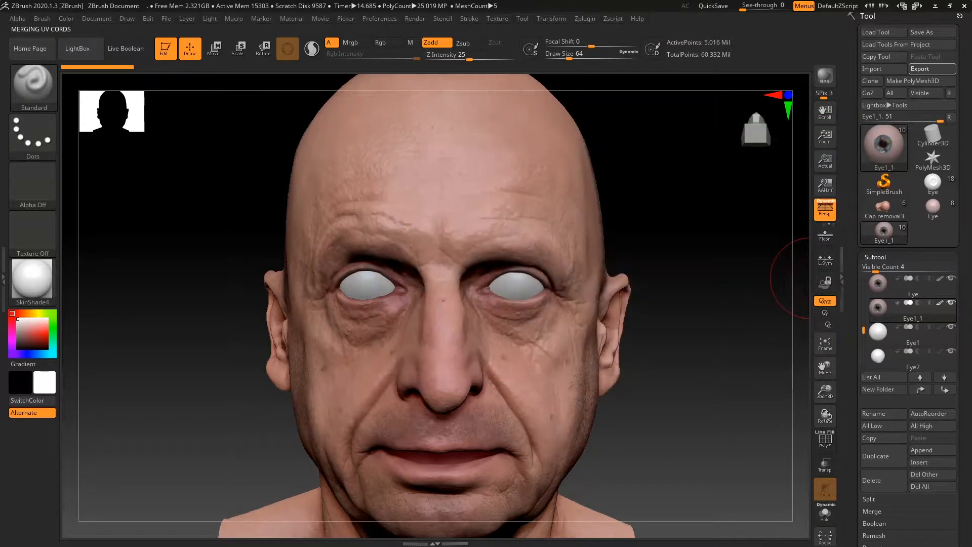
- Set the Eye1_1 subtool's subdivision level to 6
left_click(878, 258)
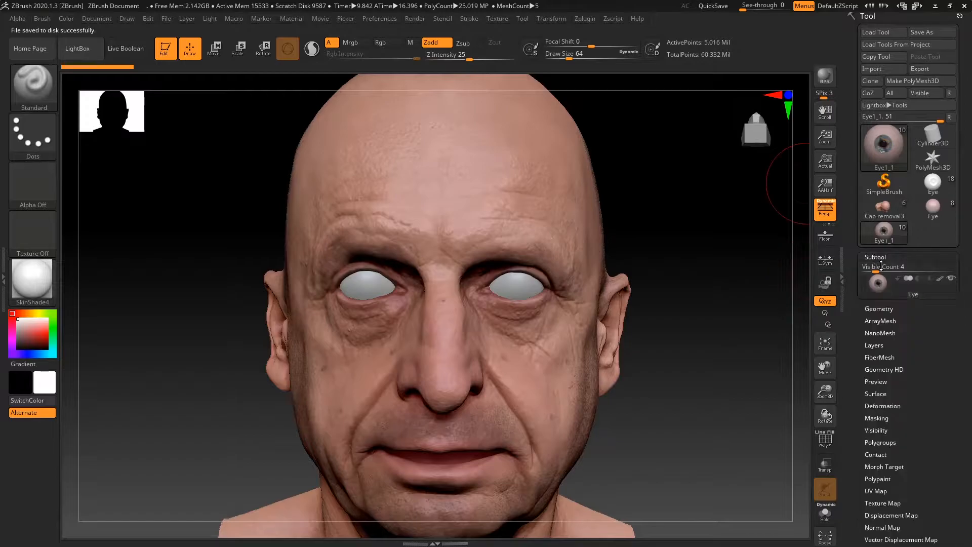
left_click(880, 270)
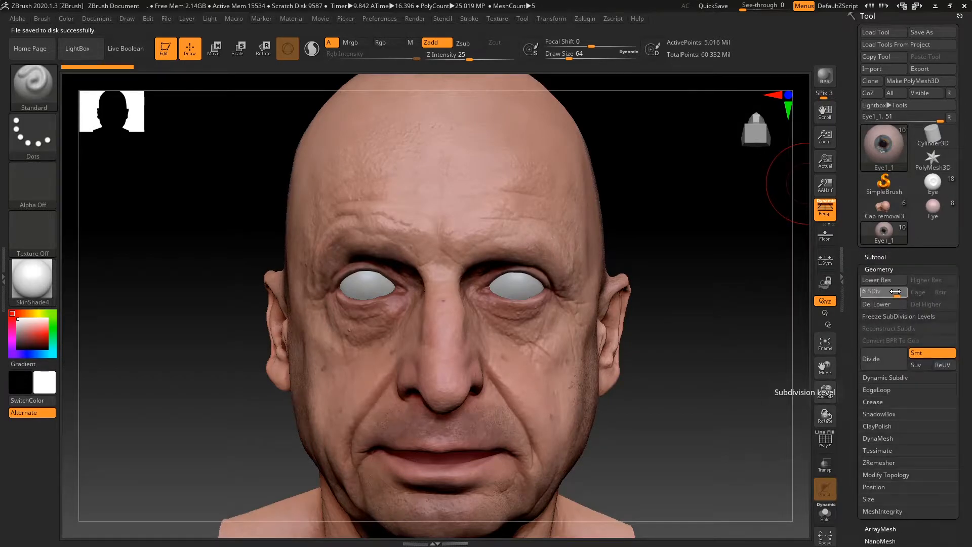
left_click(894, 292)
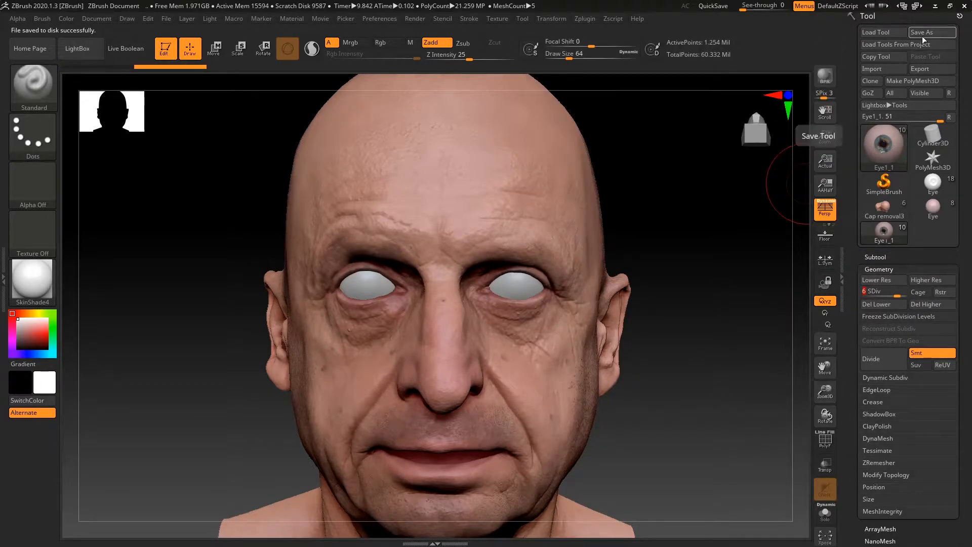
- Export the Eye1_1 subtool again as an OBJ, overwriting the existing Eyeballhighright file
left_click(924, 69)
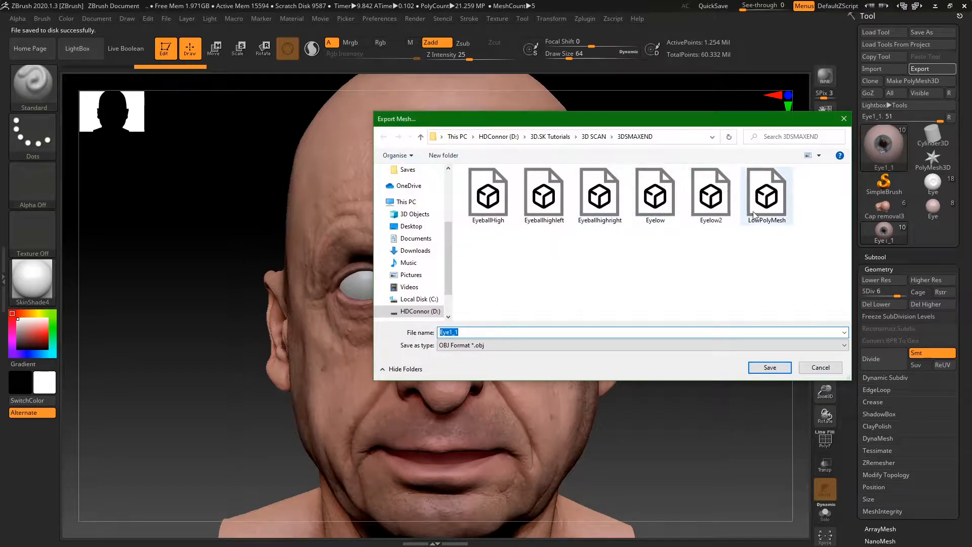
left_click(596, 216)
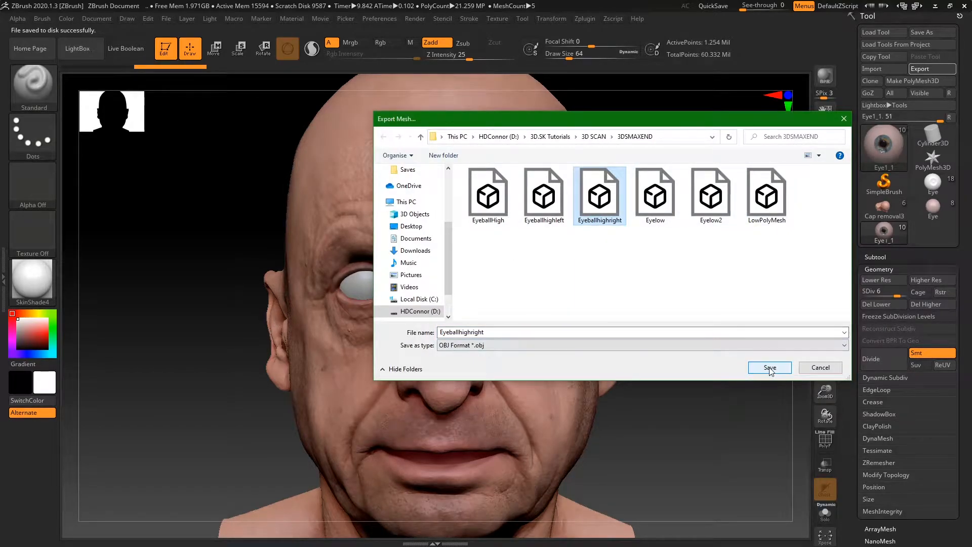
left_click(782, 372)
left_click(516, 273)
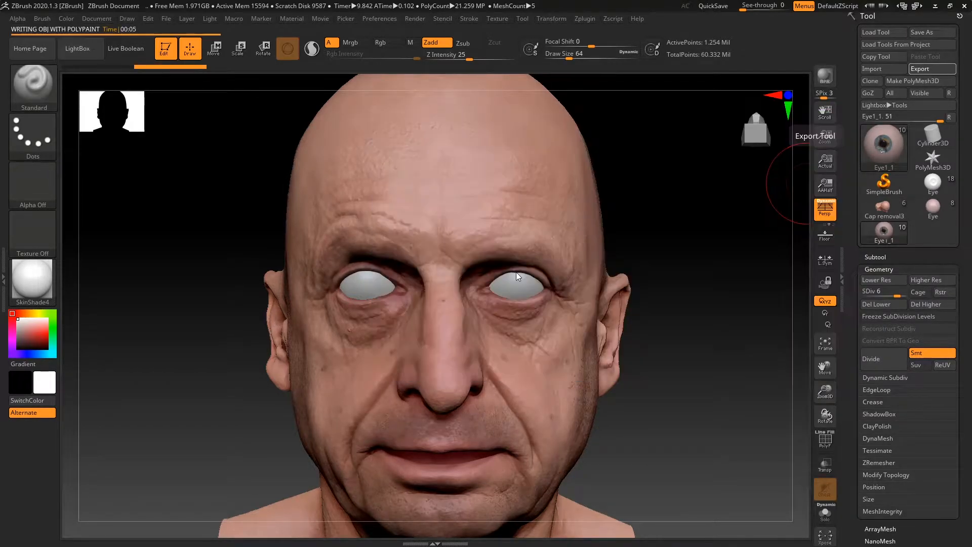
- Make the Eye1 subtool, the plain white sphere below Eye1_1, the active subtool
left_click_drag(653, 312, 705, 297)
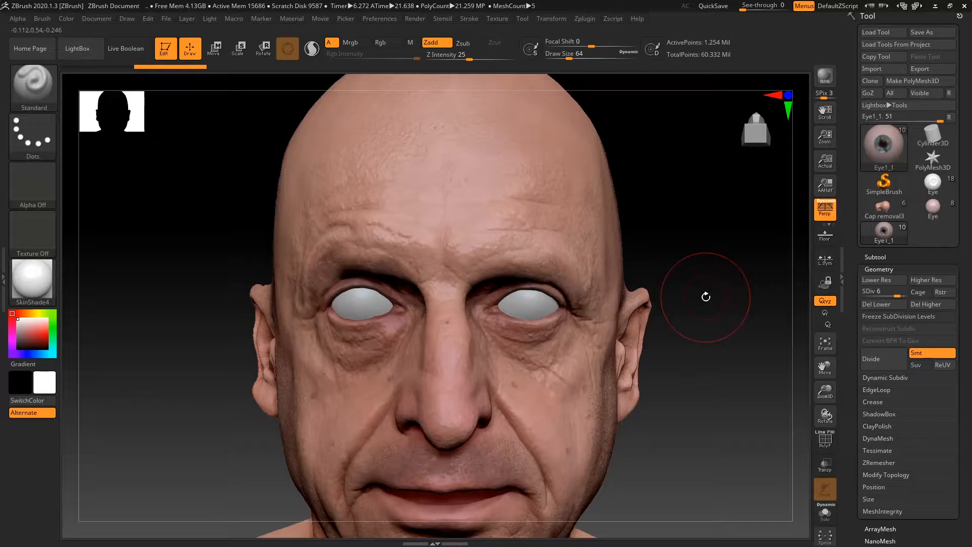
left_click(875, 257)
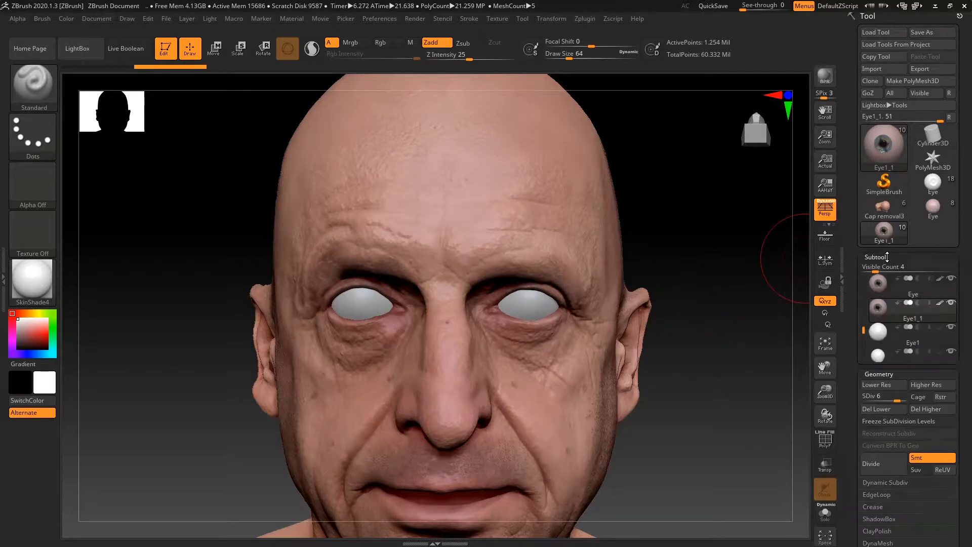
left_click(884, 333)
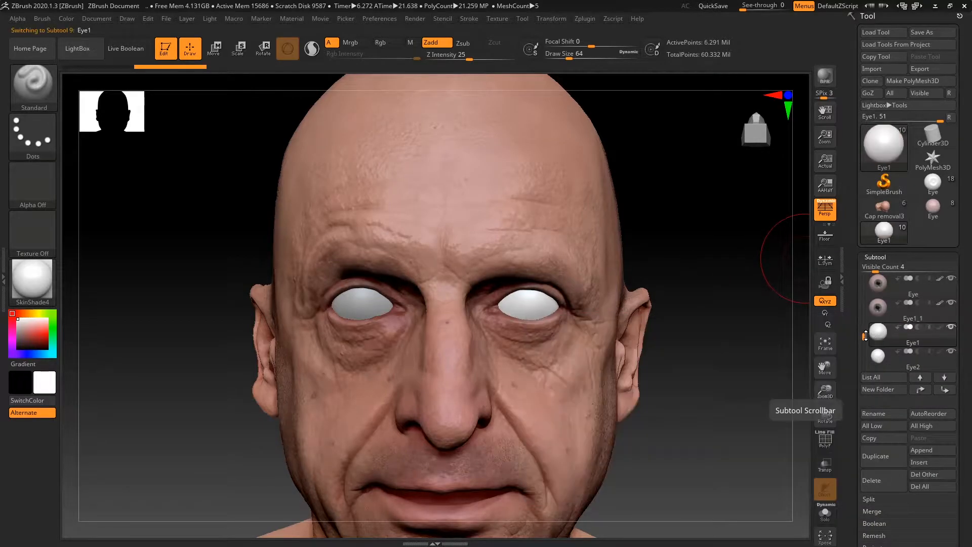
scroll(881, 334, "down", 1)
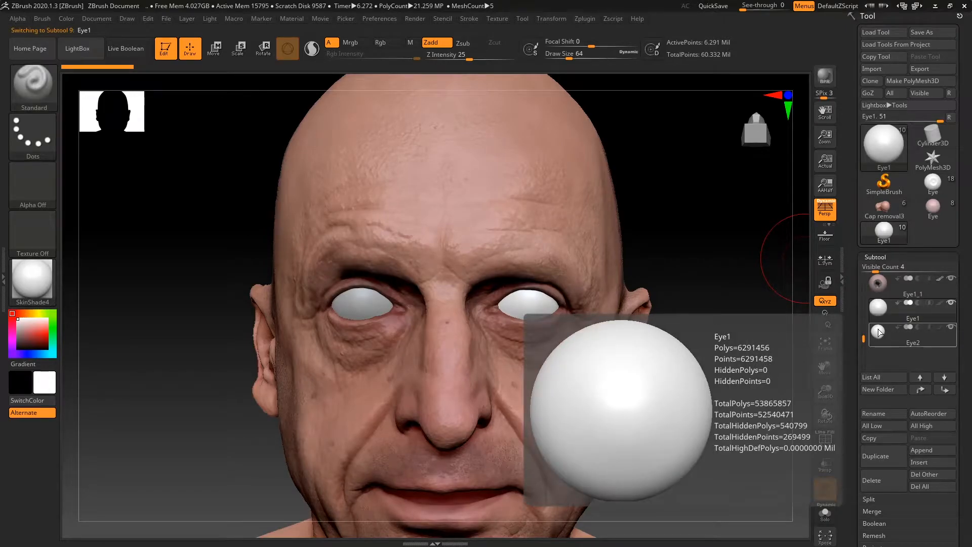
left_click_drag(749, 347, 770, 314)
left_click(875, 257)
left_click(879, 269)
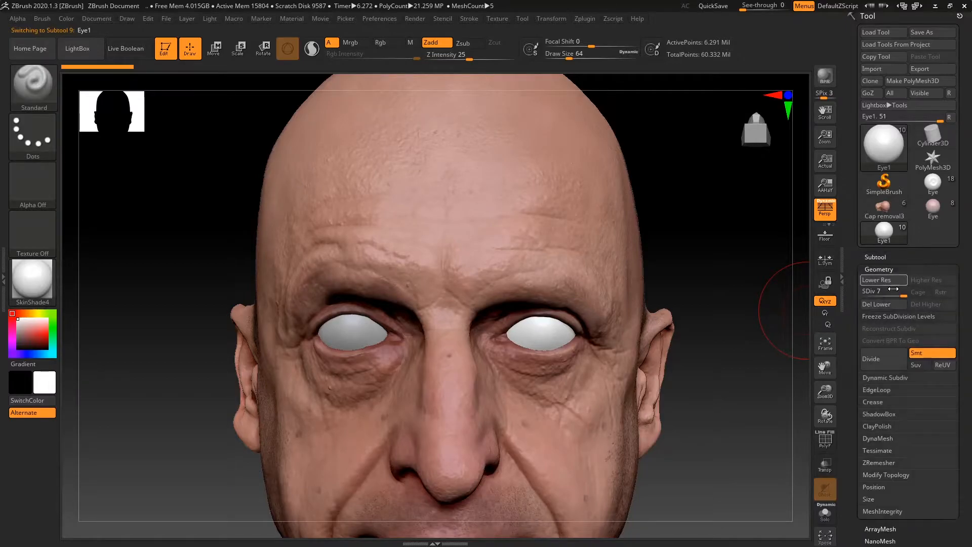
left_click(880, 256)
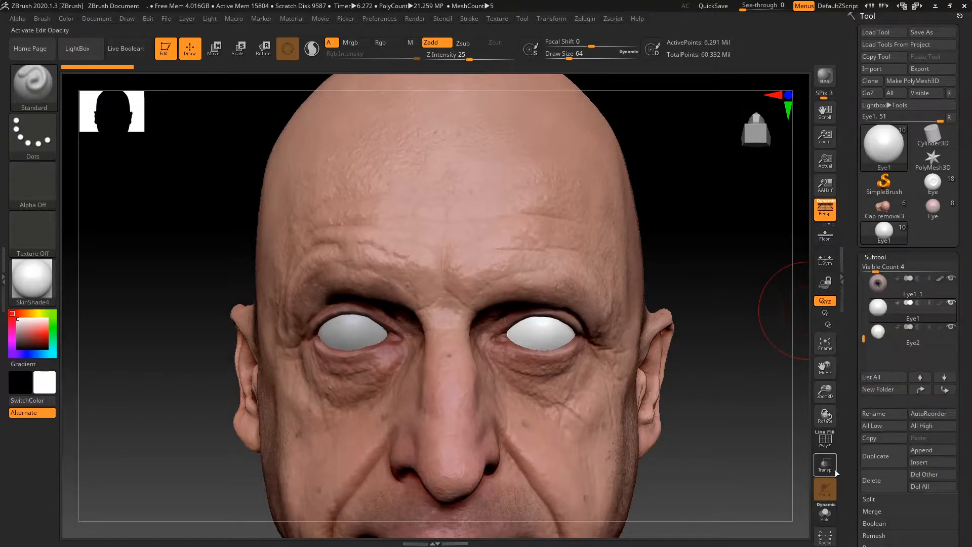
- Toggle Solo on the Eye1 subtool to check which eye it covers, leaving the whole head displayed
left_click(825, 512)
left_click(824, 514)
left_click(824, 514)
mouse_move(739, 440)
left_mouse_down()
mouse_move(703, 428)
mouse_move(733, 428)
left_mouse_up()
left_click(833, 511)
left_click(833, 512)
left_click(834, 512)
- Set the Eye1 subtool to subdivision level 1 and export it as an OBJ named Cornea_Low_left in the 3DSMAXEND folder
left_click(875, 257)
left_click(879, 269)
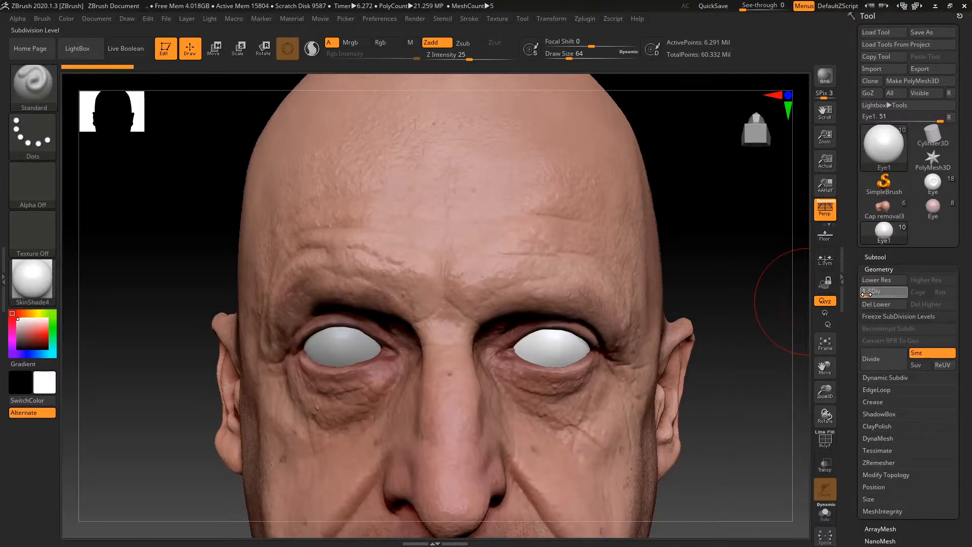
left_click_drag(750, 312, 774, 362)
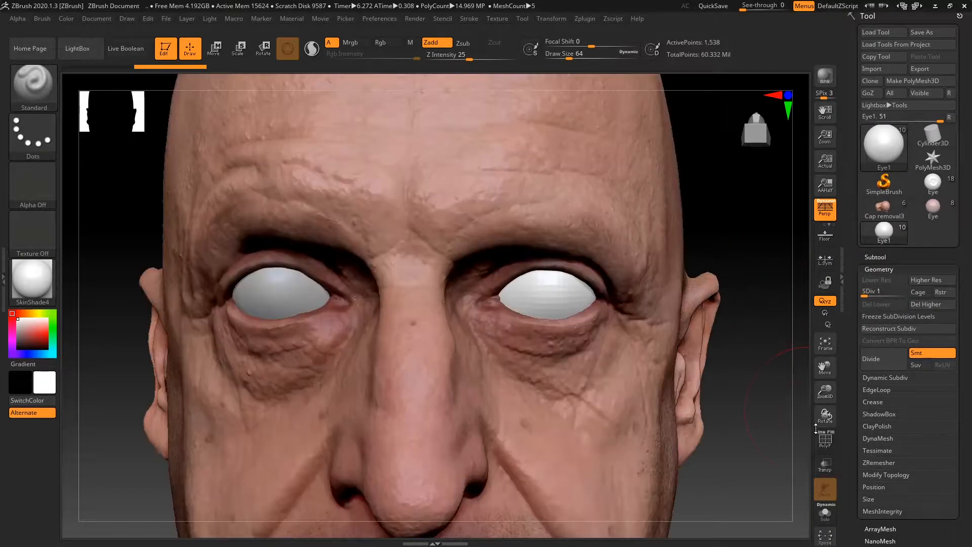
left_click(826, 442)
left_click(826, 442)
left_click_drag(752, 269, 749, 304, "alt")
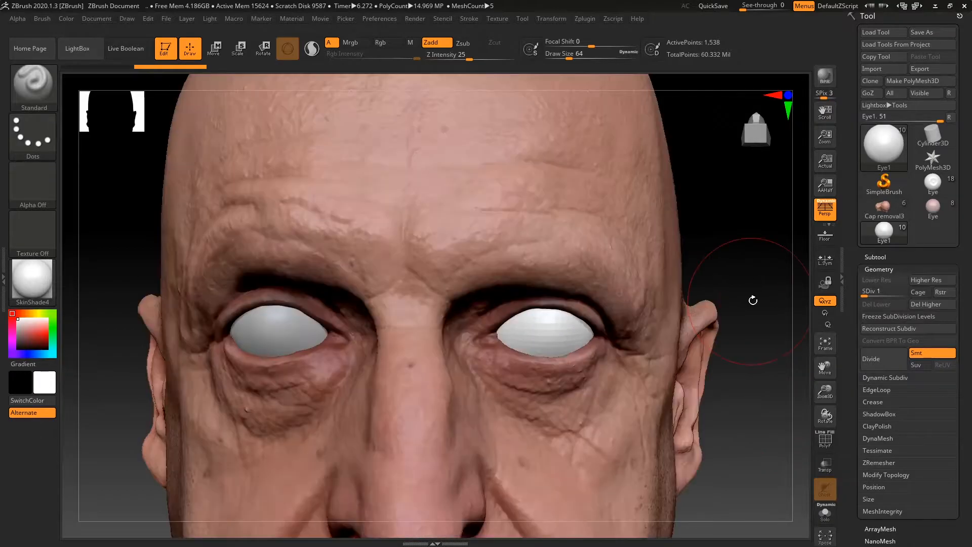
left_click(924, 69)
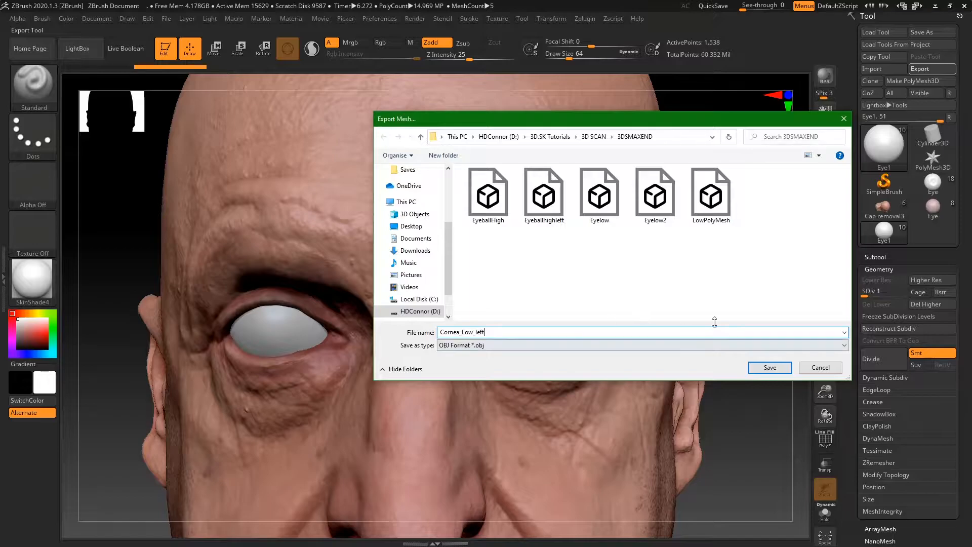
key("Return")
- Set the Eye1 subtool to subdivision level 5 and export it as an OBJ named Cornea_high_left in the 3DSMAXEND folder
left_click(892, 297)
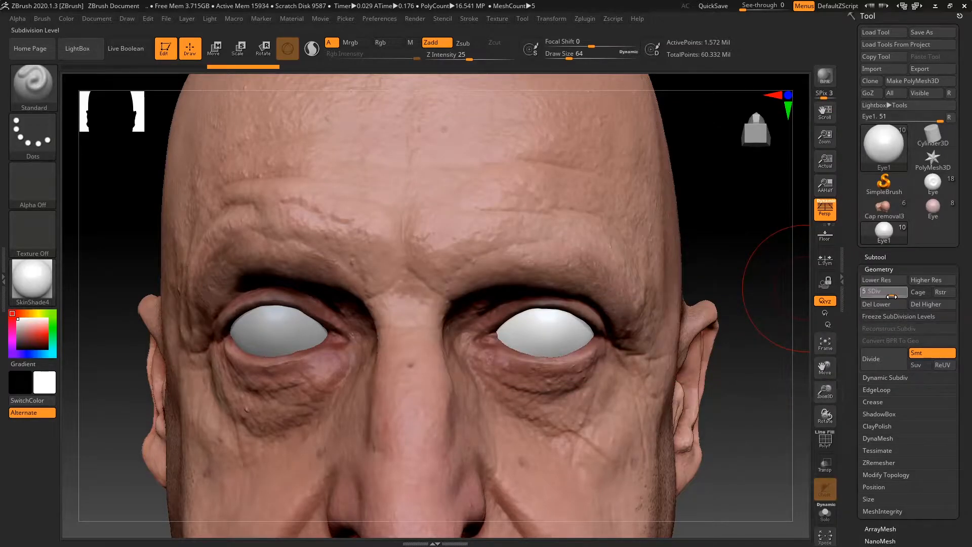
left_click(936, 68)
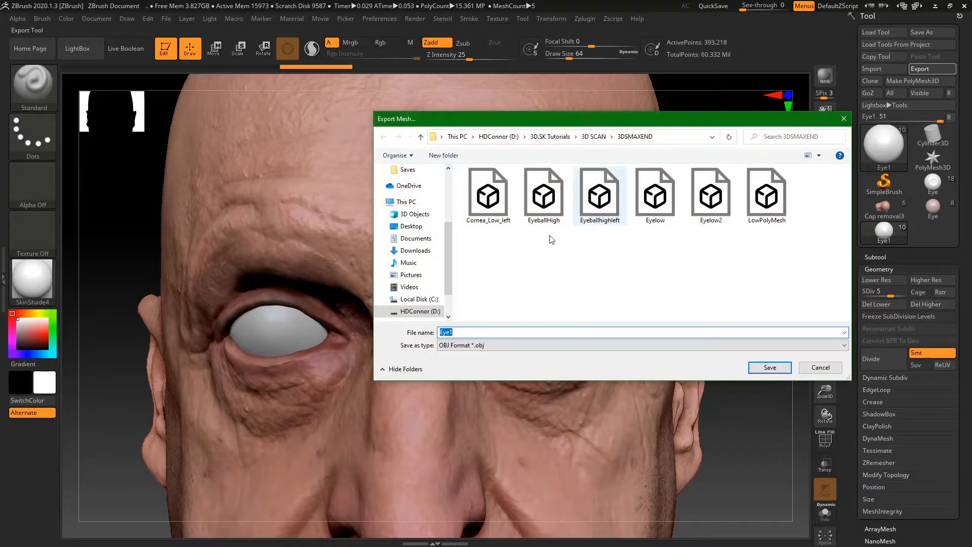
left_click(509, 216)
left_click(505, 331)
left_click(504, 332)
key("BackSpace")
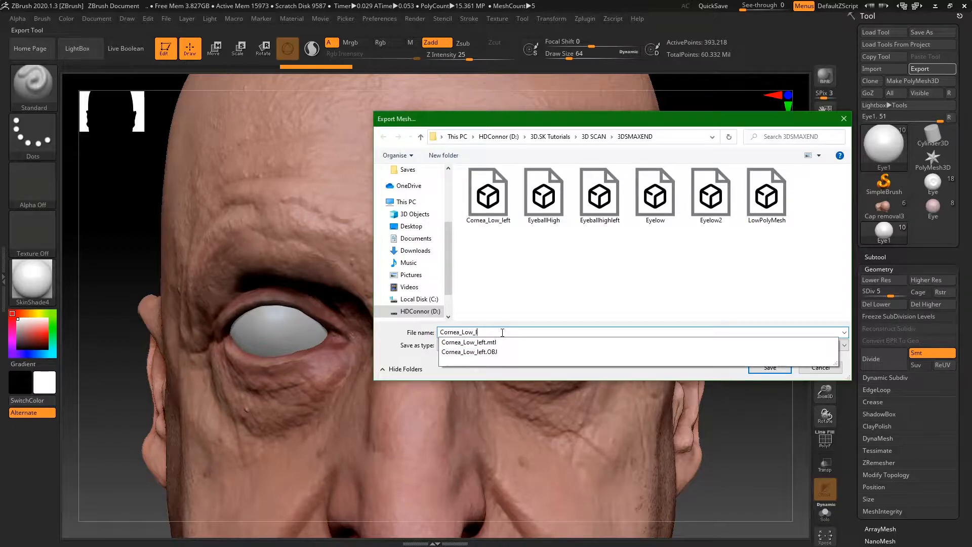
type("high")
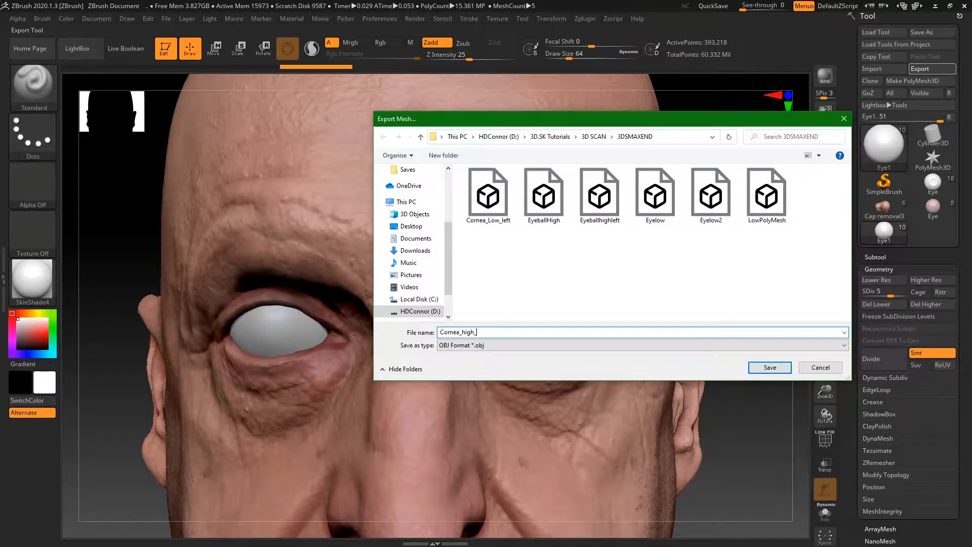
key("Return")
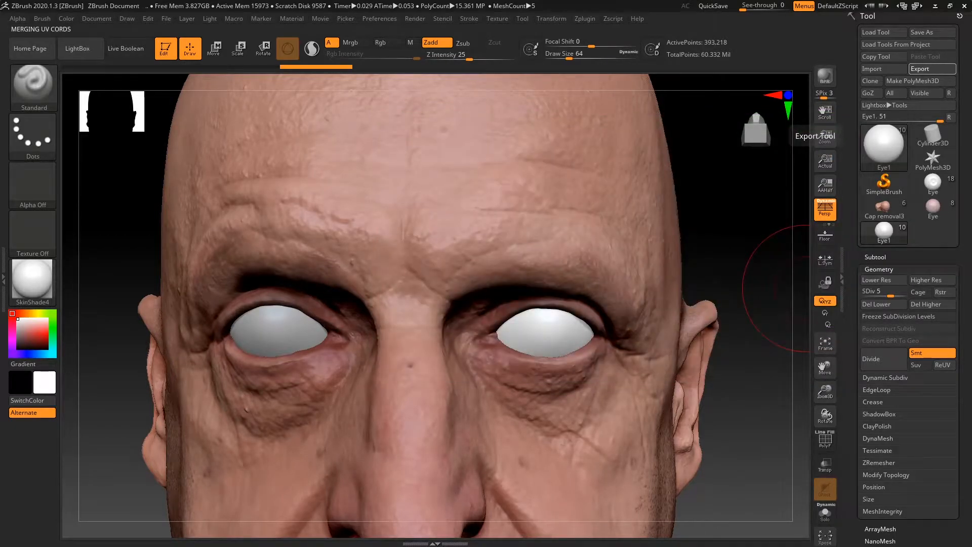
- Select the Eye2 subtool and set its subdivision level to 5
left_click(893, 269)
left_click(875, 257)
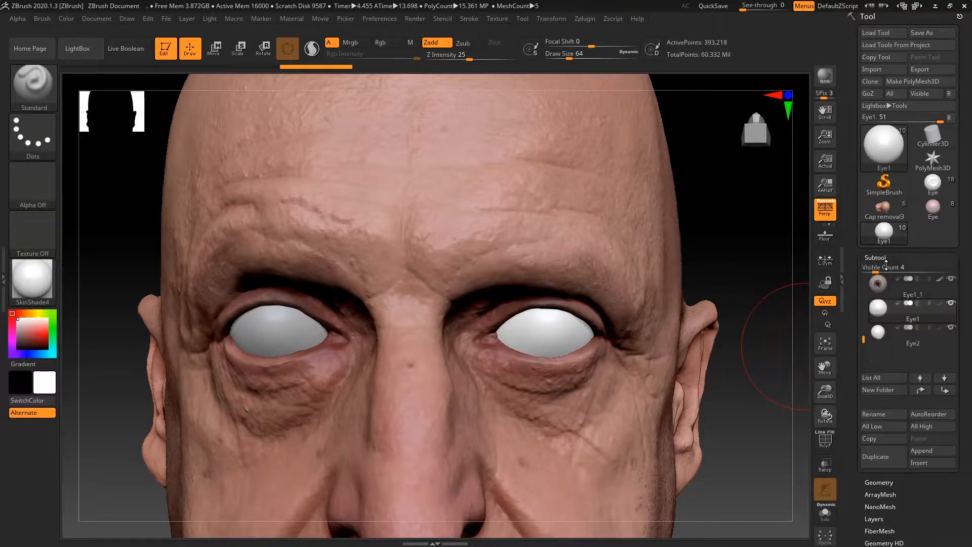
left_click(881, 334)
left_click(878, 258)
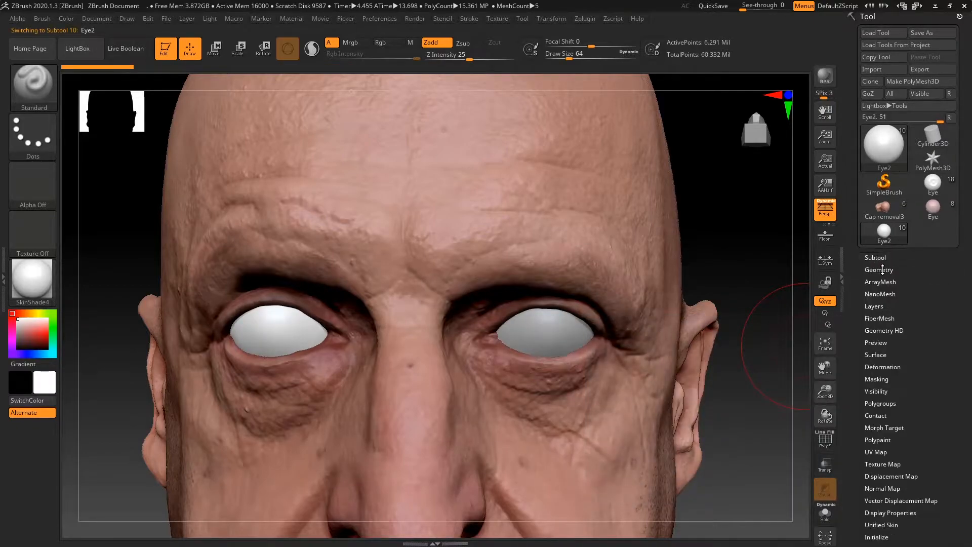
left_click(879, 269)
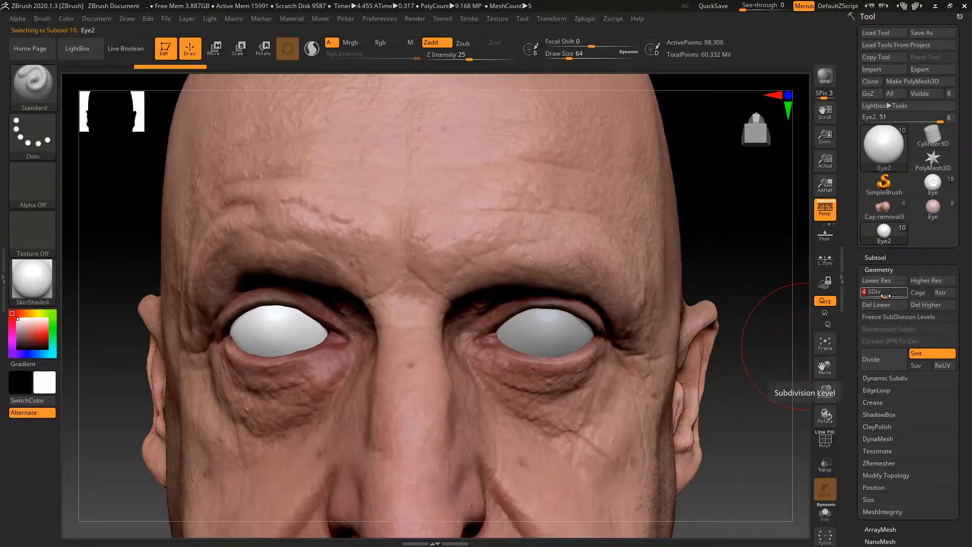
left_click_drag(885, 295, 890, 297)
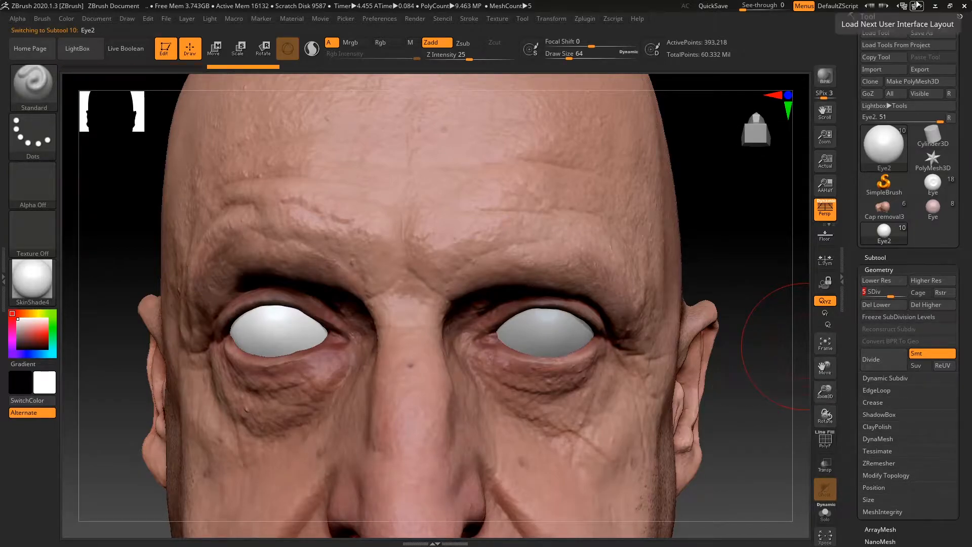
- Export the Eye2 subtool as an OBJ named cornea_High_Right in the 3DSMAXEND folder
left_click(929, 68)
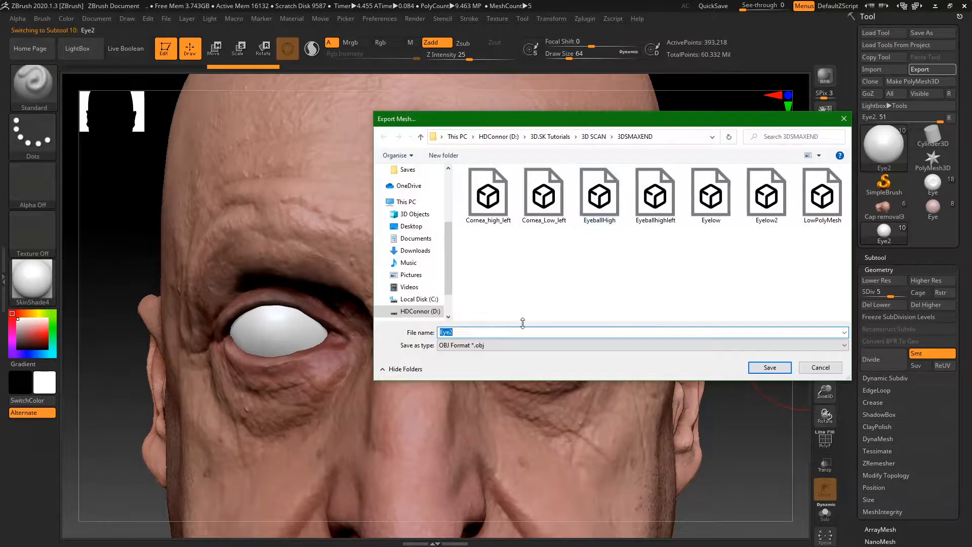
type("cornea_Hig")
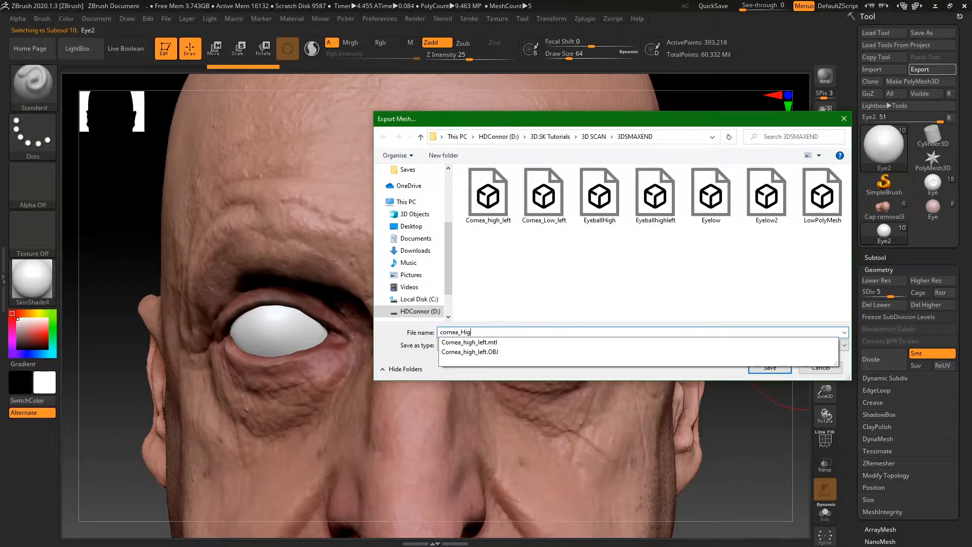
type("h_Right")
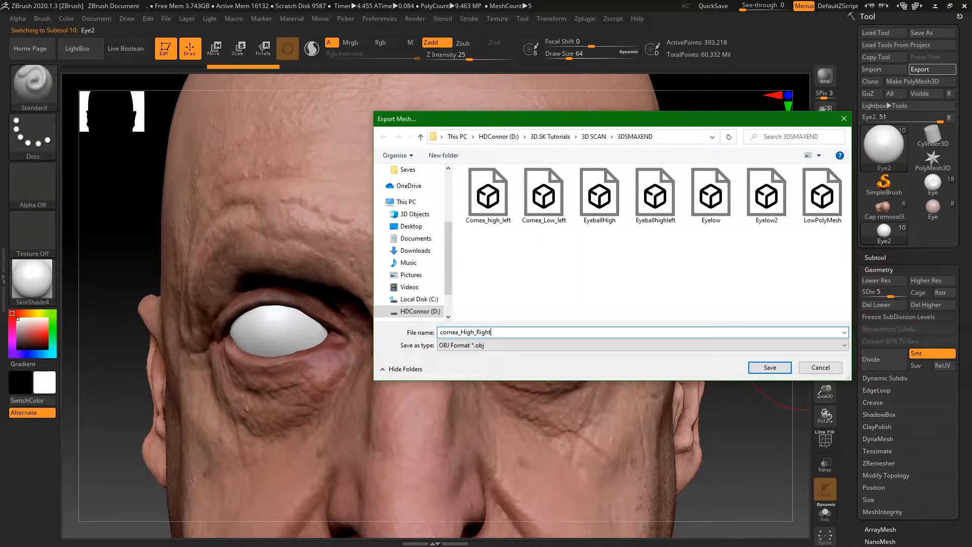
key("Return")
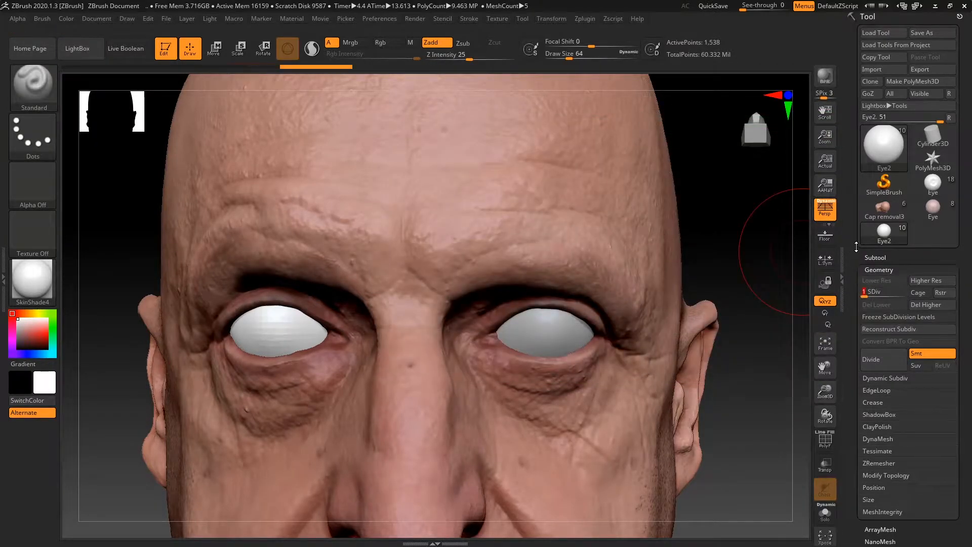
- Export the Eye2 subtool at subdivision level 1 as an OBJ named Cornea_Low_Right in the 3DSMAXEND folder
left_click(930, 70)
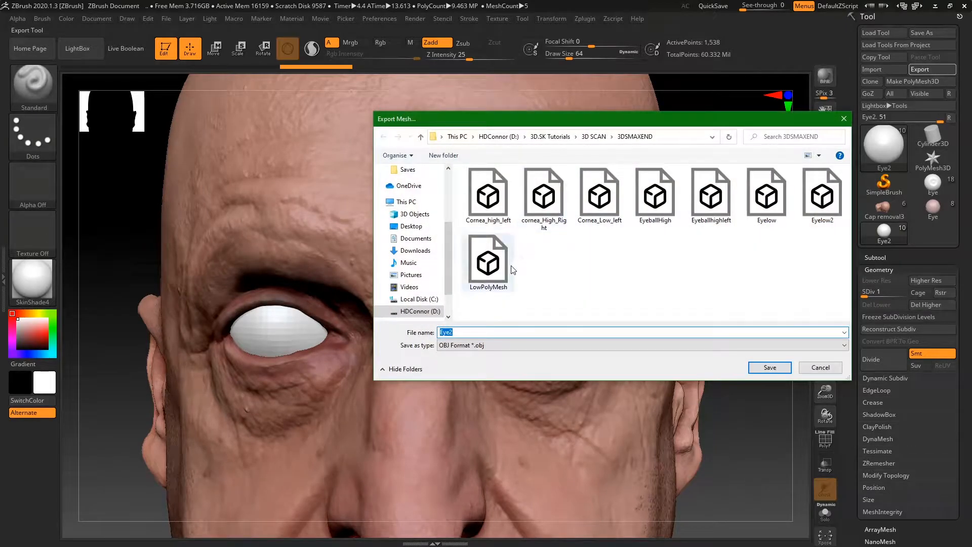
type("Corne")
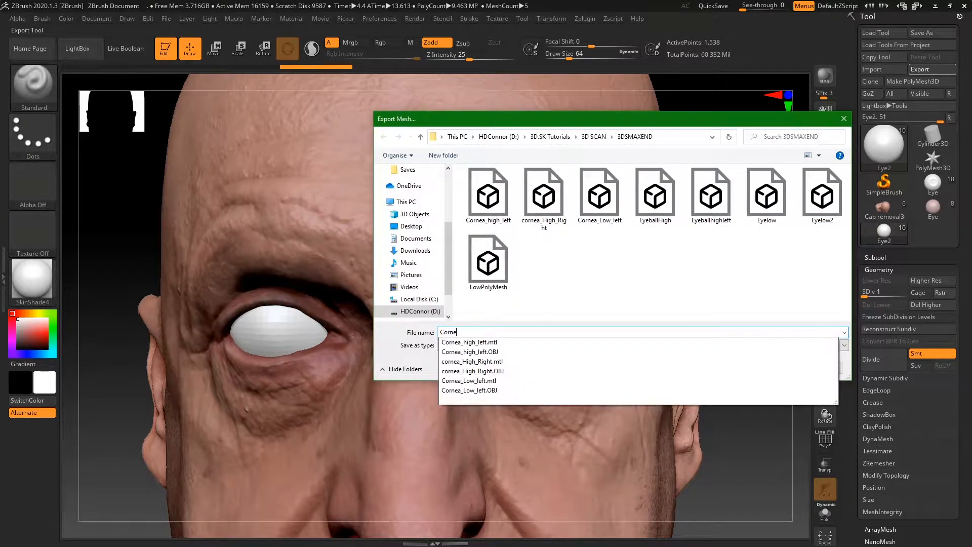
type("a_Low_")
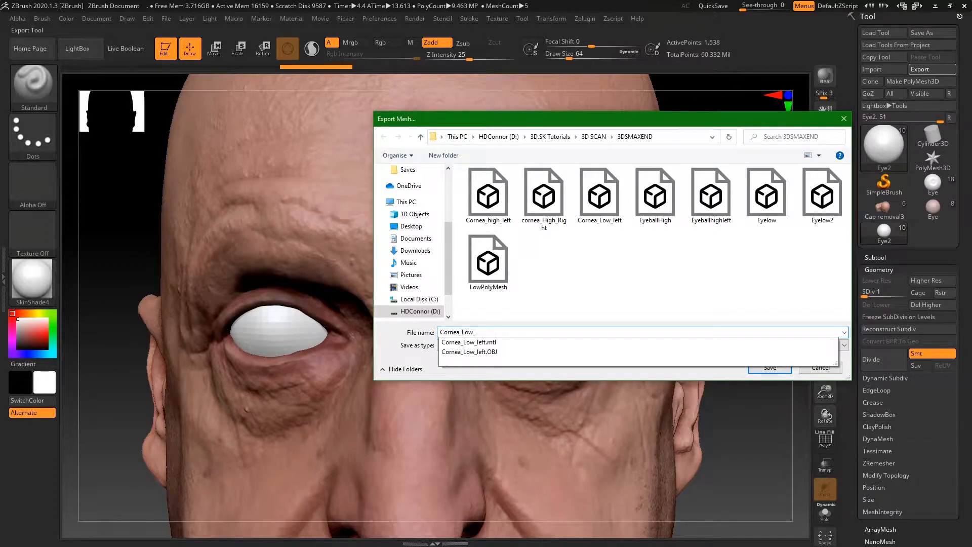
type("Right")
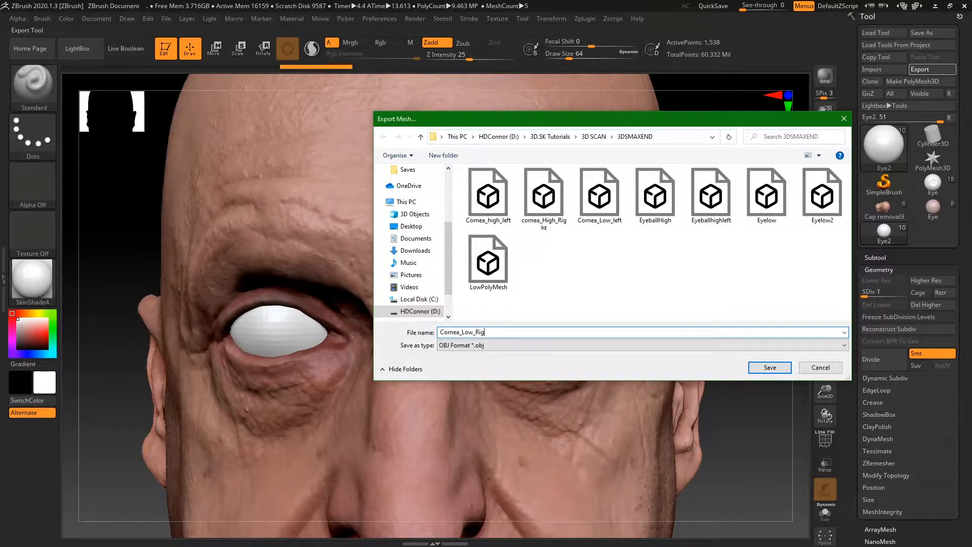
left_click(769, 368)
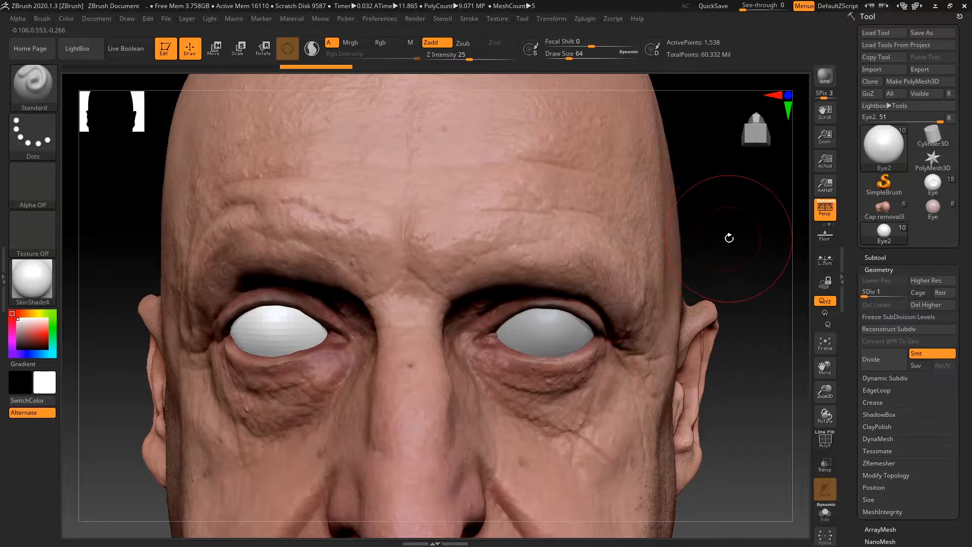
- Reopen the subtool list and make Eye1 the active subtool
left_click(881, 269)
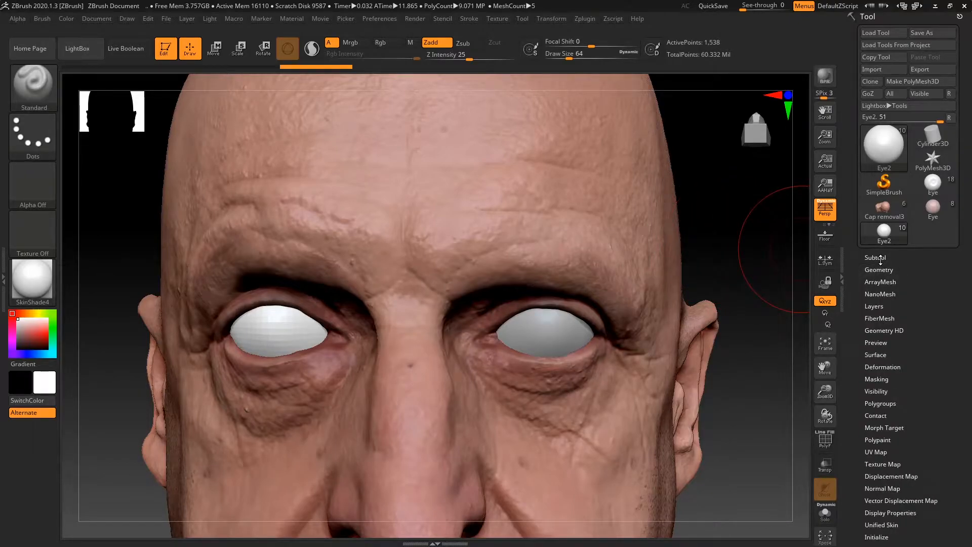
left_click(878, 258)
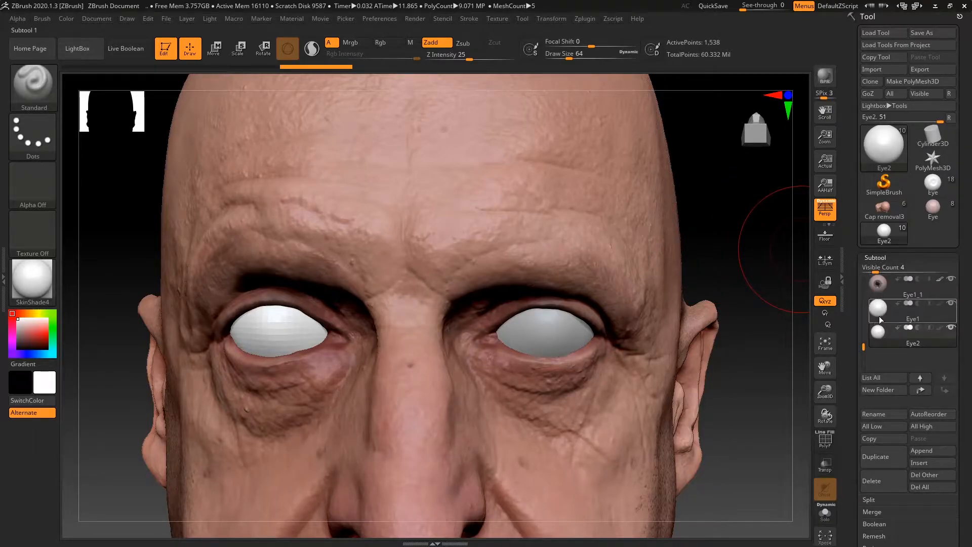
mouse_move(881, 319)
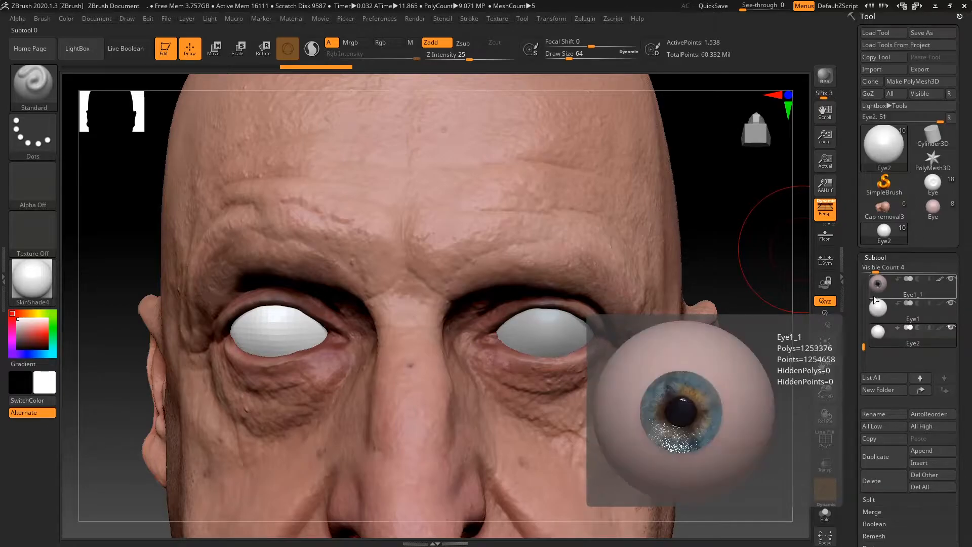
left_click(877, 310)
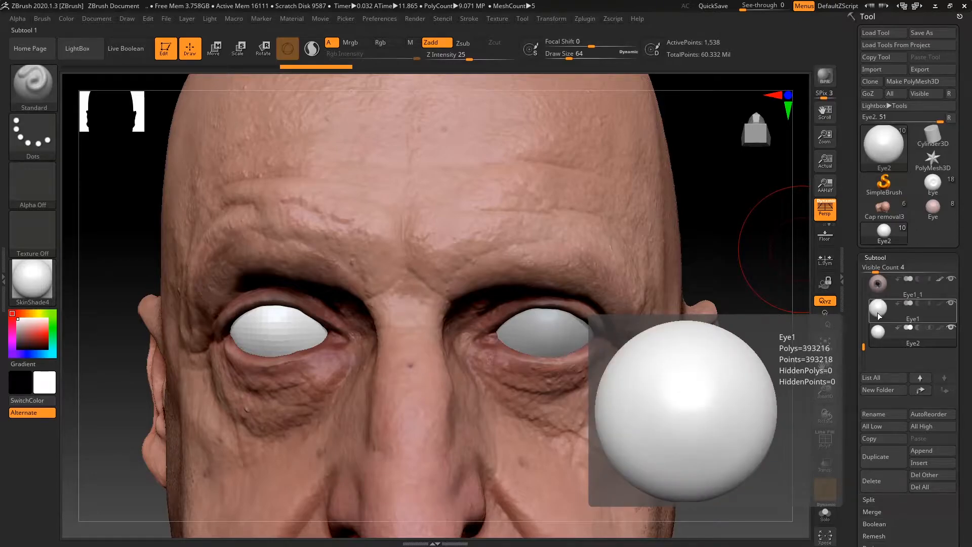
left_click(878, 330)
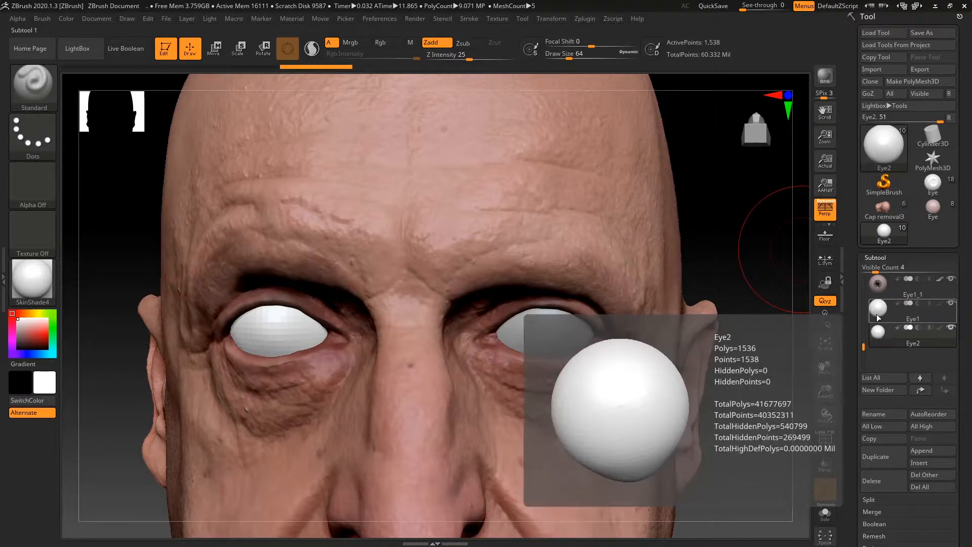
left_click(874, 311)
- Export the Eye1 subtool as an OBJ named Eyeball_Low_left in the 3DSMAXEND folder
left_click(930, 69)
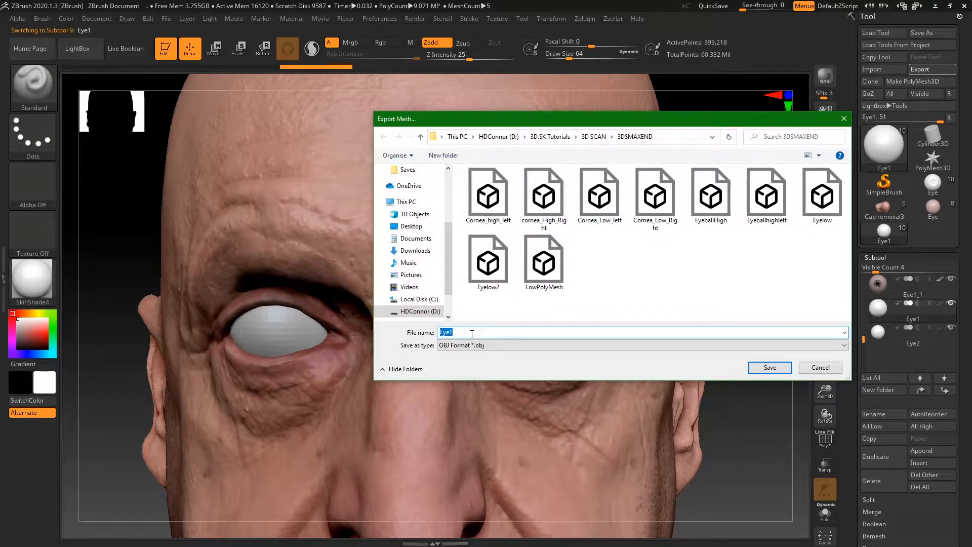
type("Eye")
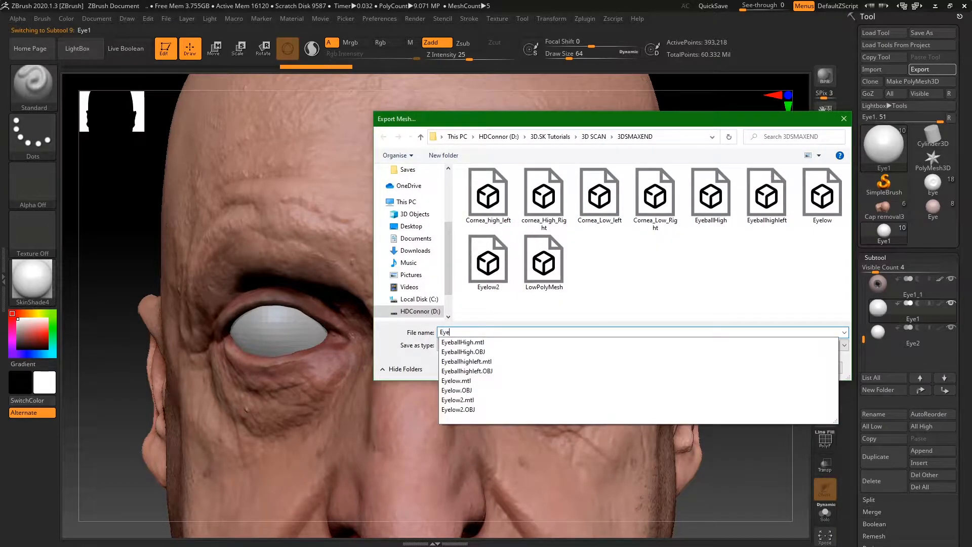
type("ball_Low_left")
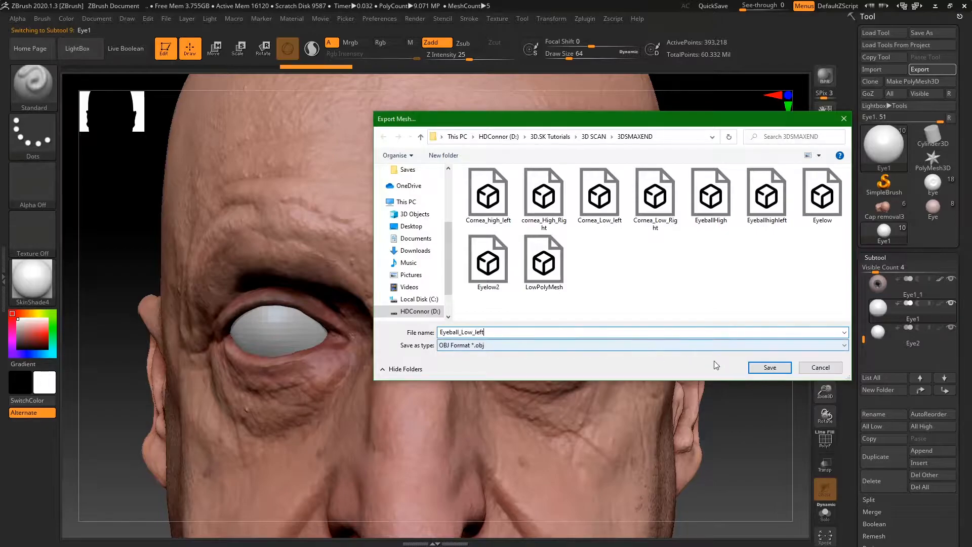
left_click(770, 368)
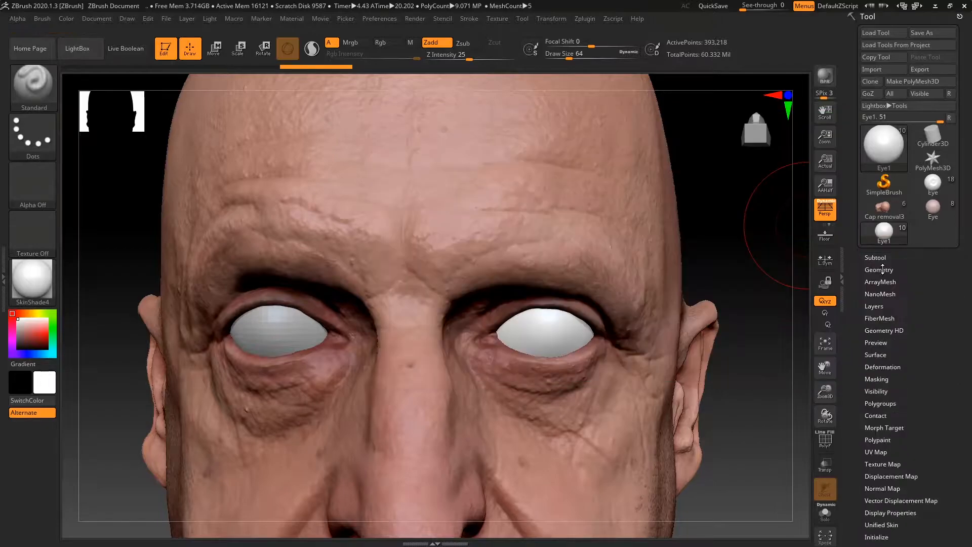
- Set Eye1 to subdivision level 1 and export it again, overwriting Eyeball_Low_left in the 3DSMAXEND folder
left_click(882, 270)
left_click_drag(887, 294, 863, 293)
left_click(931, 70)
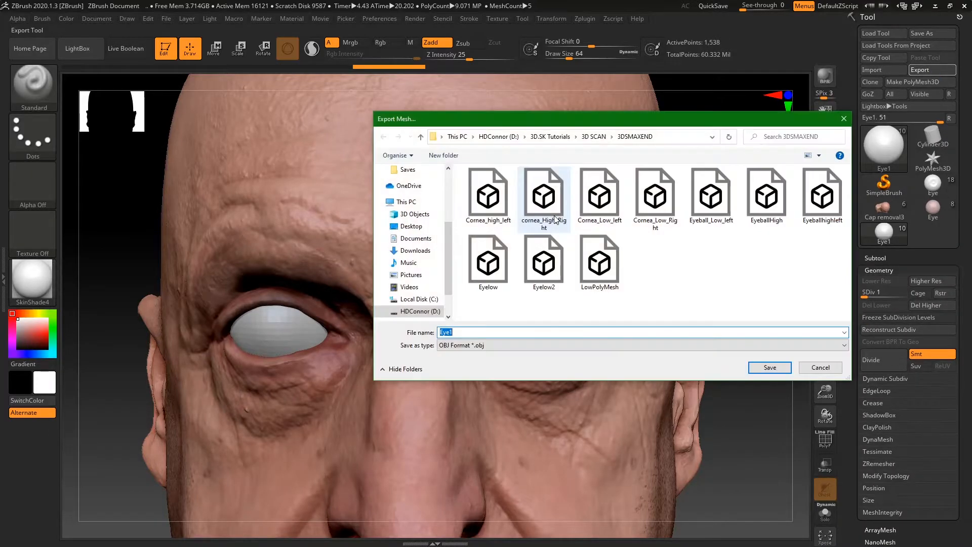
left_click(724, 200)
left_click(774, 367)
left_click(551, 282)
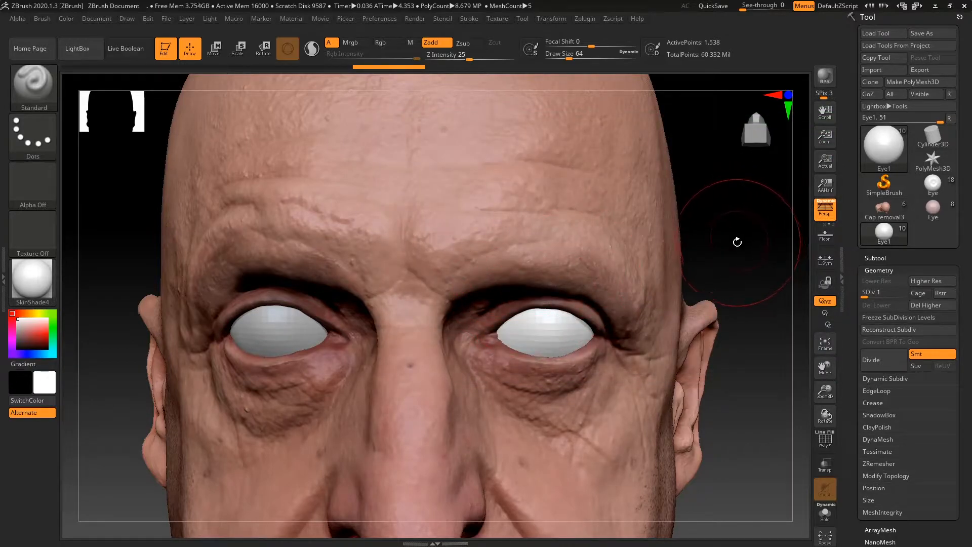
- Load the endmodel tool and set the head mesh to subdivision level 1
left_click(732, 233)
left_click_drag(732, 233, 697, 258)
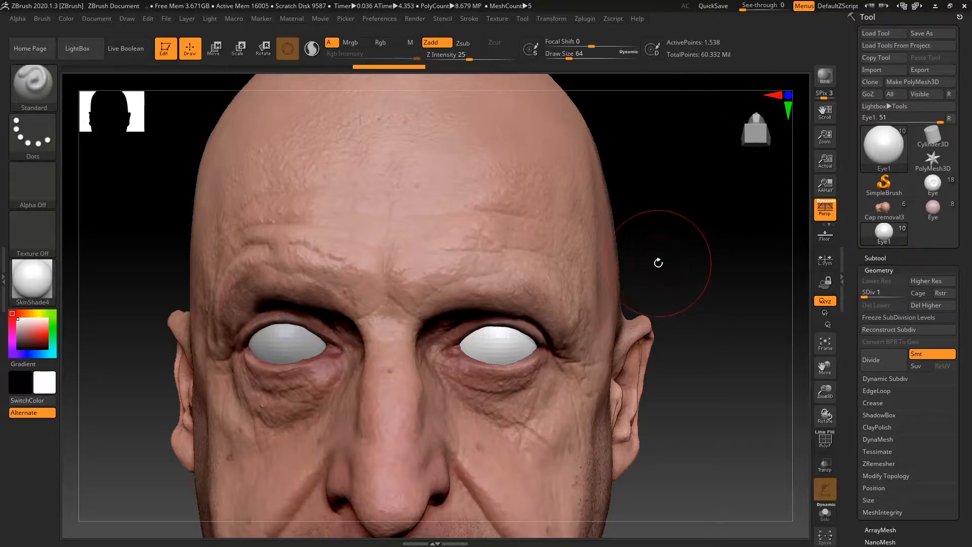
left_click(874, 33)
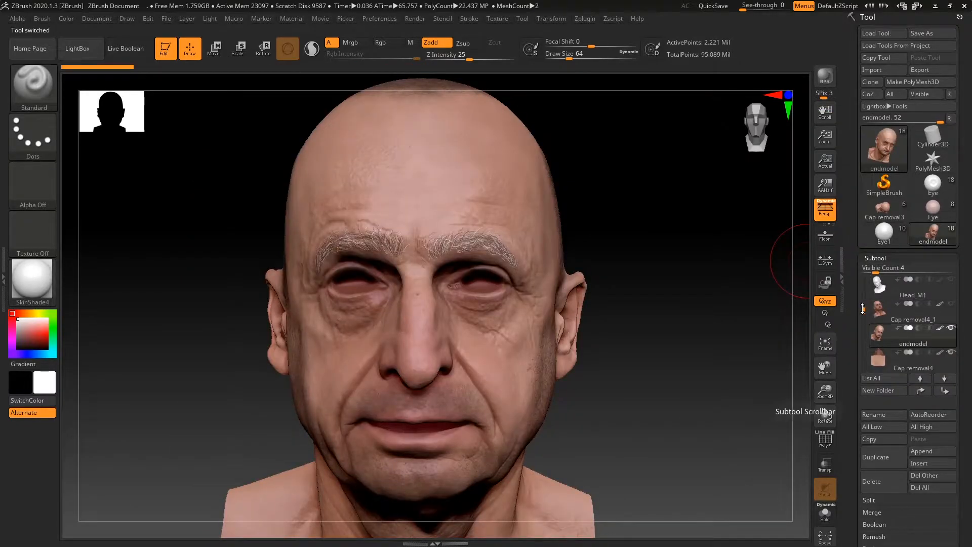
left_click_drag(825, 144, 830, 133)
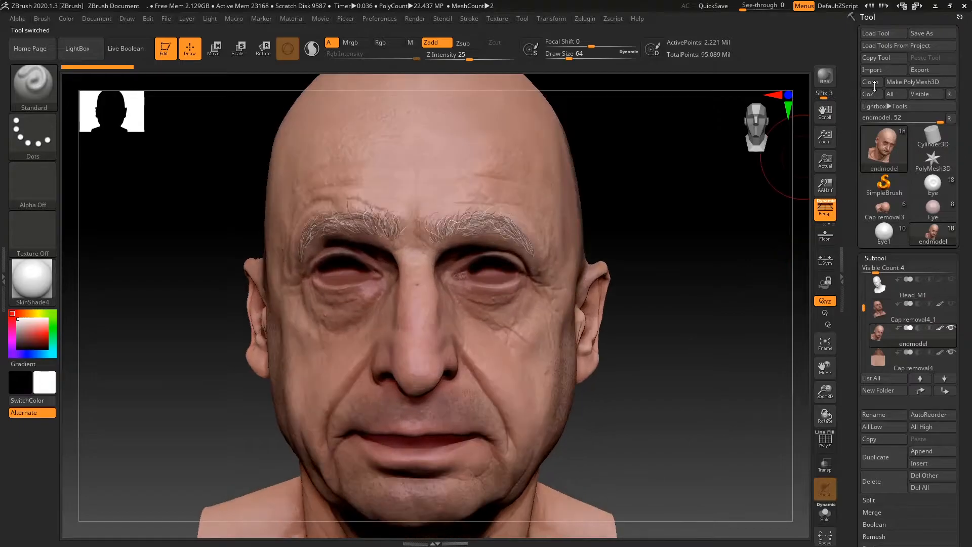
left_click(928, 70)
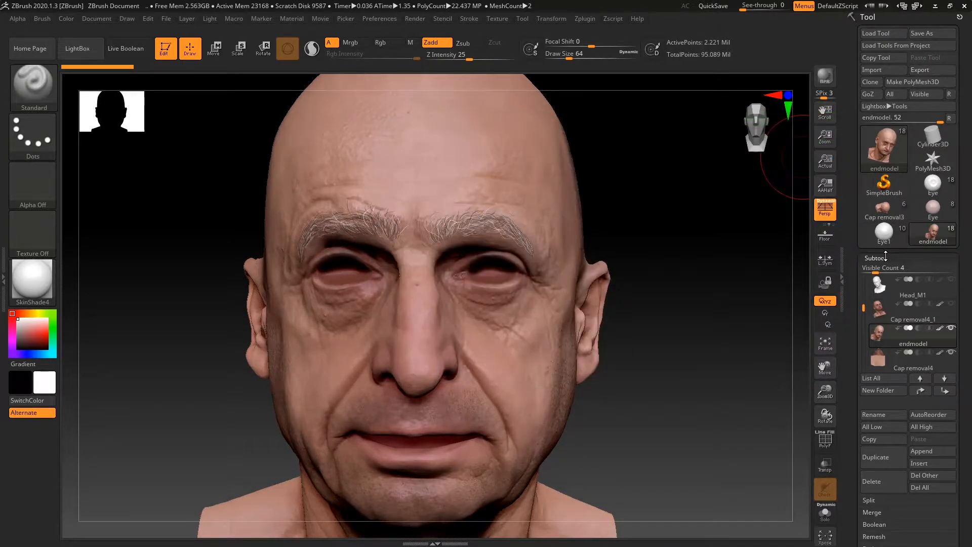
left_click(885, 257)
left_click(879, 270)
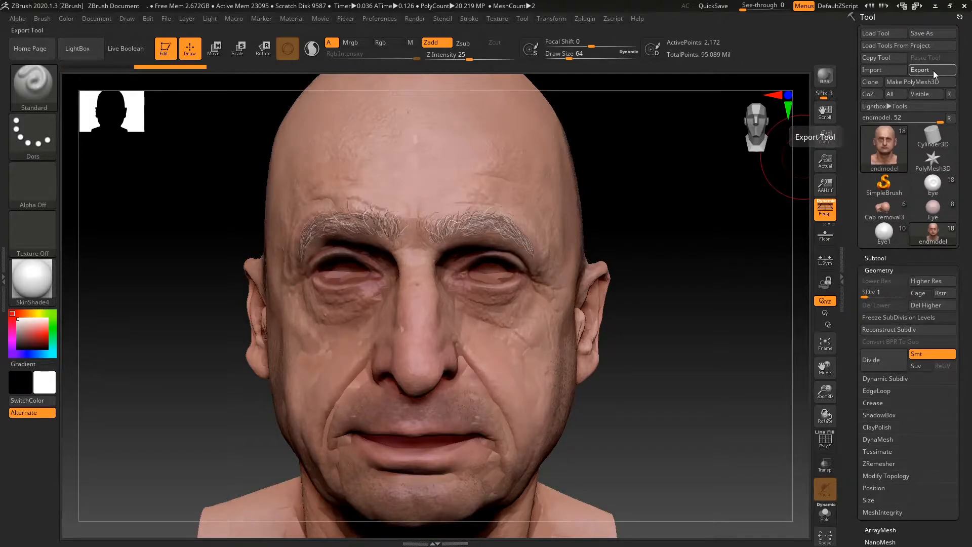
left_click(914, 74)
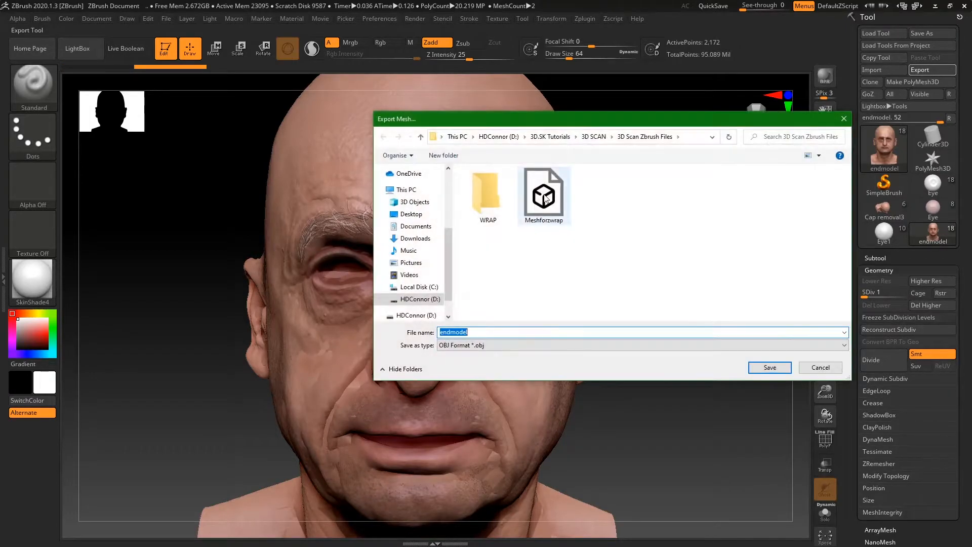
left_click(594, 137)
double_click(538, 210)
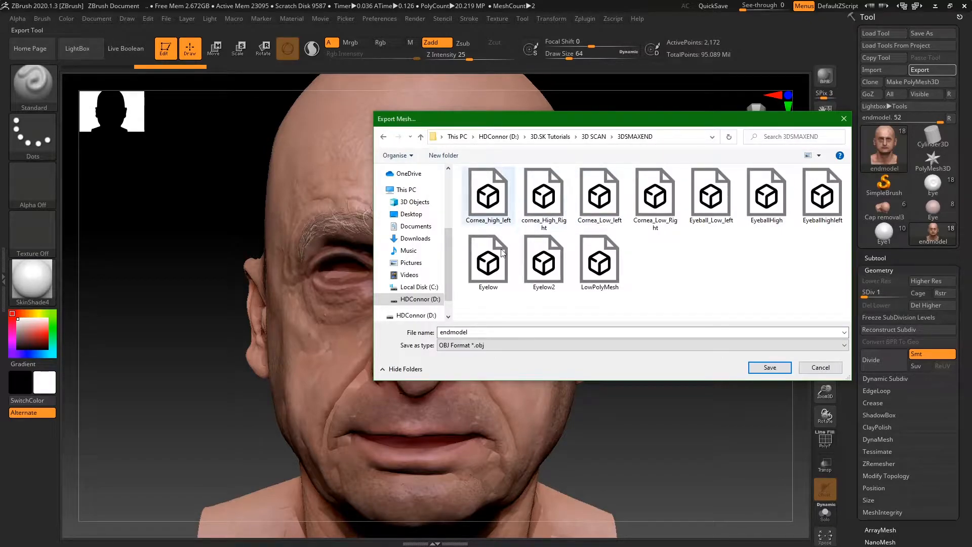
left_click(578, 270)
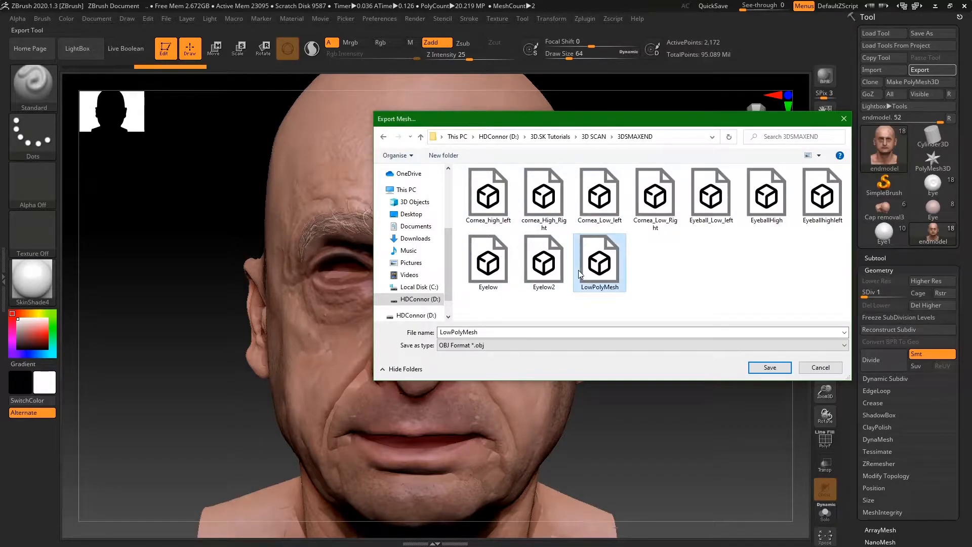
left_click(814, 370)
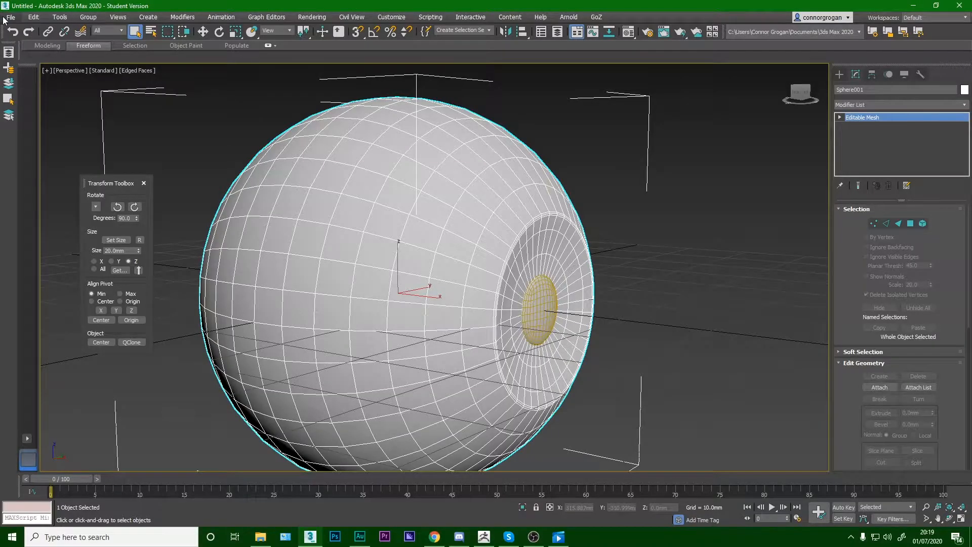
- Switch to 3ds Max and reset the scene
left_click(4, 18)
left_click(20, 48)
left_click(485, 287)
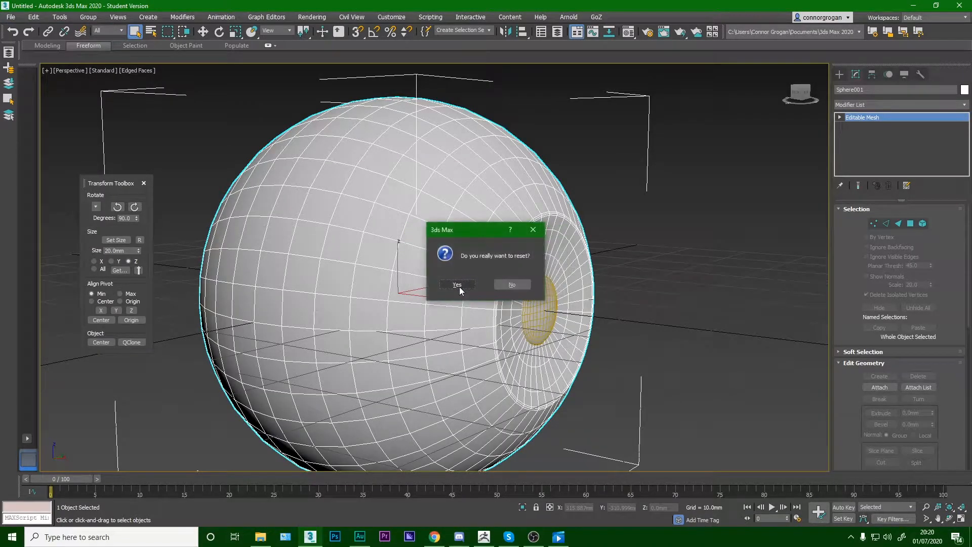
left_click(458, 285)
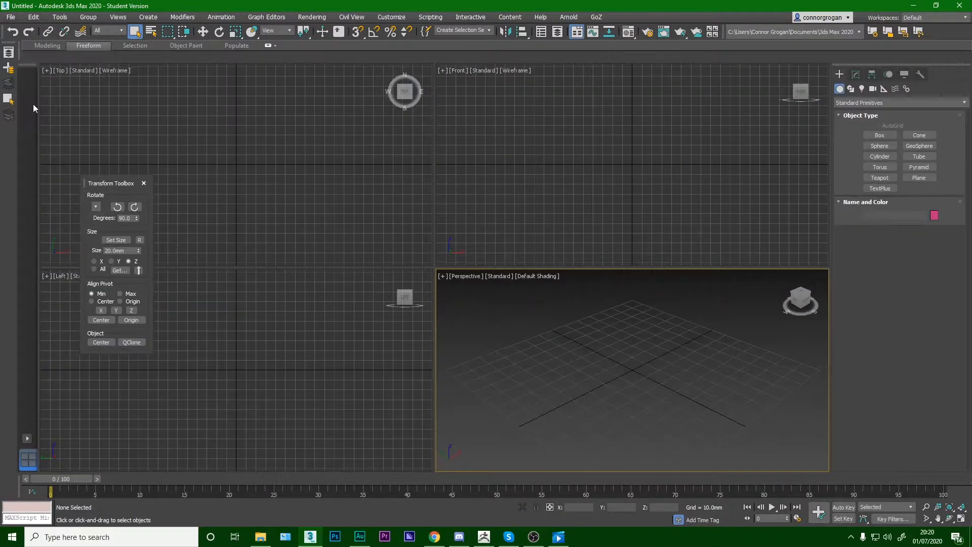
- Start a file import and browse to the 3DSMAXEND folder inside 3D SCAN
left_click(10, 17)
mouse_move(60, 156)
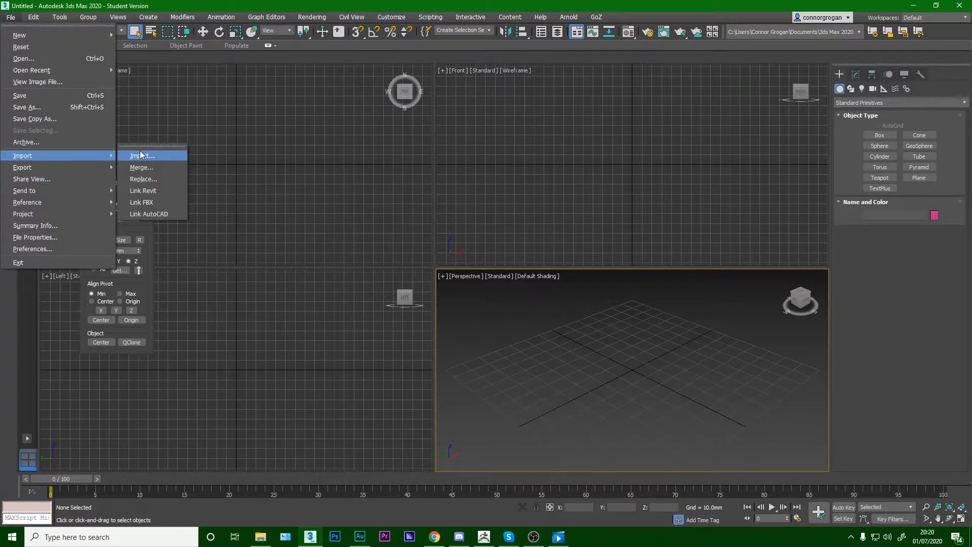
left_click(141, 156)
left_click(284, 223)
left_click(274, 183)
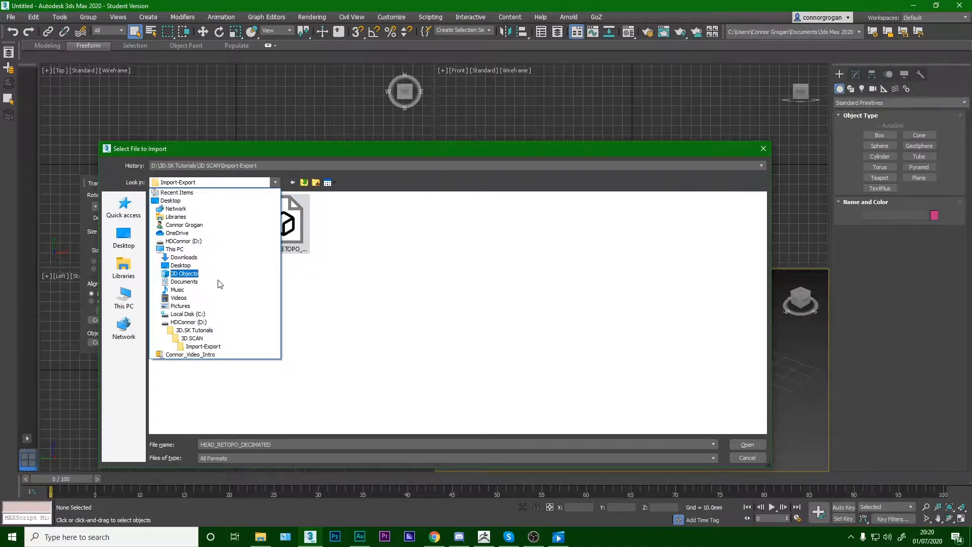
left_click(207, 338)
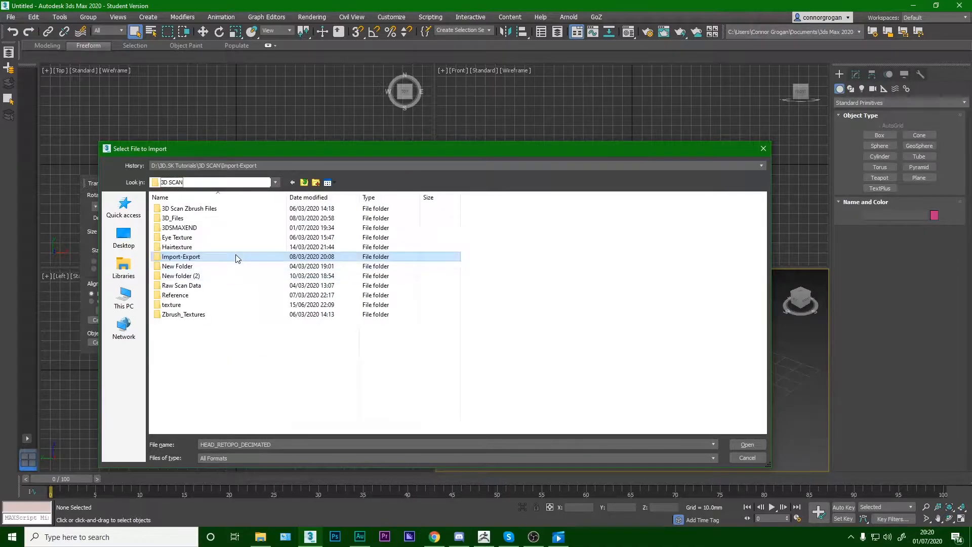
double_click(228, 227)
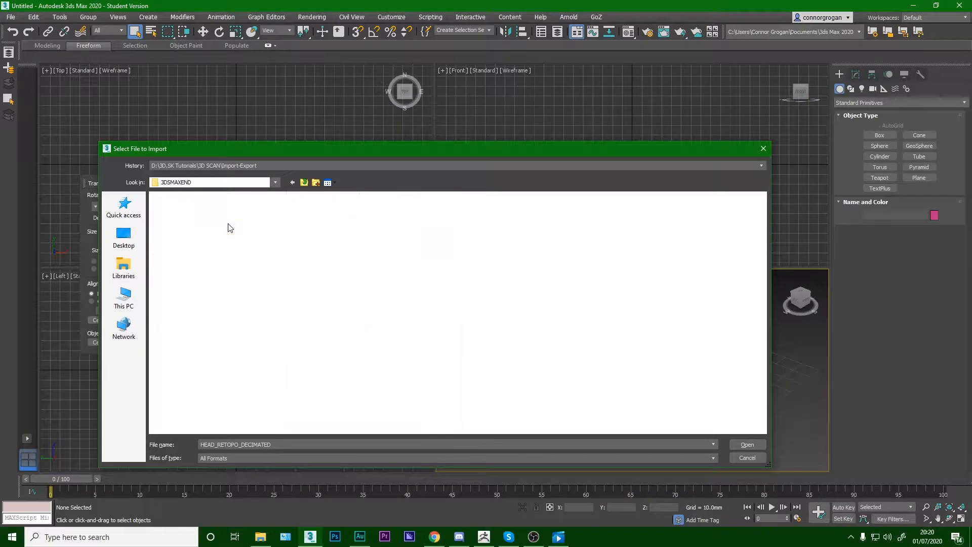
- Import the LowPolyMesh OBJ as an editable poly with the ZBrush preset and dismiss the import summary
left_click(496, 225)
left_click(458, 232)
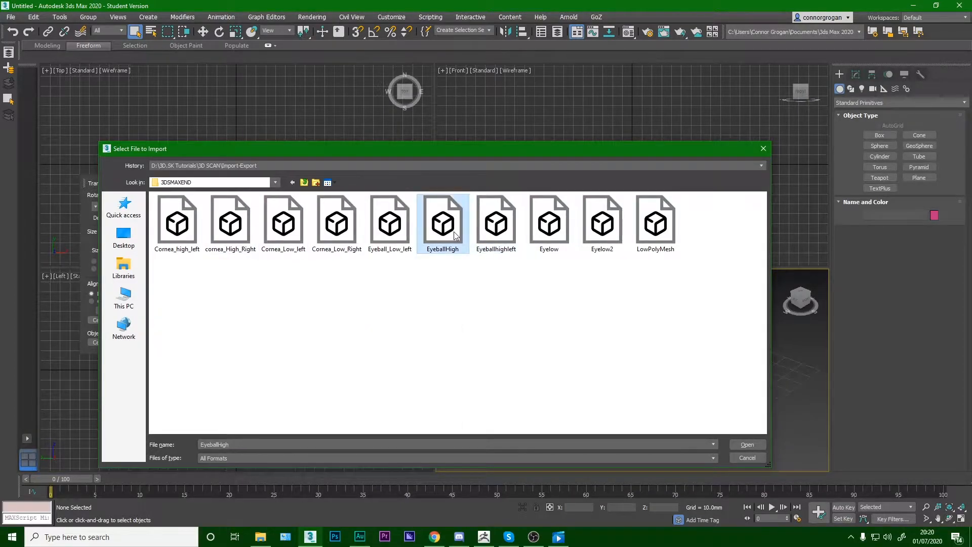
left_click(665, 245)
left_click(744, 445)
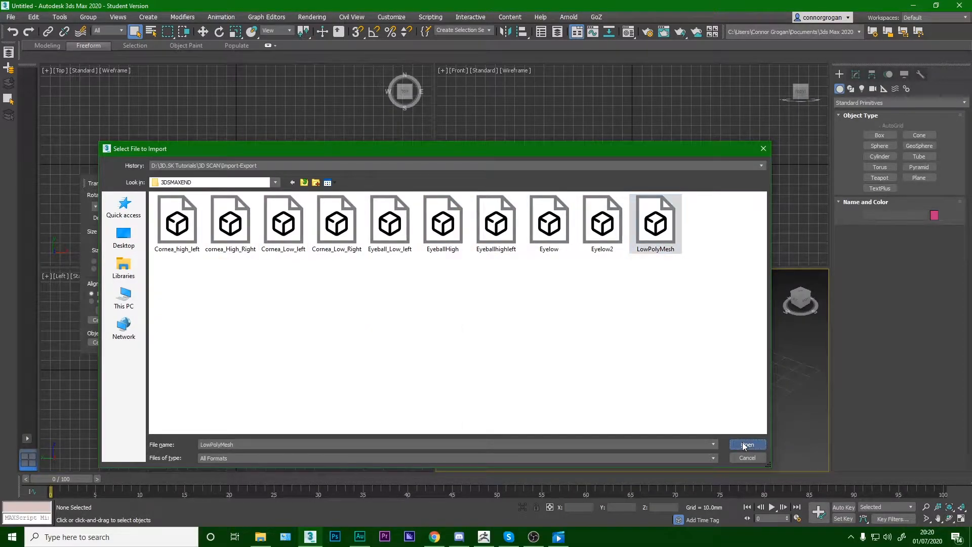
left_click(431, 124)
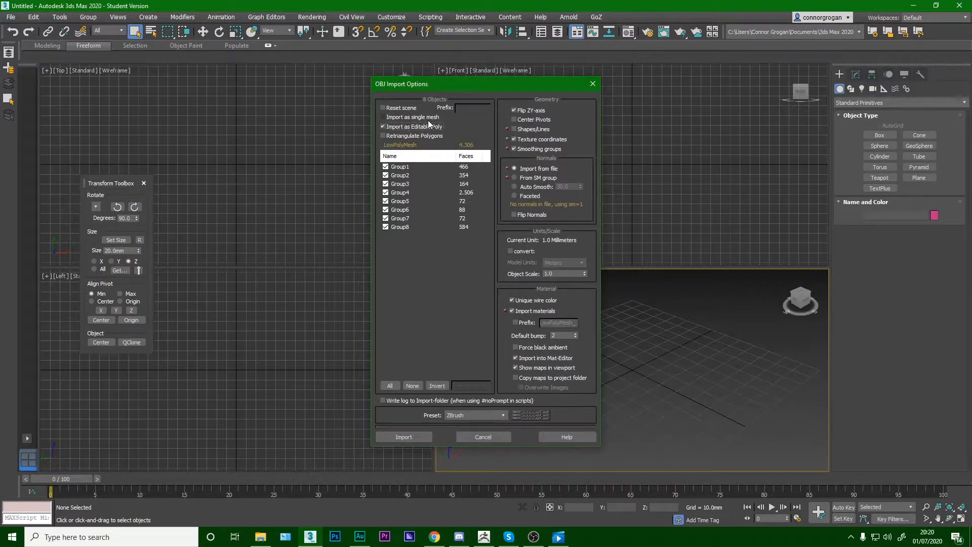
left_click(427, 440)
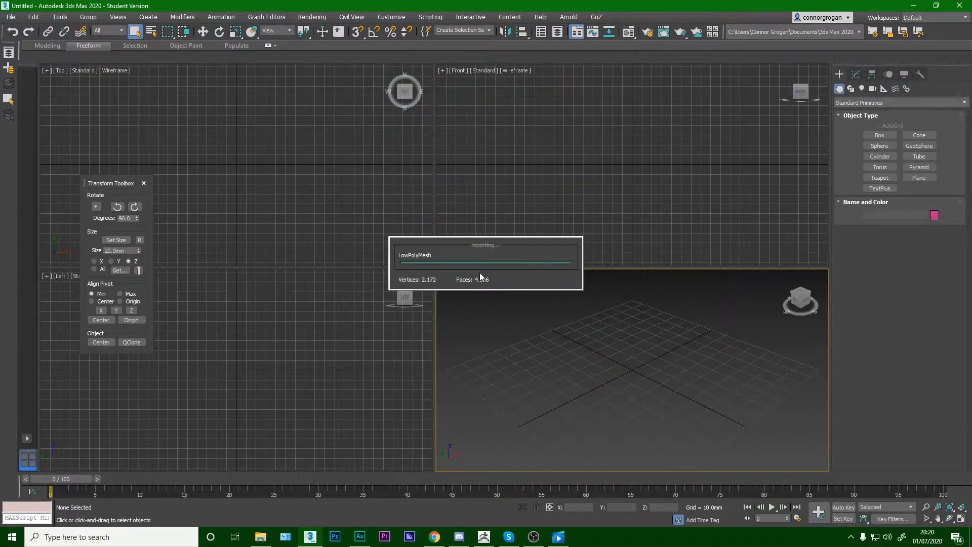
left_click(600, 306)
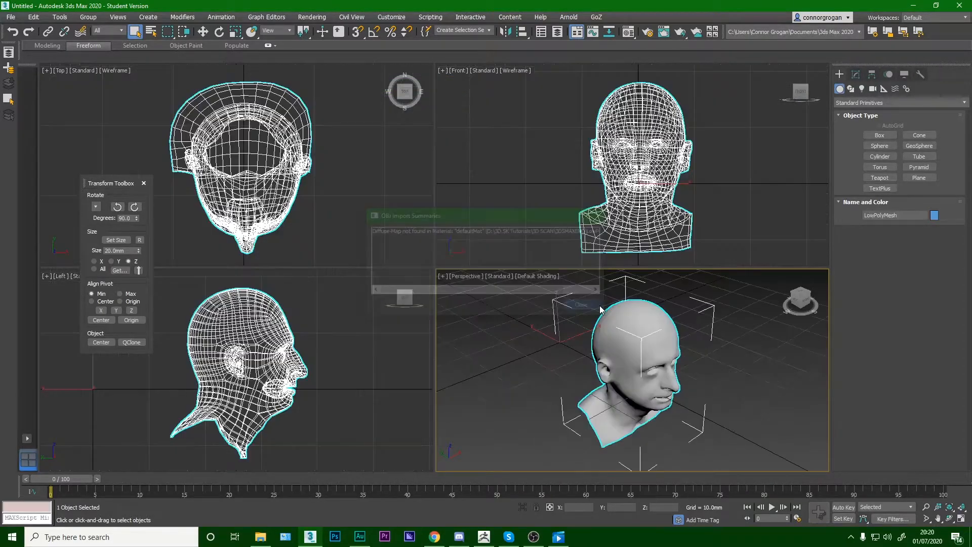
- Import the Cornea_Low_left OBJ from the 3DSMAXEND folder with the ZBrush preset and dismiss the import summary
middle_click_drag(687, 370, 651, 356, "alt")
scroll(670, 370, "up", 5)
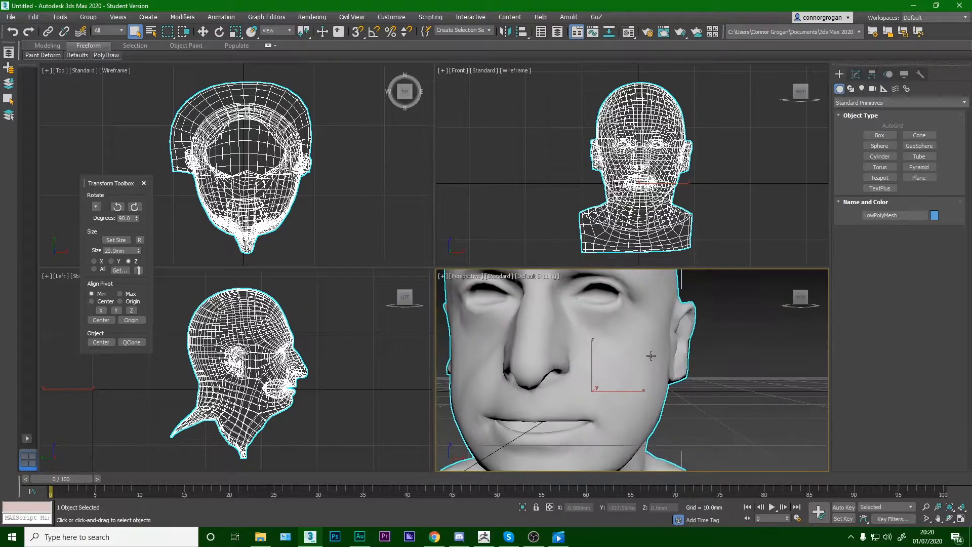
left_click(10, 19)
mouse_move(80, 157)
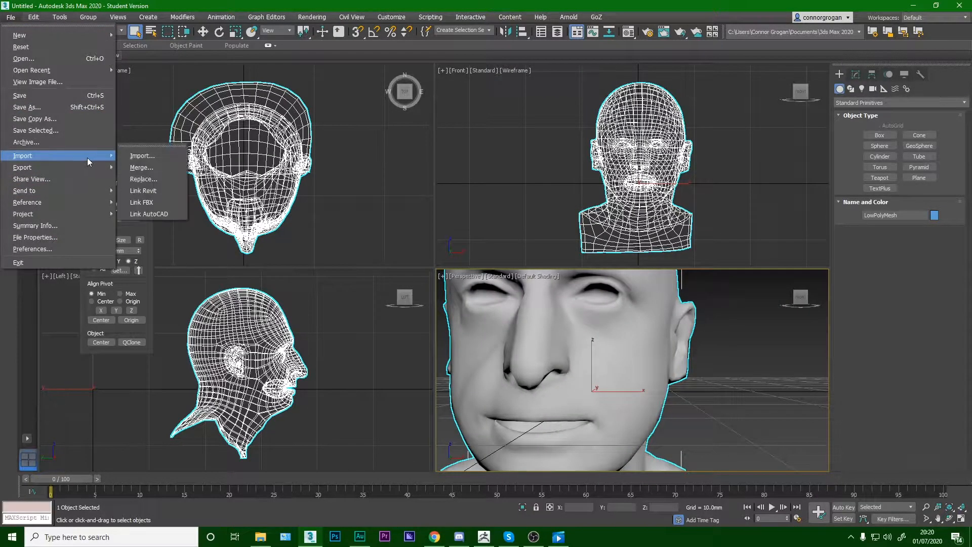
left_click(167, 155)
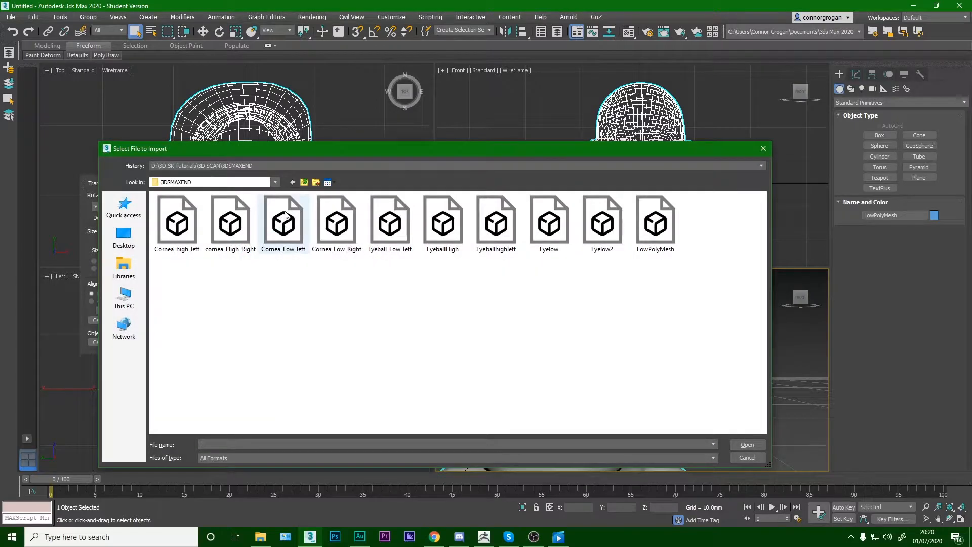
left_click(242, 238)
left_click(334, 233)
left_click(289, 234)
left_click(332, 234)
left_click(289, 234)
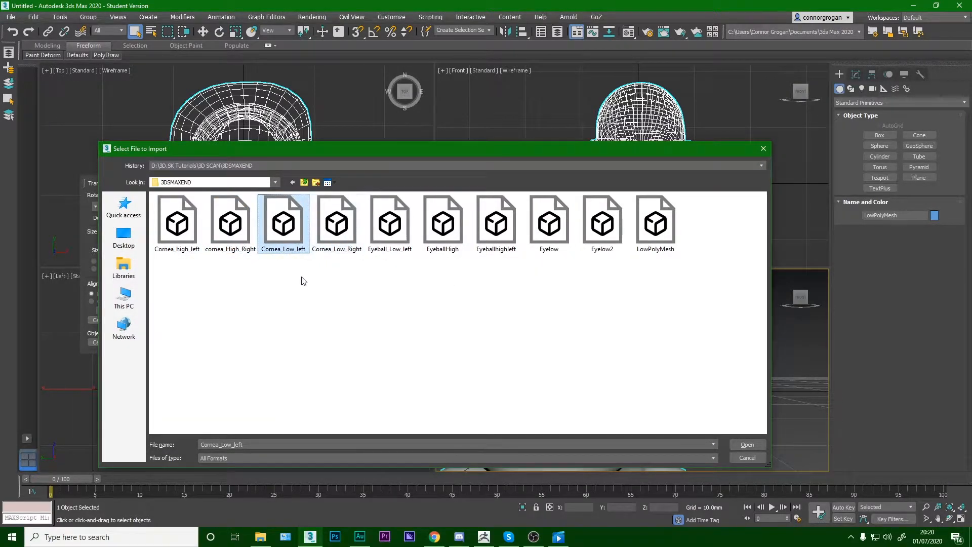
left_click(744, 445)
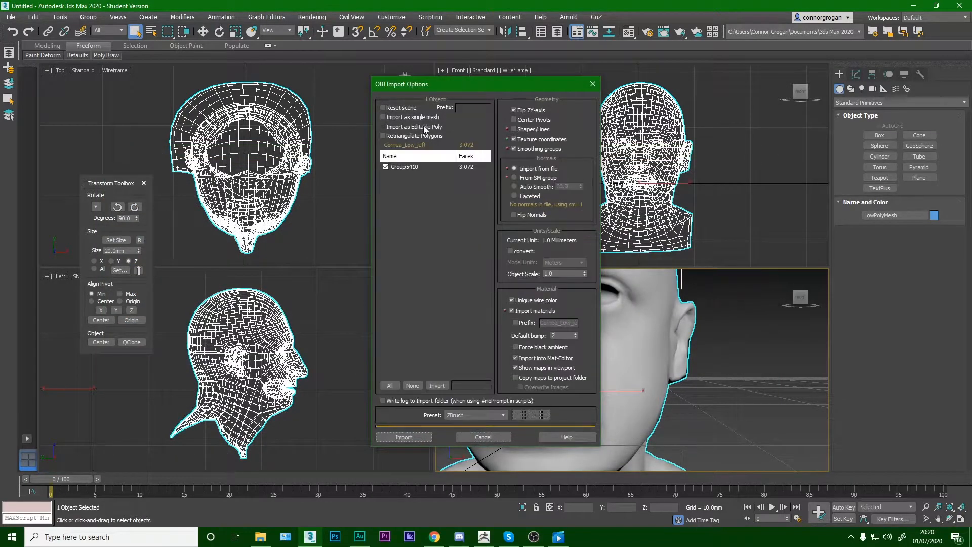
left_click(405, 436)
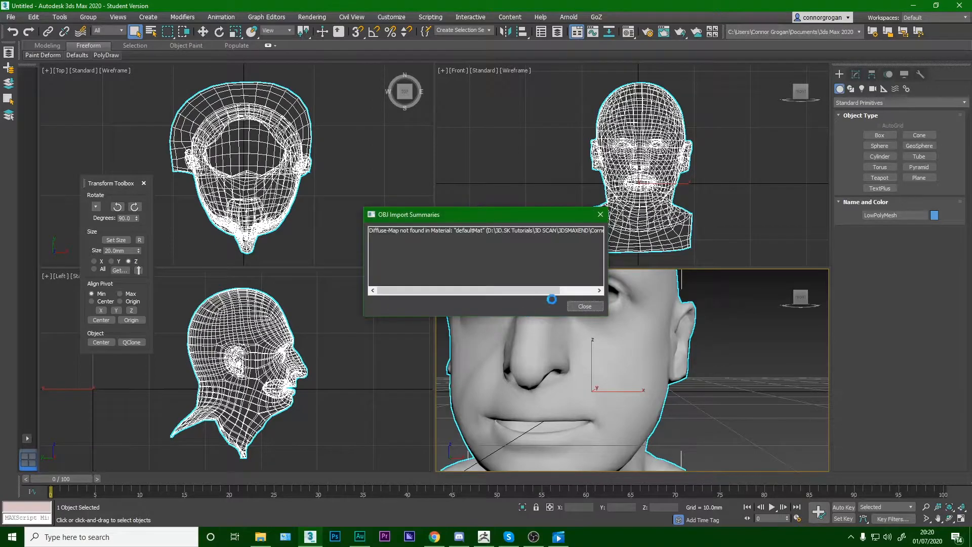
left_click(585, 308)
- Maximize the perspective viewport and examine the imported left cornea's position against the head
scroll(610, 309, "down", 6)
middle_click_drag(610, 311, 579, 324, "alt")
left_click(958, 519)
scroll(543, 268, "up", 2)
middle_click_drag(544, 266, 592, 362)
middle_click_drag(591, 362, 560, 358, "alt")
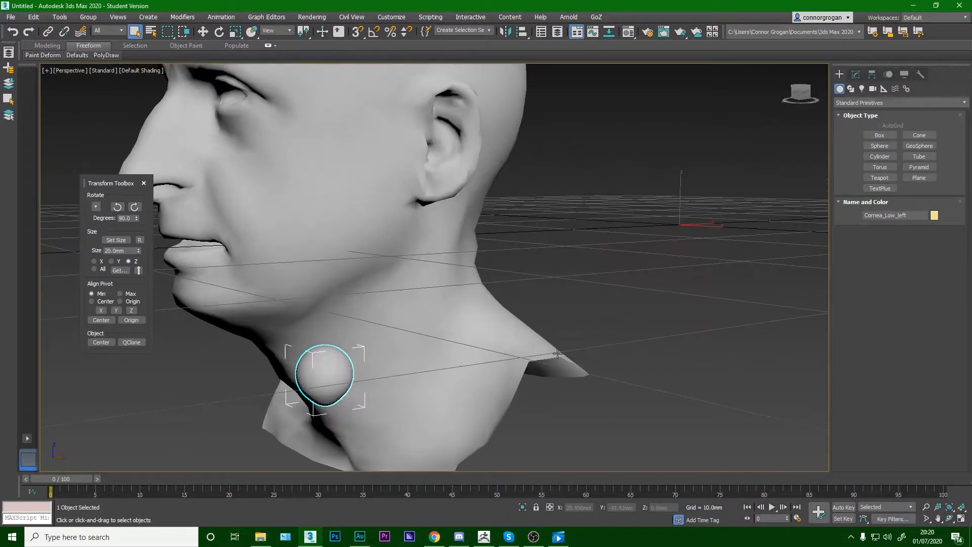
- Try to rotate the left cornea about its pivot with the Rotate tool, and undo the rotation
scroll(559, 352, "down", 4)
left_click(219, 32)
left_click_drag(589, 256, 733, 257)
middle_click_drag(631, 211, 629, 256)
key("ctrl+z")
- Select the low-poly head, try to rotate it about its off-centre pivot, and undo the rotation
middle_click_drag(555, 290, 223, 277, "alt")
left_click(511, 216)
scroll(511, 216, "up", 3)
left_click_drag(207, 273, 213, 310)
key("ctrl+z")
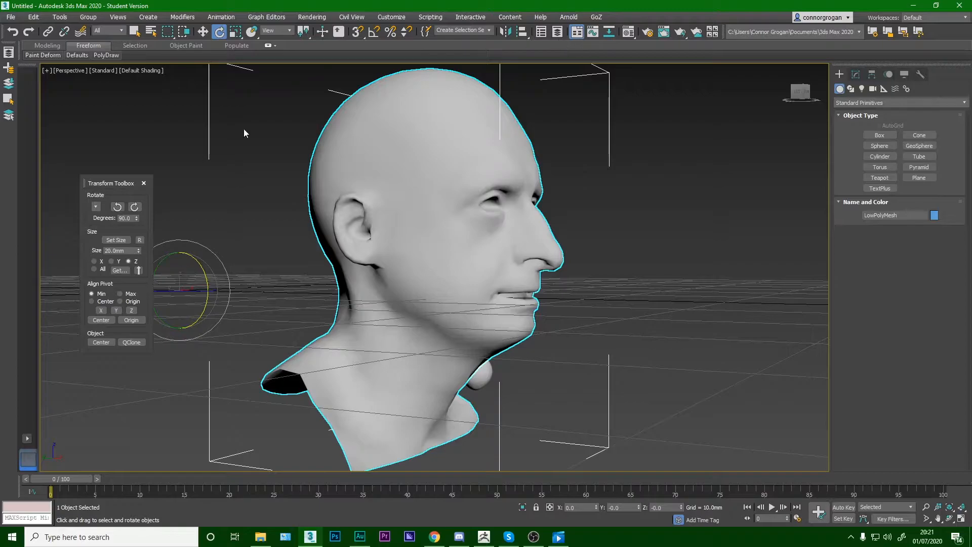
- Center the head mesh's pivot, try rotating the head about it, and undo the rotations
left_click(106, 321)
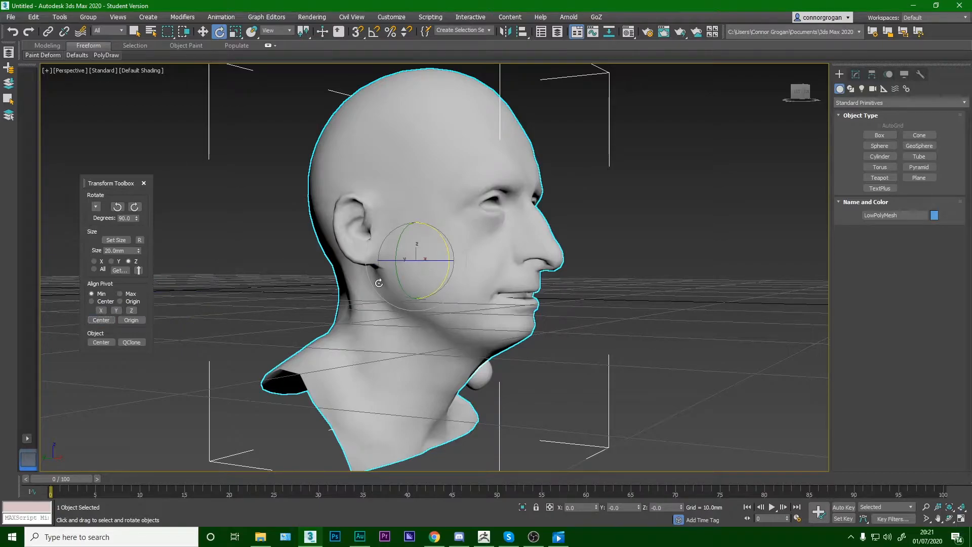
left_click_drag(449, 249, 398, 274)
middle_click_drag(398, 274, 409, 248, "alt")
scroll(409, 248, "up", 3)
left_click_drag(422, 259, 421, 275)
middle_click_drag(294, 269, 460, 298, "alt")
scroll(369, 277, "down", 3)
key("ctrl+z")
key("ctrl+z")
- Select the left cornea and examine its placement relative to the head from the front and side
scroll(487, 281, "up", 3)
left_click(439, 387)
middle_click_drag(436, 355, 468, 333, "alt")
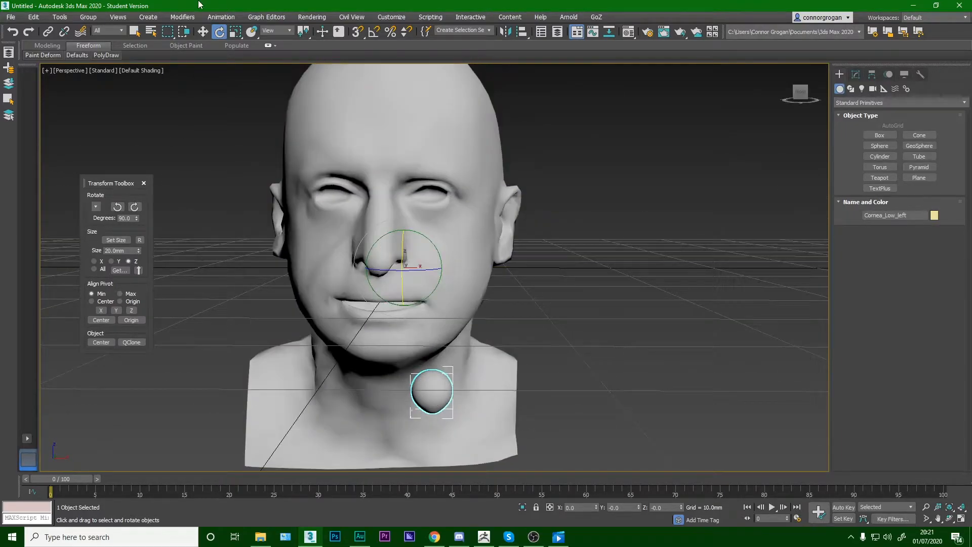
middle_click_drag(458, 302, 425, 310, "alt")
middle_click_drag(426, 310, 521, 324)
scroll(507, 331, "down", 2)
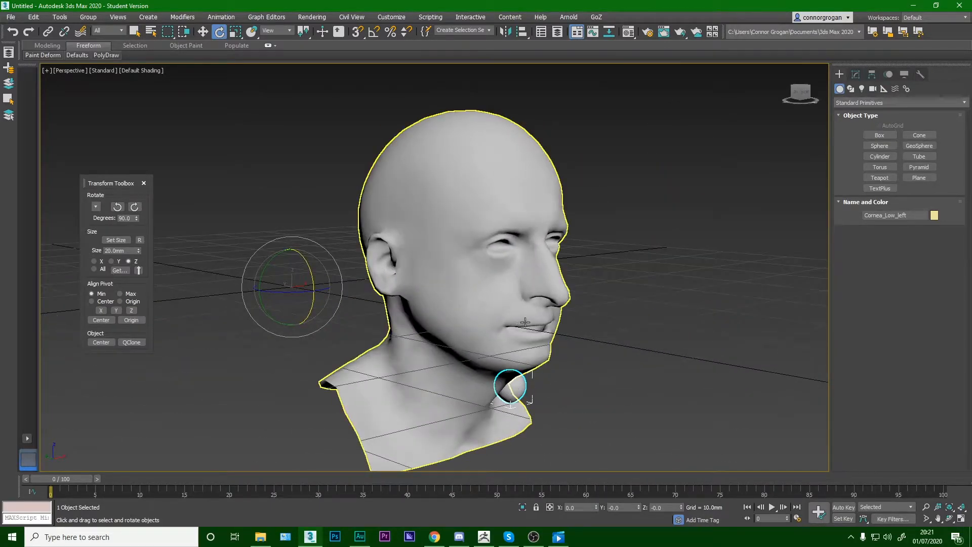
middle_click_drag(525, 321, 508, 333, "alt")
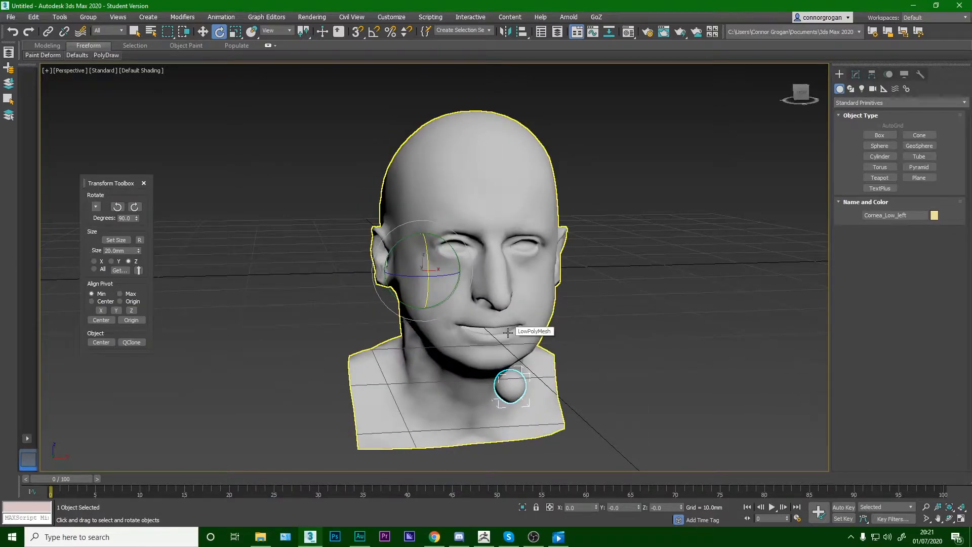
- Select the head, try tilting it forward about its centred pivot, and undo the rotation
left_click(492, 313)
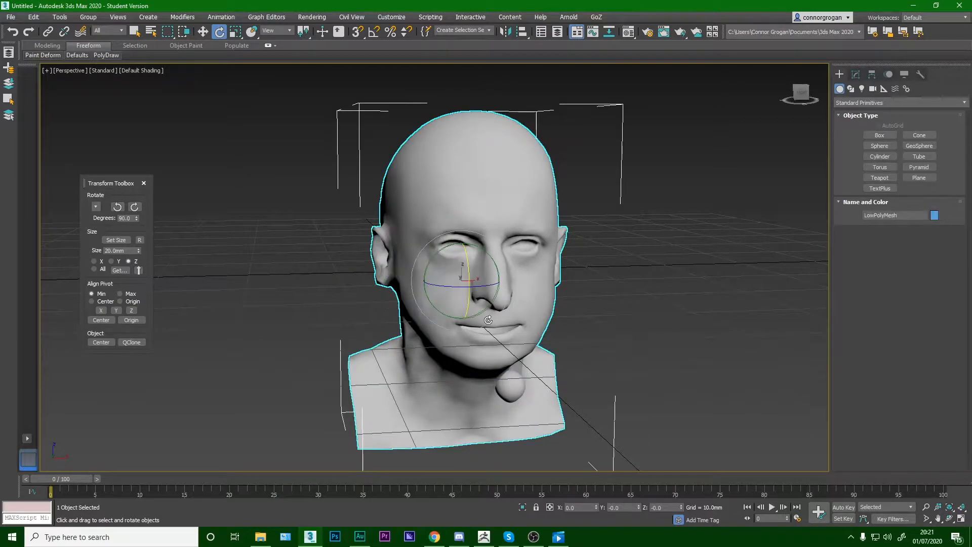
middle_click_drag(490, 319, 454, 307, "alt")
left_click_drag(436, 257, 433, 331)
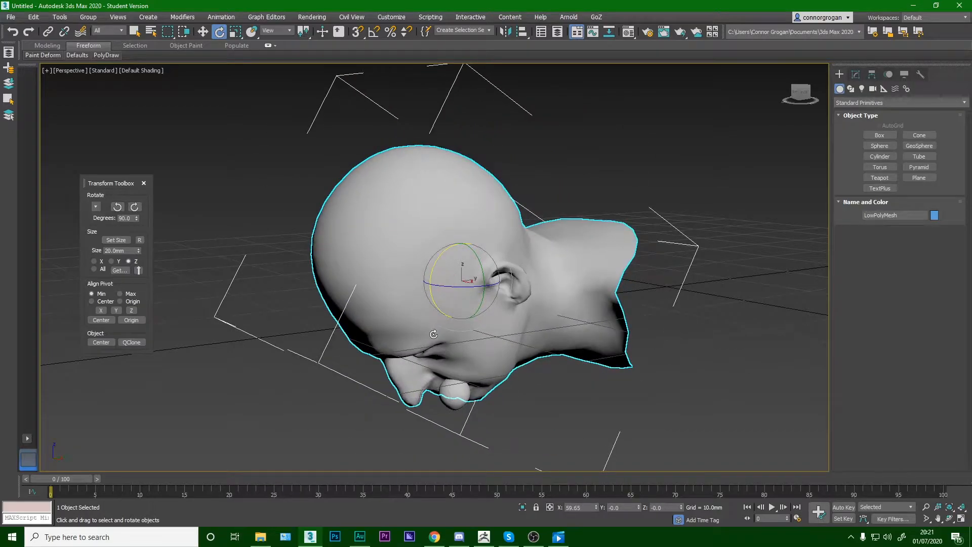
key("ctrl+z")
middle_click_drag(469, 288, 443, 273, "alt")
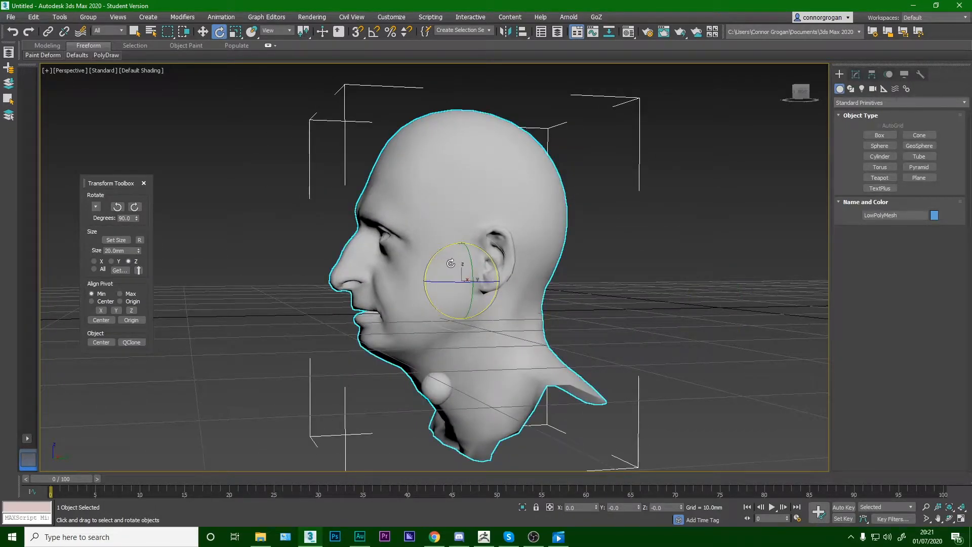
scroll(450, 263, "up", 2)
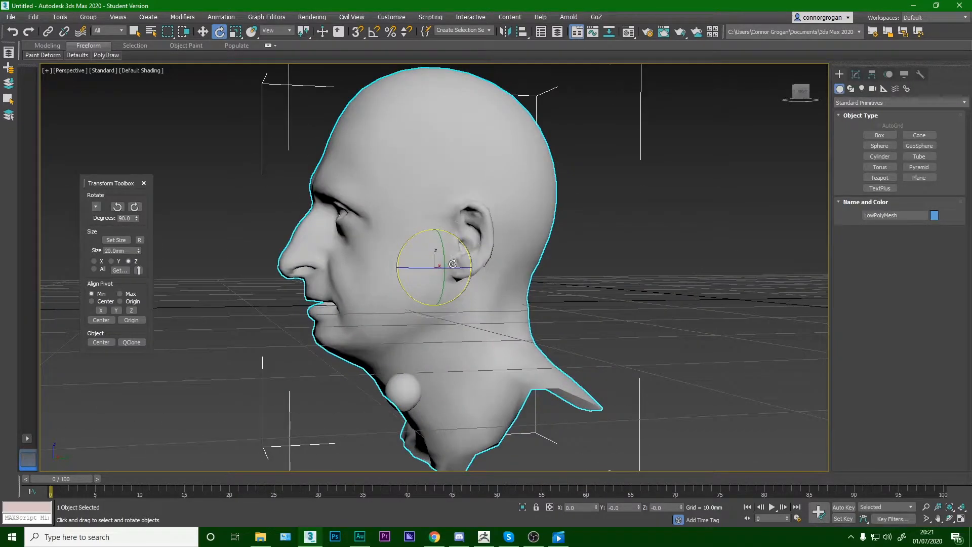
- Try to rotate the left cornea about the X axis without angle snapping, and cancel the rotation
left_click(403, 390)
left_click_drag(704, 279, 788, 268)
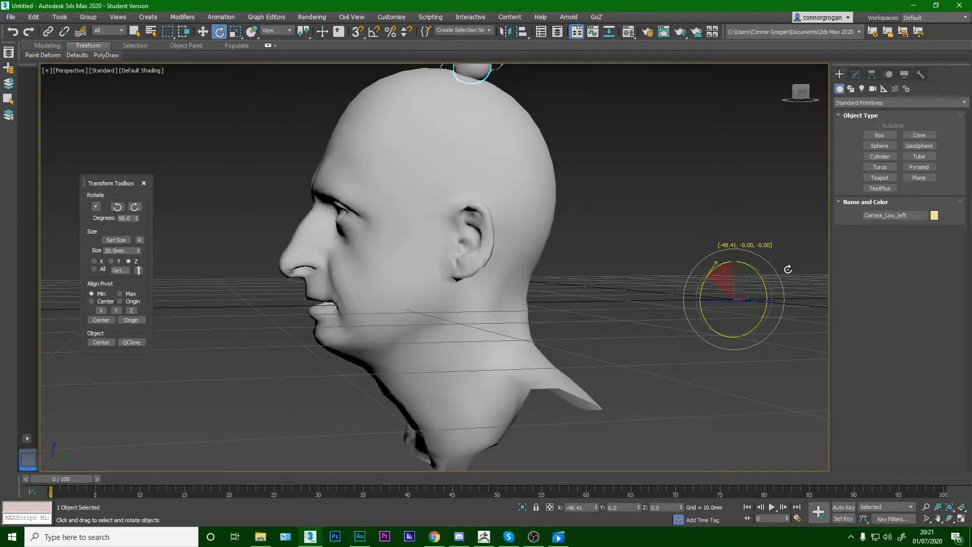
right_click(788, 267)
- Turn on angle snap, try a snapped rotation of the left cornea, undo it, and switch to the Move tool
left_click(374, 32)
scroll(624, 227, "down", 5)
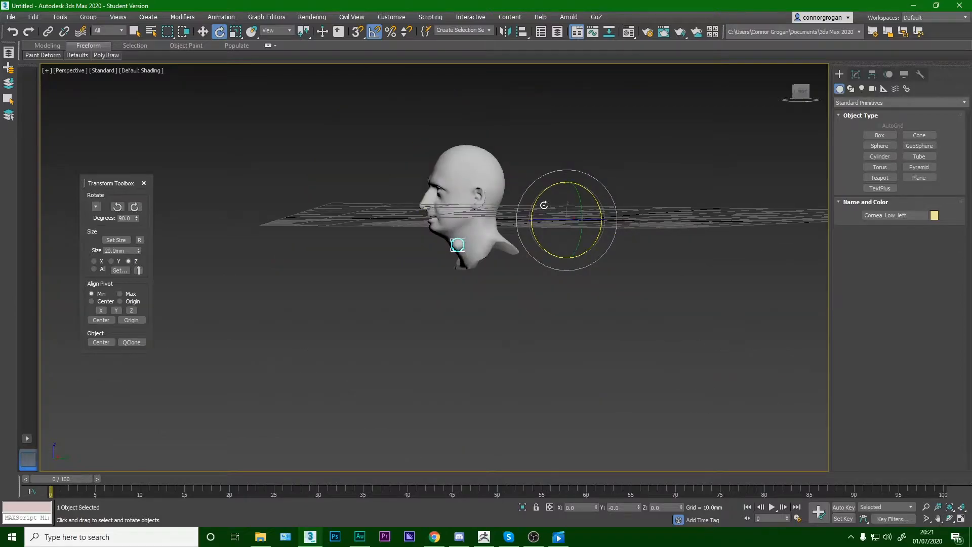
left_click_drag(537, 202, 577, 171)
middle_click_drag(577, 171, 497, 276, "alt")
key("ctrl+z")
scroll(478, 260, "up", 5)
key("w")
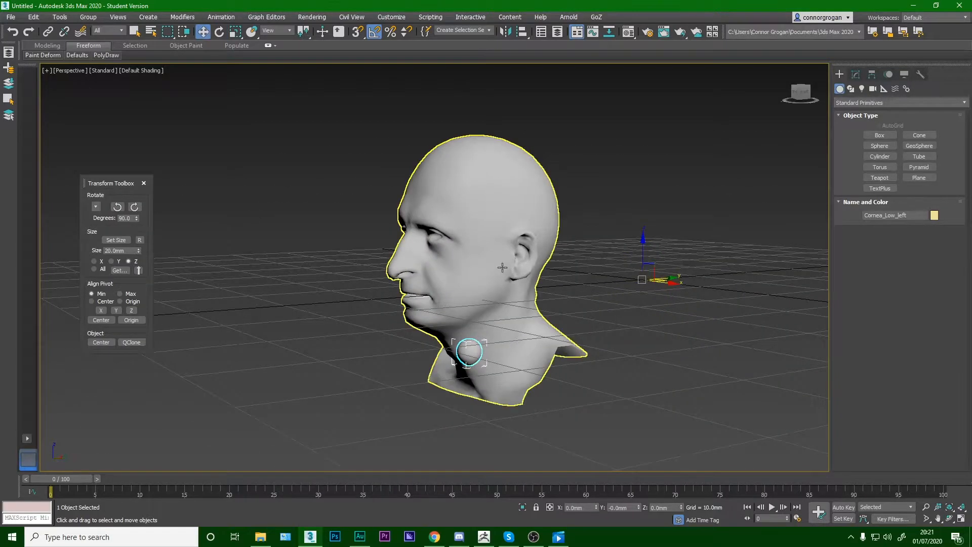
- Switch to ZBrush, check the Eye1_1 subtool on the head, and select the Eye subtool
scroll(491, 294, "up", 3)
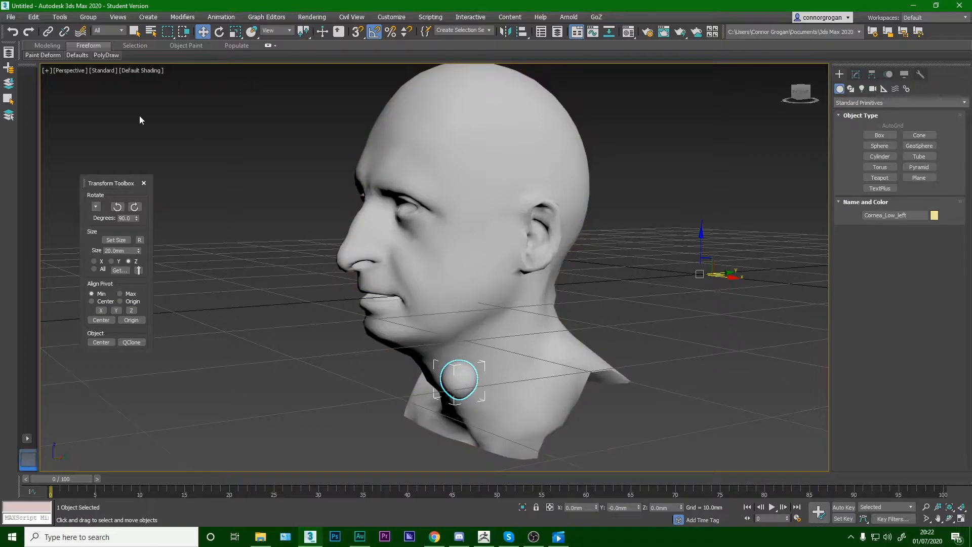
left_click(484, 536)
left_click(875, 258)
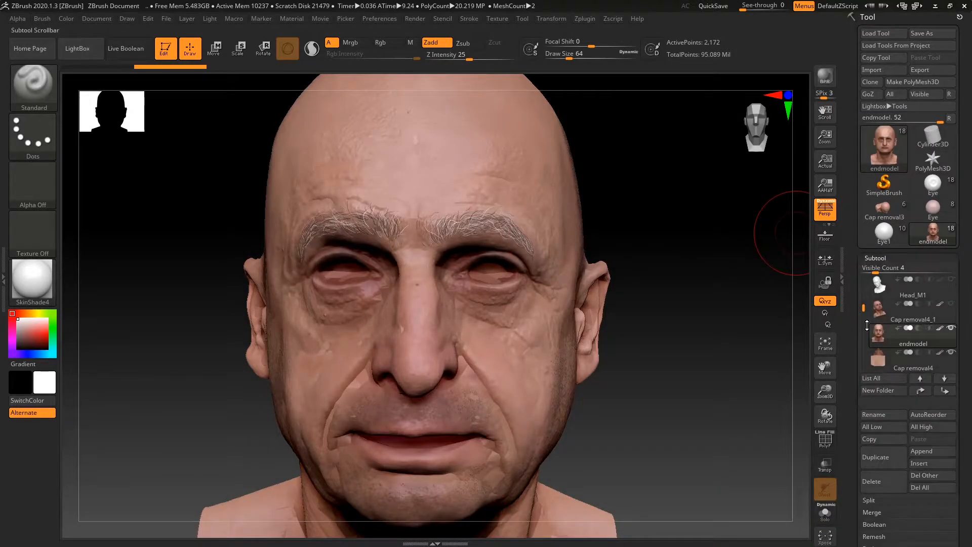
left_click_drag(867, 278, 866, 350)
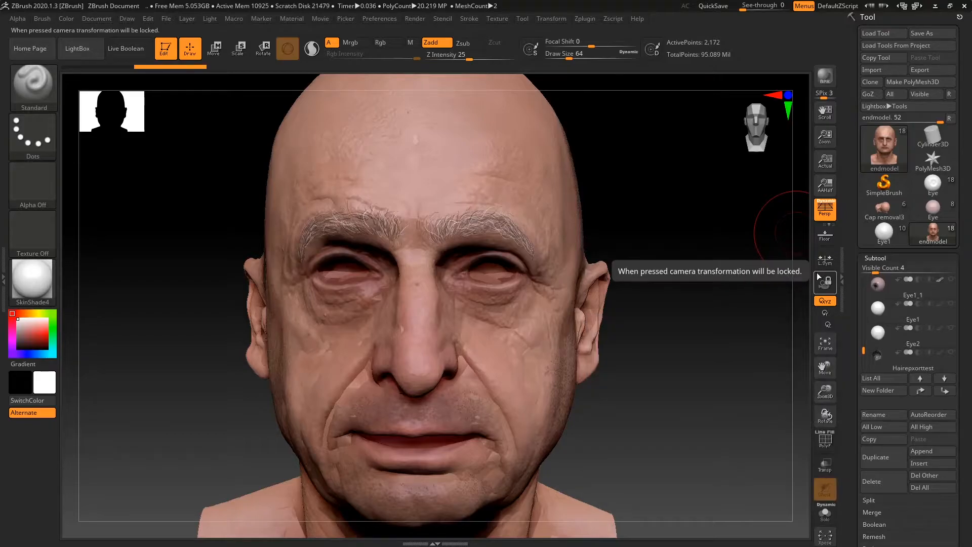
left_click(878, 284)
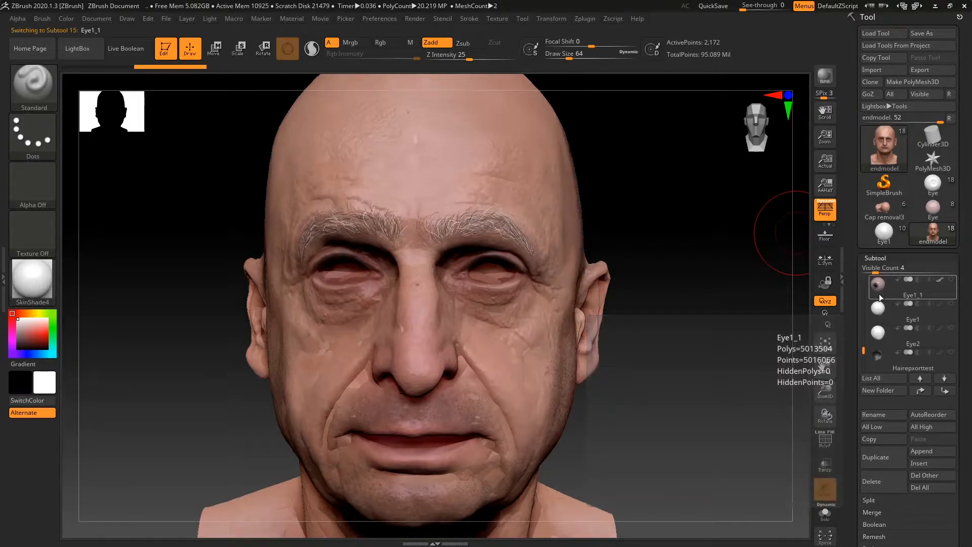
left_click_drag(679, 332, 733, 318)
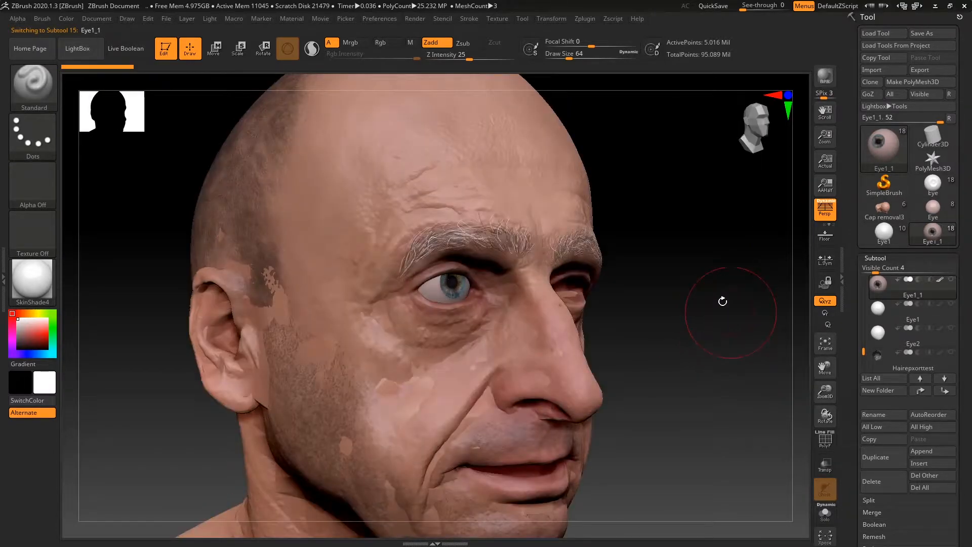
left_click_drag(862, 350, 862, 345)
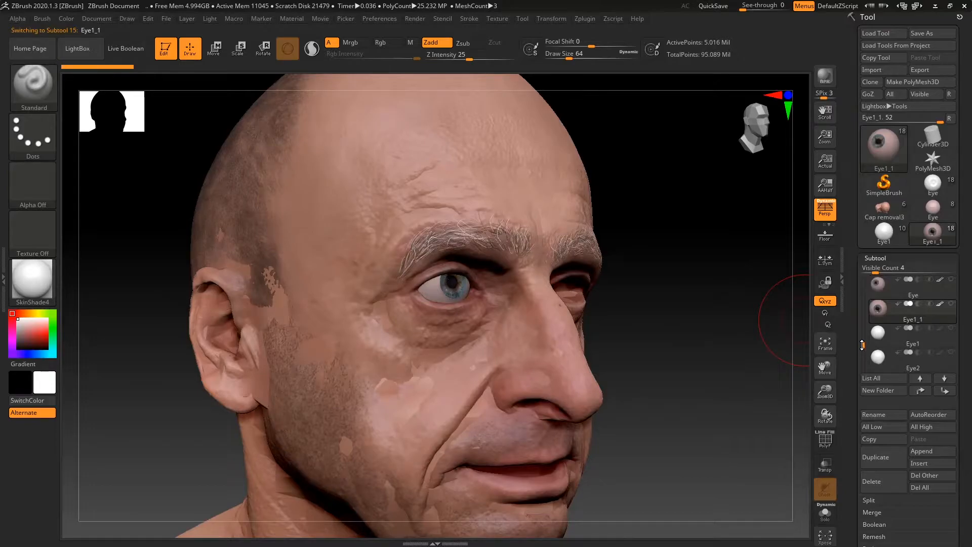
left_click(879, 283)
left_click_drag(780, 283, 682, 282)
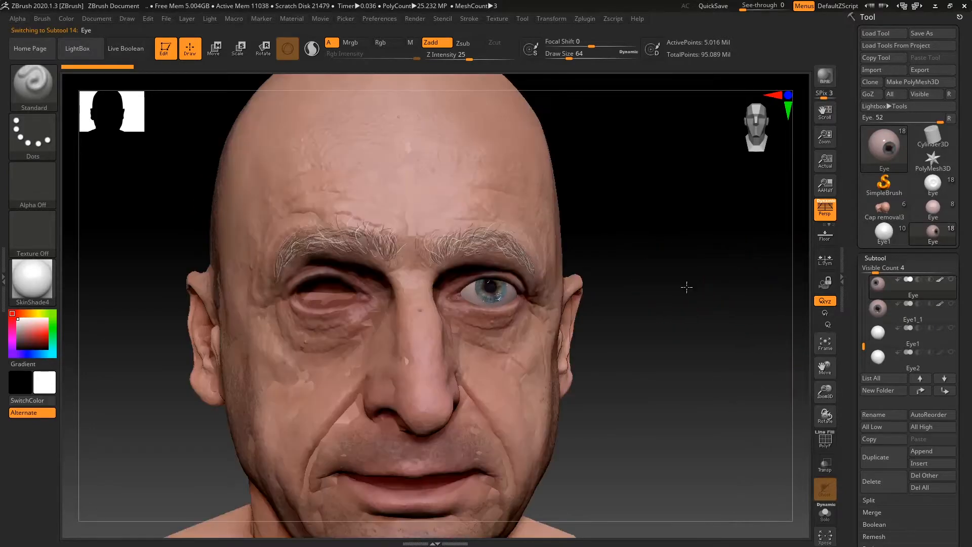
- Export the Eye subtool as the OBJ file Eye_newest_cood in the 3DSMAXEND folder
left_click(928, 71)
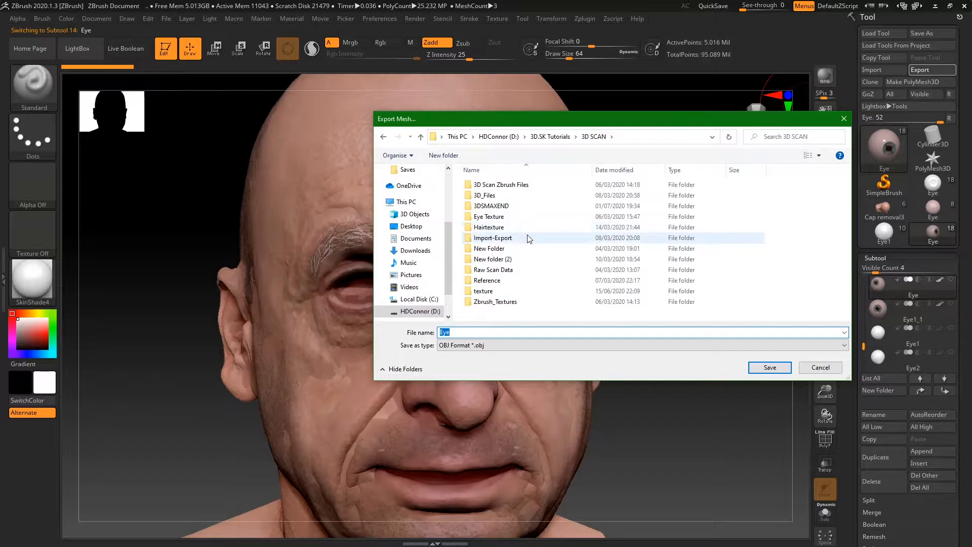
left_click(524, 207)
double_click(525, 207)
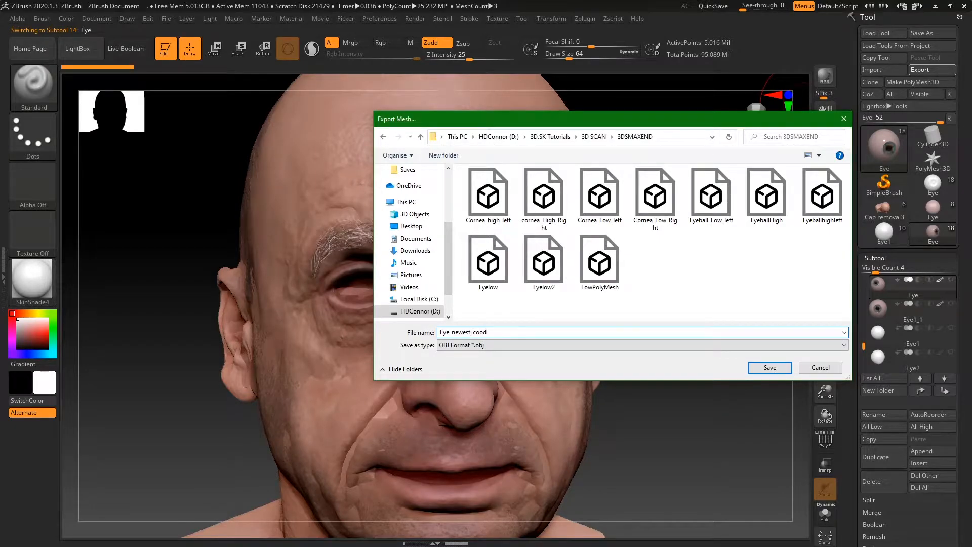
left_click(761, 367)
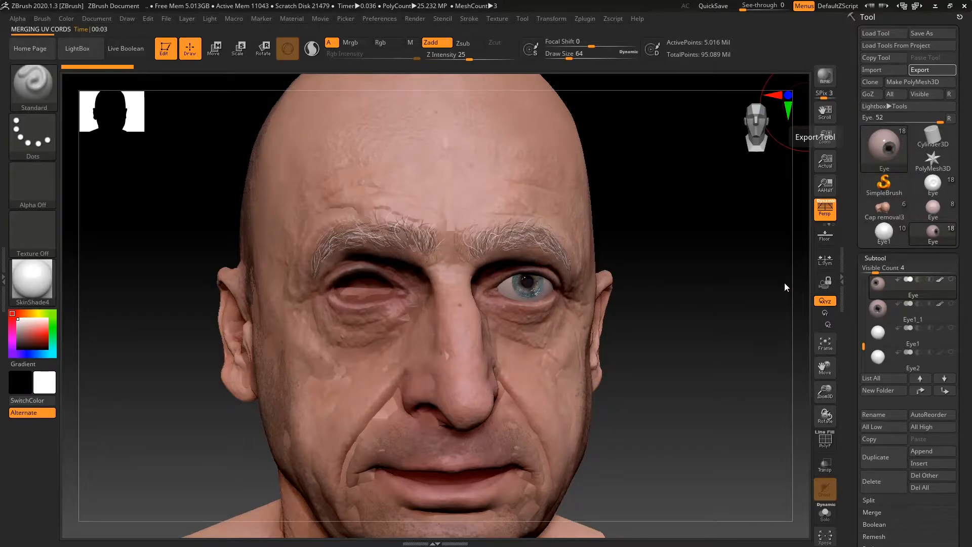
- Set the Eye subtool to subdivision level 1 and export it again, replacing Eye_newest_cood.OBJ
left_click(886, 259)
left_click(886, 271)
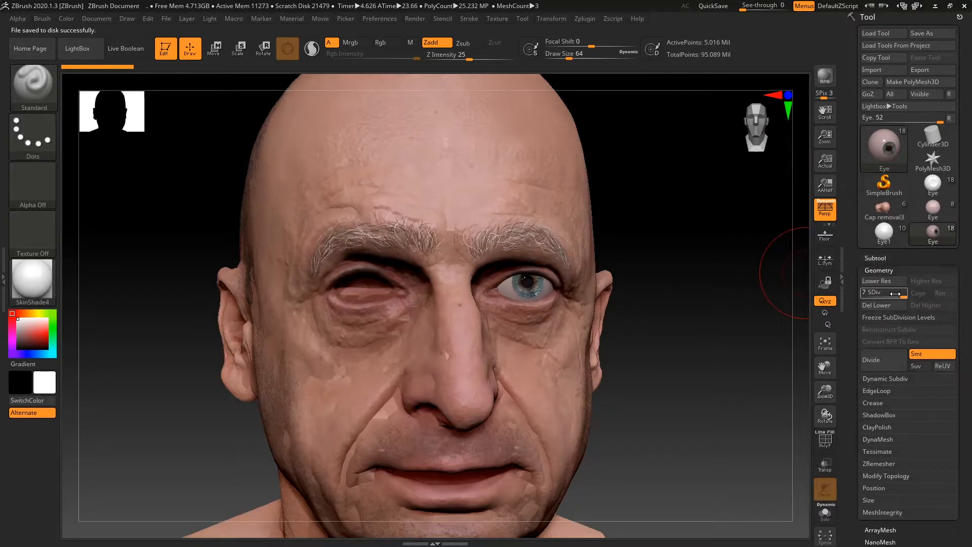
left_click(931, 74)
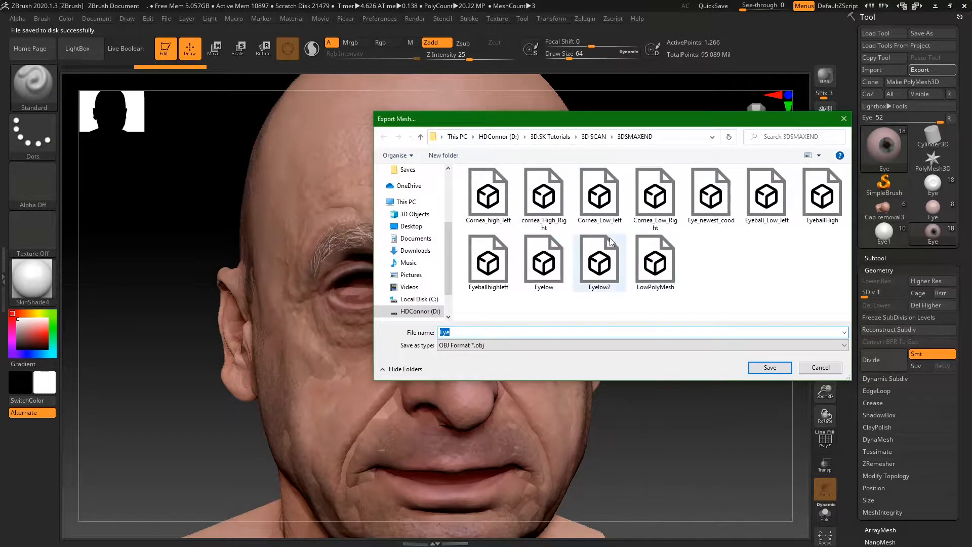
left_click(724, 209)
left_click(771, 369)
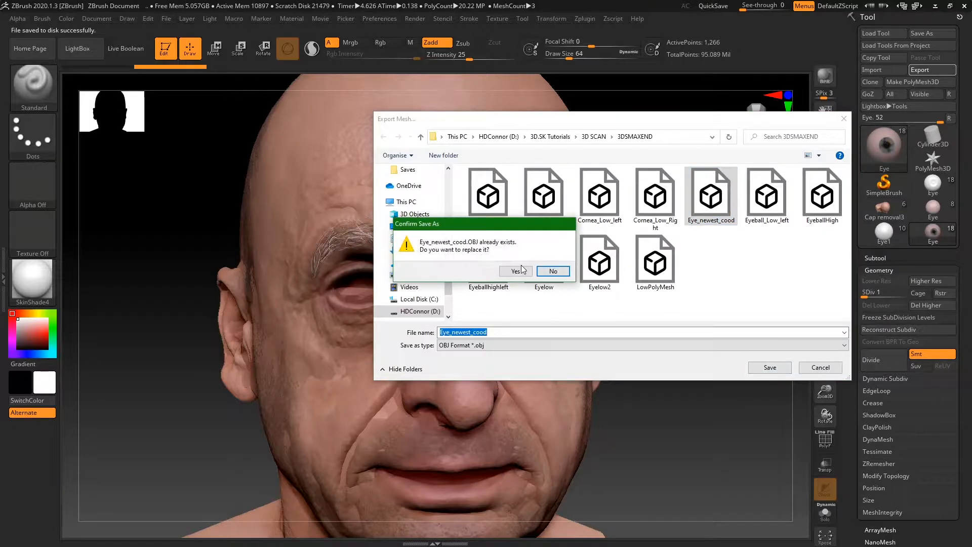
left_click(521, 268)
- Select the Eye1_1 subtool and set it to subdivision level 1
left_click_drag(695, 255, 805, 236, "shift")
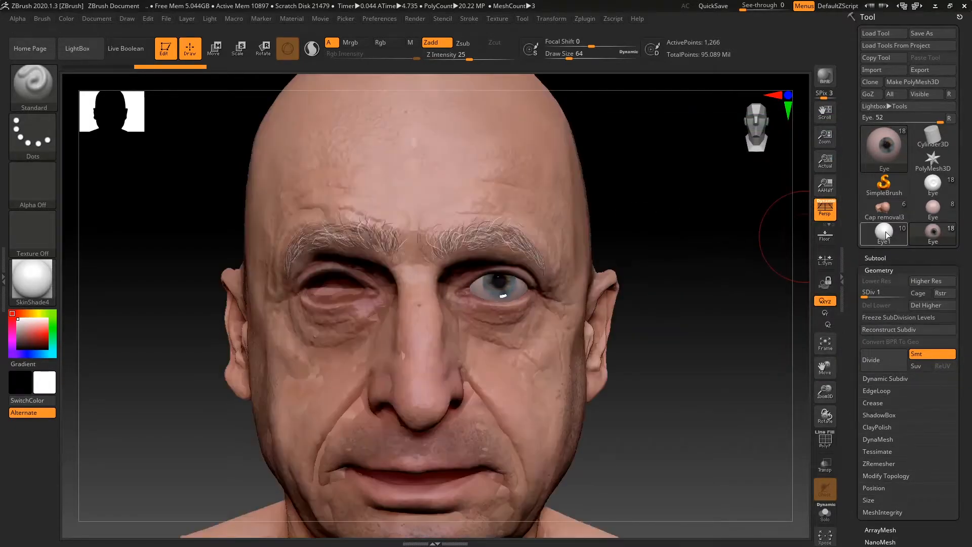
left_click(877, 258)
left_click(886, 312)
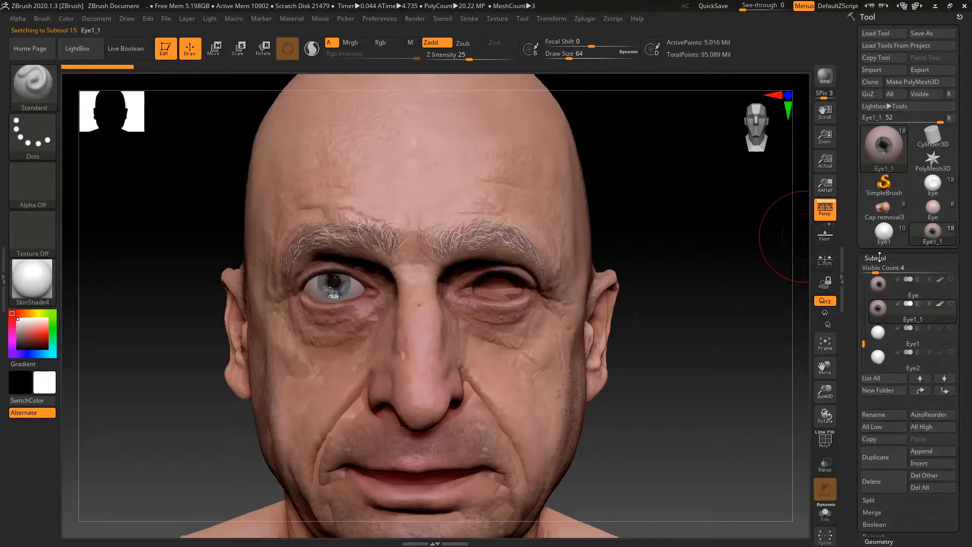
left_click(876, 258)
left_click(878, 270)
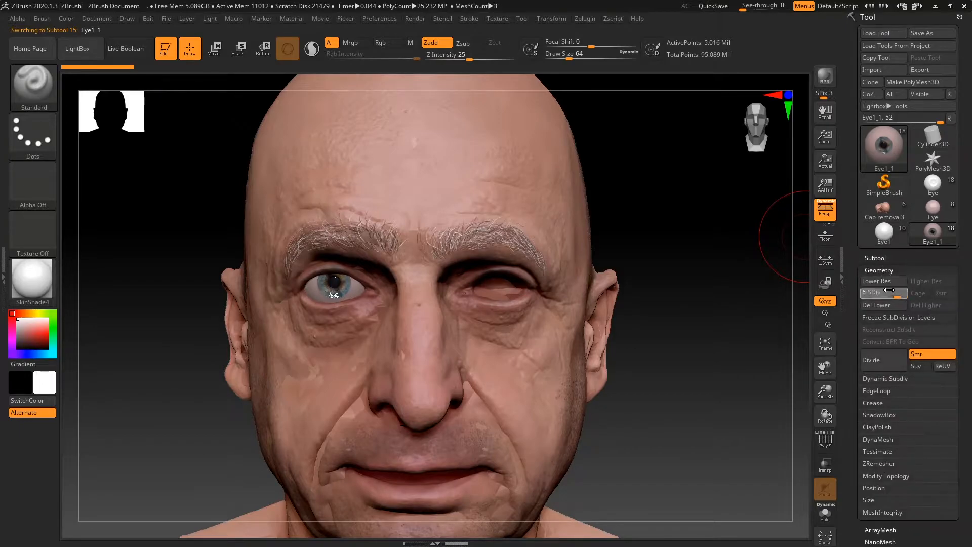
- Export the Eye1_1 subtool as the OBJ file Eye_newest_cood_right in the 3DSMAXEND folder
left_click(925, 71)
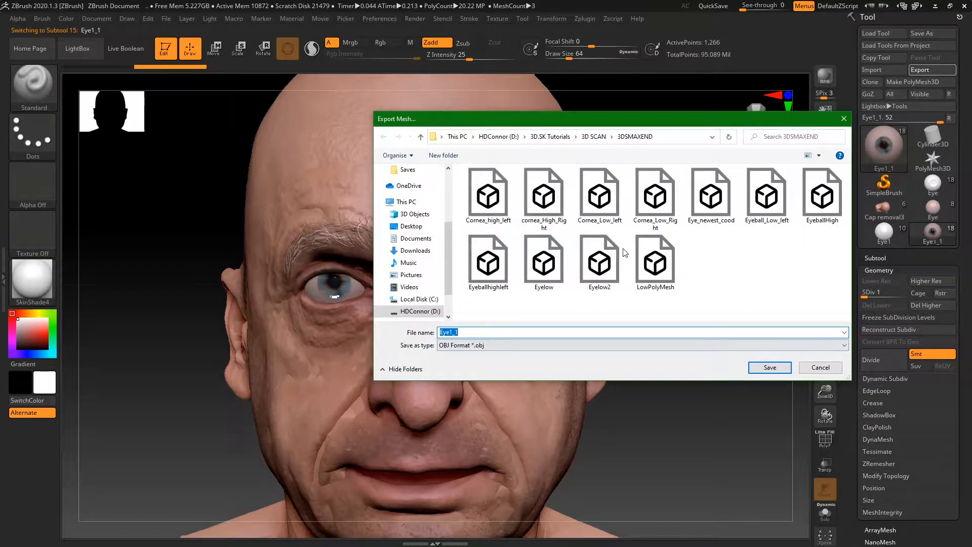
left_click(699, 215)
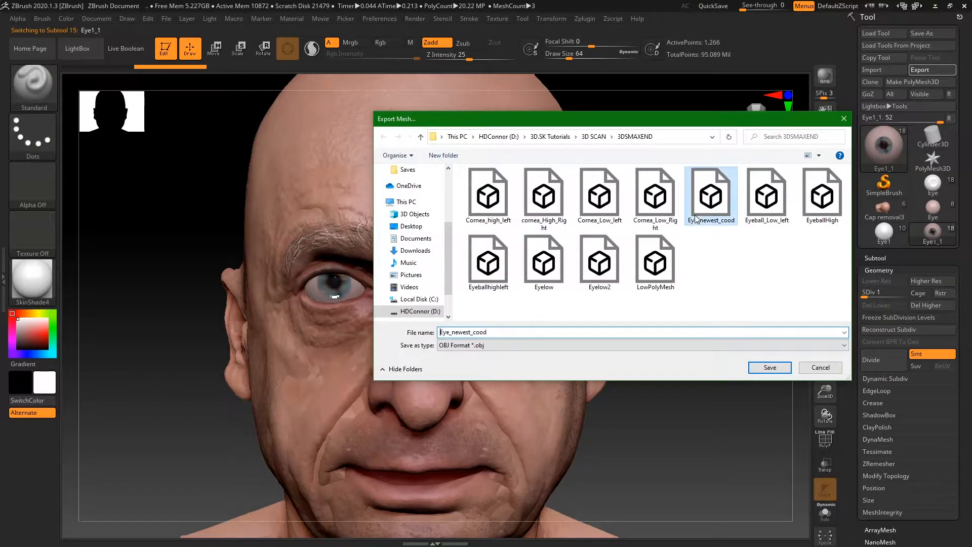
left_click(527, 331)
type("_right")
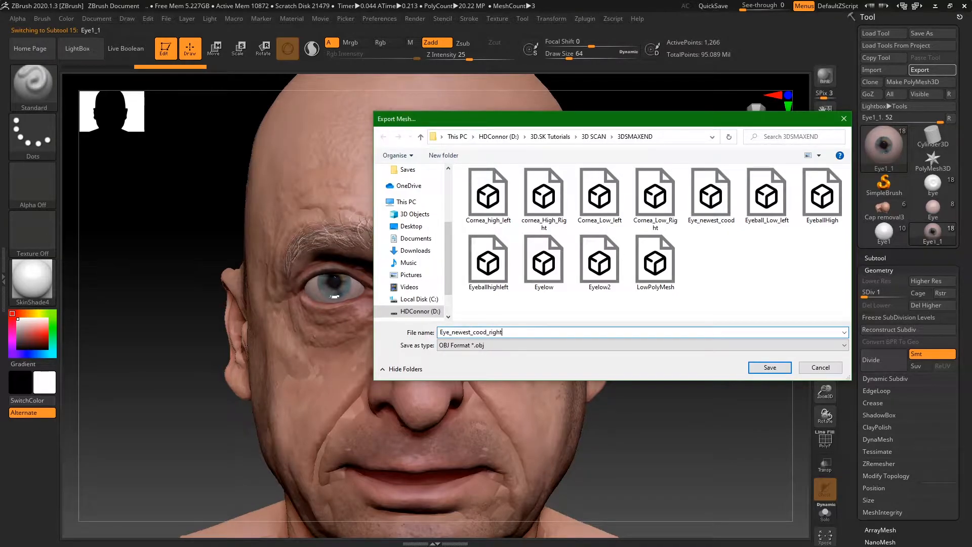
key("Return")
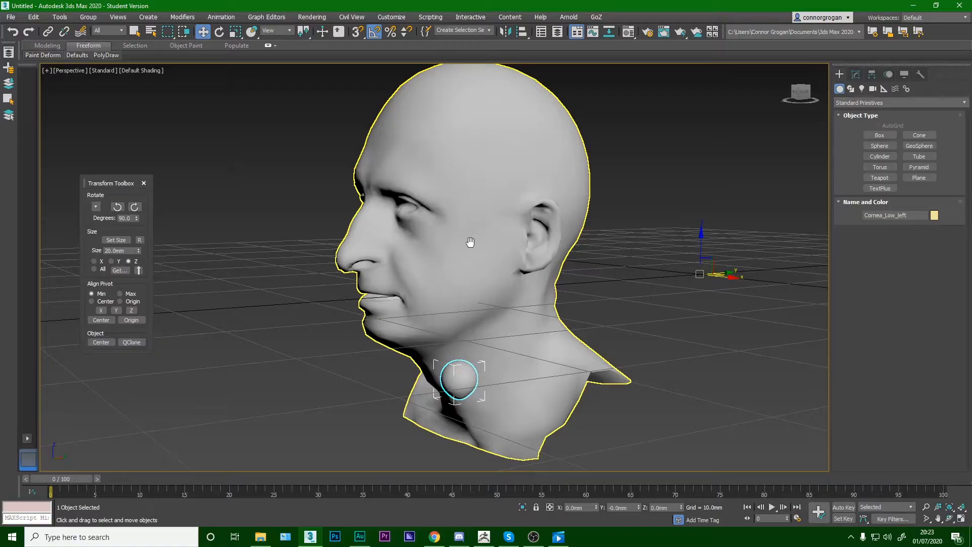
- Switch to 3ds Max and import Eye_newest_cood from the 3DSMAXEND folder with the ZBrush preset, skipping the missing map
middle_click_drag(469, 241, 472, 254, "alt")
left_click(8, 19)
mouse_move(70, 155)
left_click(127, 155)
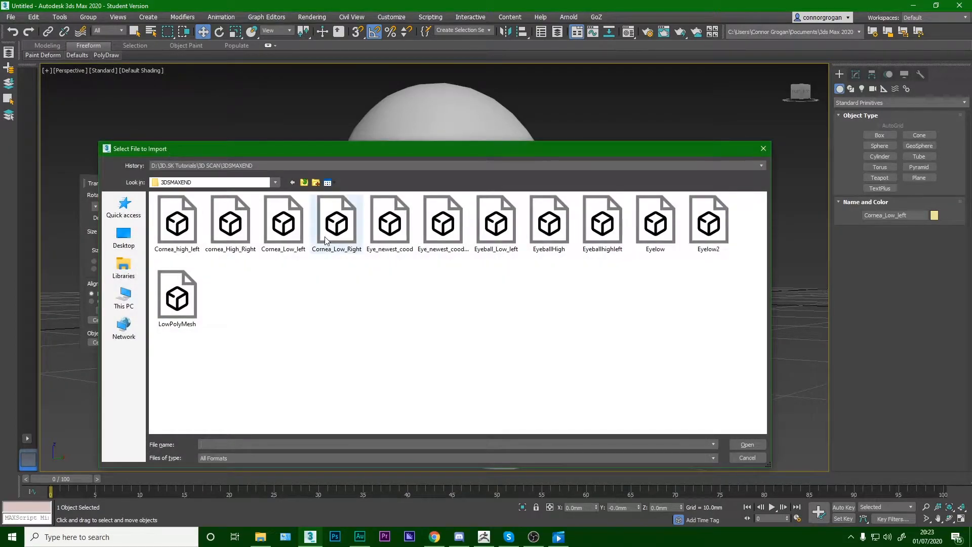
left_click(558, 231)
left_click(499, 228)
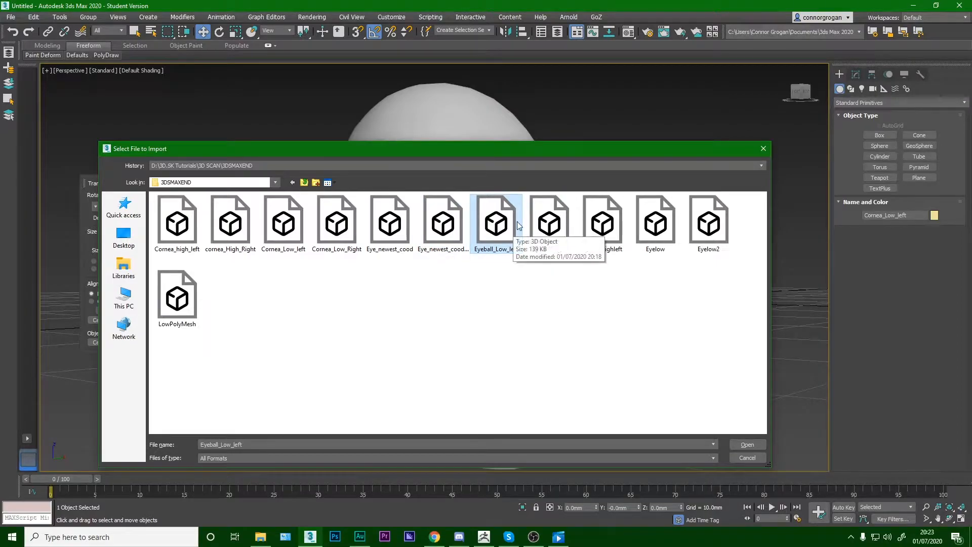
left_click(659, 239)
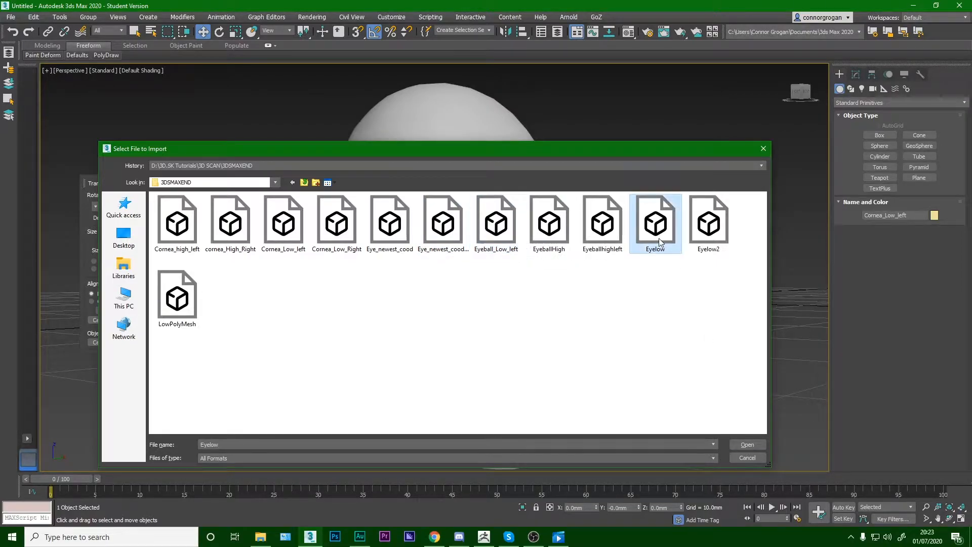
left_click(701, 239)
left_click(665, 228)
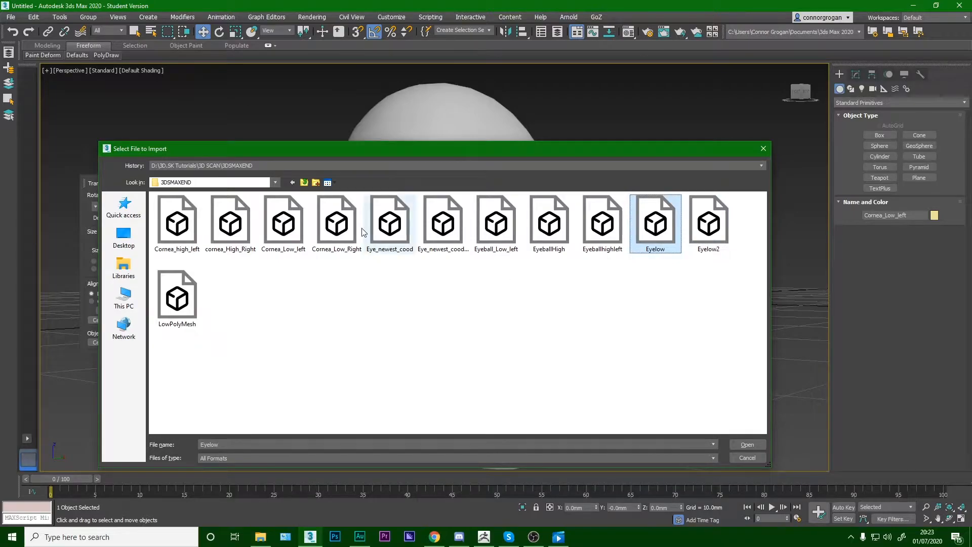
left_click(388, 228)
left_click(746, 444)
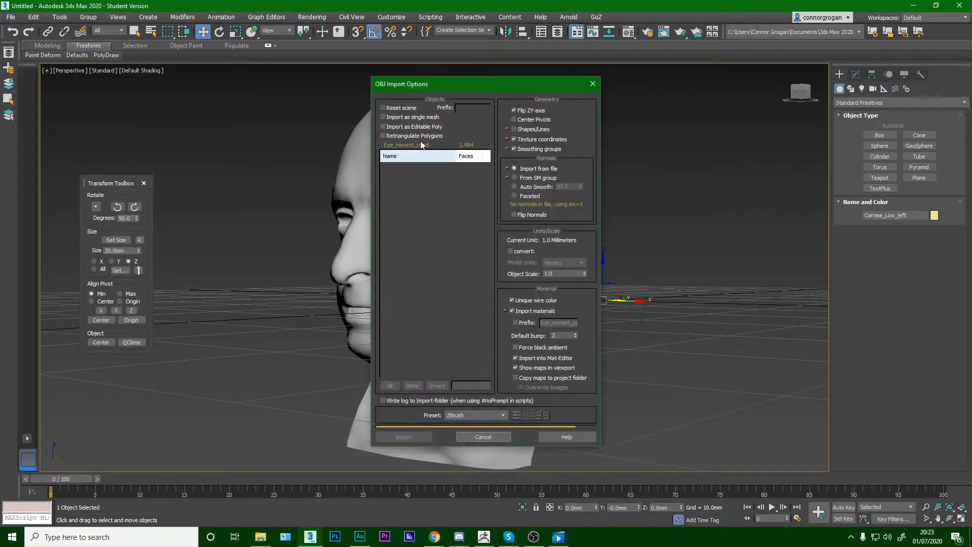
left_click(421, 436)
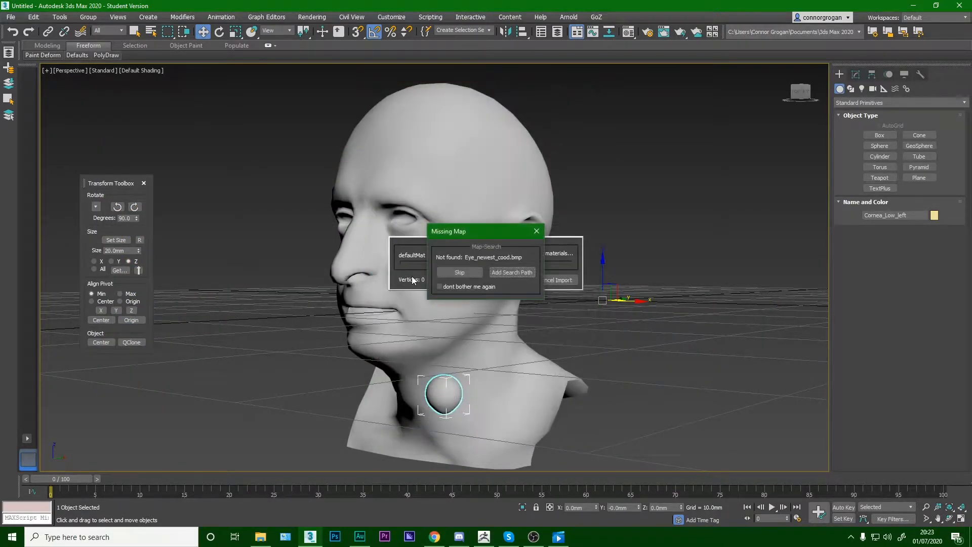
left_click(468, 272)
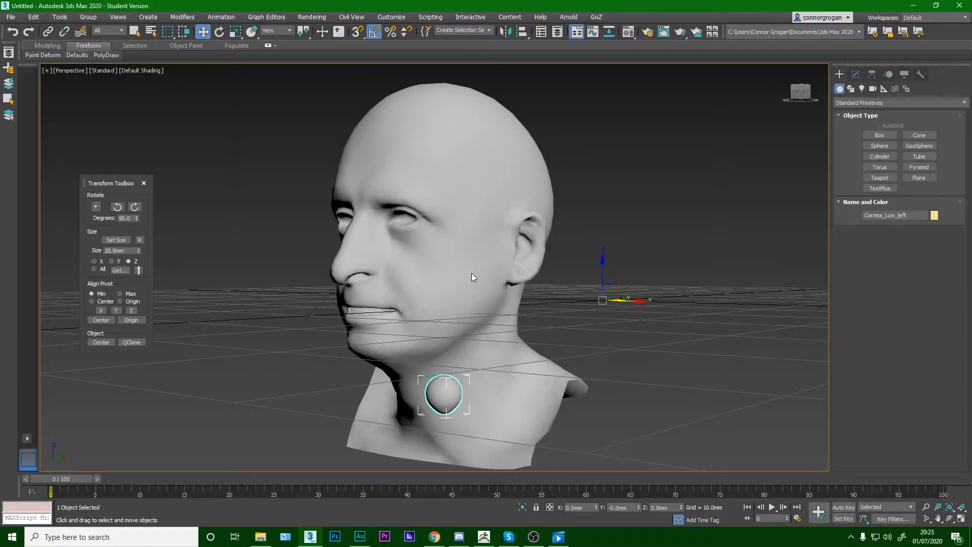
- Examine the imported eye's position in the head's eye socket against the misplaced Cornea_Low_left mesh at the neck
left_click(582, 307)
key("z")
scroll(516, 296, "down", 10)
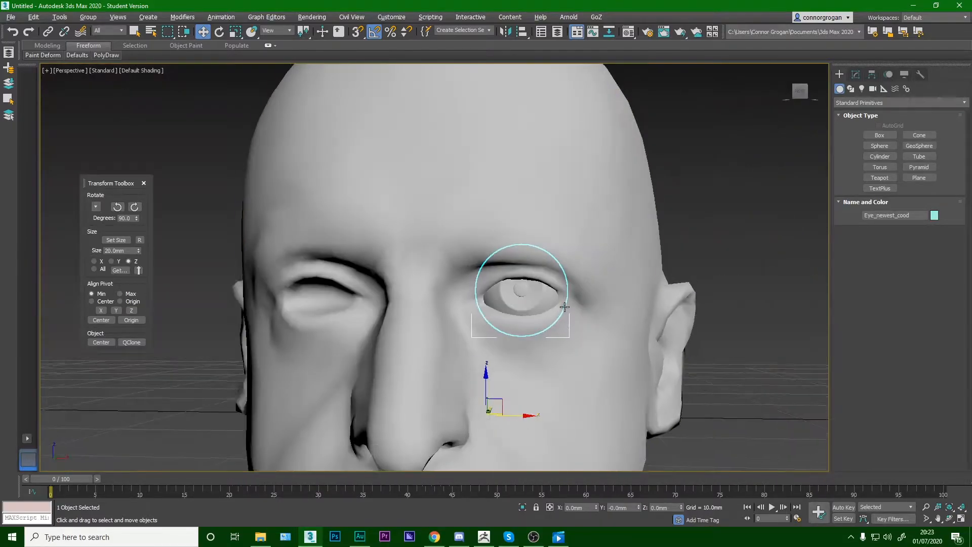
mouse_move(548, 304)
middle_mouse_down("alt")
mouse_move(569, 322)
mouse_move(545, 322)
middle_mouse_up("alt")
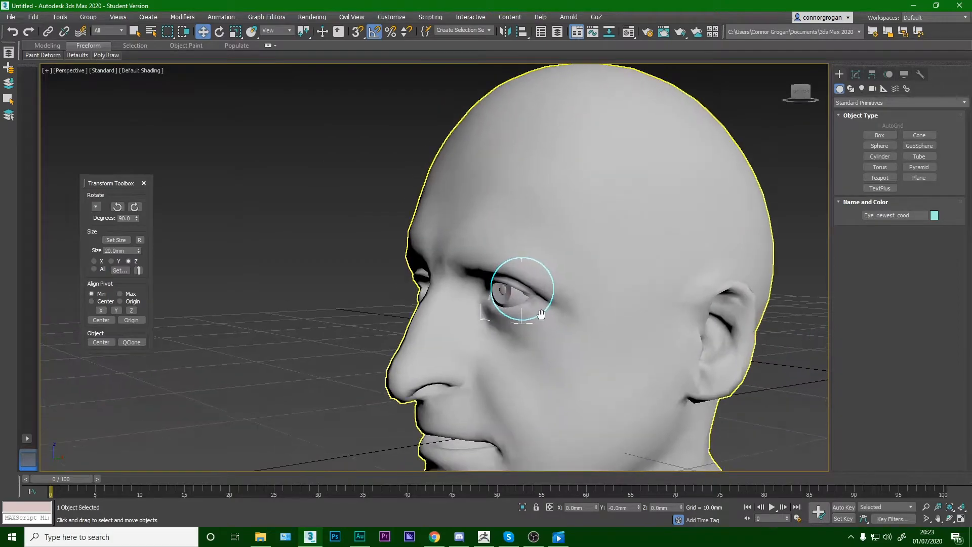
scroll(545, 322, "down", 5)
left_click(542, 399)
middle_click_drag(542, 369, 538, 336)
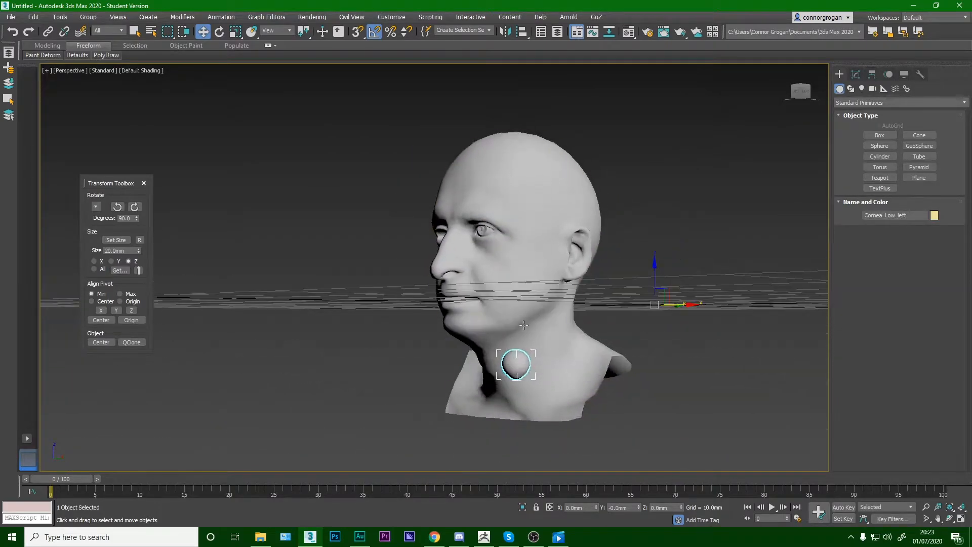
scroll(487, 235, "up", 3)
left_click(486, 235)
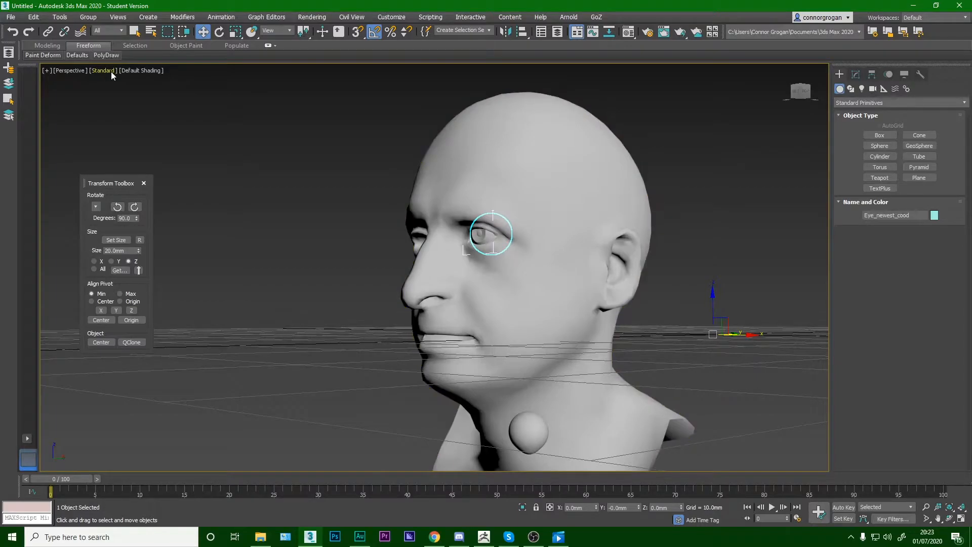
- Import Eyeballhighleft from the 3DSMAXEND folder as a single editable poly mesh using the ZBrush preset
left_click(11, 18)
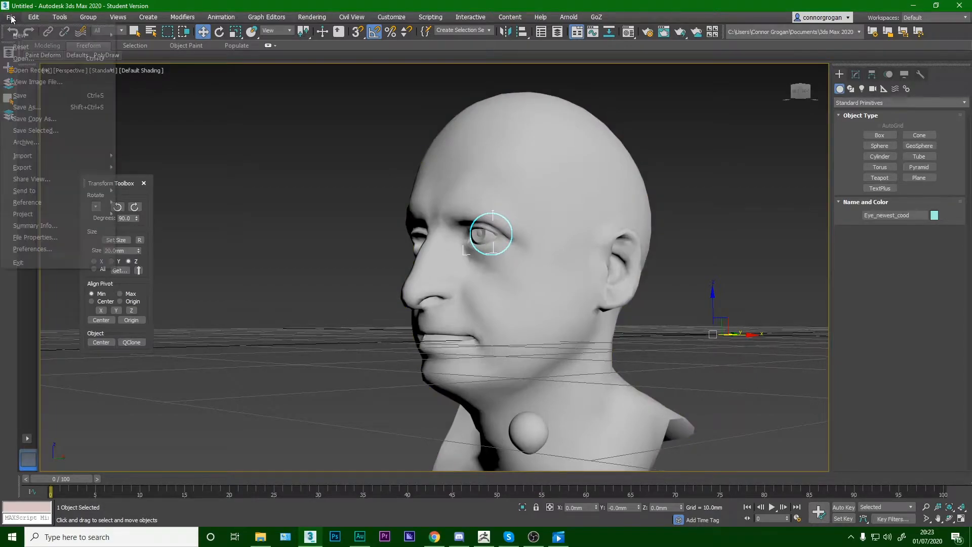
mouse_move(86, 158)
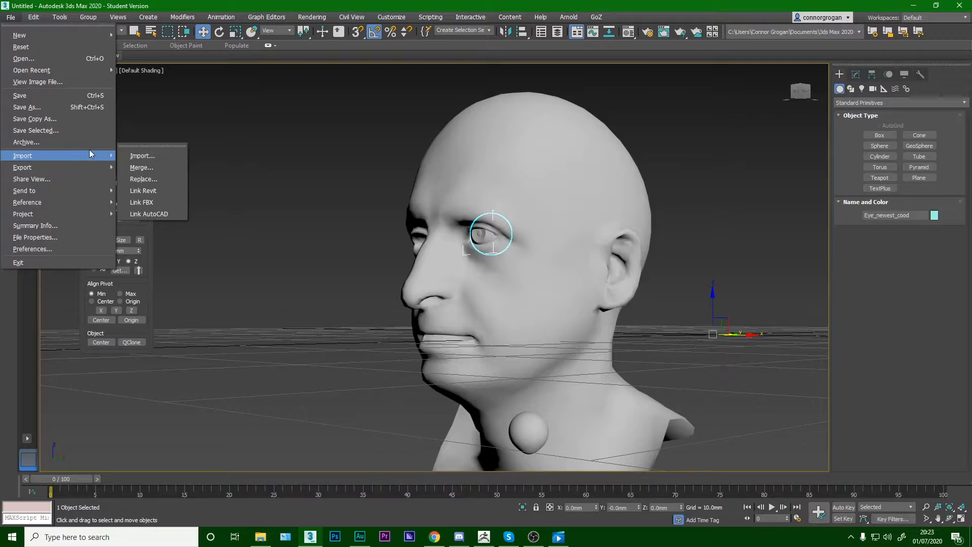
left_click(140, 156)
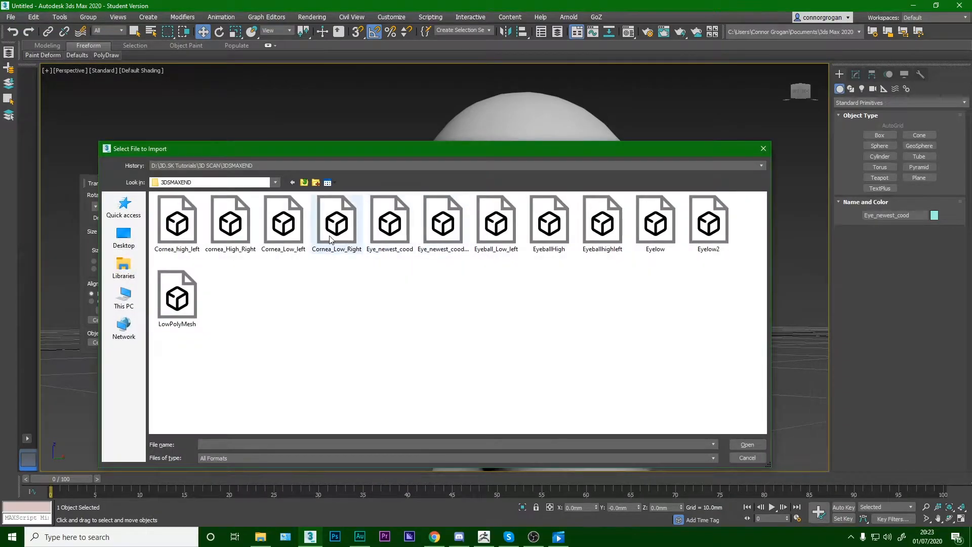
left_click(334, 237)
left_click(284, 228)
left_click(238, 225)
left_click(189, 221)
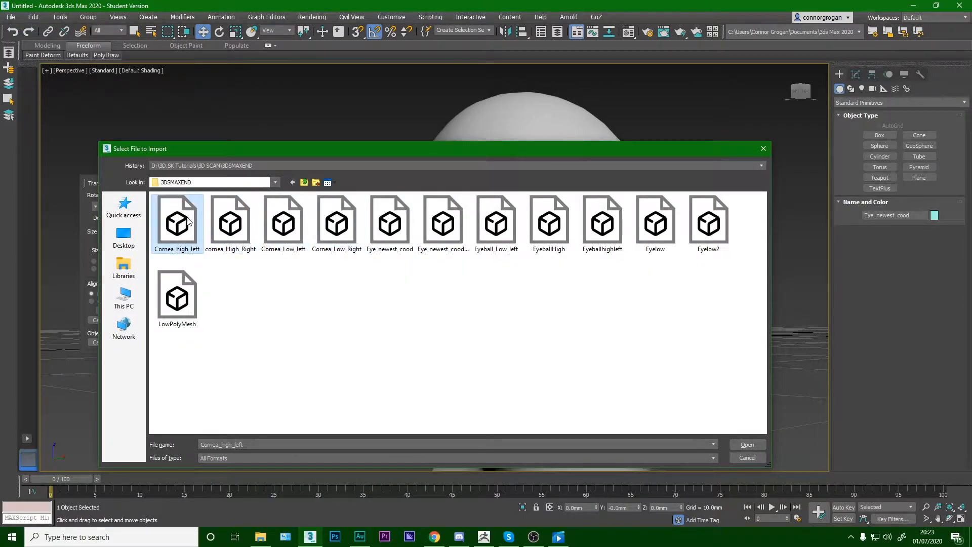
left_click(551, 237)
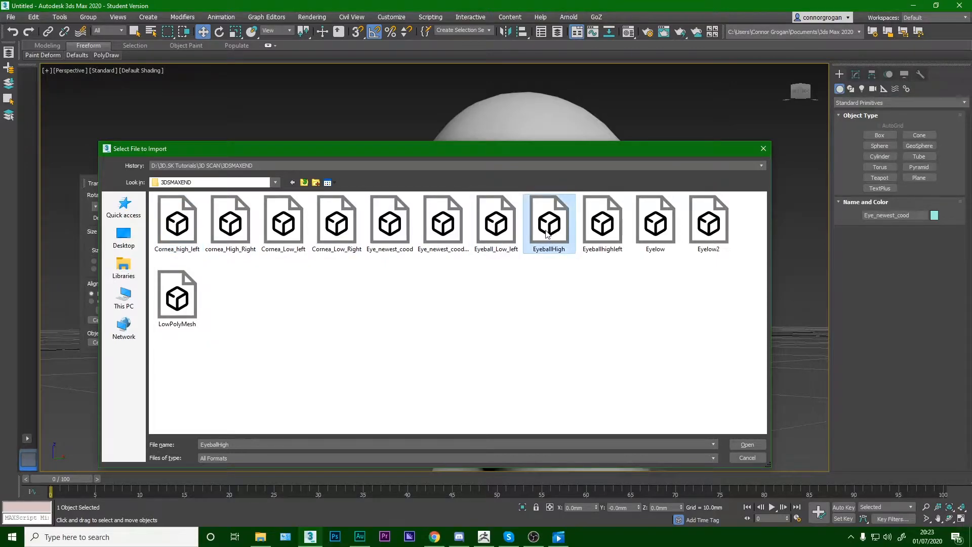
left_click(598, 238)
left_click(557, 237)
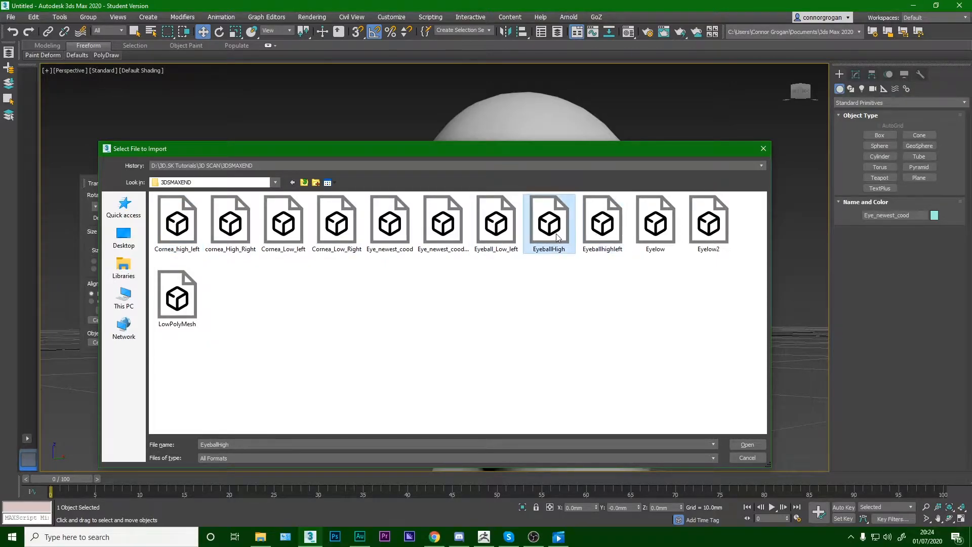
left_click(594, 238)
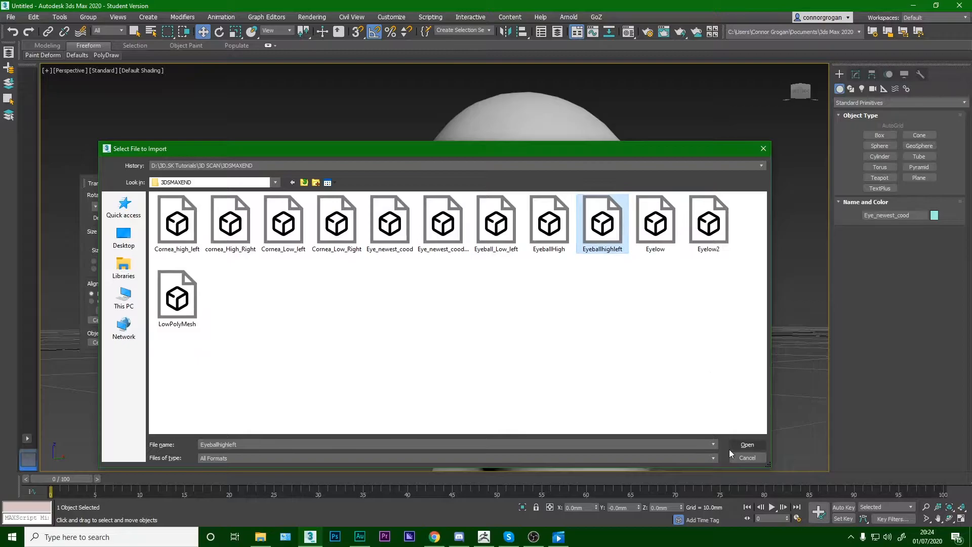
left_click(742, 445)
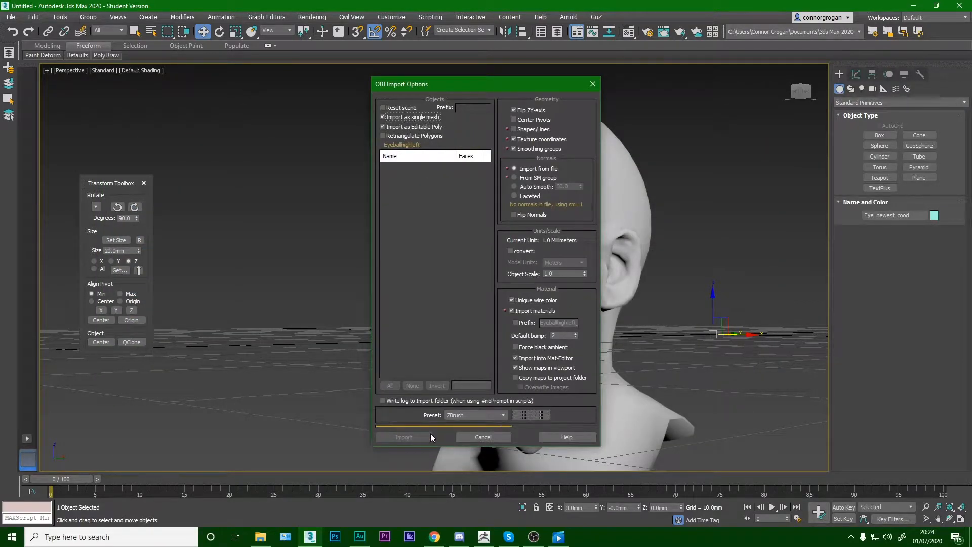
key("z")
scroll(446, 272, "down", 10)
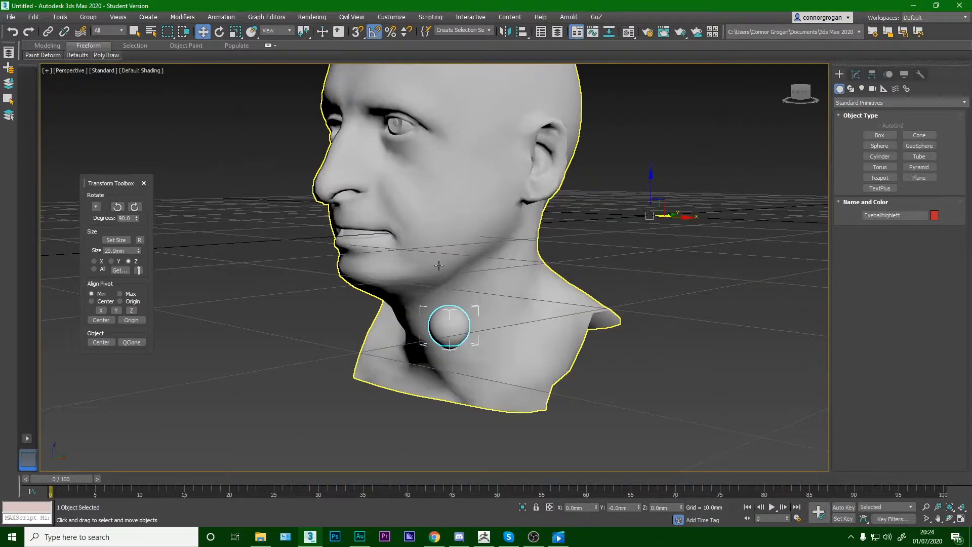
- Add the Eye_newest_cood mesh to the selected Eyeballhighleft and isolate both objects
scroll(443, 288, "up", 5)
middle_click_drag(421, 128, 420, 185)
left_click(386, 103, "ctrl")
right_click(386, 104)
left_click(429, 61)
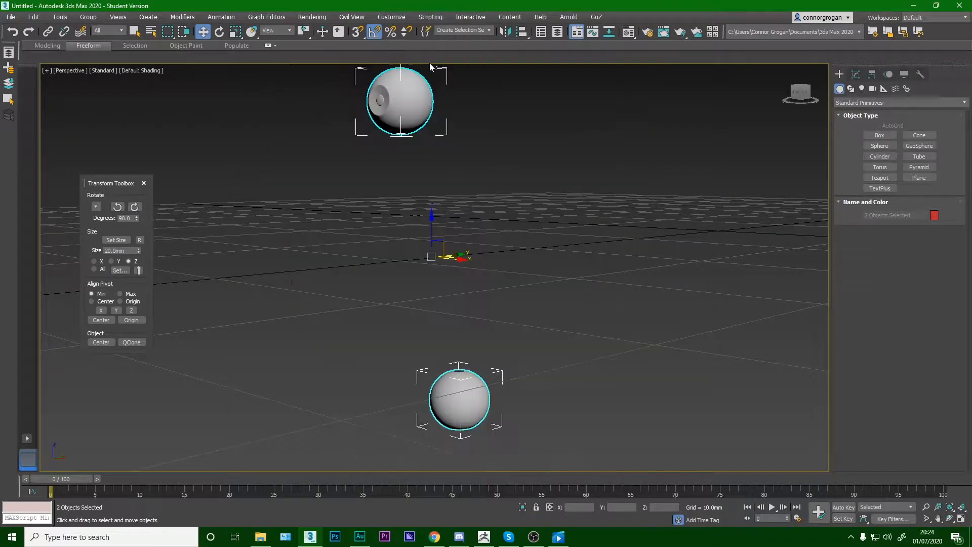
scroll(488, 247, "down", 2)
- Center the pivots of the Eyeballhighleft and Eye_newest_cood meshes on their geometry
left_click(505, 324)
scroll(462, 335, "up", 2)
left_click(477, 322)
middle_click_drag(478, 322, 439, 329, "alt")
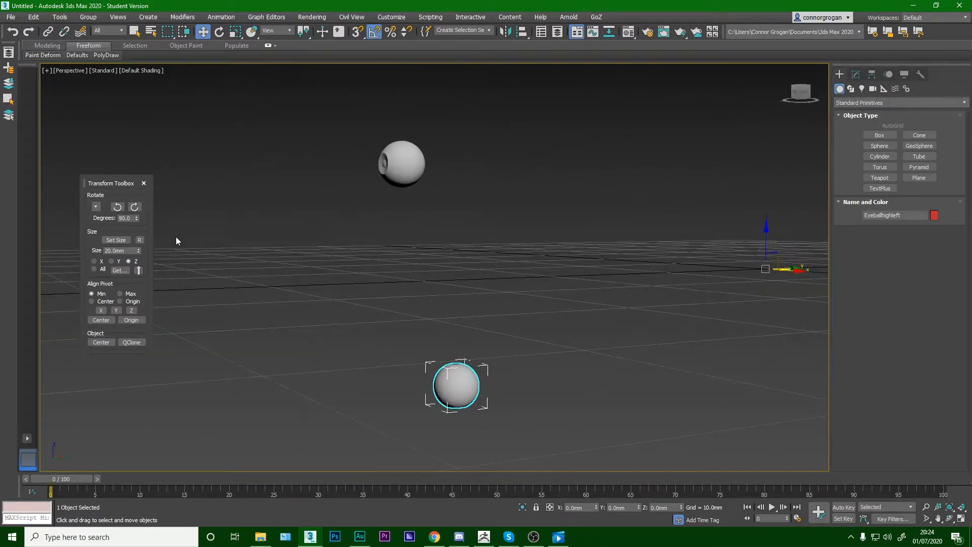
left_click(101, 319)
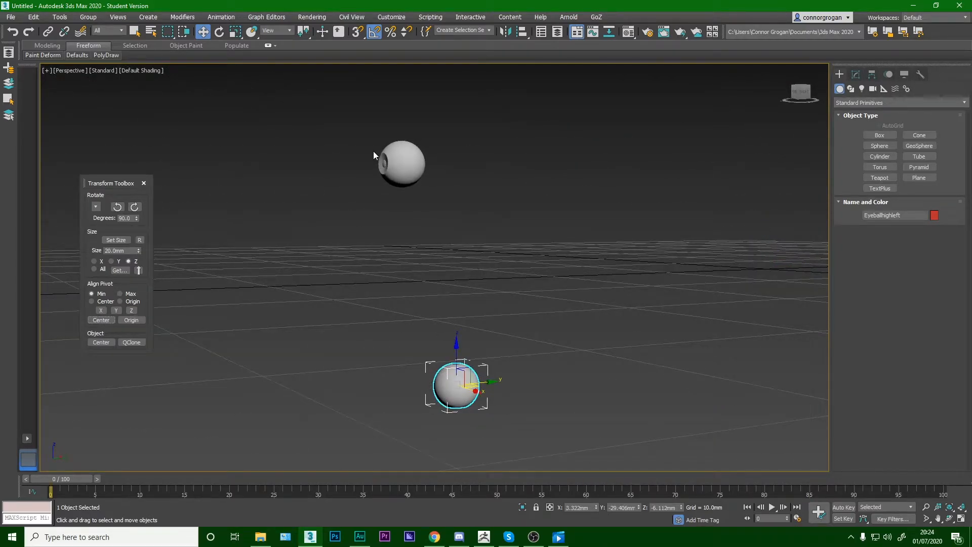
left_click(401, 163)
left_click(111, 321)
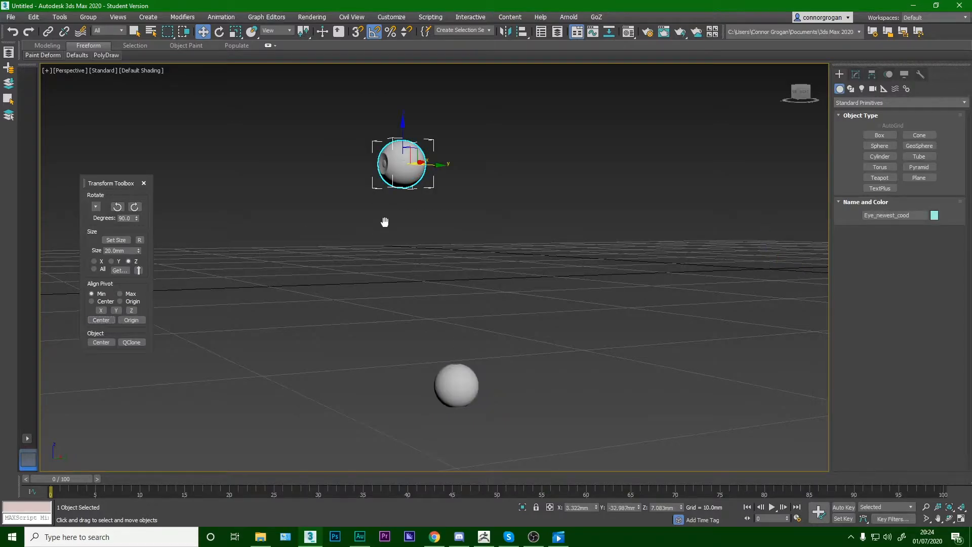
- Align Eyeballhighleft to Eye_newest_cood in X, Y and Z position, center to center
middle_click_drag(386, 223, 386, 252)
left_click(451, 411)
left_click(524, 32)
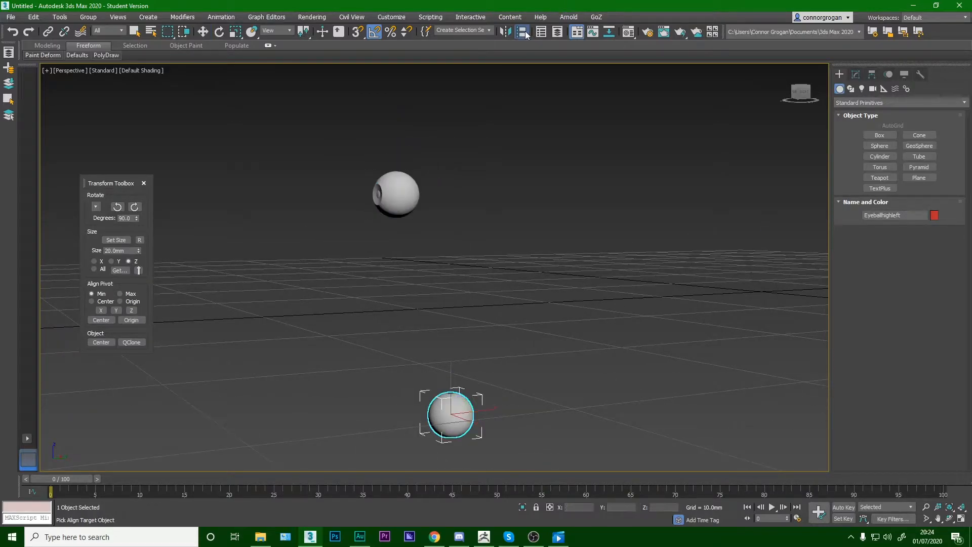
left_click(403, 200)
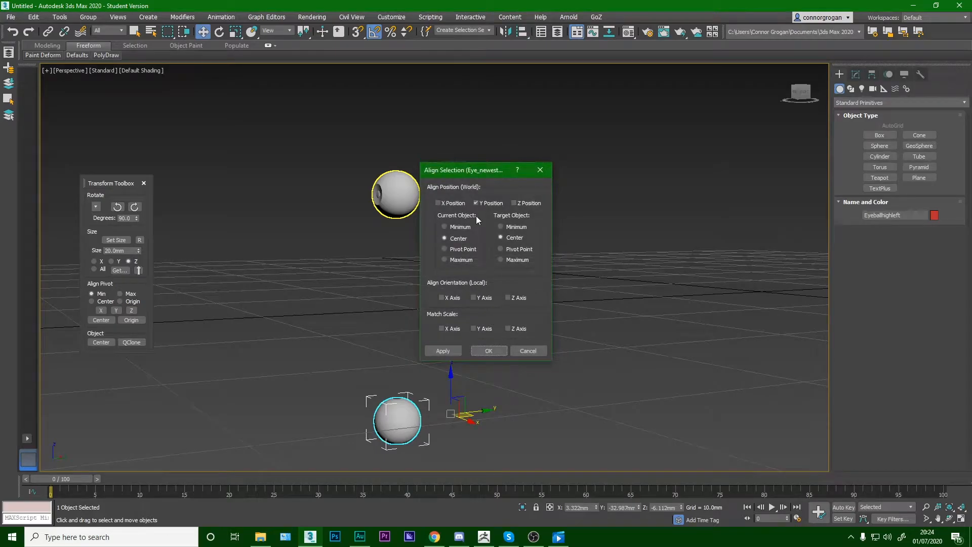
left_click(515, 204)
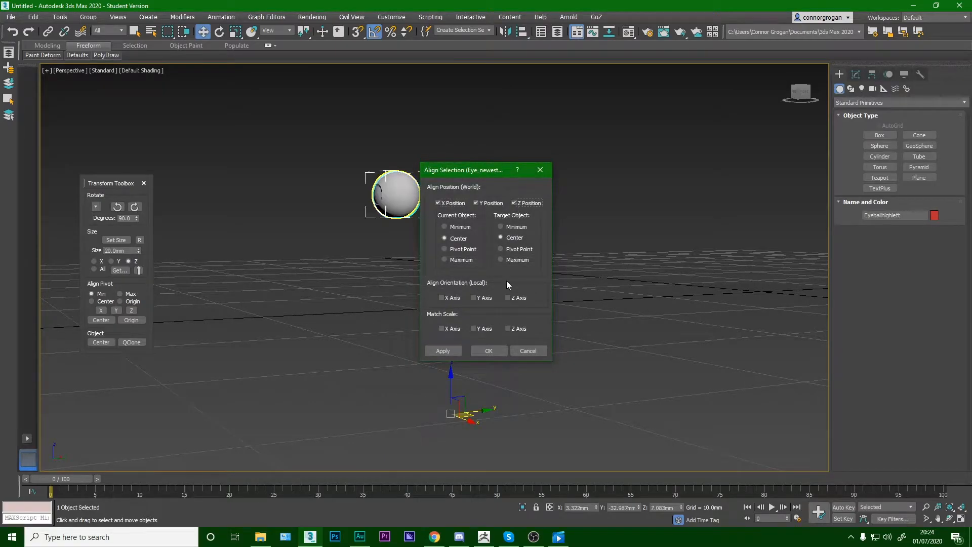
left_click(484, 353)
key("z")
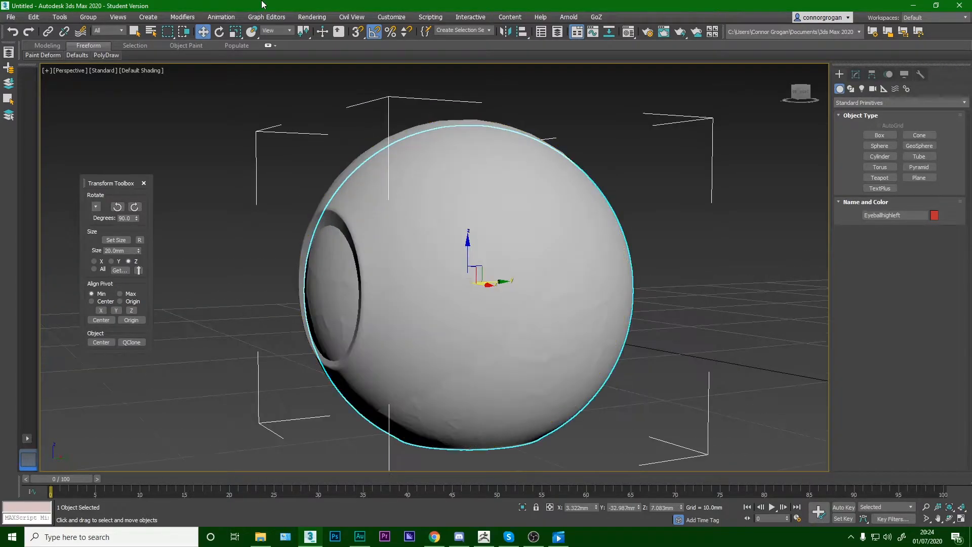
- Try rotating Eyeballhighleft freely, and undo both the rotation and its alignment to Eye_newest_cood
left_click(219, 33)
left_click_drag(445, 262, 480, 232)
mouse_move(436, 242)
middle_mouse_down("alt")
mouse_move(512, 241)
mouse_move(386, 252)
mouse_move(475, 241)
mouse_move(454, 249)
middle_mouse_up("alt")
scroll(477, 242, "down", 4)
scroll(453, 249, "down", 5)
key("ctrl+z")
key("ctrl+z")
key("ctrl+z")
- Compare the positions of the two isolated eye meshes from several angles
scroll(508, 313, "down", 3)
middle_click_drag(507, 315, 484, 236)
scroll(479, 295, "up", 4)
left_click(484, 345)
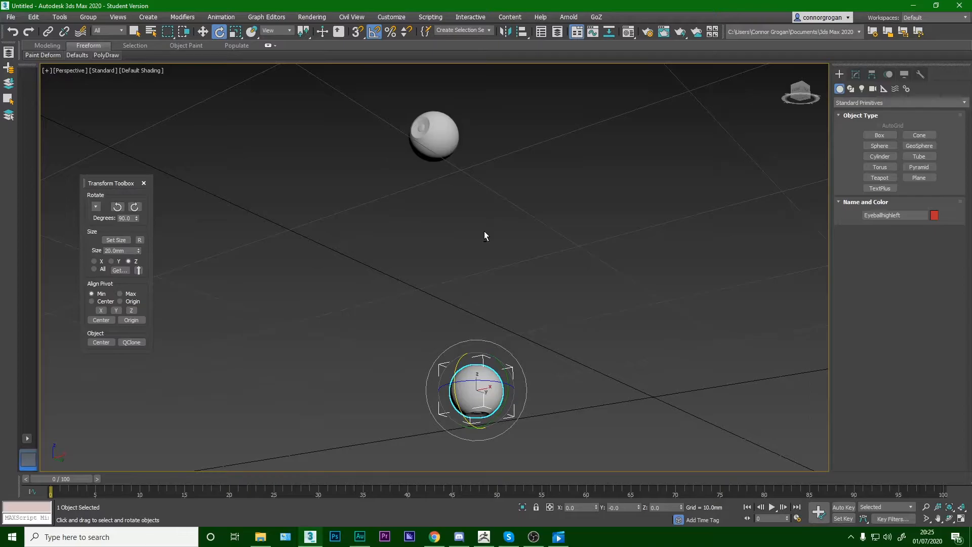
middle_click_drag(467, 306, 457, 278, "alt")
scroll(447, 263, "up", 3)
scroll(457, 278, "up", 2)
scroll(460, 257, "down", 5)
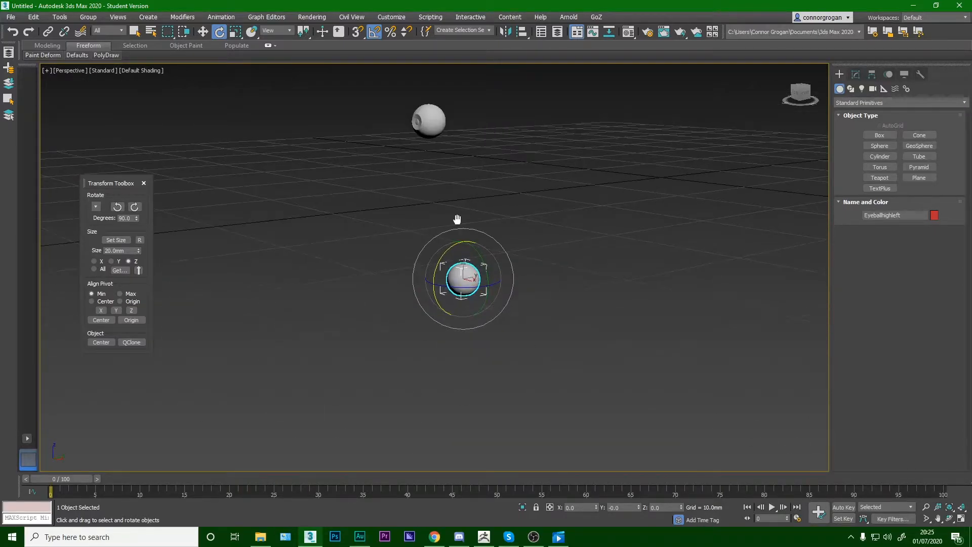
middle_click_drag(457, 212, 458, 255)
left_click(416, 155)
scroll(459, 250, "up", 3)
- End the isolation to bring back the head, and select Eye_newest_cood in the eye socket
left_click(465, 393)
right_click(608, 250)
left_click(648, 203)
scroll(648, 198, "down", 5)
middle_click_drag(579, 263, 574, 210, "alt")
scroll(566, 194, "up", 5)
left_click(526, 147)
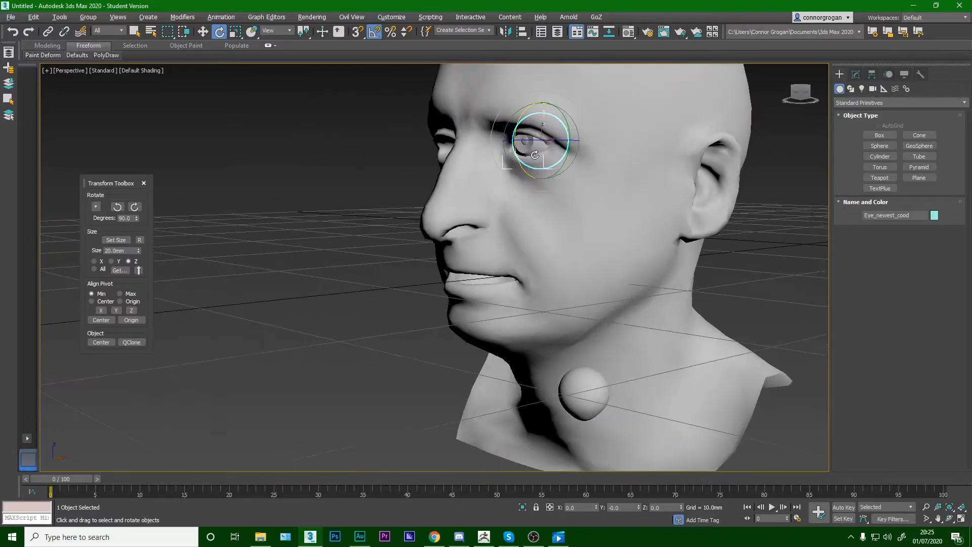
- Check the Eye_newest_cood files available for import in the 3DSMAXEND folder
left_click(9, 17)
mouse_move(71, 156)
left_click(171, 157)
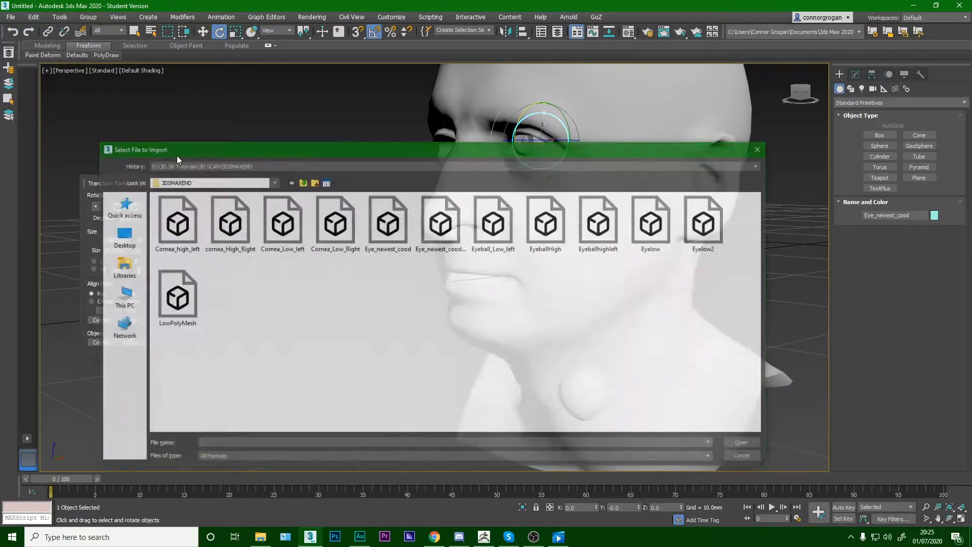
left_click(445, 227)
left_click(405, 232)
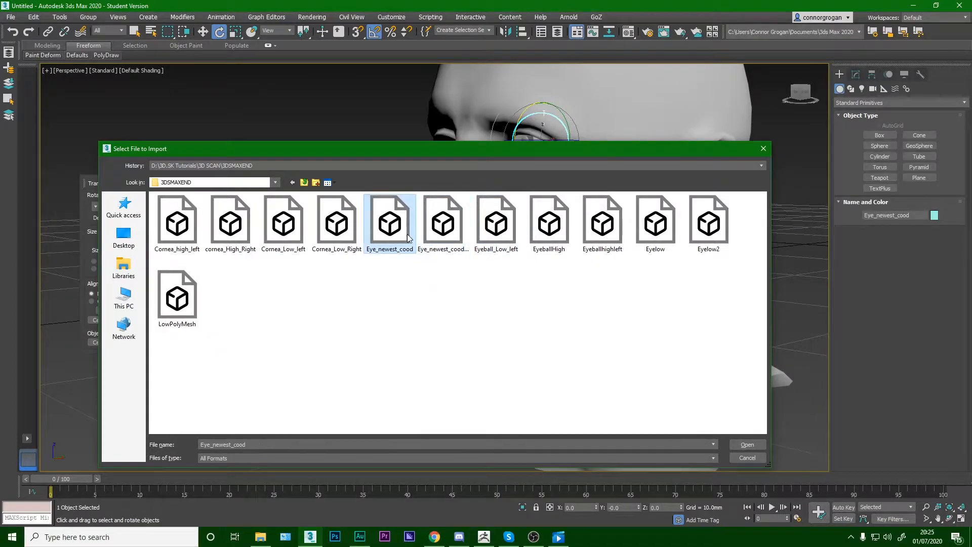
left_click(747, 444)
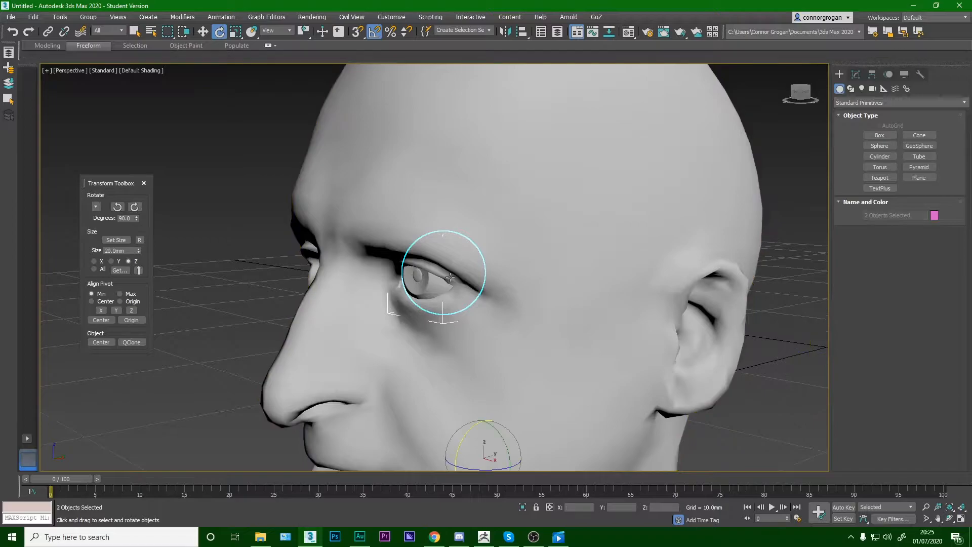
- Undo the last two changes to the eye objects and redo one of them
scroll(450, 277, "down", 6)
scroll(452, 278, "up", 3)
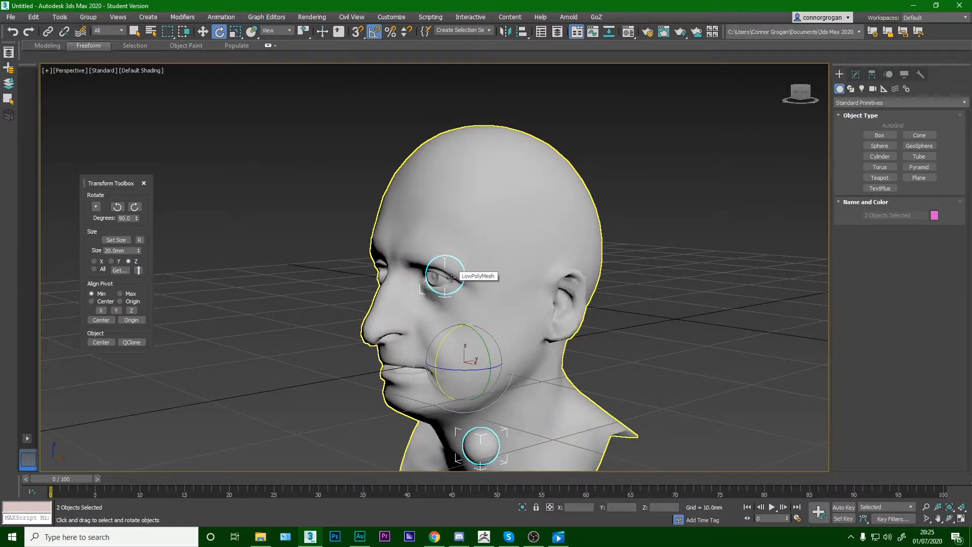
key("ctrl+alt+z")
key("ctrl+z")
key("ctrl+z")
key("ctrl+y")
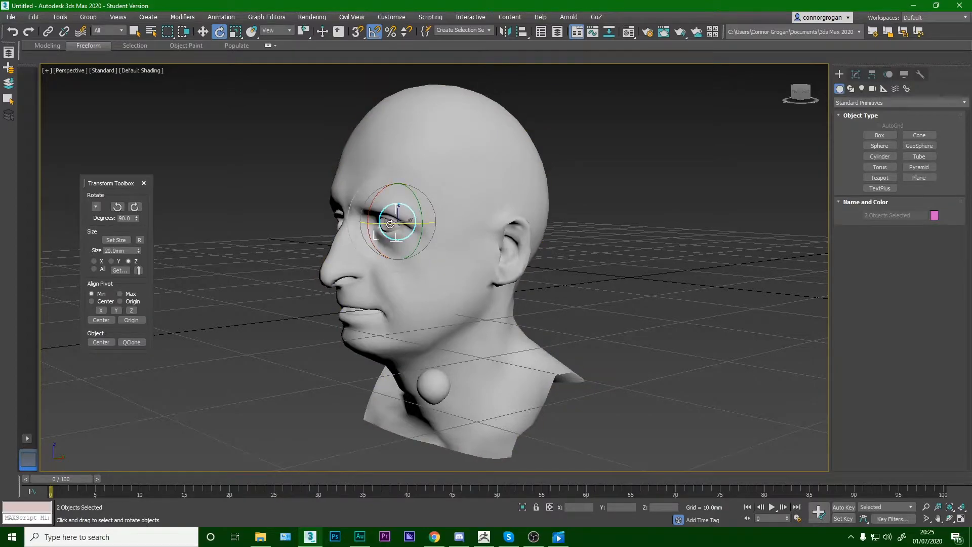
- Try moving the two selected objects sideways out of the eye socket, and undo the move
left_click(203, 32)
middle_click_drag(388, 218, 443, 223, "alt")
left_click_drag(443, 223, 554, 226)
key("ctrl+z")
middle_click_drag(542, 235, 499, 233, "alt")
scroll(499, 233, "down", 5)
scroll(493, 264, "up", 5)
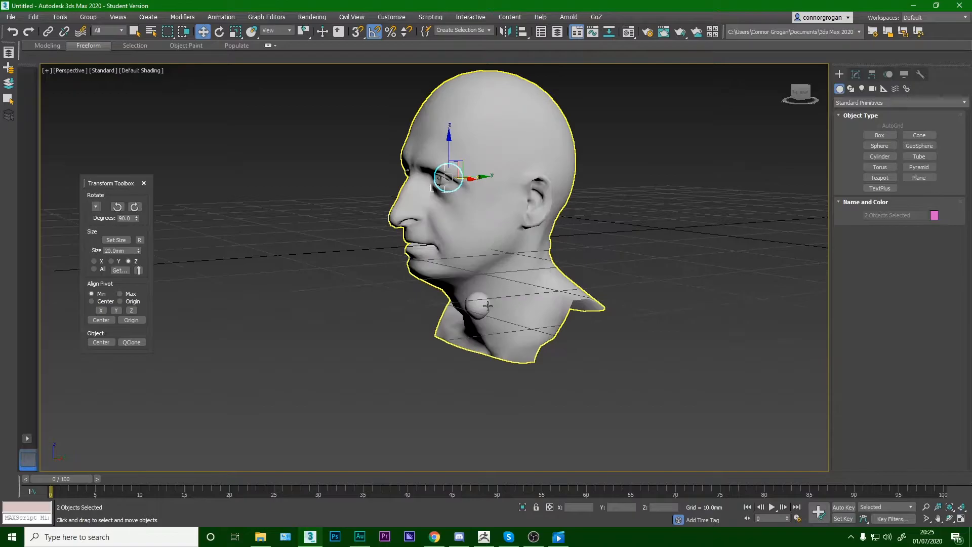
- Try moving Eyeballhighleft away from the mesh it overlaps near the neck, and undo the move
left_click(478, 306)
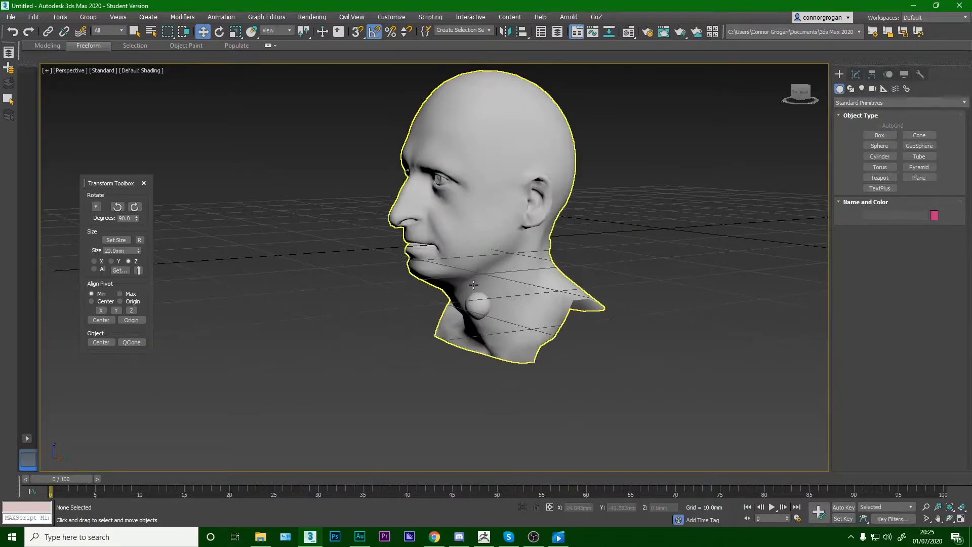
scroll(495, 320, "up", 4)
left_click_drag(504, 320, 441, 318)
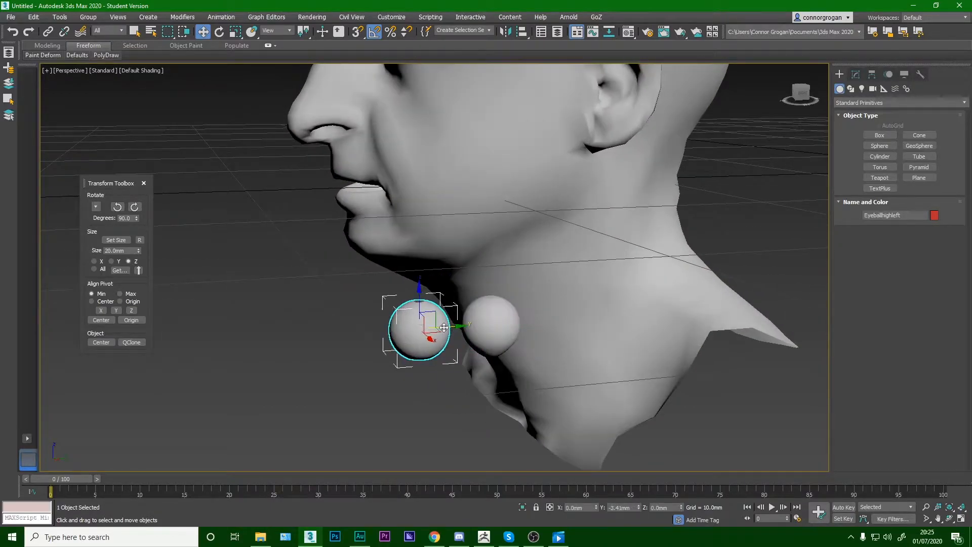
scroll(494, 329, "up", 4)
key("ctrl+z")
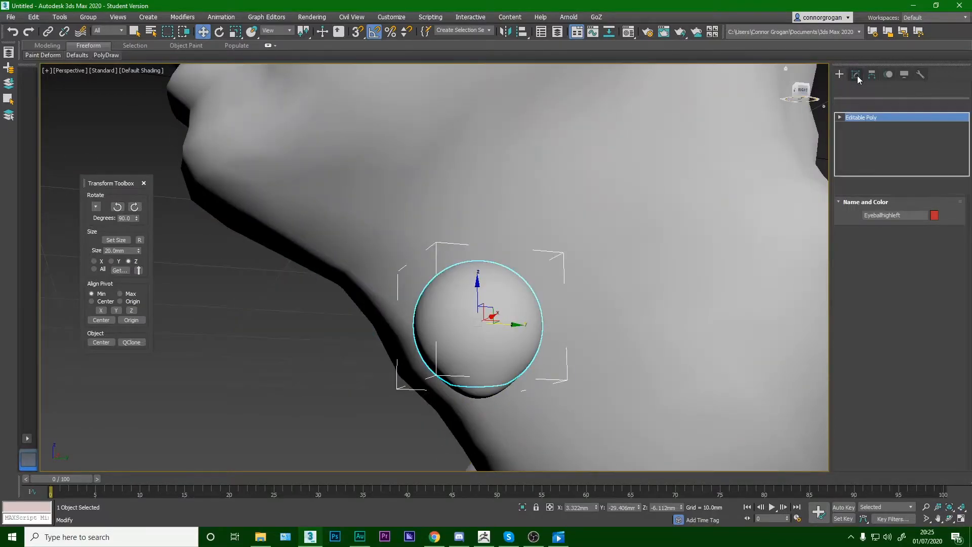
- Select the Cornea_Low_left mesh that overlaps Eyeballhighleft near the neck
left_click(483, 387)
scroll(485, 363, "down", 3)
middle_click_drag(477, 334, 486, 353, "alt")
middle_click_drag(460, 284, 493, 330)
scroll(480, 331, "down", 5)
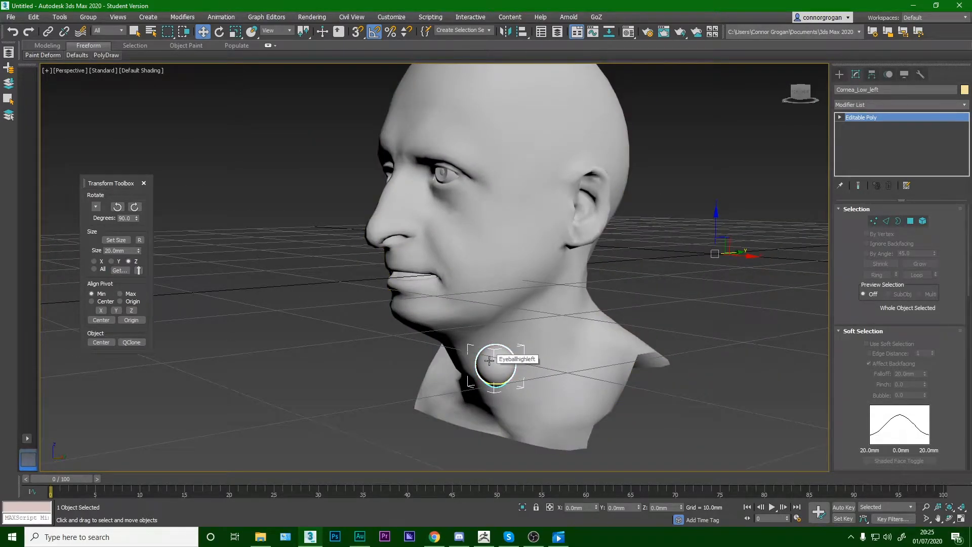
left_click(10, 17)
mouse_move(53, 152)
left_click(161, 160)
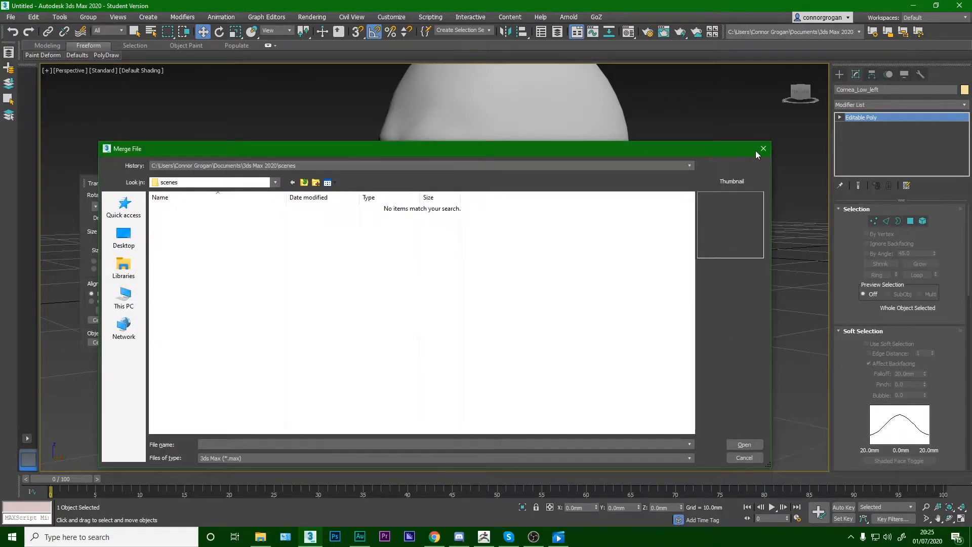
left_click(763, 148)
- Import Eye_newest_cood_right from the 3DSMAXEND folder as a single editable poly mesh using the ZBrush preset
left_click(10, 17)
mouse_move(84, 156)
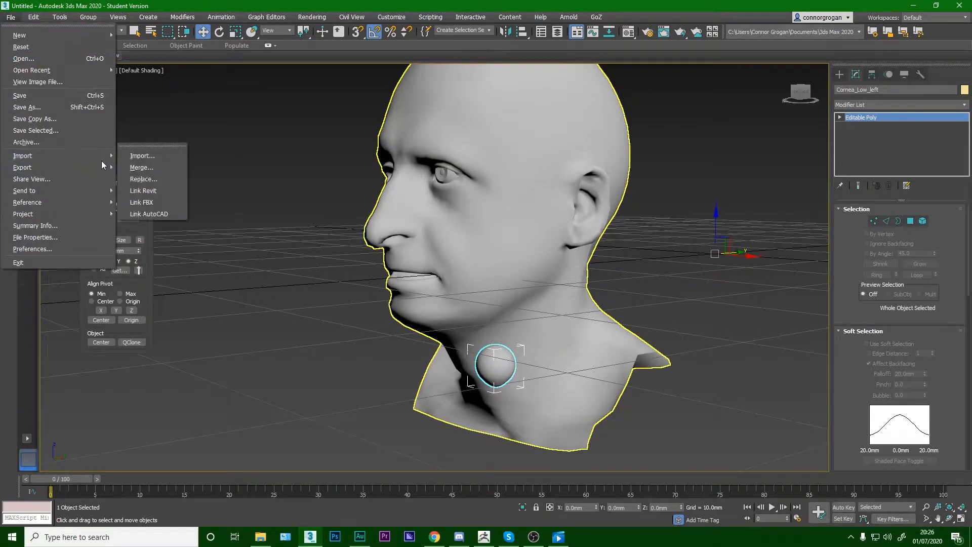
left_click(151, 156)
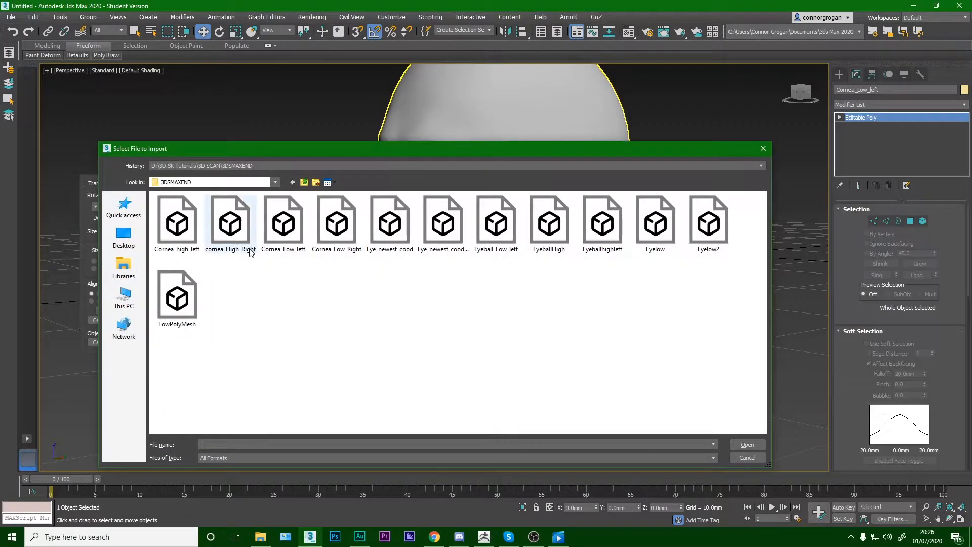
left_click(397, 238)
left_click(329, 227)
left_click(296, 224)
left_click(243, 225)
left_click(191, 227)
left_click(250, 228)
left_click(364, 232)
left_click(338, 229)
left_click(403, 235)
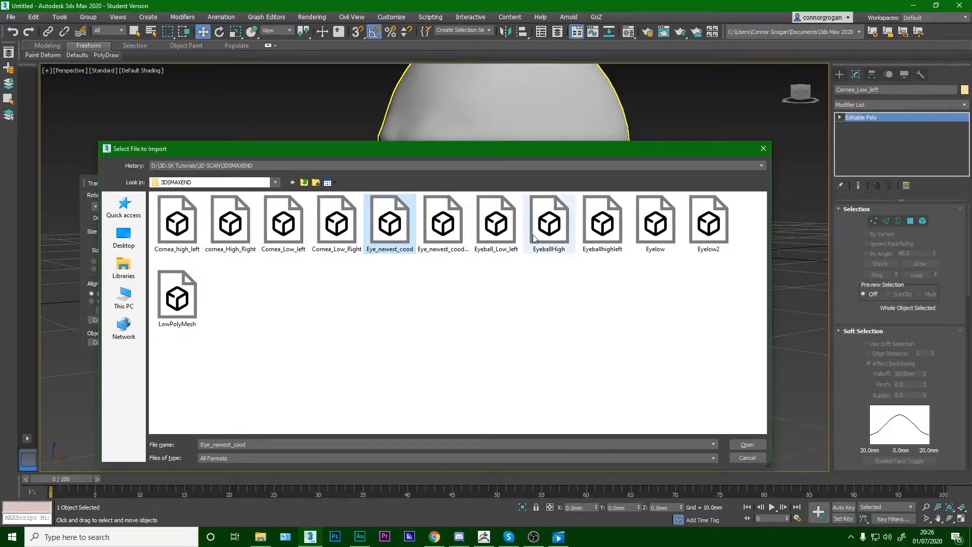
left_click(455, 230)
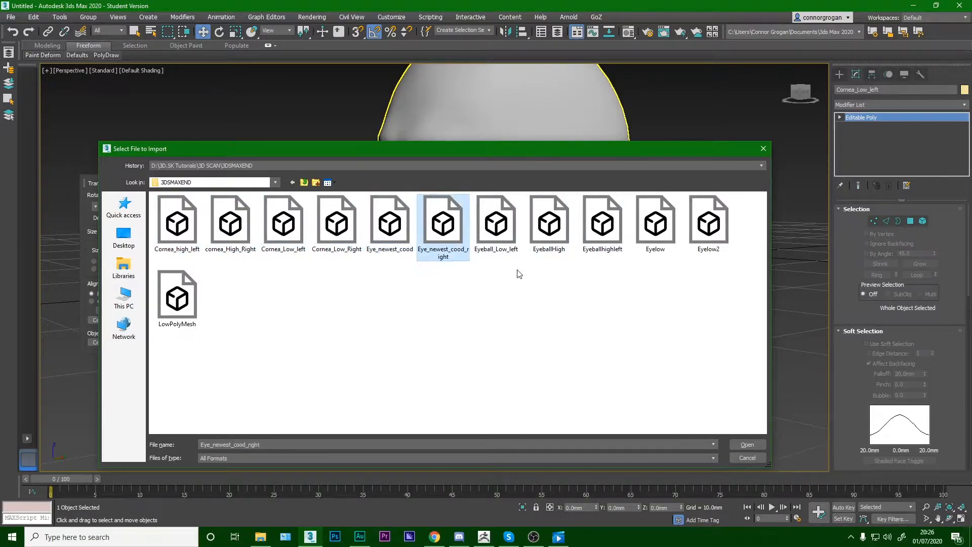
left_click(735, 445)
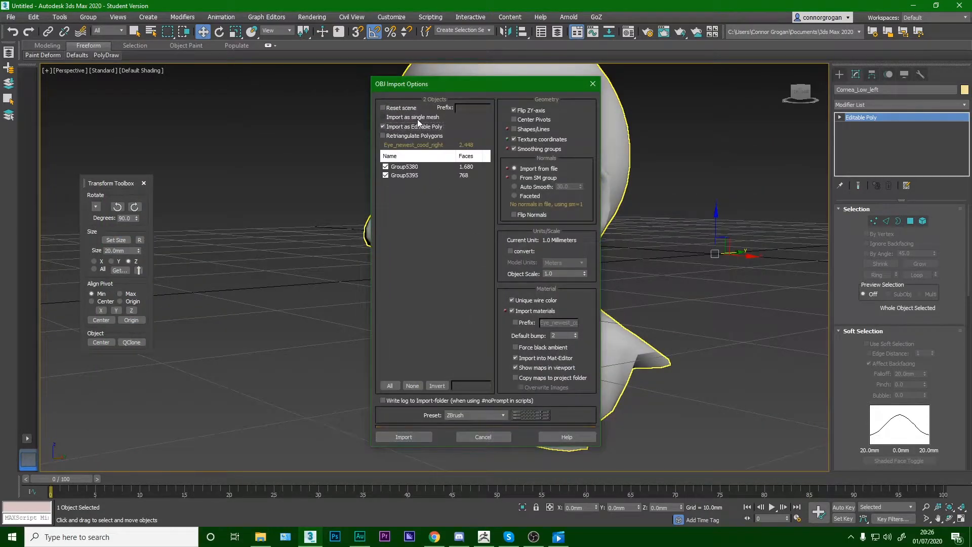
left_click(404, 436)
left_click(470, 271)
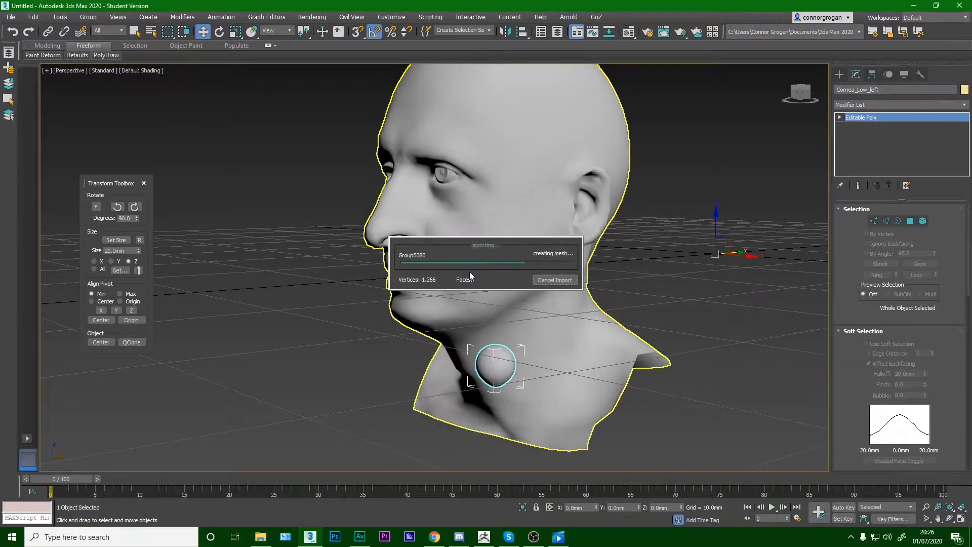
left_click(581, 315)
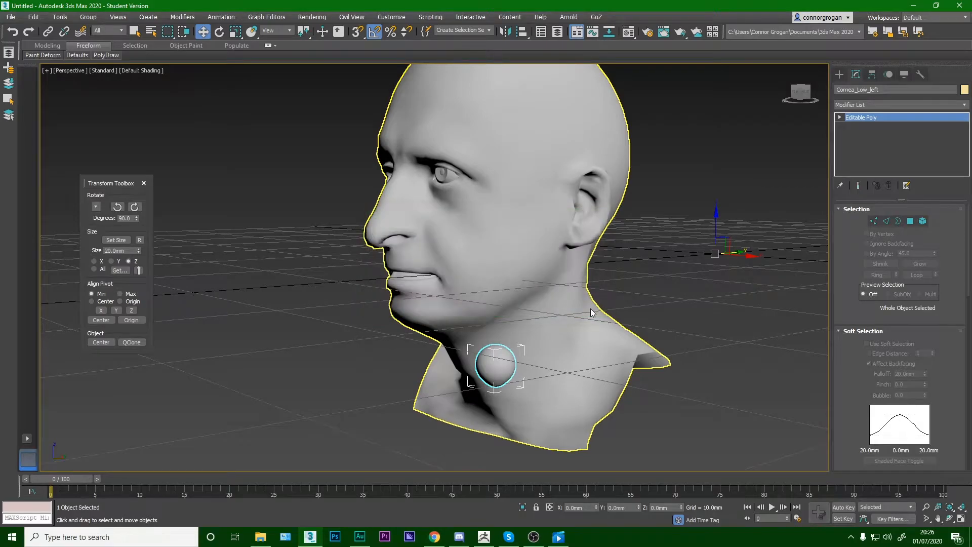
- Center the pivot of Eye_newest_cood_right on its geometry
key("z")
scroll(563, 292, "down", 10)
middle_click_drag(563, 292, 843, 52, "alt")
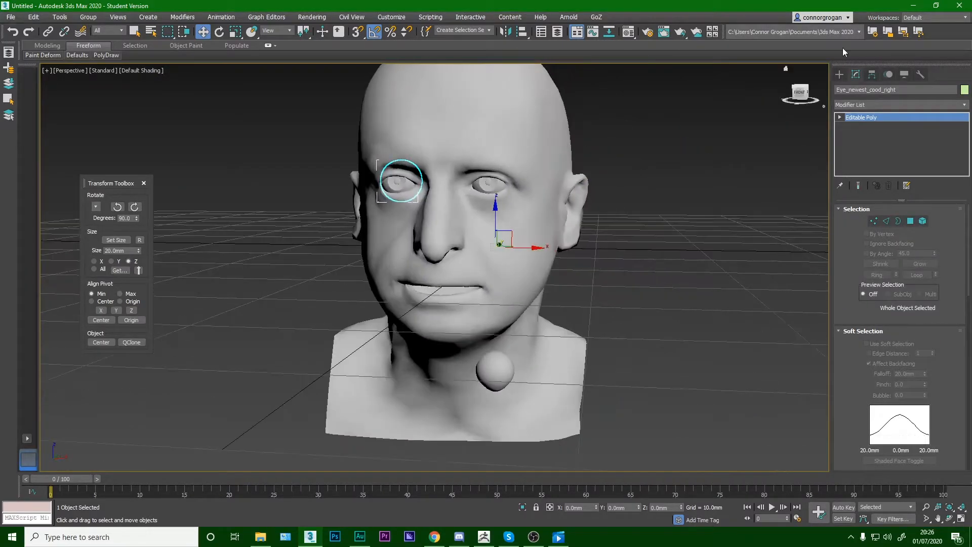
left_click(101, 320)
- Select Cornea_Low_left near the neck and review the cornea and eyeball files available for import in 3DSMAXEND
middle_click_drag(360, 275, 481, 340, "alt")
left_click(484, 344)
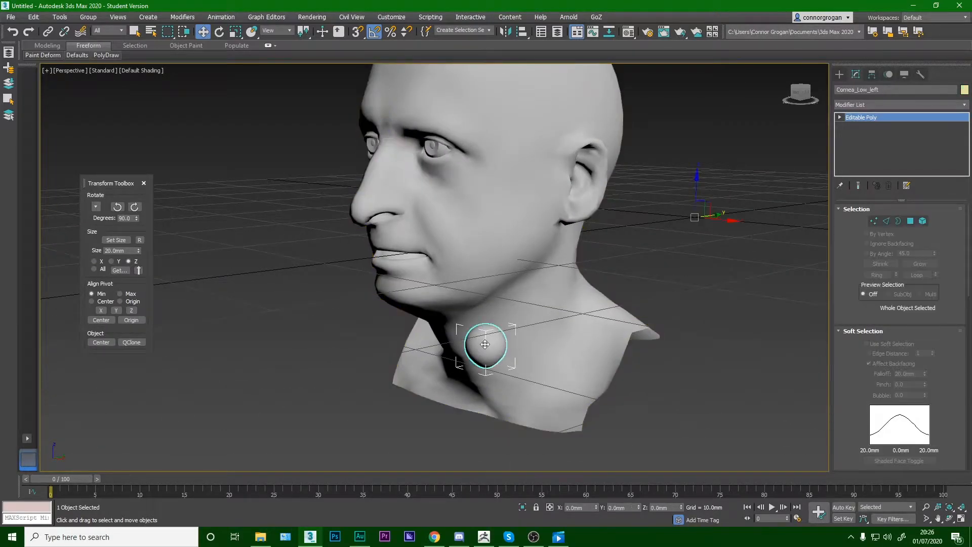
left_click(10, 17)
mouse_move(80, 158)
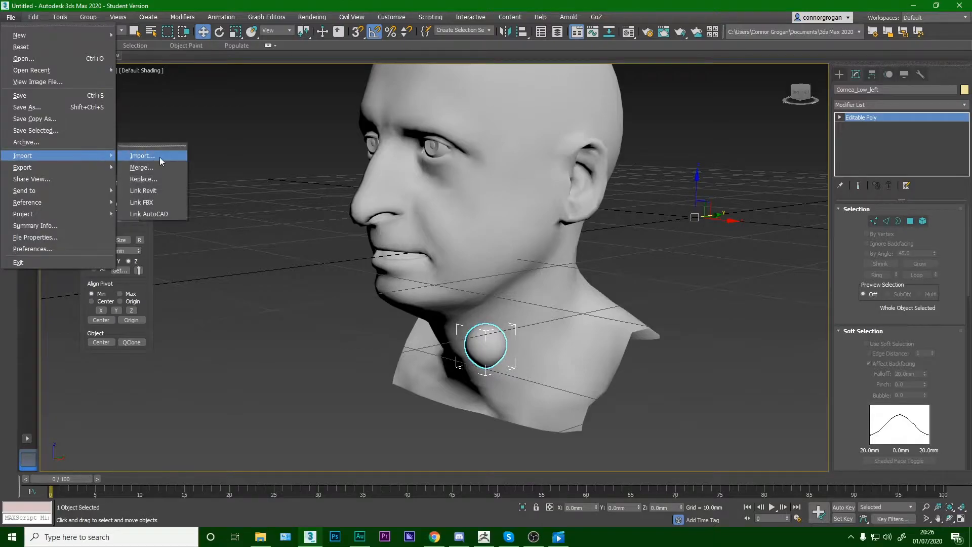
left_click(160, 158)
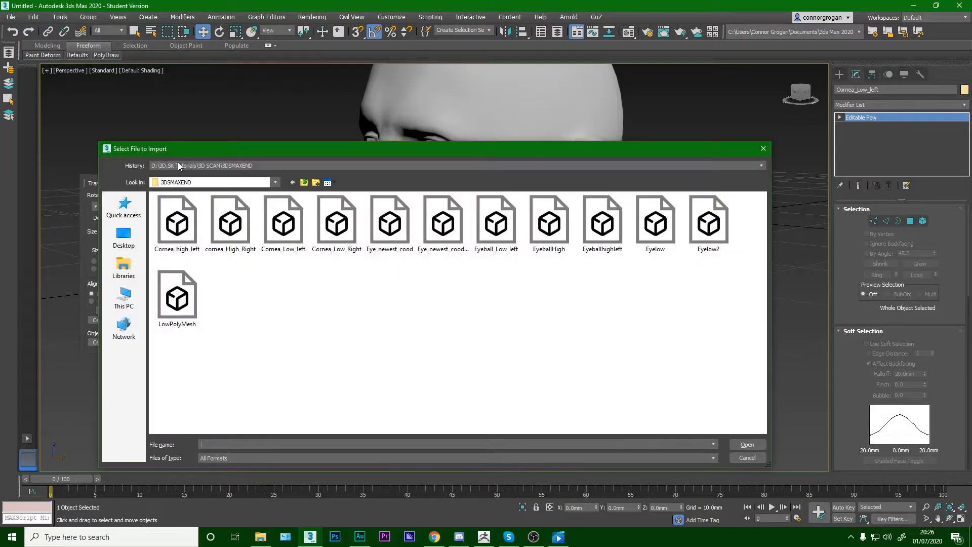
left_click(227, 245)
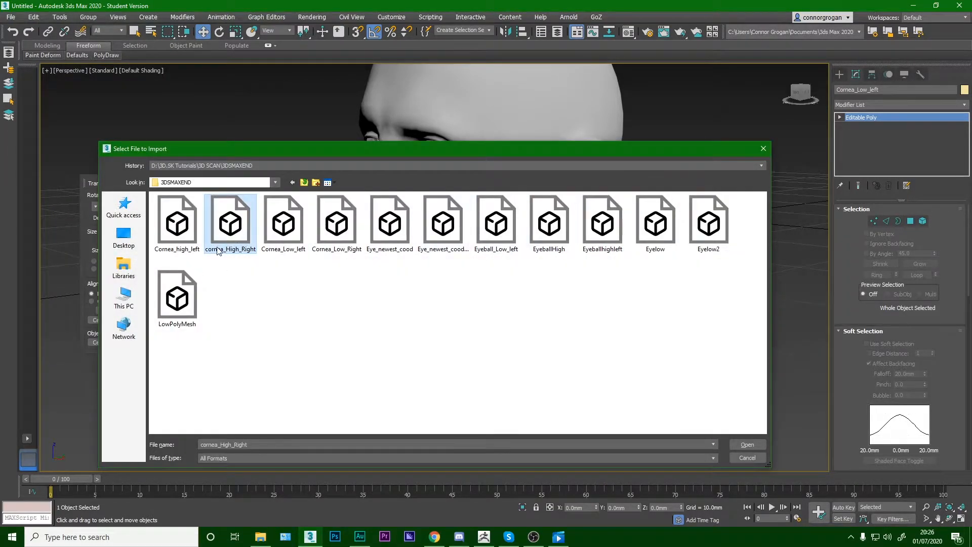
left_click(198, 237)
left_click(236, 238)
left_click(182, 239)
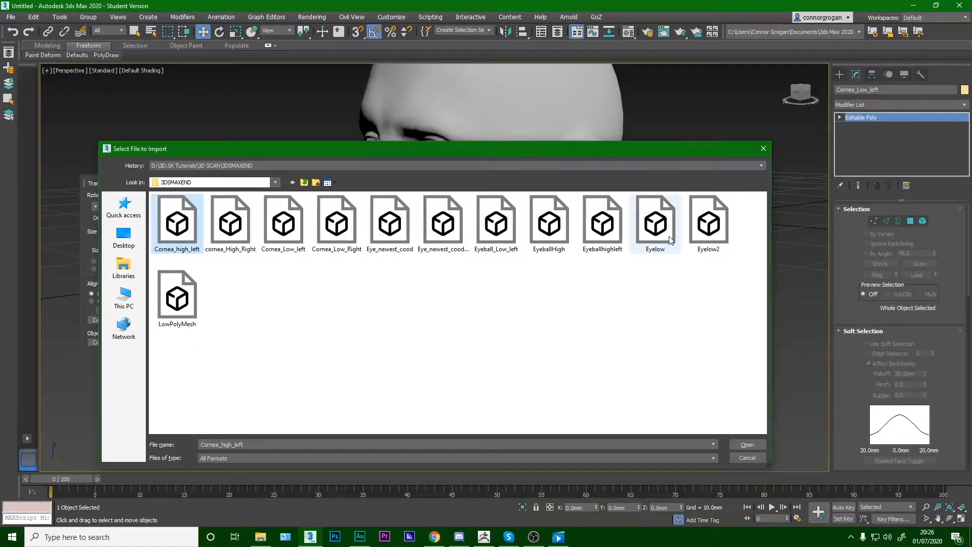
left_click(595, 230)
left_click(498, 236)
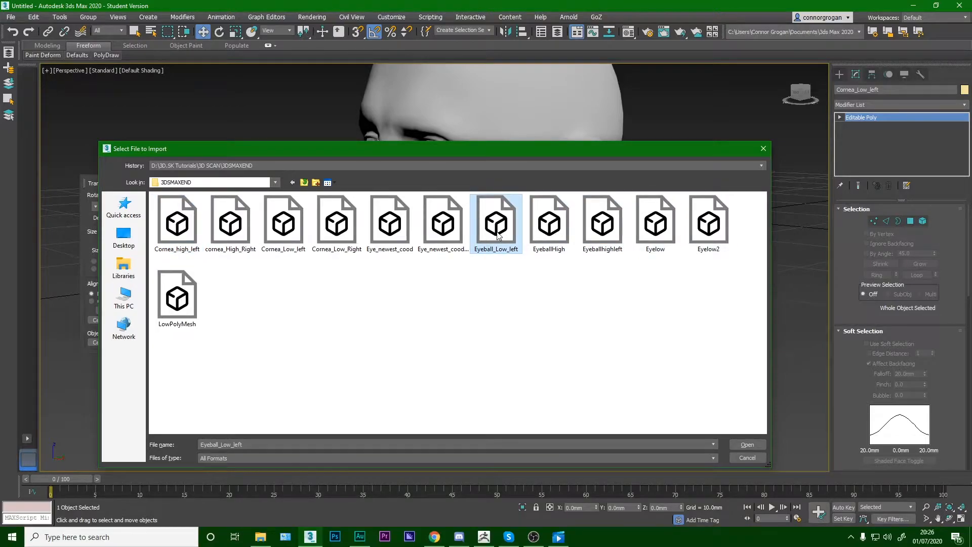
left_click(561, 240)
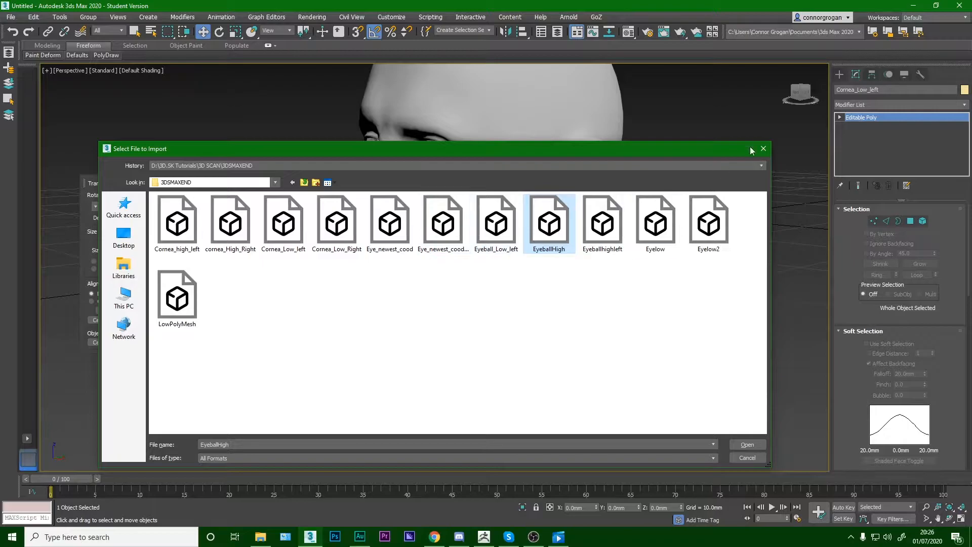
key("Return")
- Hide Cornea_Low_left and select the Eyeballhighleft mesh beneath it
scroll(486, 346, "up", 3)
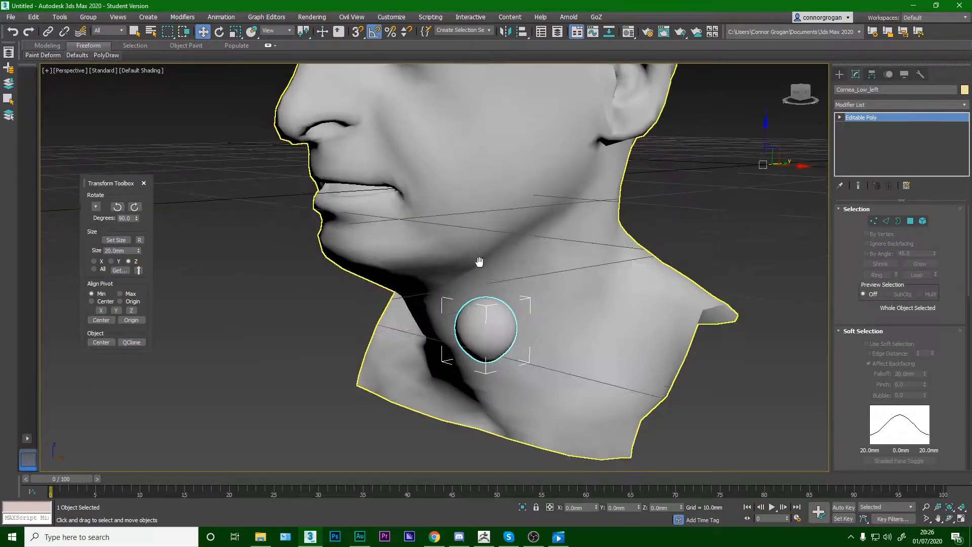
right_click(487, 313)
left_click(526, 279)
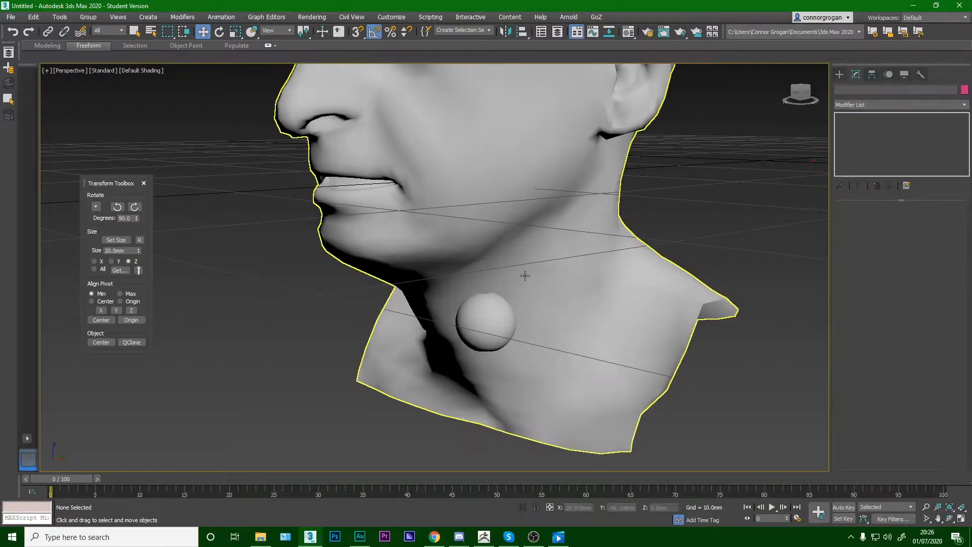
left_click(483, 321)
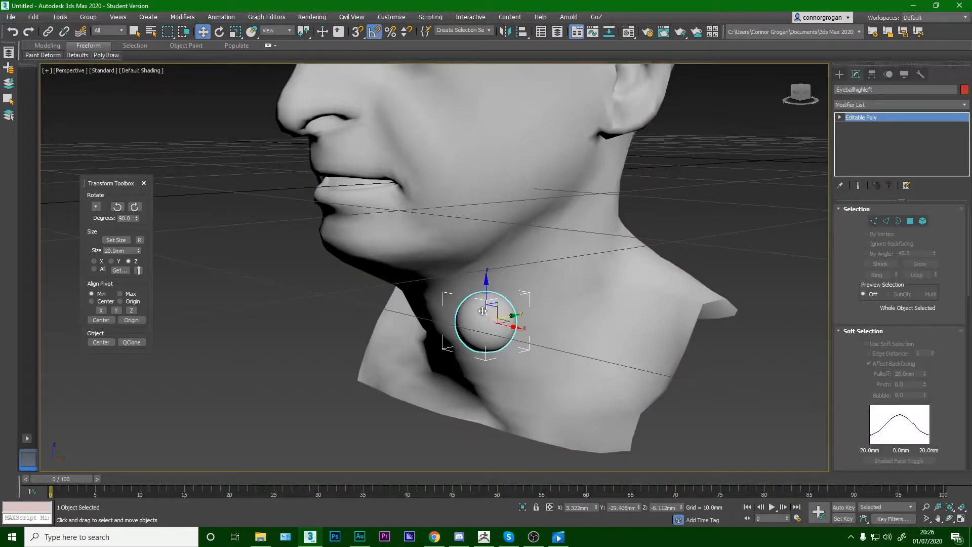
scroll(484, 319, "down", 4)
left_click(11, 16)
left_click(149, 156)
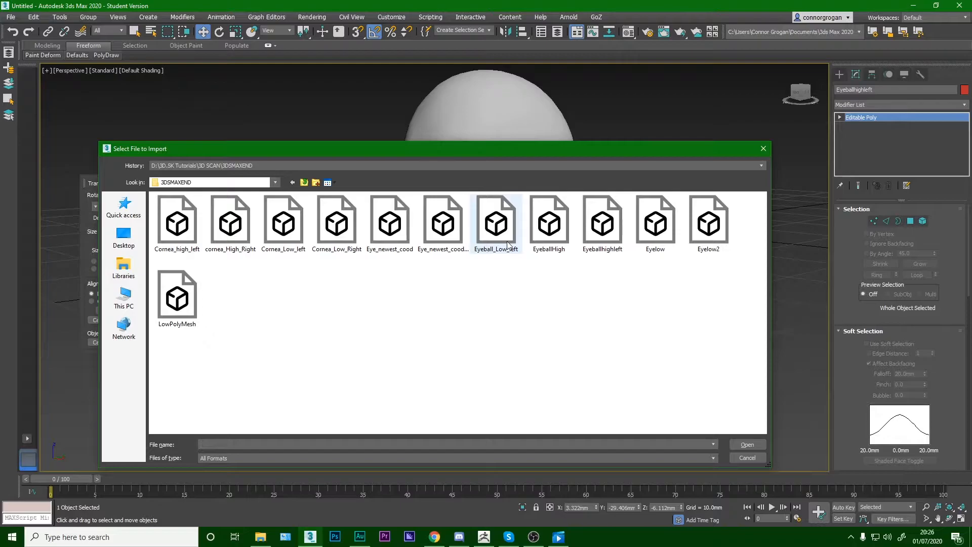
left_click(762, 148)
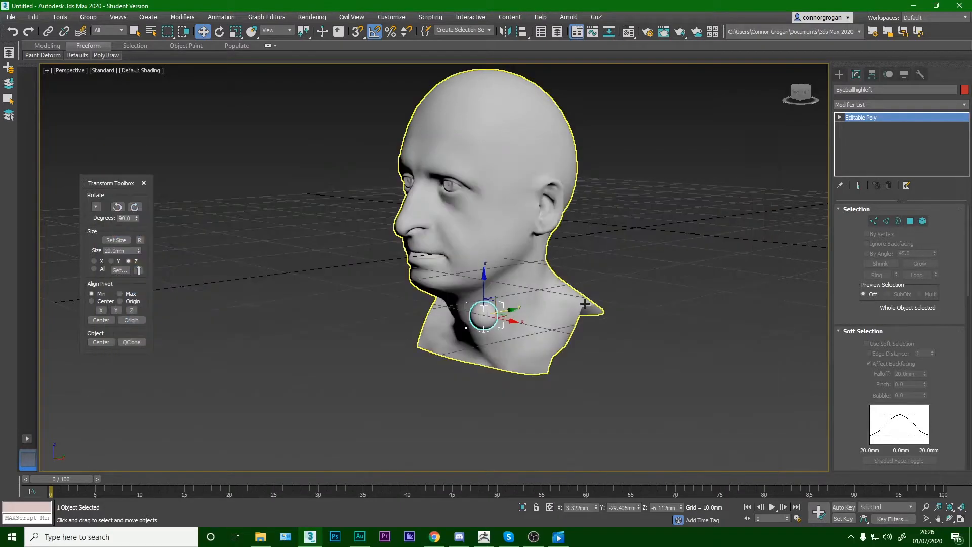
- Bring back the hidden Cornea_Low_left mesh and select it near the neck
left_click(552, 336)
scroll(485, 320, "up", 2)
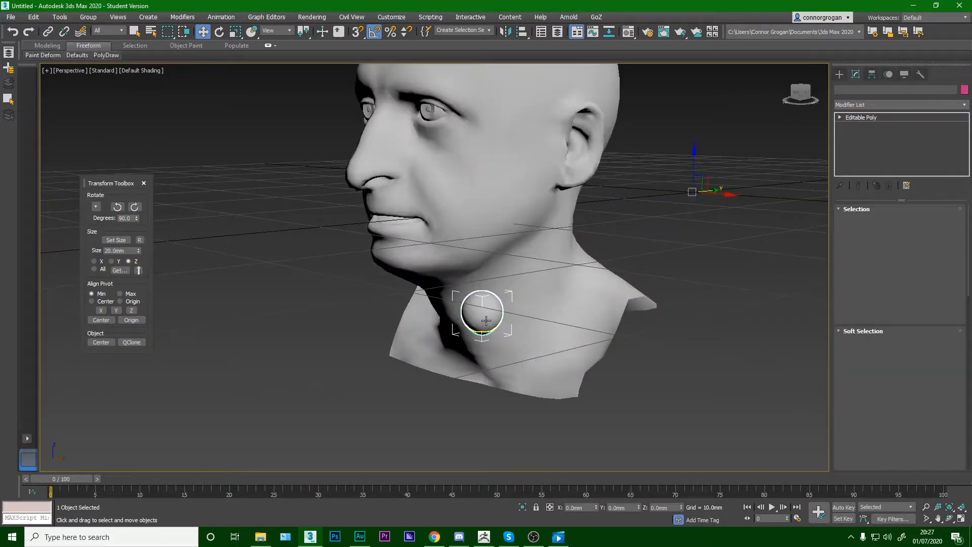
- Select the Eyeballhighleft mesh beside the neck and inspect it up close
left_click(483, 316)
scroll(483, 316, "up", 2)
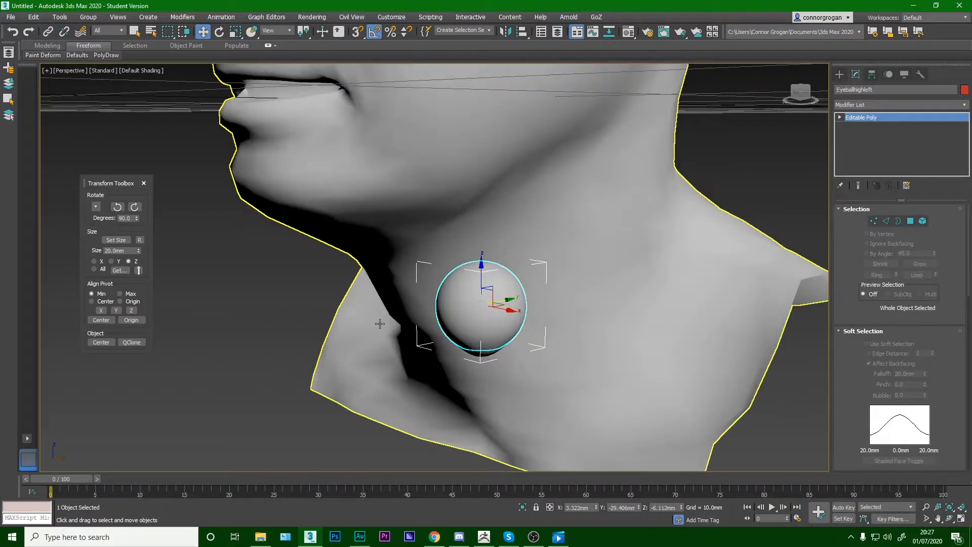
scroll(443, 314, "down", 1)
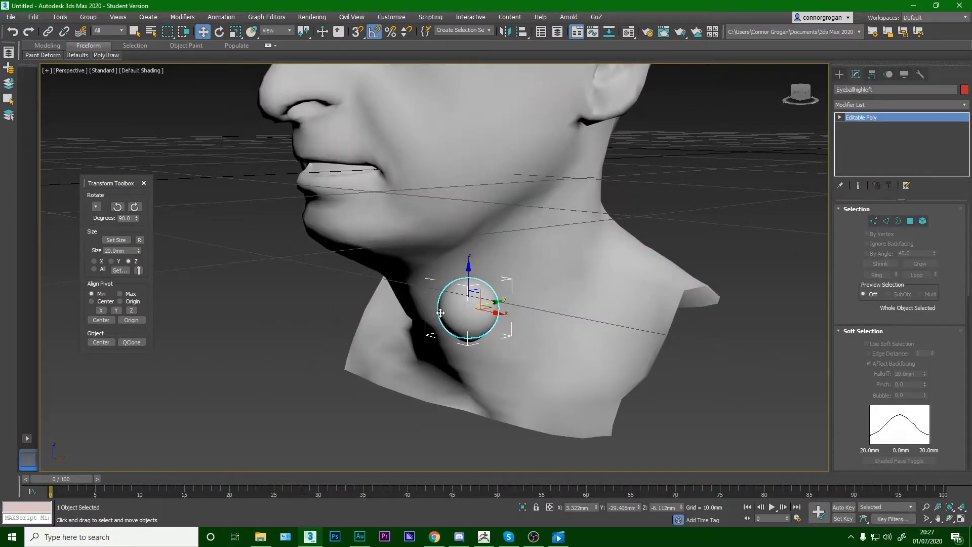
- Show the Scene Explorer in place of the Transform Toolbox and select LowPolyMesh from its object list
left_click(60, 17)
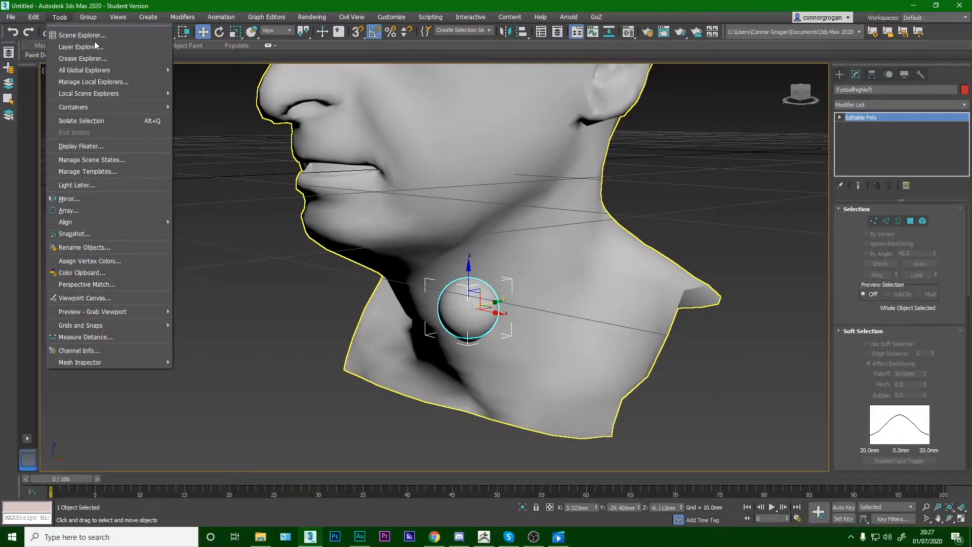
key("Escape")
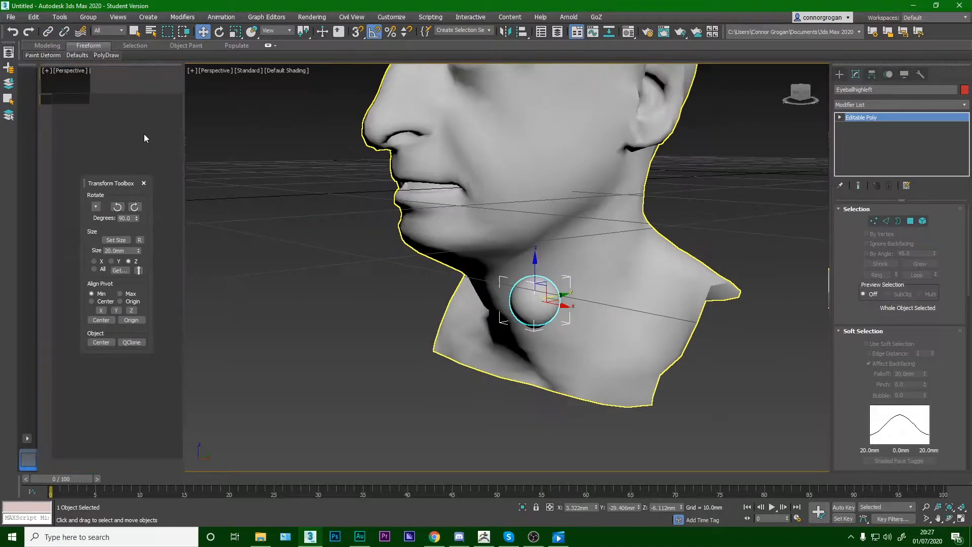
left_click(143, 183)
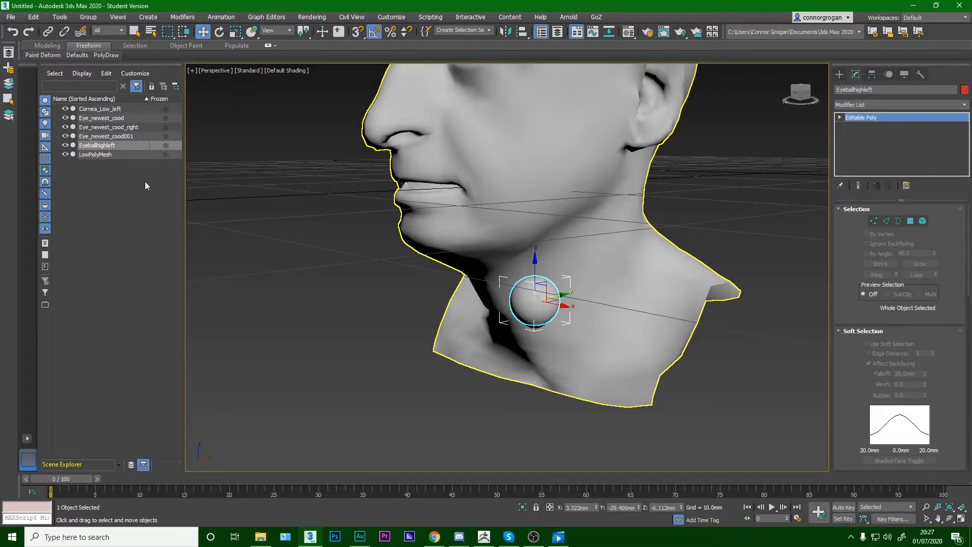
left_click(114, 154)
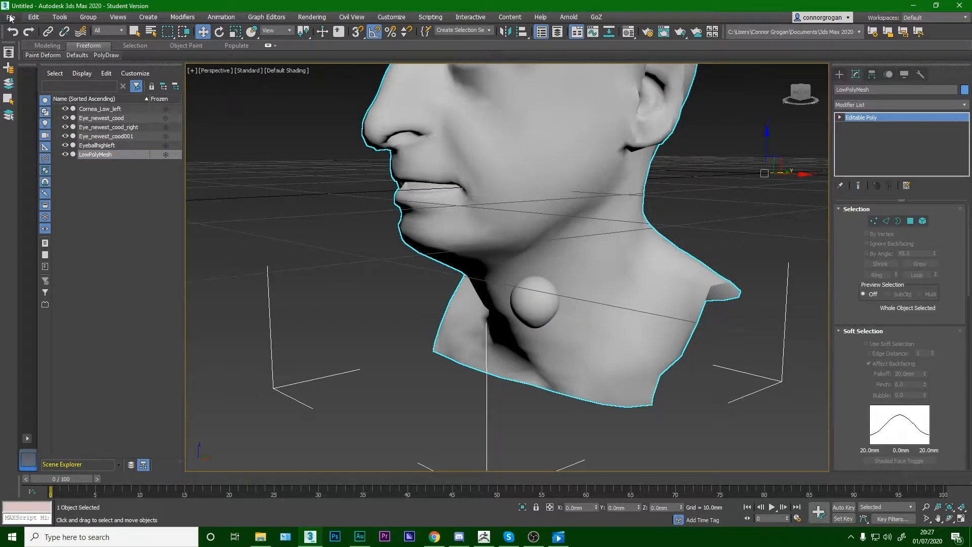
- Import the Cornea_high_left OBJ file from the 3DSMAXEND folder into the scene
left_click(9, 18)
mouse_move(67, 154)
left_click(129, 152)
left_click_drag(134, 149, 288, 69)
left_click(385, 141)
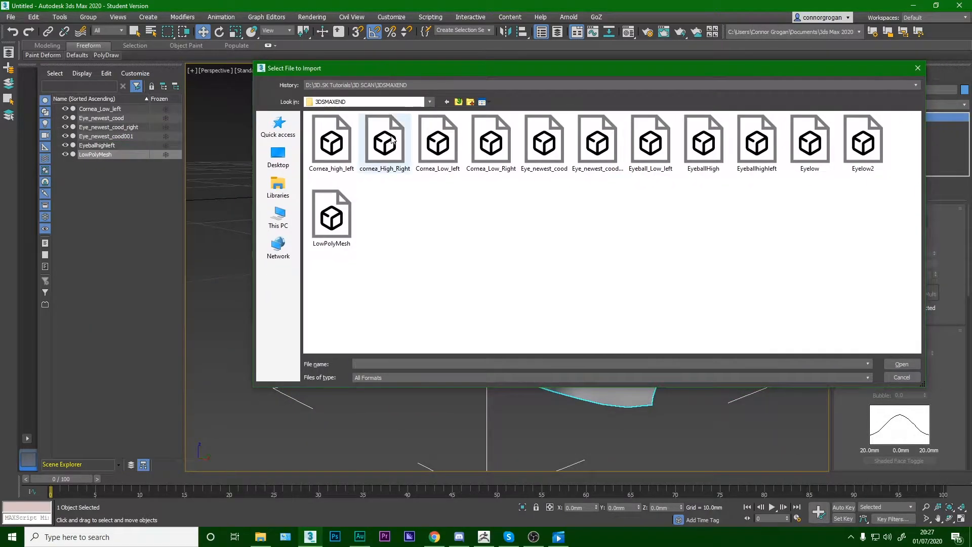
left_click(347, 153)
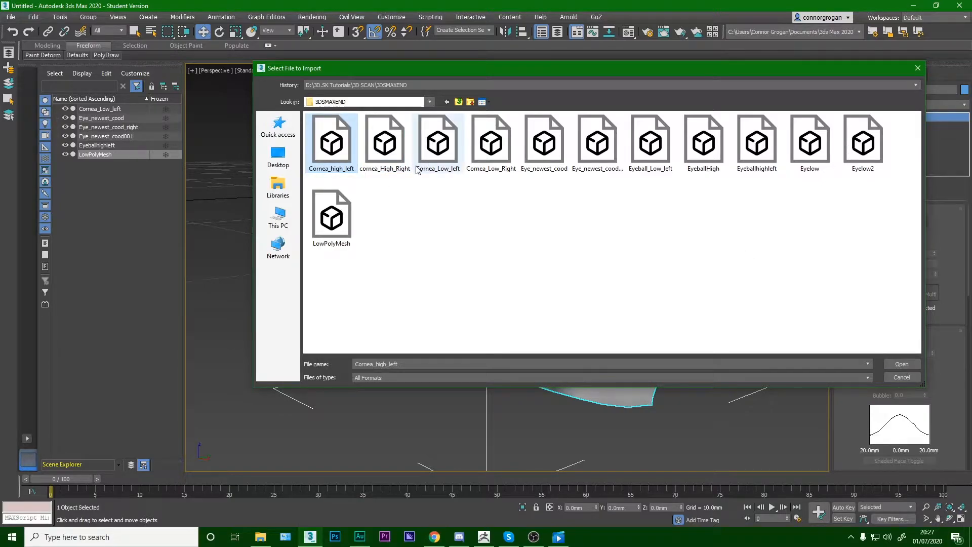
left_click(385, 144)
left_click_drag(494, 68, 822, 205)
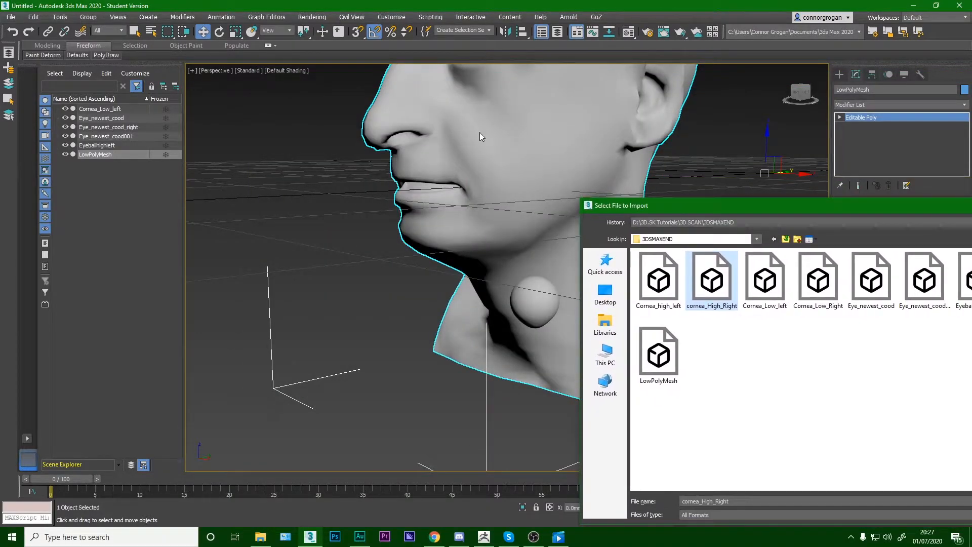
left_click_drag(726, 209, 692, 187)
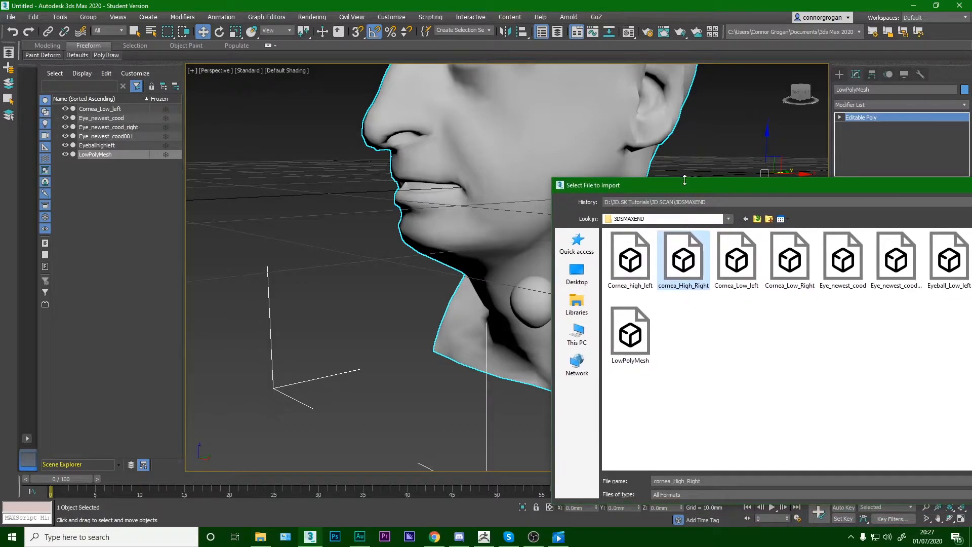
left_click_drag(762, 186, 673, 156)
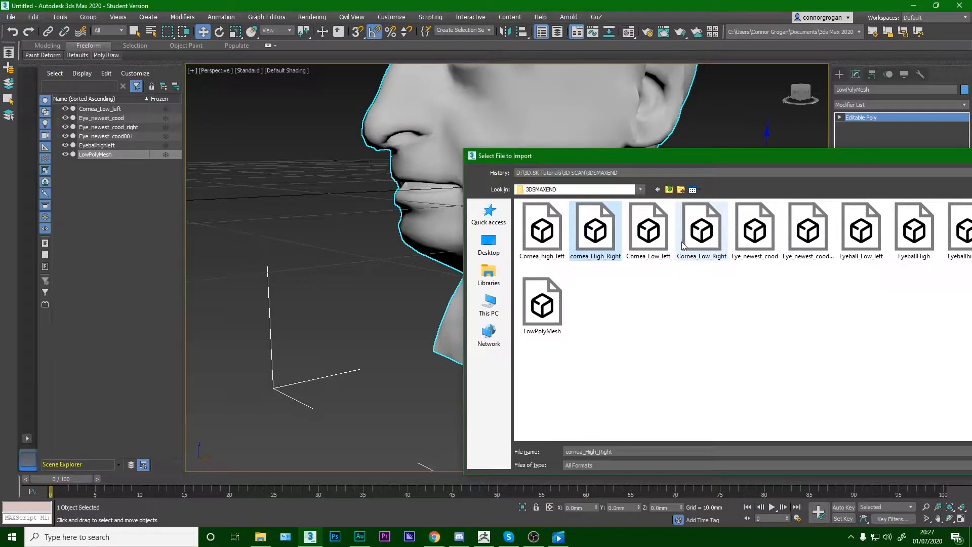
left_click_drag(779, 159, 685, 155)
left_click(447, 227)
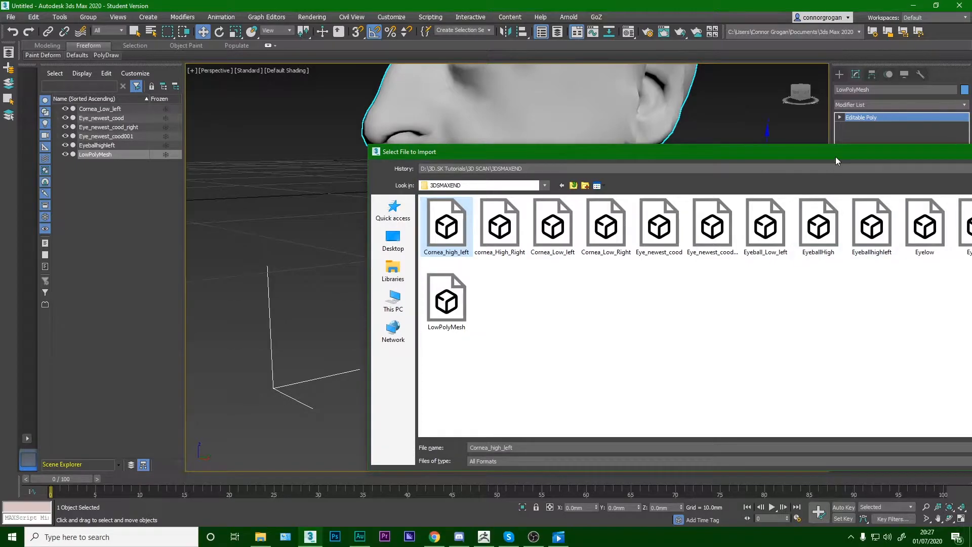
left_click_drag(836, 161, 627, 162)
left_click(799, 448)
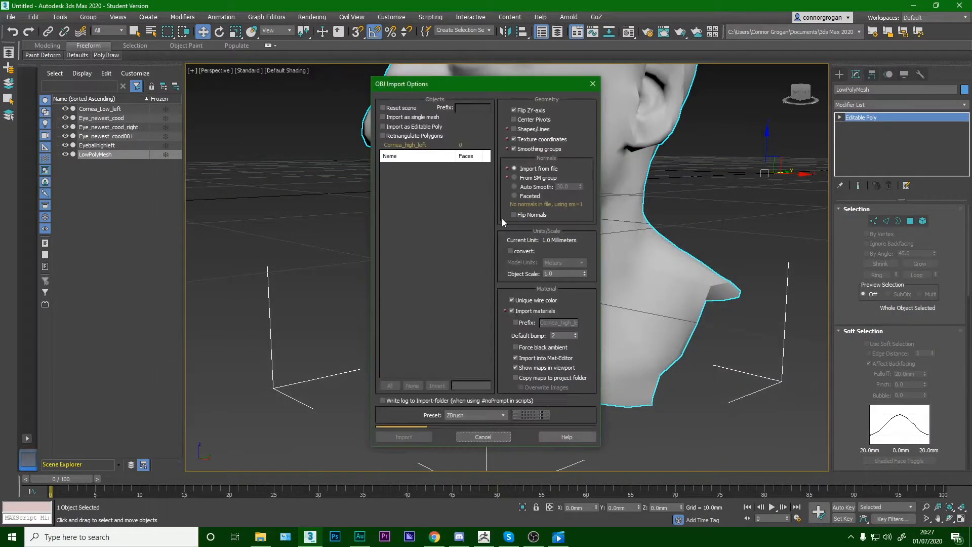
- Rename the imported cornea mesh as Cornea_High_left
type("Cornea_High")
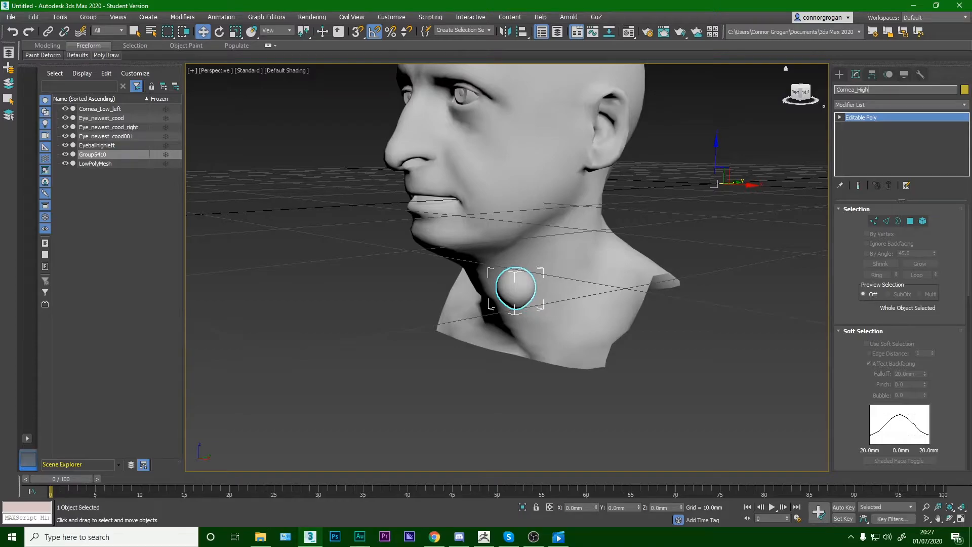
type("_left")
key("Return")
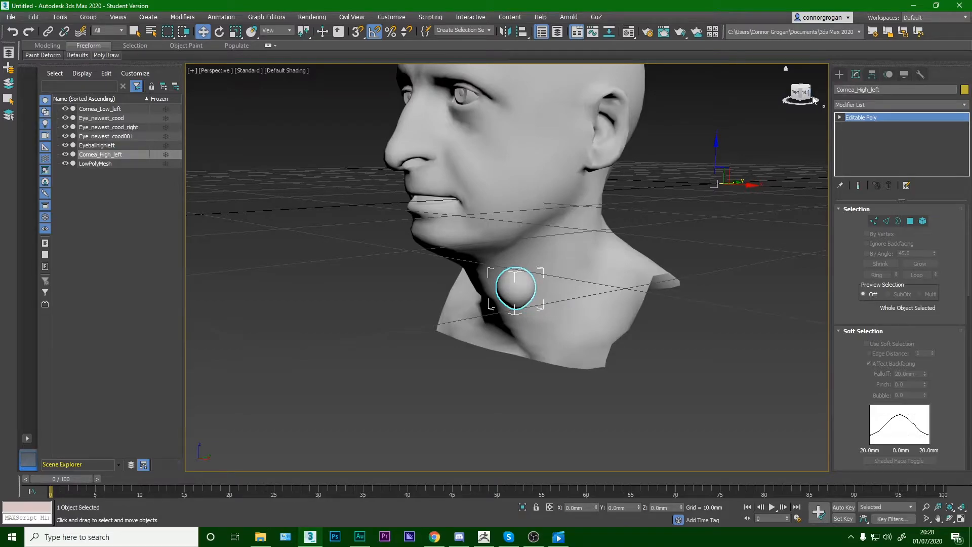
- Inspect the head, cornea and eye meshes one by one to identify where each object sits in the scene
scroll(533, 266, "up", 4)
scroll(532, 265, "down", 6)
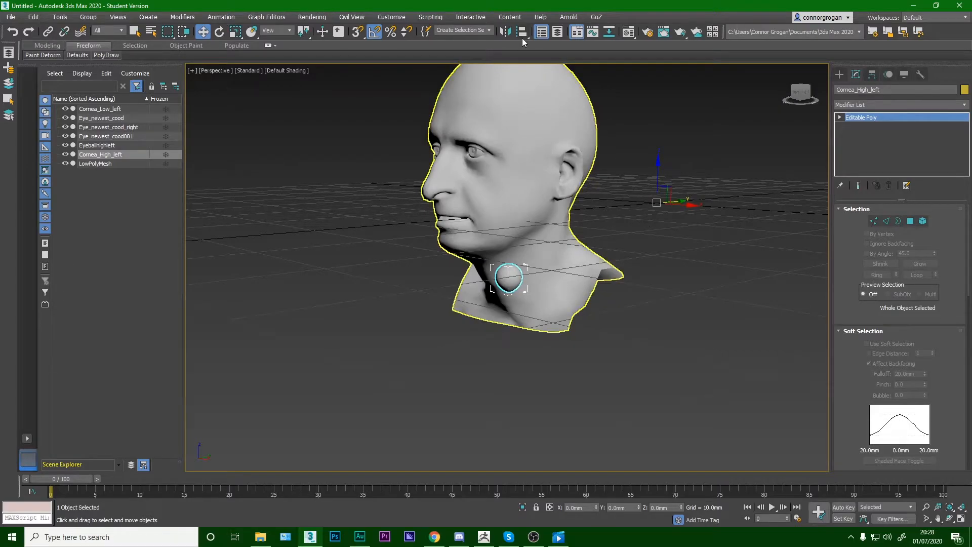
key("z")
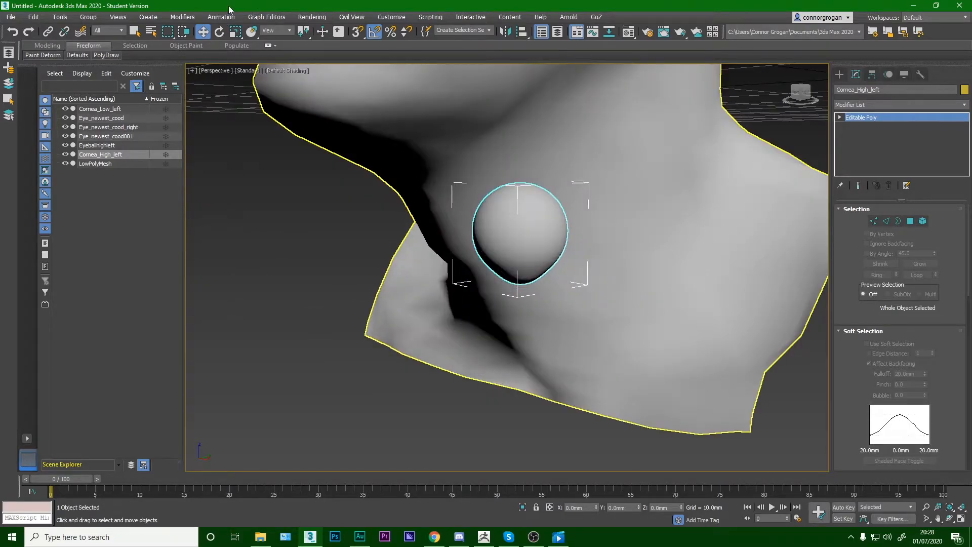
key("shift+z")
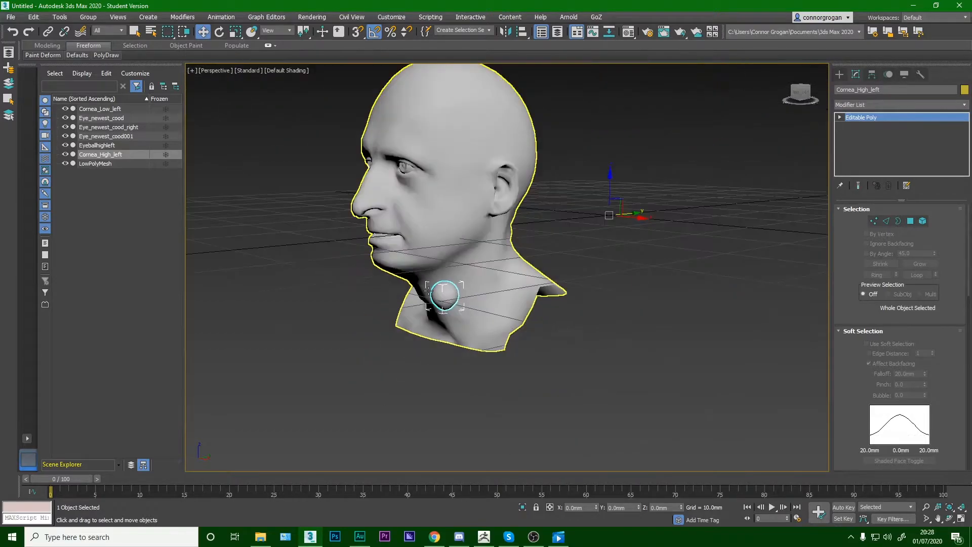
left_click(108, 163)
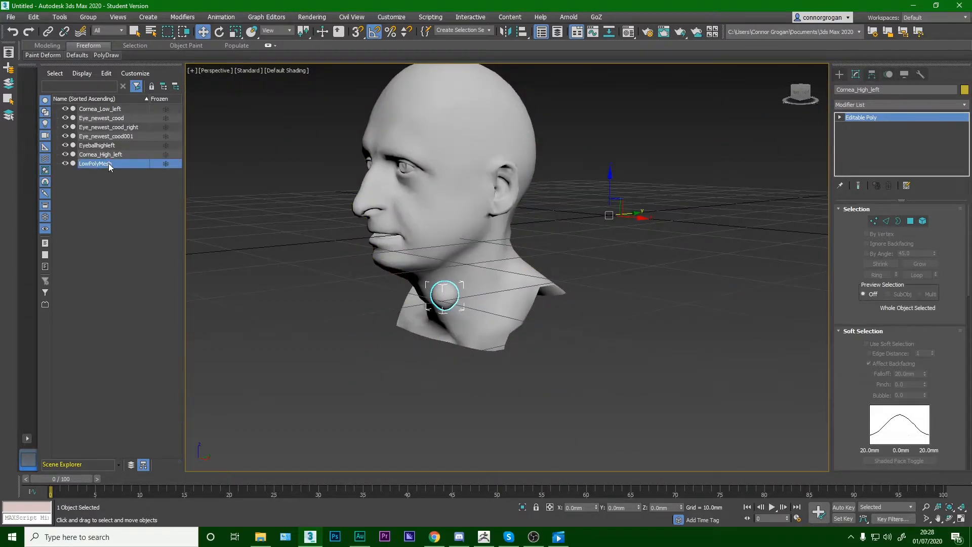
left_click(108, 155)
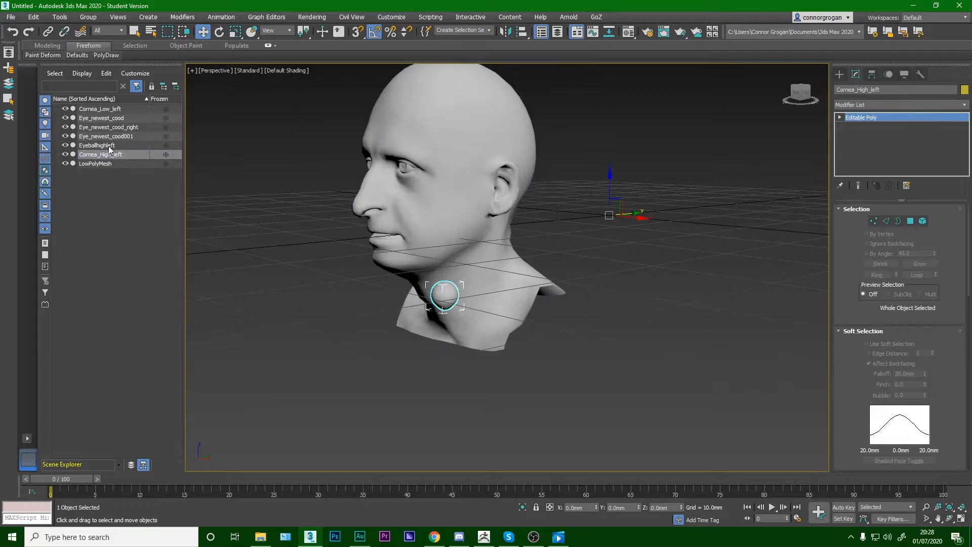
left_click(108, 146)
left_click(110, 127)
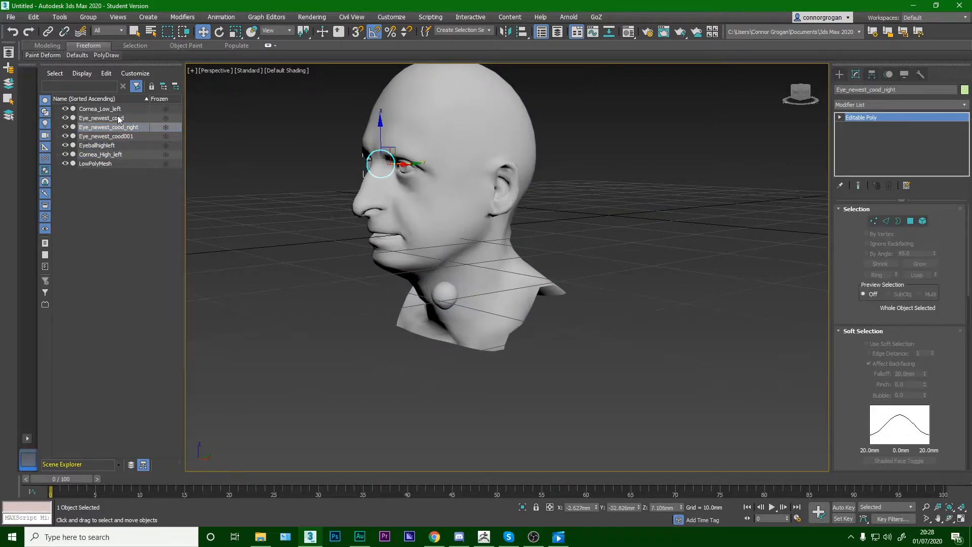
left_click(114, 117)
- Delete the duplicate eye mesh Eye_newest_cood001
left_click(123, 137)
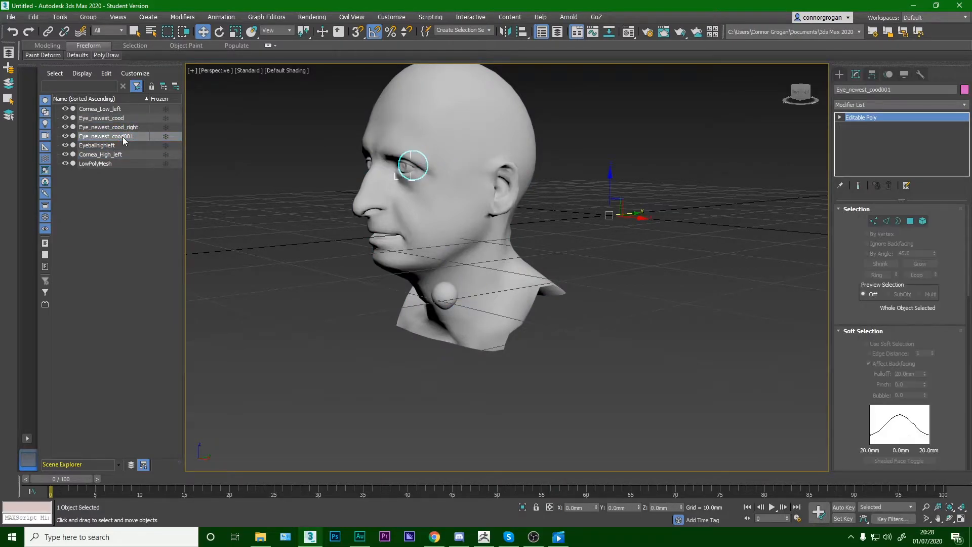
key("Delete")
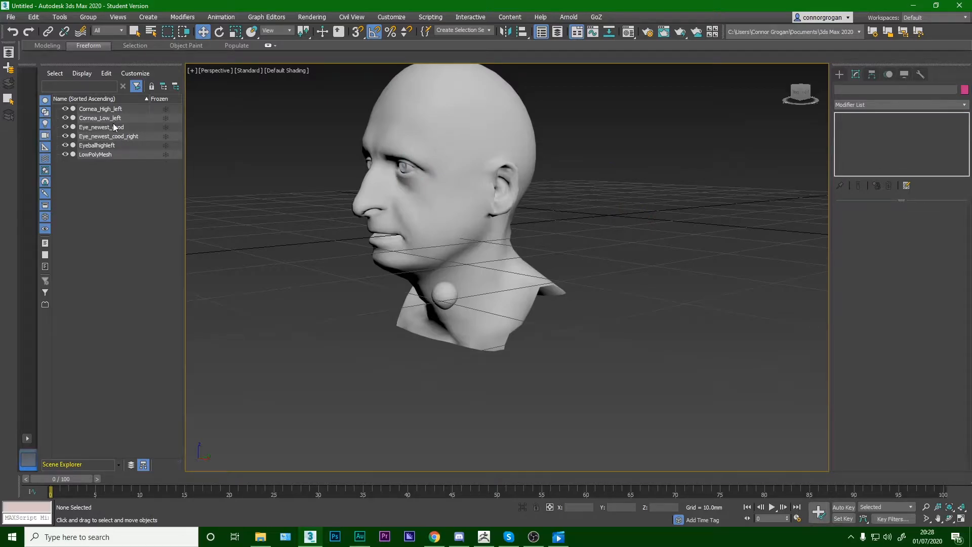
key("ctrl+z")
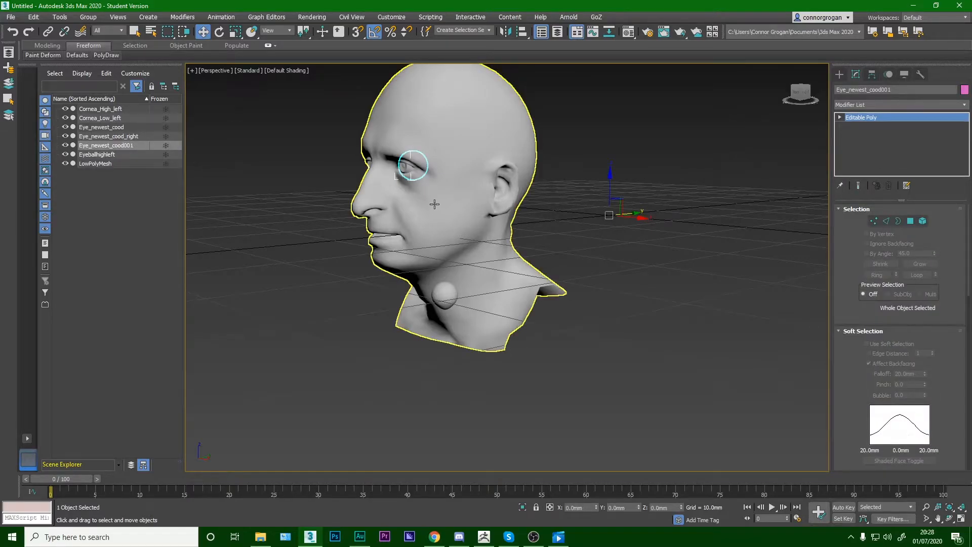
key("Delete")
- Examine the remaining eye, cornea and eyeball meshes to work out which parts are still missing from the scene
scroll(408, 165, "up", 2)
left_click(409, 164)
scroll(408, 165, "down", 6)
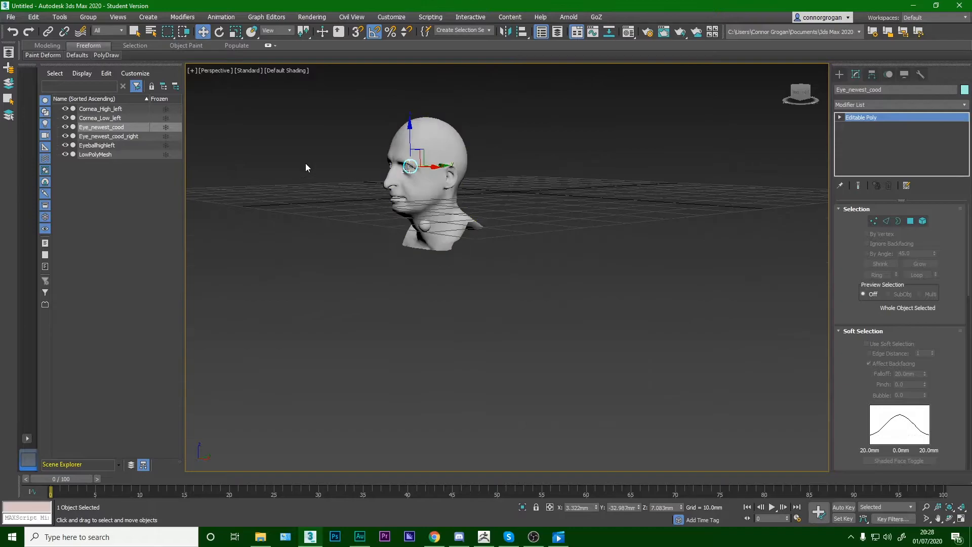
left_click(120, 136)
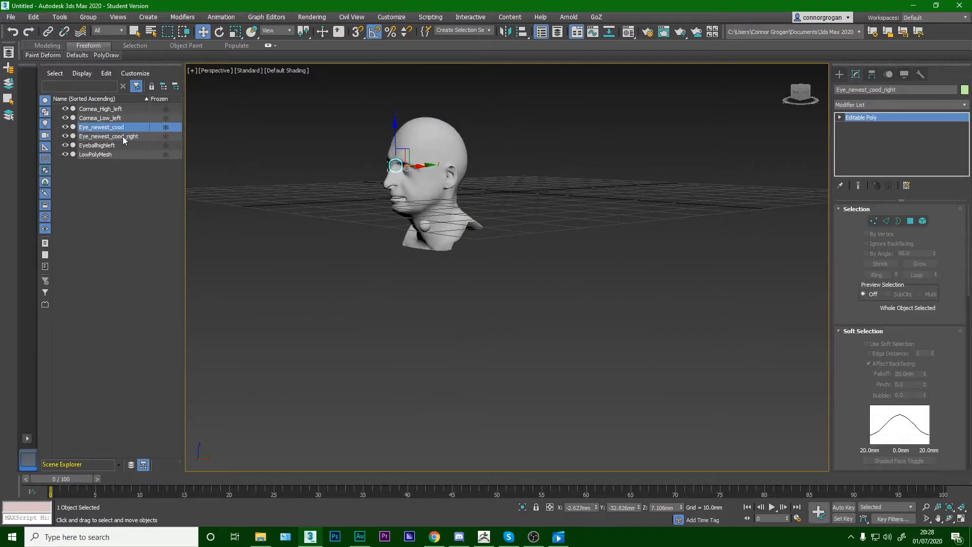
left_click(119, 118)
left_click(118, 110)
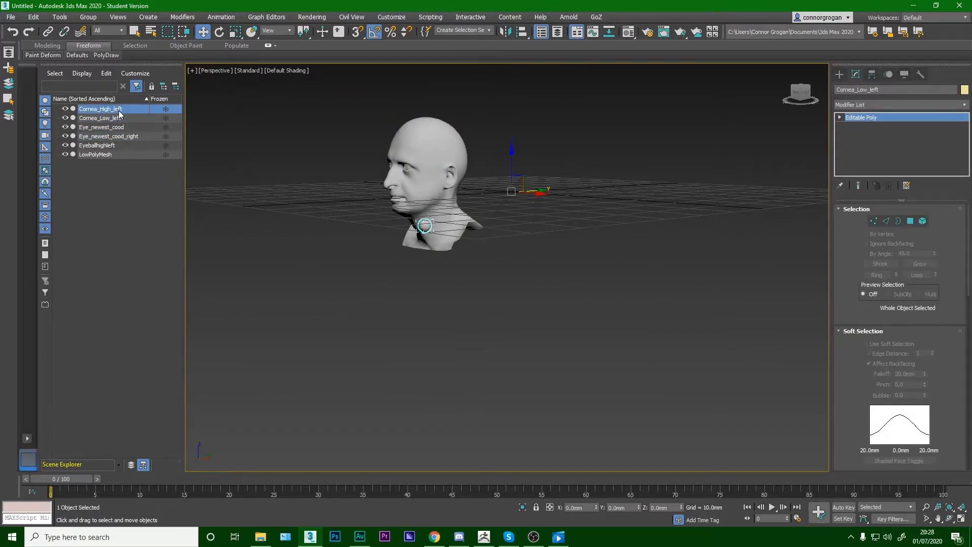
scroll(395, 193, "up", 4)
scroll(394, 193, "down", 1)
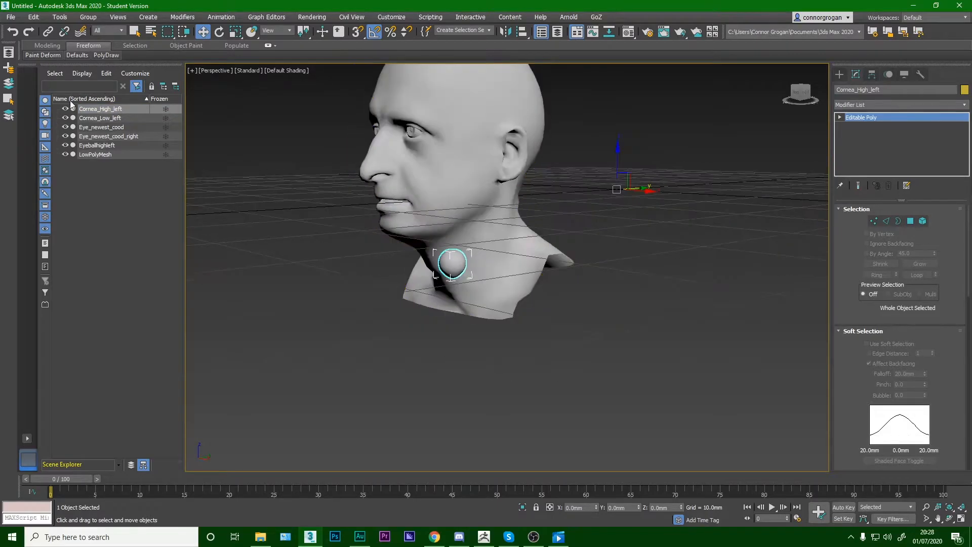
left_click(110, 119)
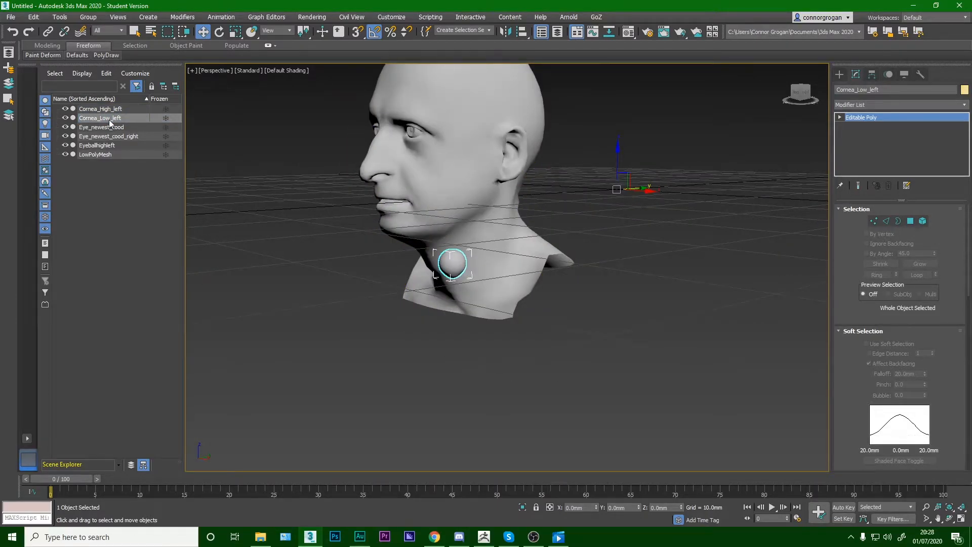
left_click(111, 146)
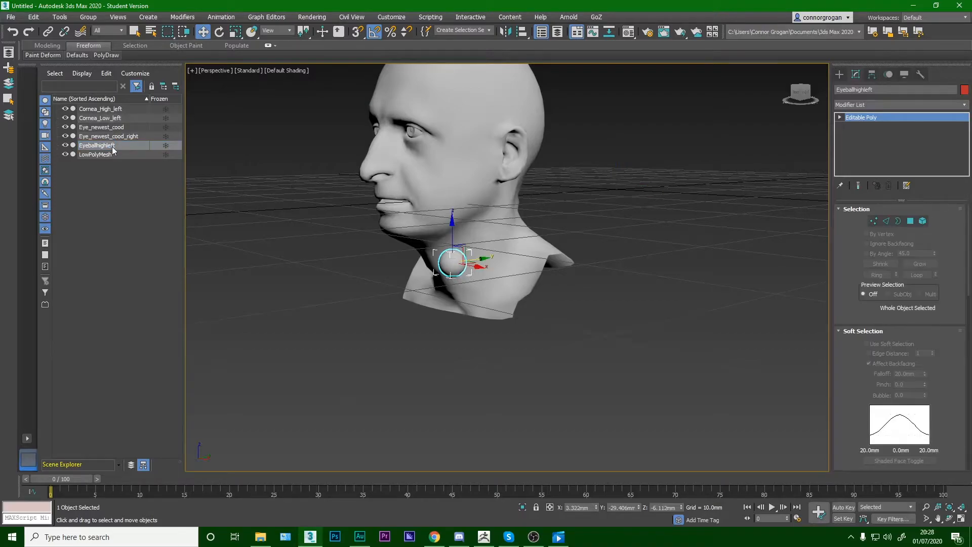
- Import the Eyeball_Low_left OBJ from the 3DSMAXEND folder with the existing import options, skipping its missing texture map
left_click(11, 18)
mouse_move(105, 155)
left_click(171, 156)
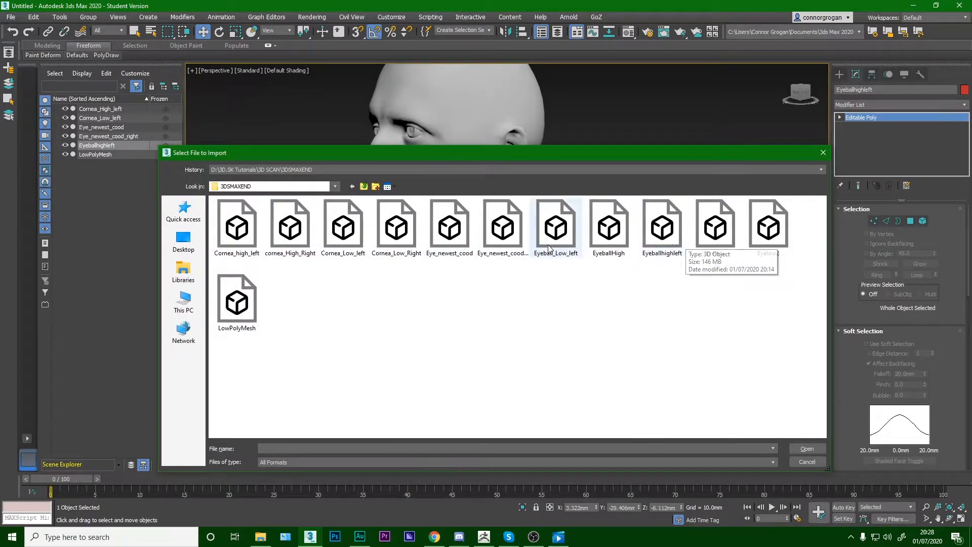
left_click(344, 227)
left_click(400, 233)
left_click(443, 238)
left_click(501, 238)
left_click(571, 241)
left_click(806, 449)
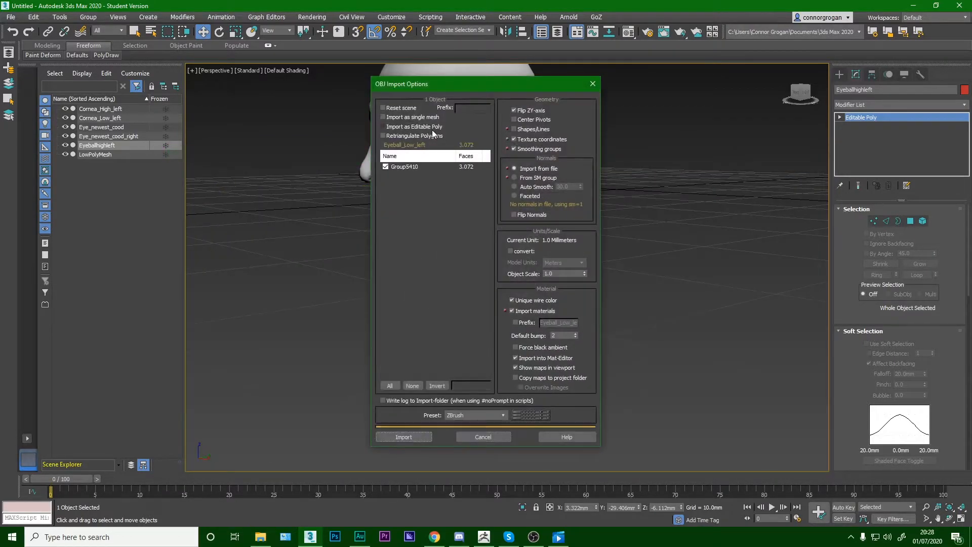
left_click(408, 435)
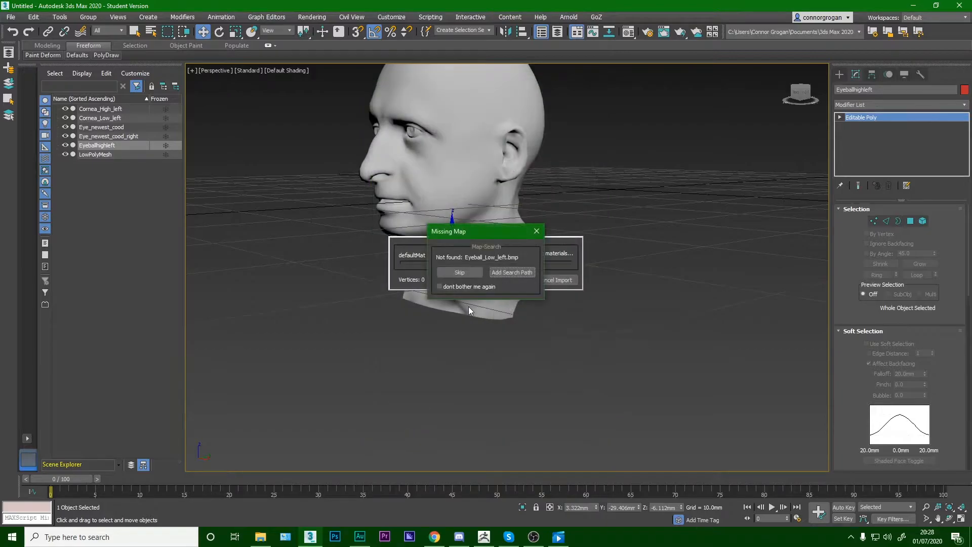
left_click(459, 272)
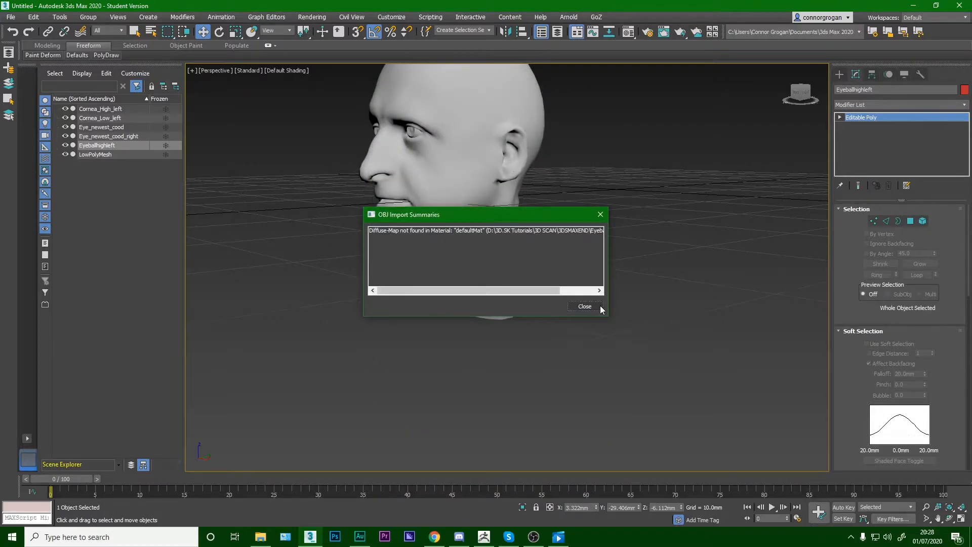
left_click(585, 305)
key("z")
scroll(486, 260, "down", 10)
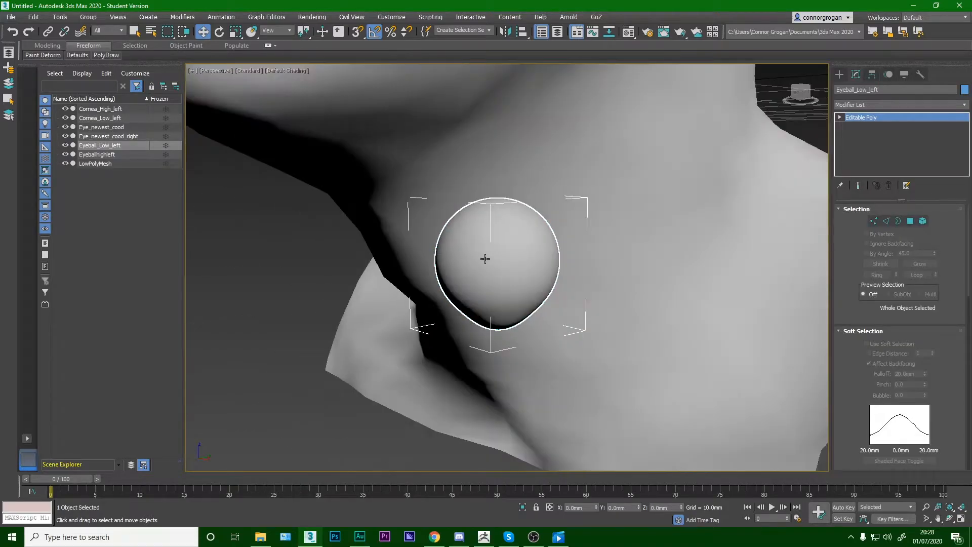
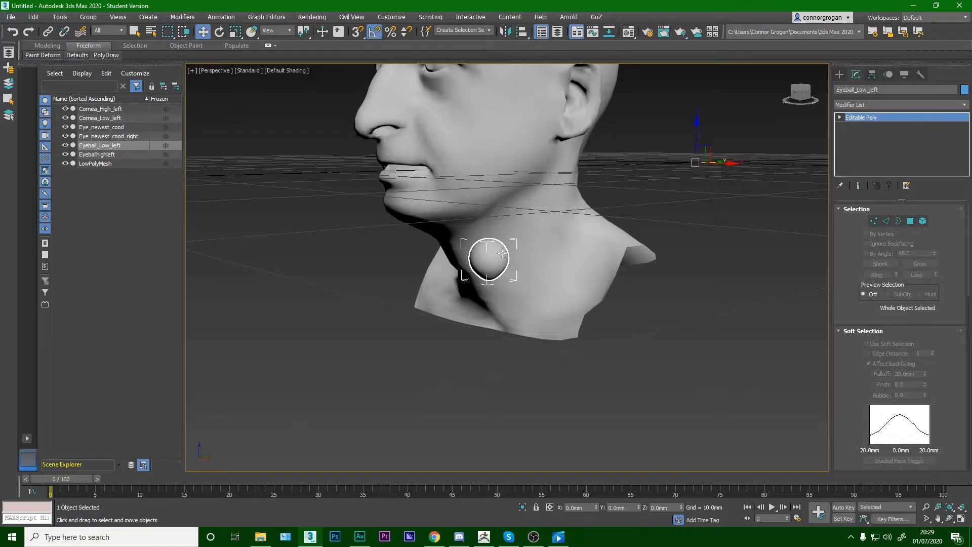
- Compare the Cornea_Low_left, Eye_newest_cood and Eyeball_Low_left meshes by selecting each in turn
left_click(122, 121)
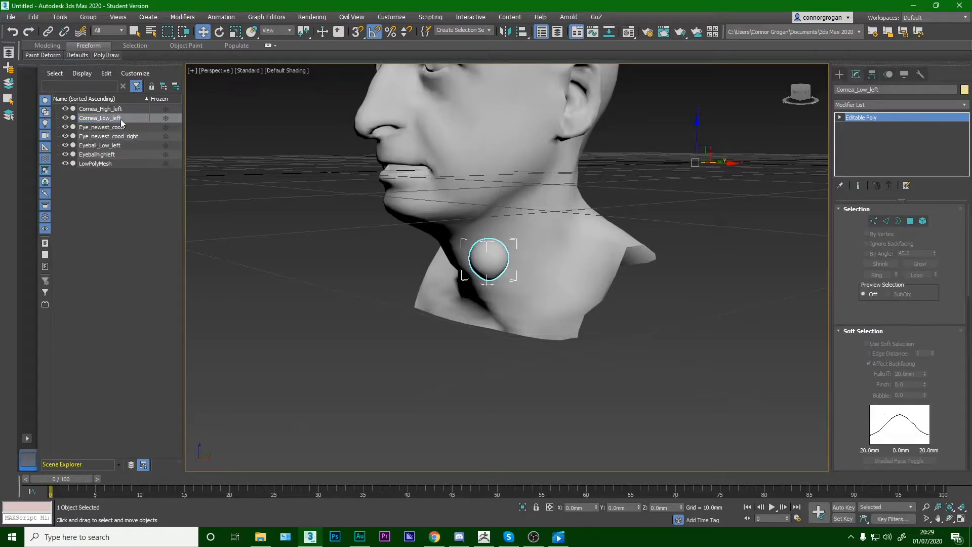
left_click(121, 128)
left_click(118, 121)
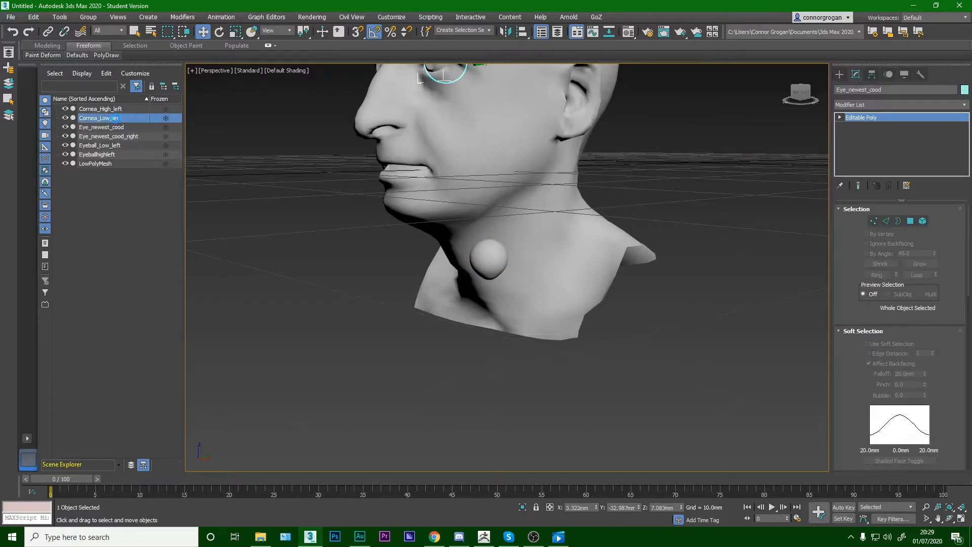
scroll(418, 150, "down", 3)
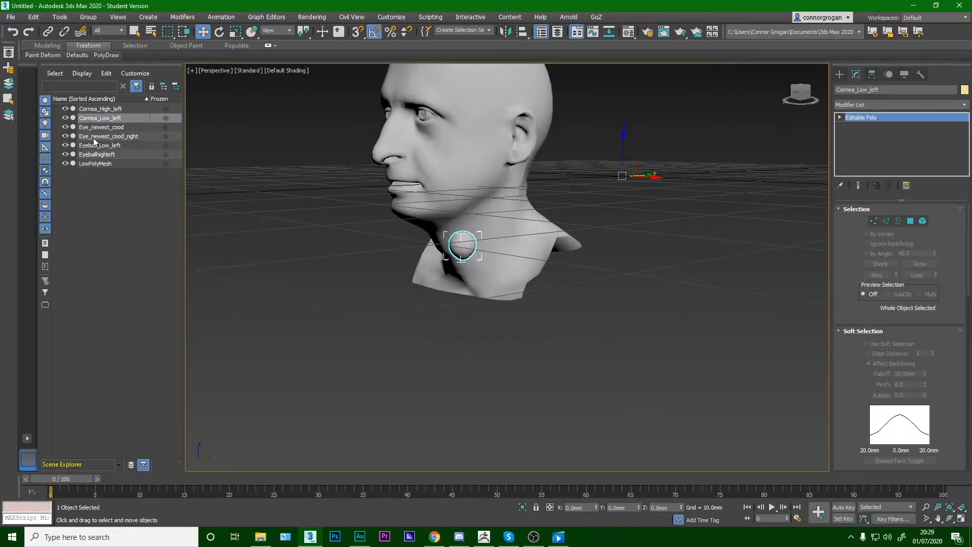
left_click(105, 146)
left_click(114, 120)
left_click(113, 146)
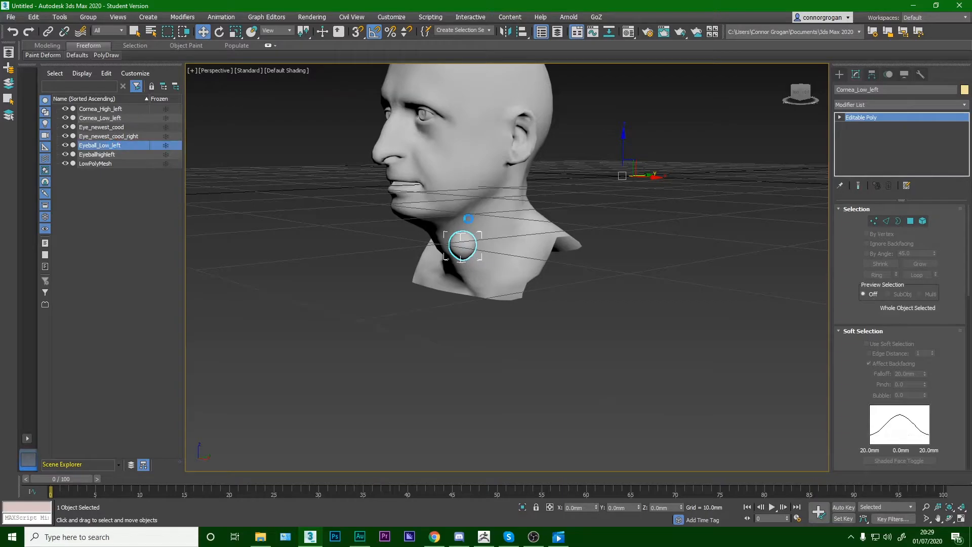
scroll(404, 226, "up", 4)
- Start another file import and look through the eye and cornea meshes in the 3DSMAXEND folder
left_click(10, 16)
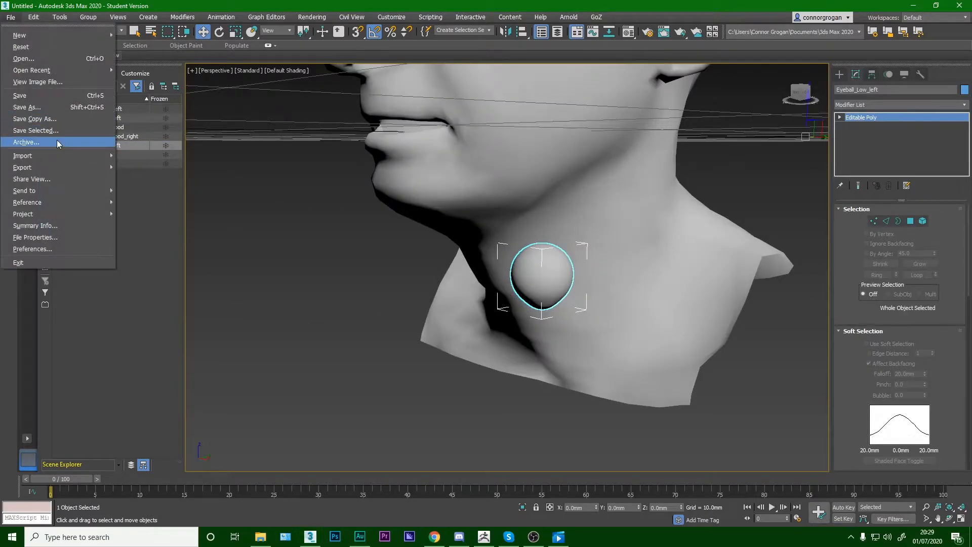
mouse_move(63, 153)
left_click(164, 156)
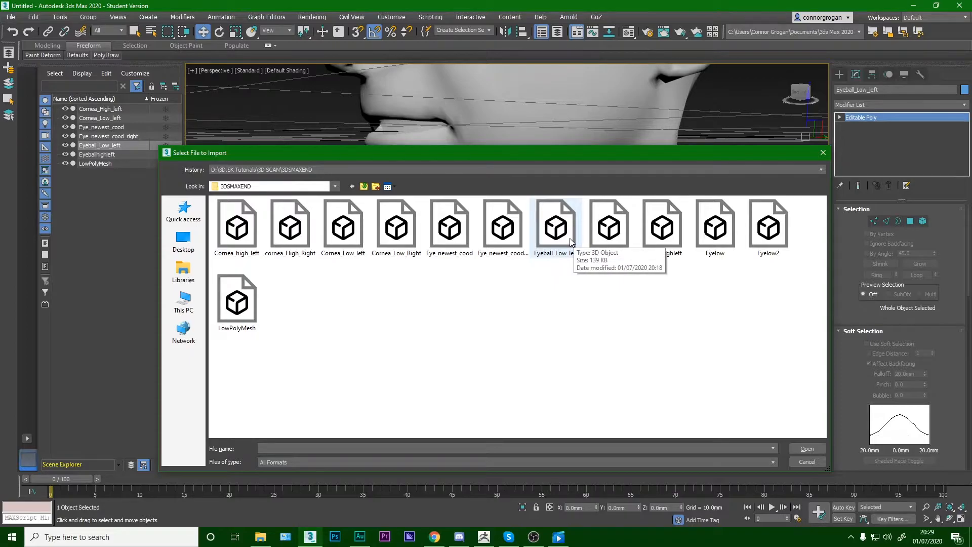
left_click(466, 235)
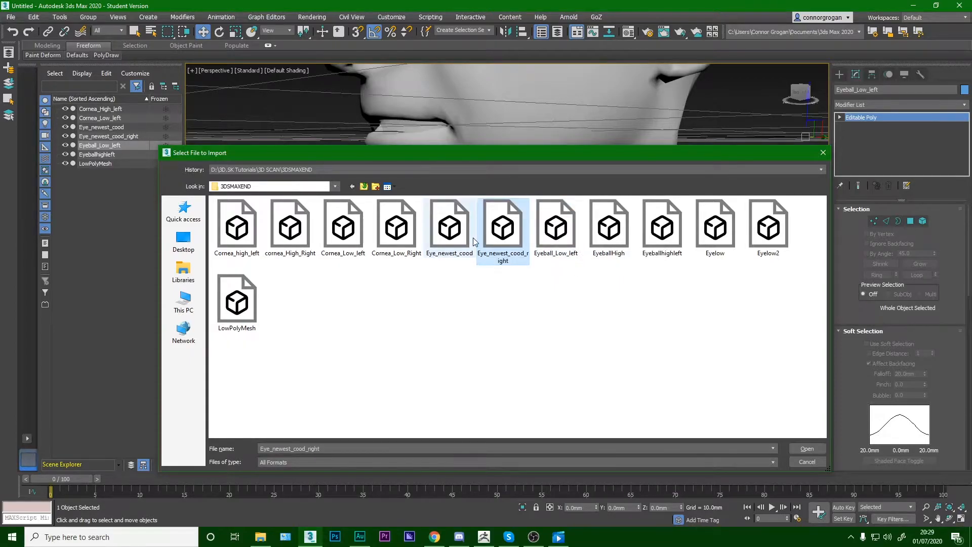
left_click(389, 241)
left_click(327, 235)
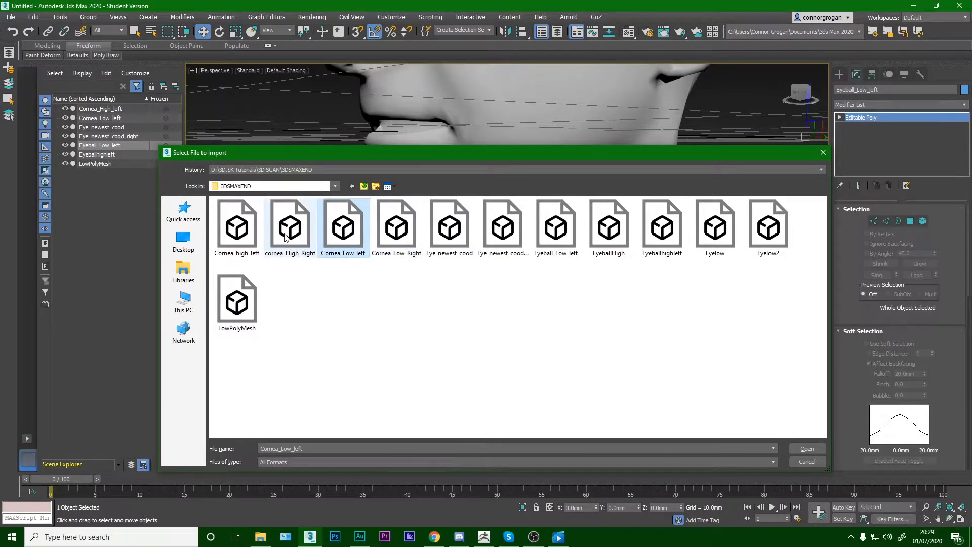
left_click(280, 236)
left_click(237, 237)
left_click(715, 237)
left_click(664, 238)
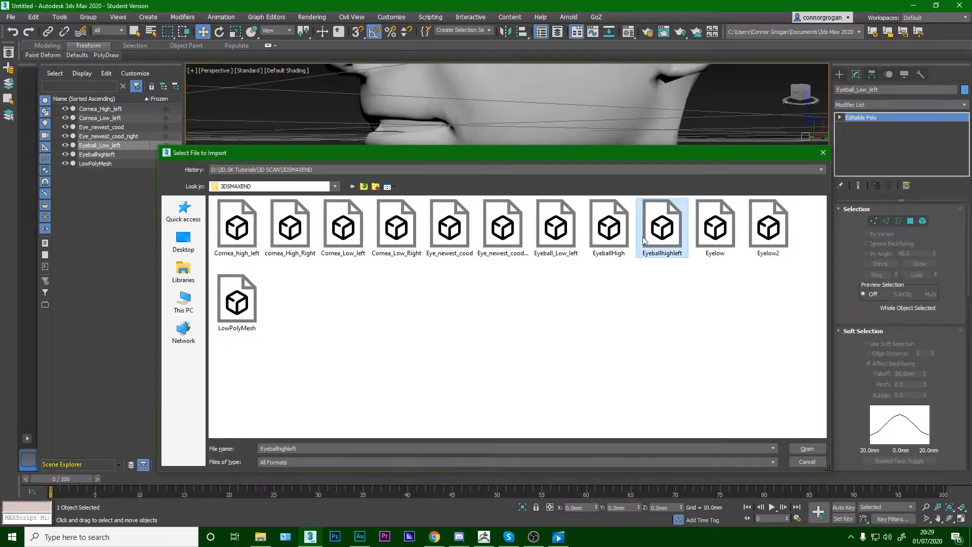
left_click(614, 239)
left_click(565, 239)
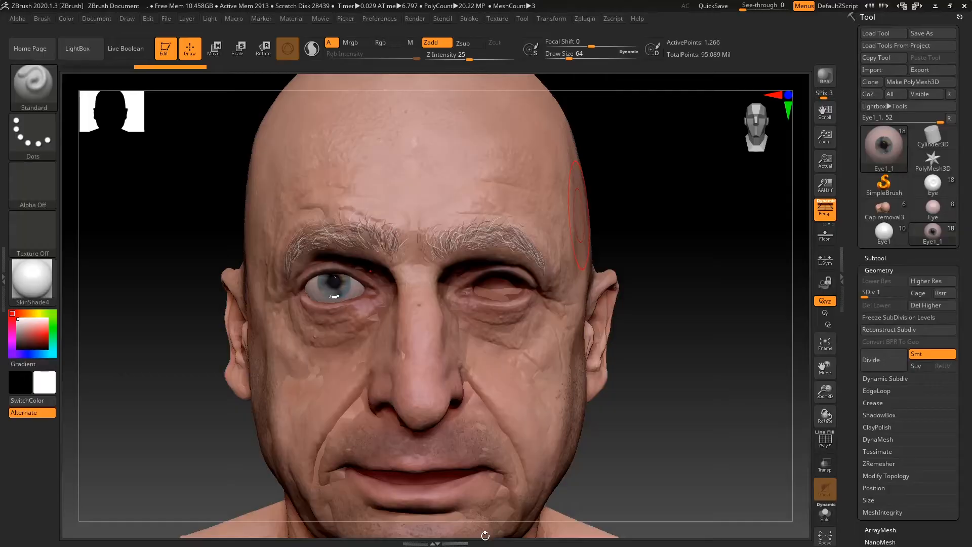
- Switch to ZBrush to check the head's subtool list, and return to 3ds Max
left_click(484, 537)
left_click(874, 258)
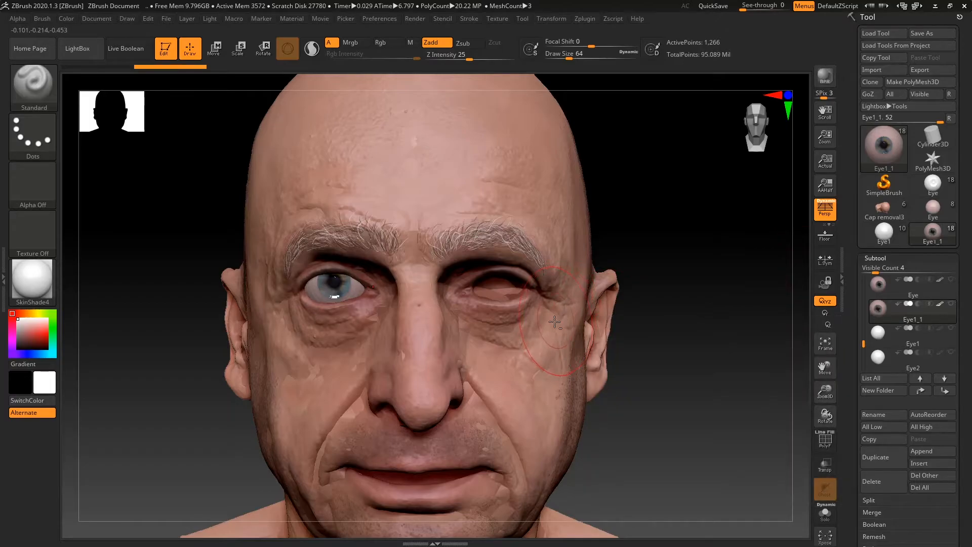
key("alt+Tab")
- Import the Cornea_Low_Right OBJ with the existing import options, skipping its missing texture map
left_click(386, 233)
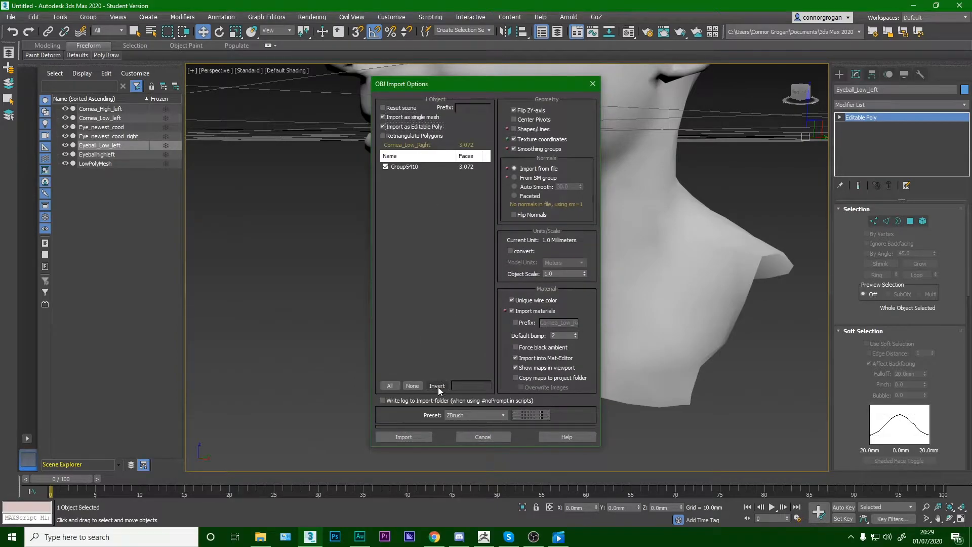
left_click(418, 436)
left_click(475, 271)
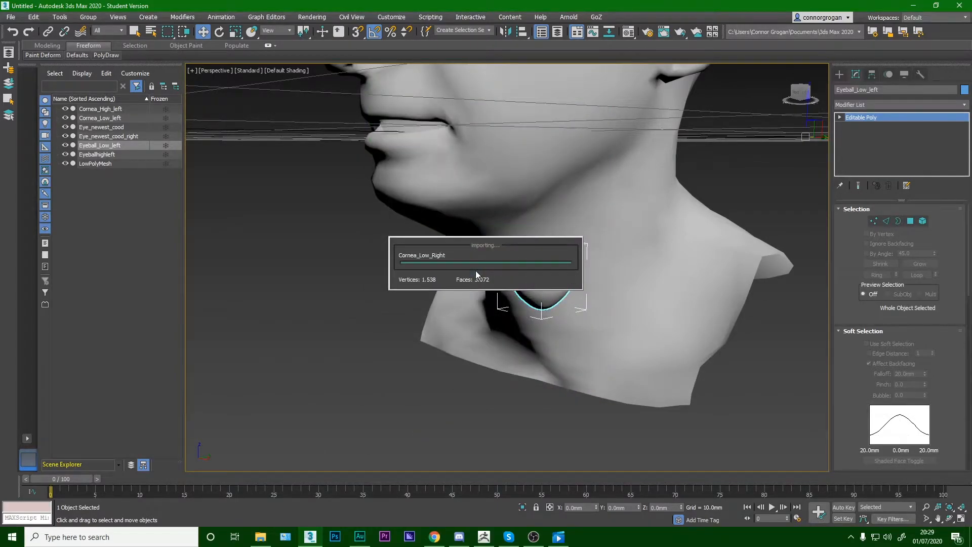
left_click(580, 309)
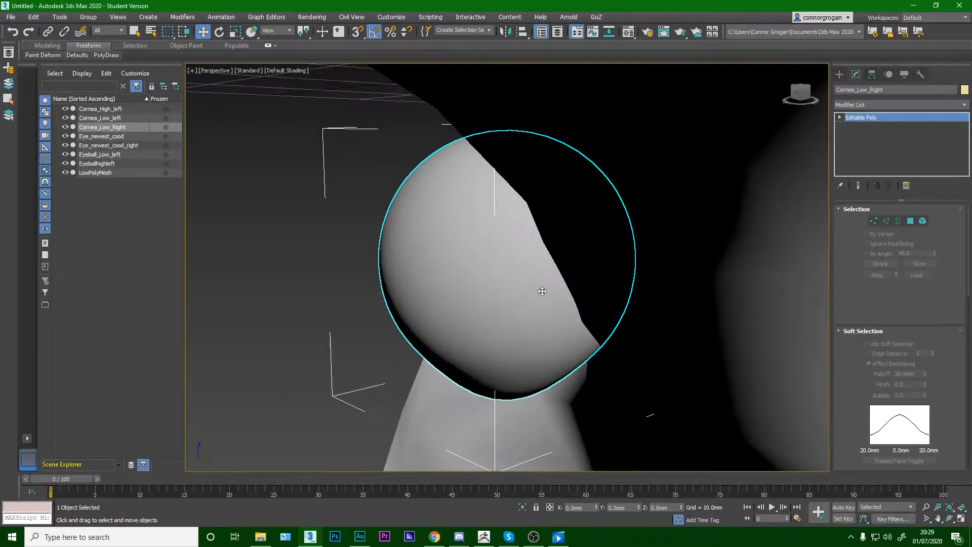
- Clone the Cornea_Low_Right mesh as a copy named Eyeball_Low_Right
scroll(542, 291, "down", 8)
middle_click_drag(542, 291, 512, 263, "alt")
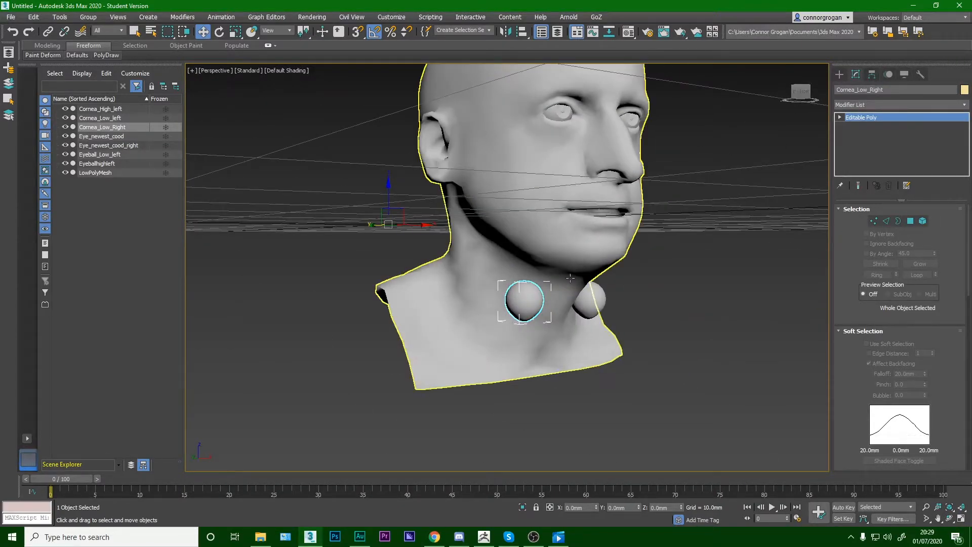
right_click(530, 295)
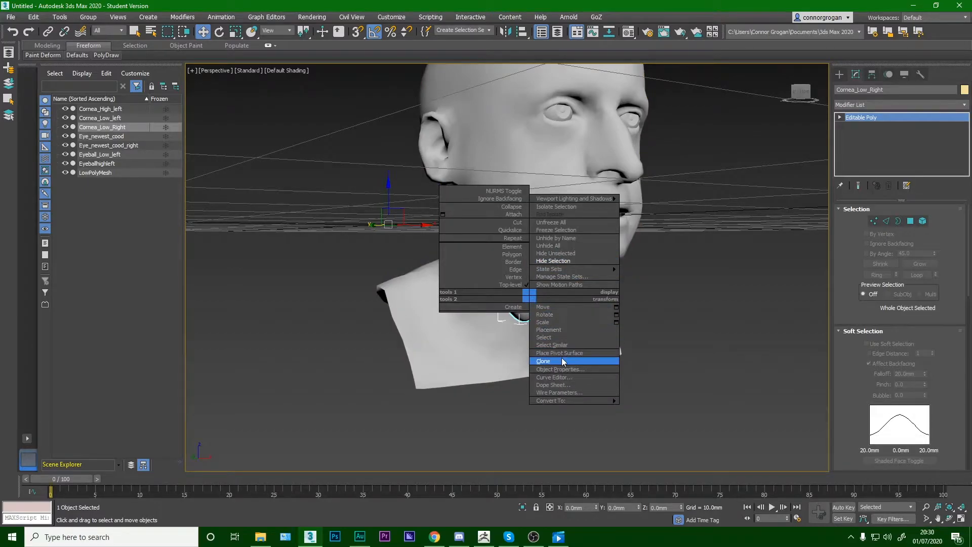
left_click(544, 361)
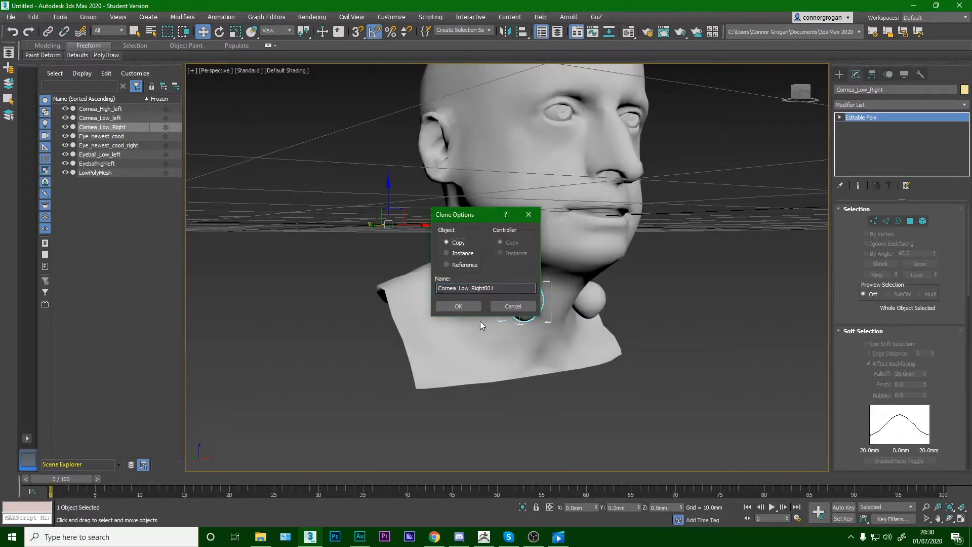
left_click_drag(517, 288, 476, 291)
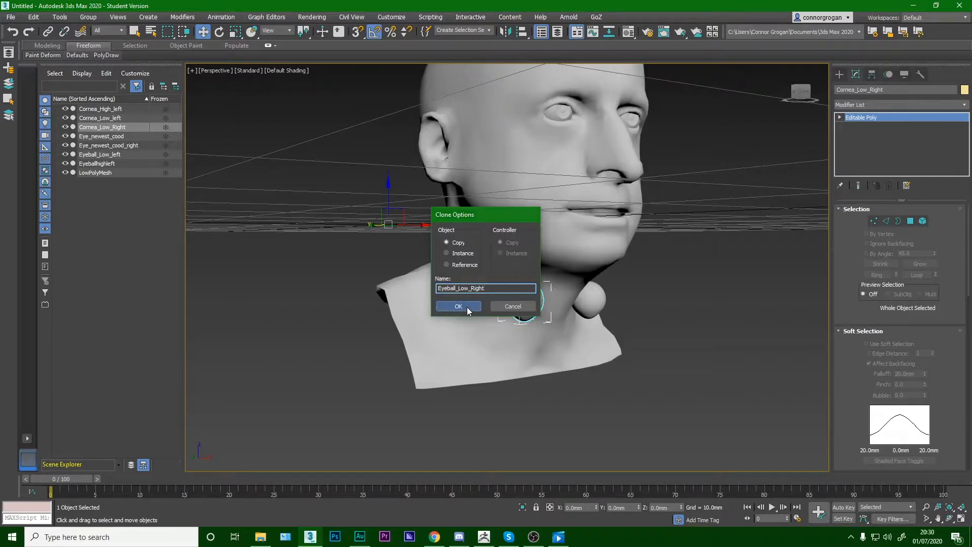
left_click(467, 306)
- Compare the left and right low-poly eyeballs and corneas with Cornea_High_left and Eyeballhighleft by selecting them in turn
middle_click_drag(538, 298, 396, 326, "alt")
scroll(517, 339, "up", 5)
left_click(517, 338)
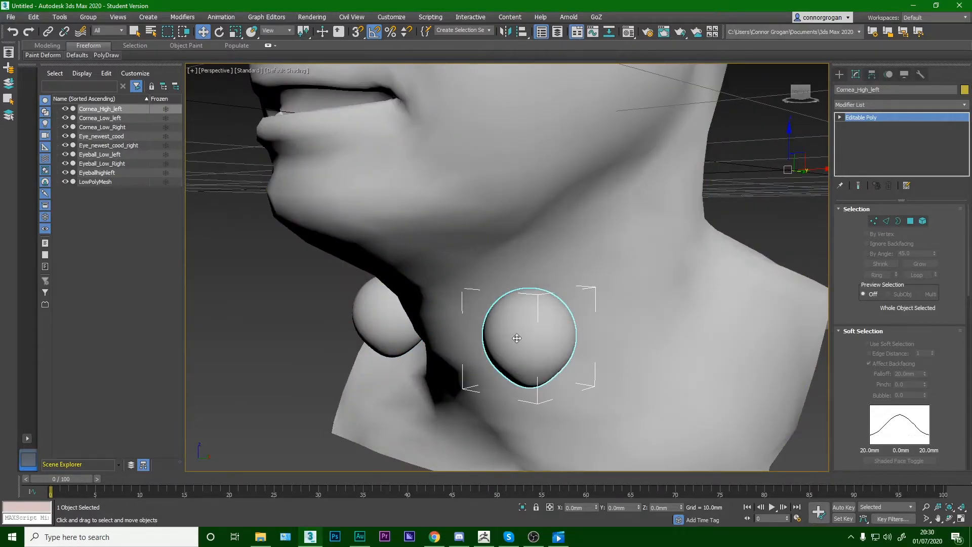
left_click(374, 306)
scroll(374, 308, "down", 8)
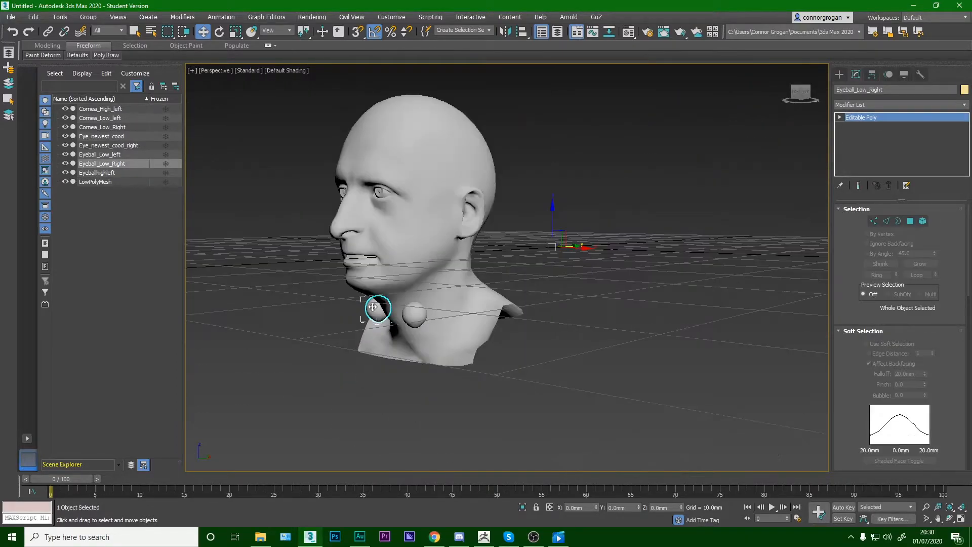
middle_click_drag(394, 309, 360, 309, "alt")
scroll(394, 303, "up", 3)
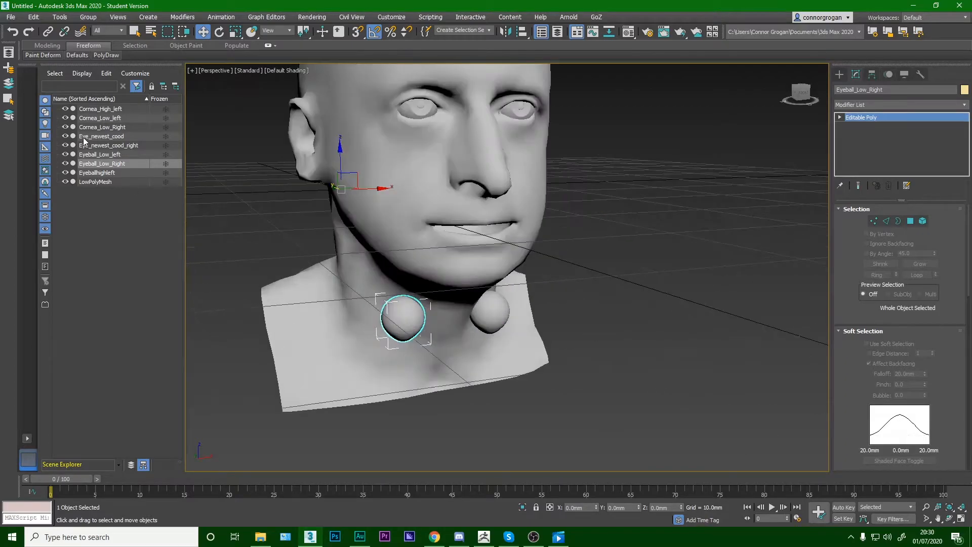
left_click(120, 154)
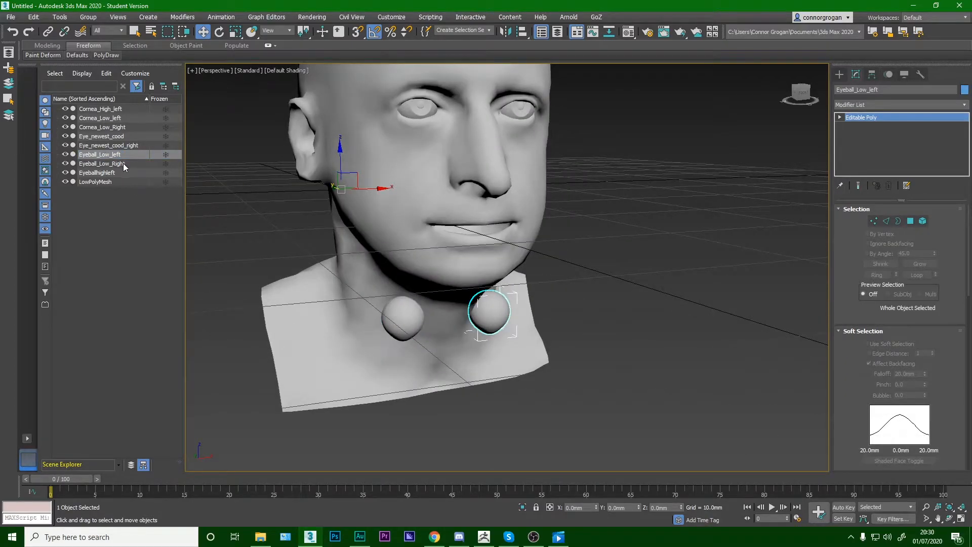
left_click(123, 163)
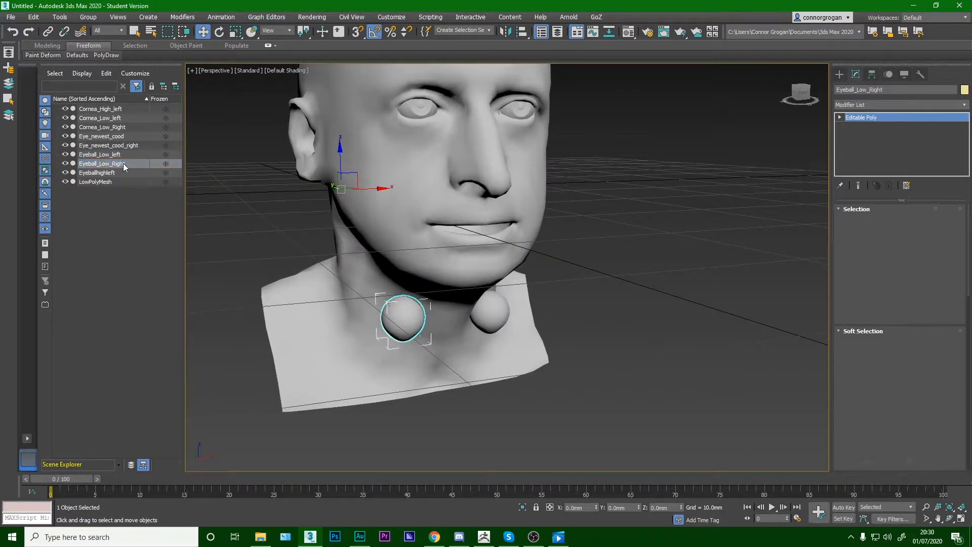
left_click(115, 127)
left_click(122, 119)
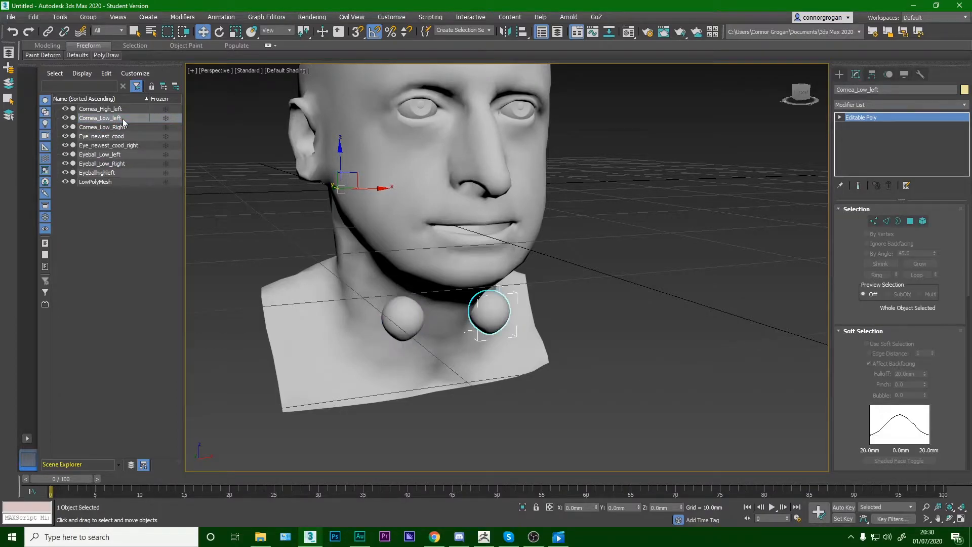
left_click(123, 109)
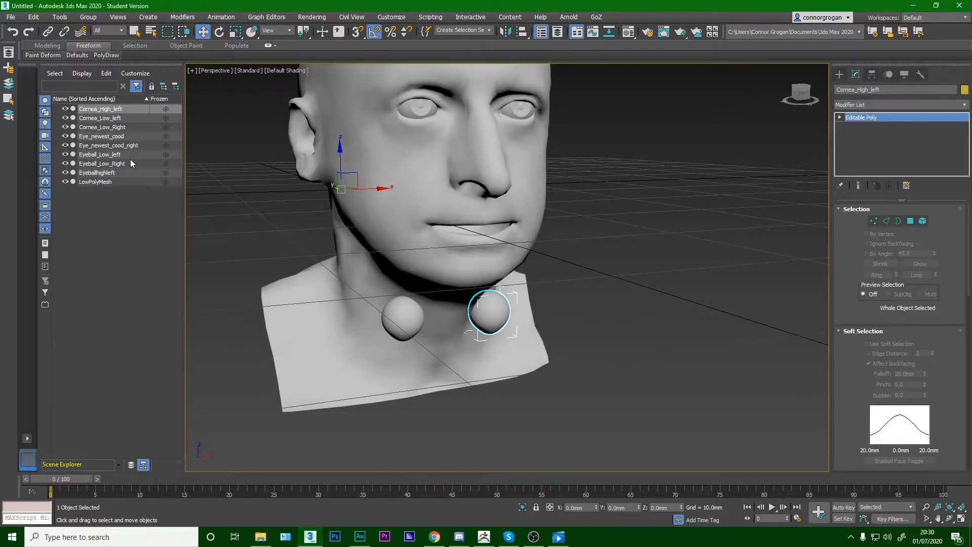
left_click(120, 173)
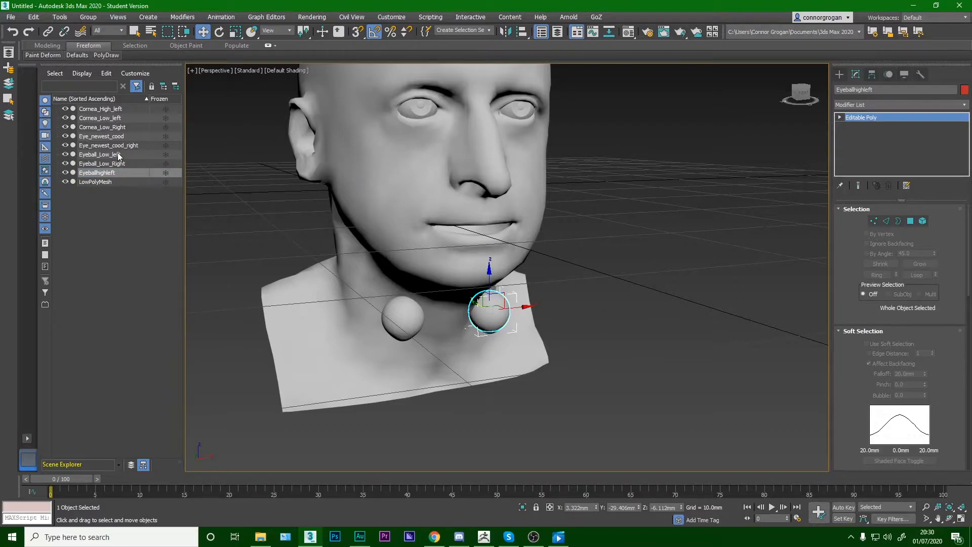
- Hide the LowPolyMesh head so that only the eye meshes stay in view
middle_click_drag(311, 197, 436, 198, "alt")
left_click(437, 197)
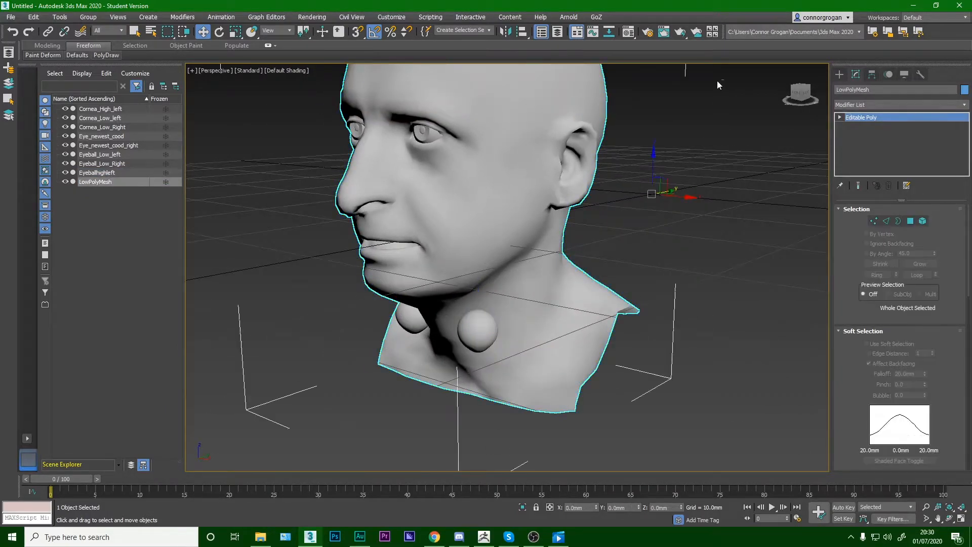
right_click(462, 133)
left_click(493, 93)
- Hide the Eye_newest_cood and Eye_newest_cood_right meshes
left_click(452, 121)
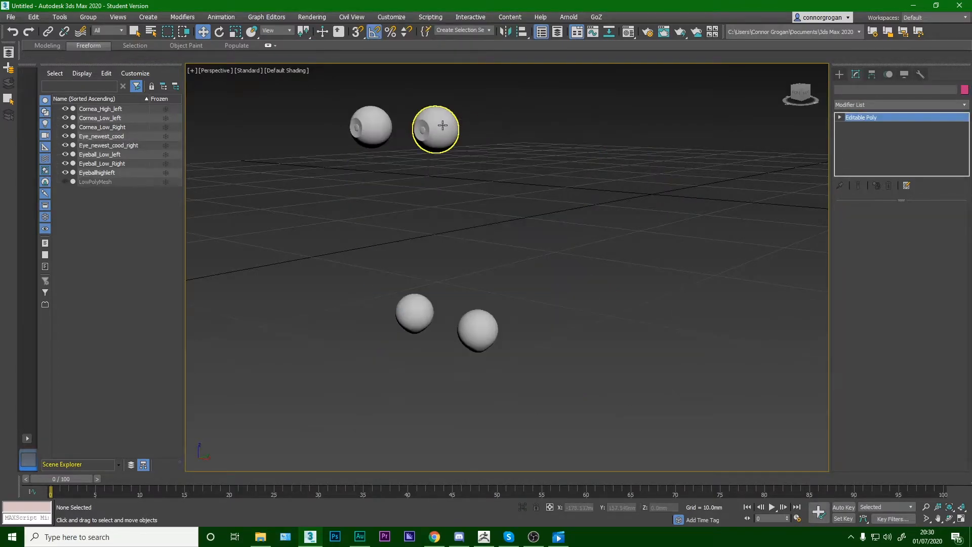
right_click(443, 125)
left_click(484, 88)
left_click(376, 128)
right_click(377, 129)
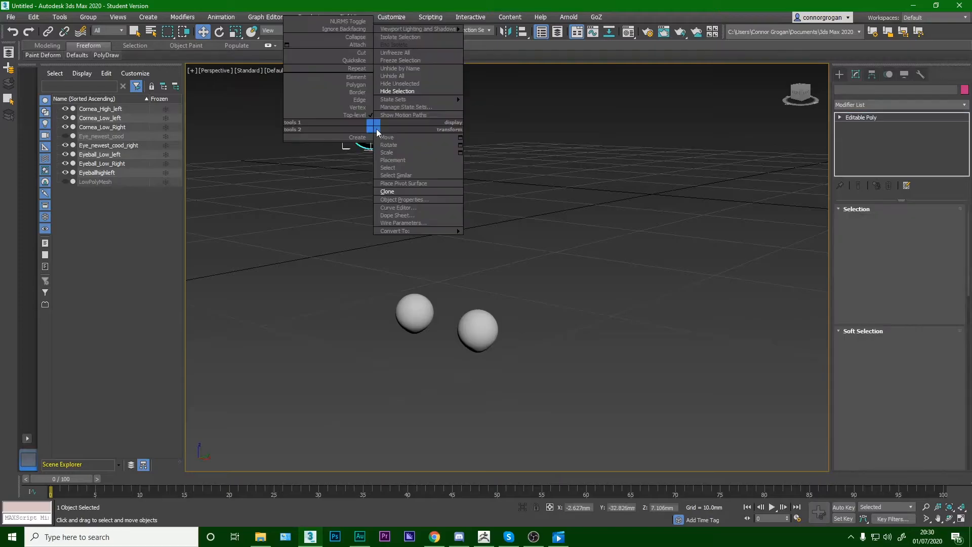
left_click(424, 95)
- Switch from moving to plain object selection and hide the Cornea_High_left mesh
scroll(473, 330, "up", 3)
scroll(473, 330, "up", 2)
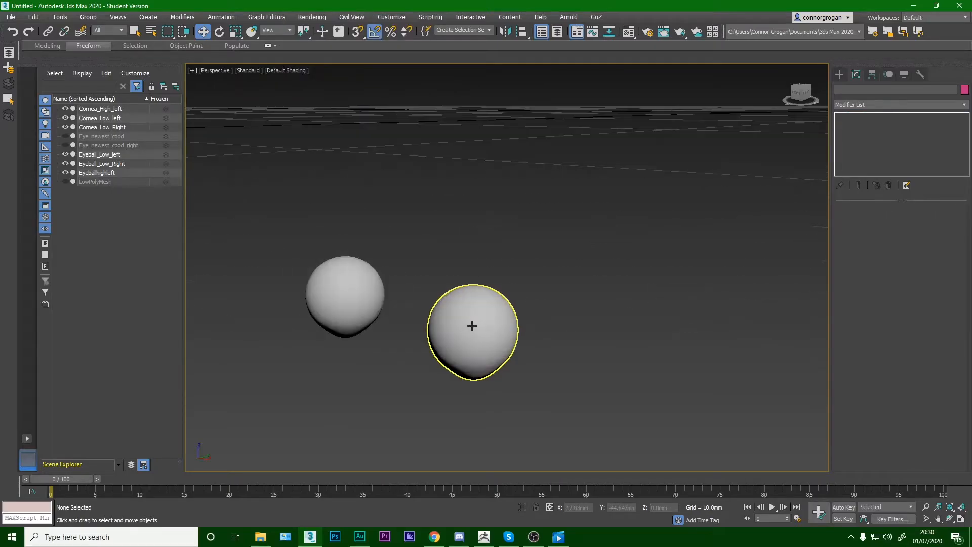
left_click(473, 329)
scroll(476, 303, "up", 3)
scroll(478, 300, "up", 2)
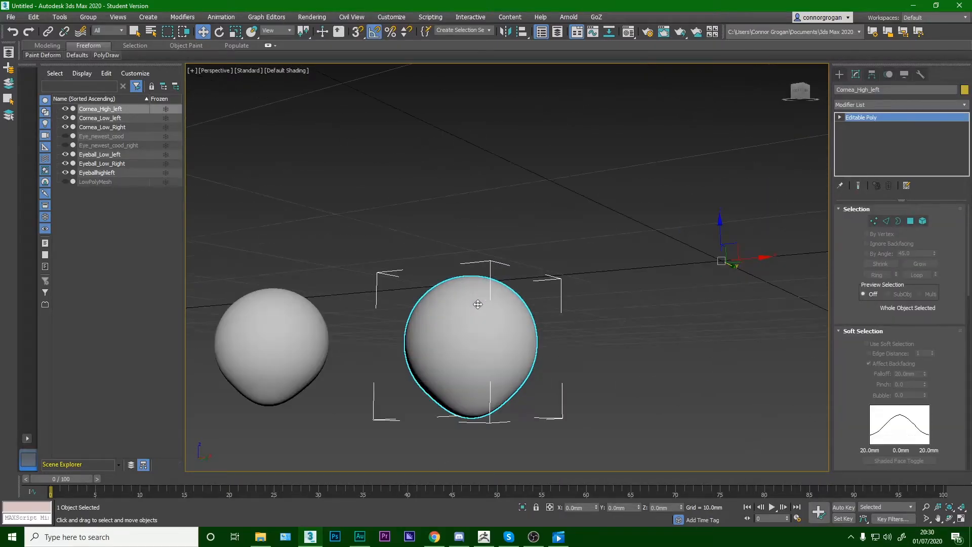
left_click(134, 32)
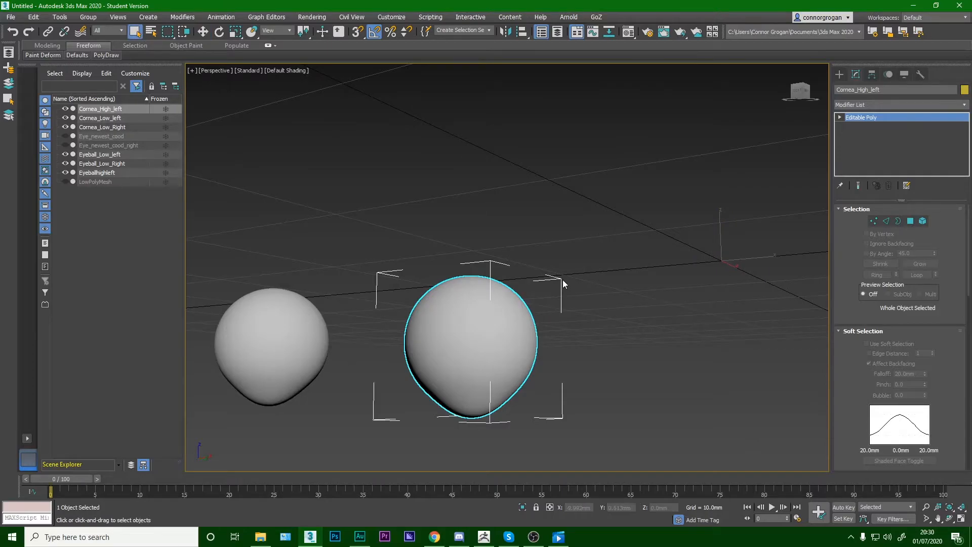
scroll(556, 280, "down", 4)
middle_click_drag(520, 292, 518, 305, "alt")
scroll(521, 300, "up", 2)
scroll(524, 299, "down", 2)
right_click(524, 300)
left_click(530, 285)
- Hide the Eyeball_Low_left and Cornea_Low_left meshes covering the high-poly left eyeball
scroll(528, 292, "up", 4)
left_click(555, 279)
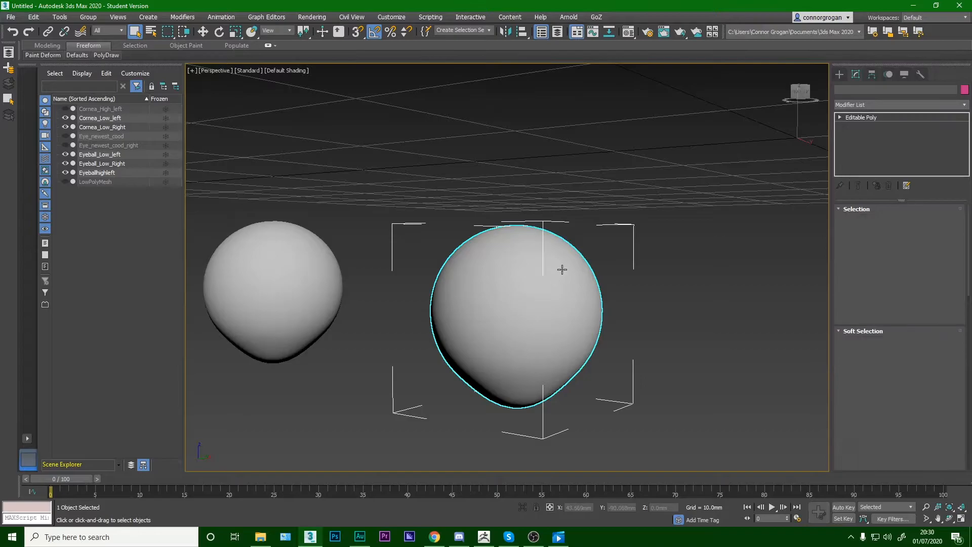
right_click(553, 278)
left_click(633, 254)
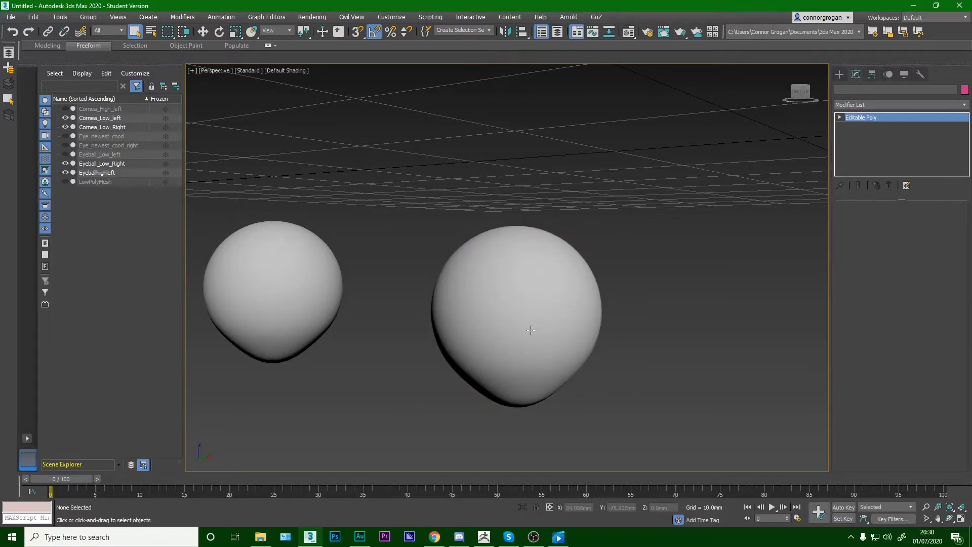
left_click(567, 282)
right_click(567, 281)
left_click(607, 249)
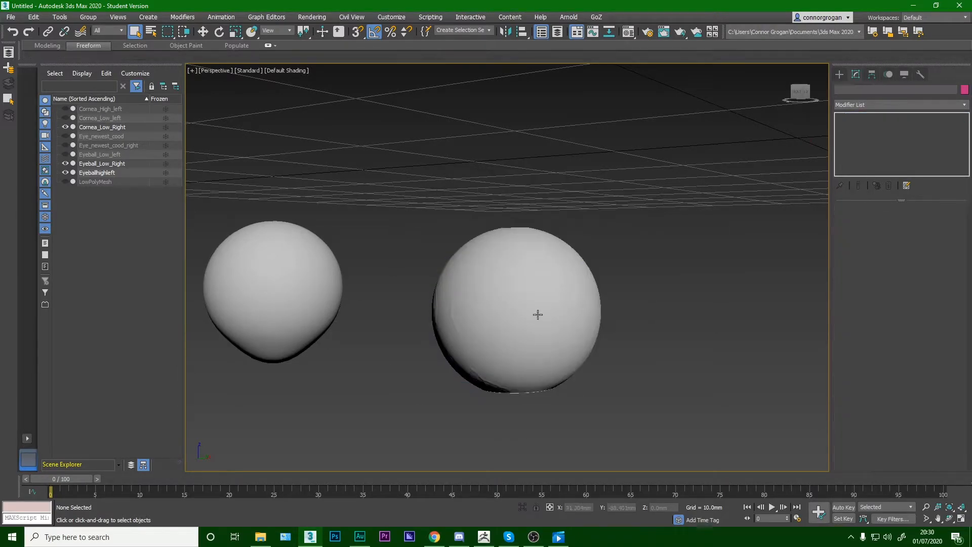
- Inspect the Eyeballhighleft mesh, and hide the Eyeball_Low_Right and Cornea_Low_Right meshes
left_click(522, 351)
middle_click_drag(521, 352, 560, 313, "alt")
scroll(554, 317, "down", 3)
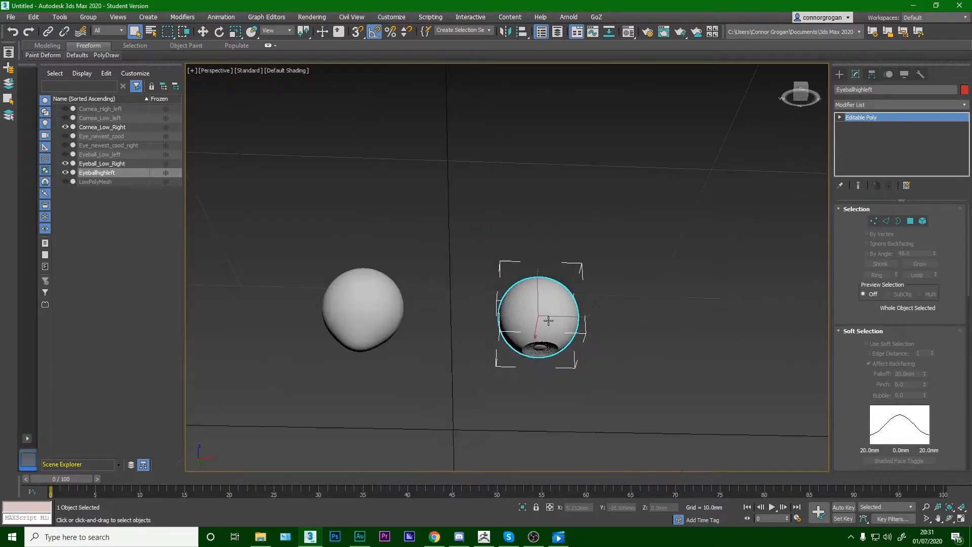
left_click(359, 306)
right_click(360, 304)
left_click(440, 273)
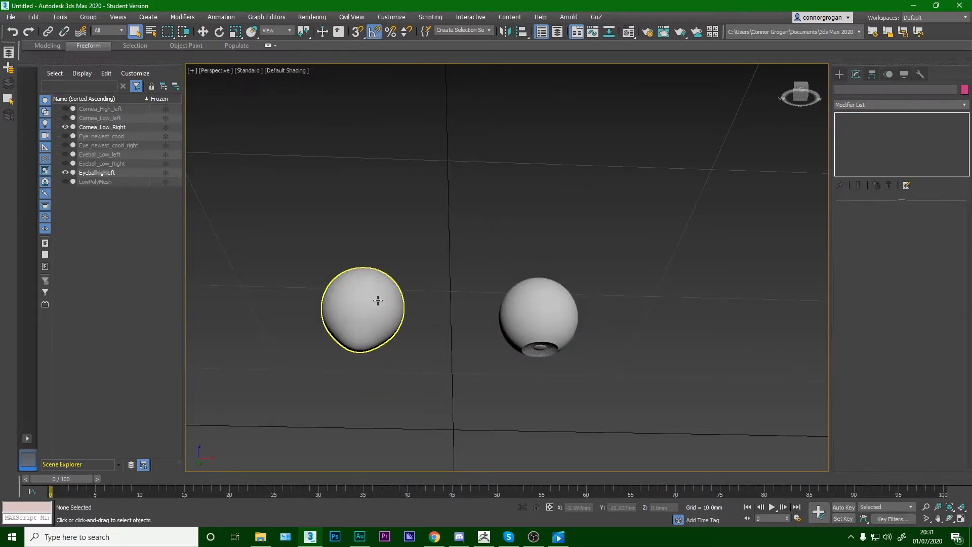
left_click(378, 300)
right_click(377, 300)
left_click(458, 269)
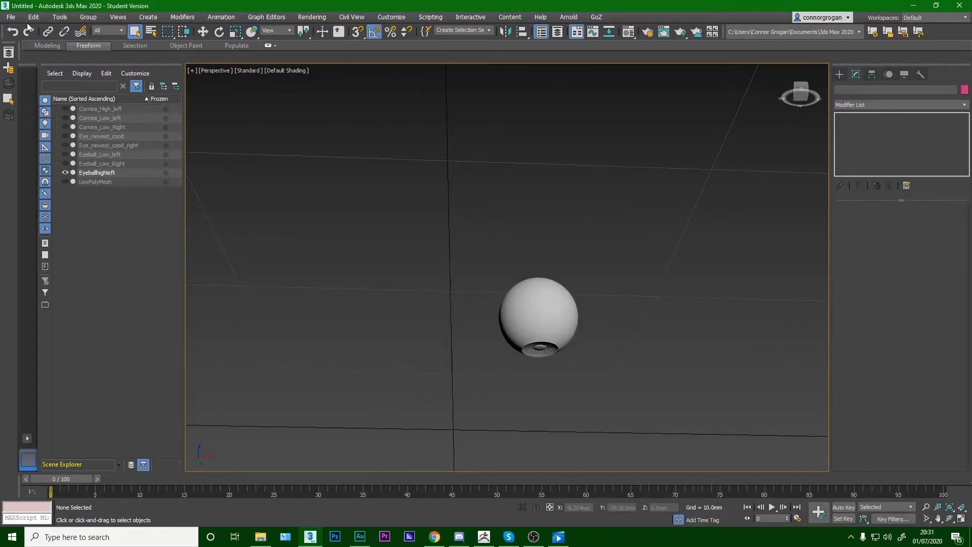
- Start another file import to look through the eye meshes in the 3DSMAXEND folder, and switch to ZBrush
left_click(10, 17)
mouse_move(76, 157)
left_click(145, 152)
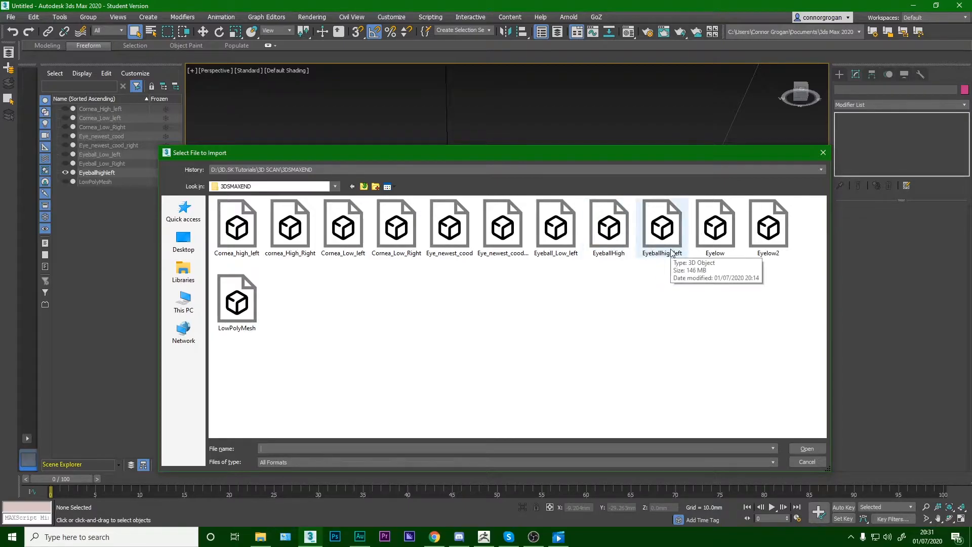
left_click(480, 543)
- Select the Eye1_1 subtool, check its eye on the head, and try to export it as an OBJ to the 3DSMAXEND folder
left_click(873, 308)
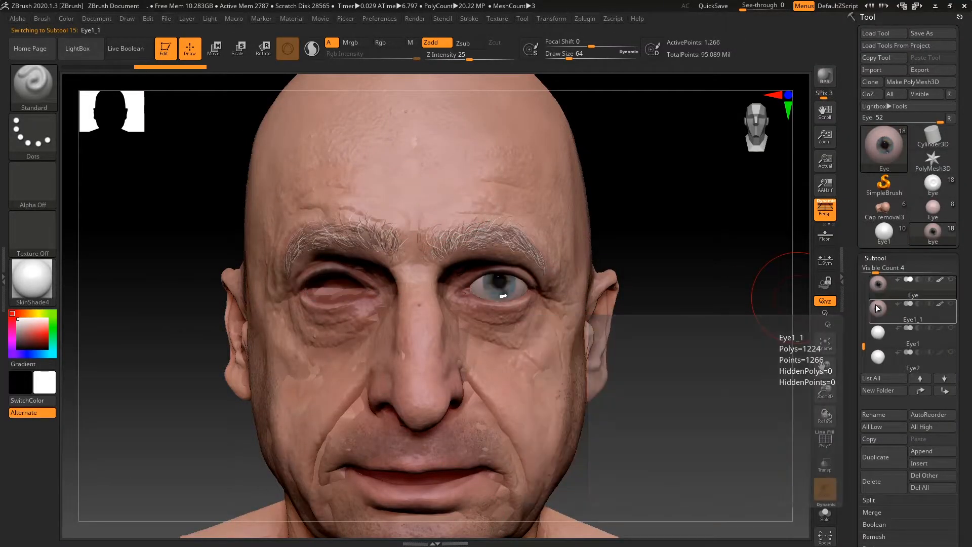
left_click(877, 309)
left_click_drag(702, 211, 726, 216)
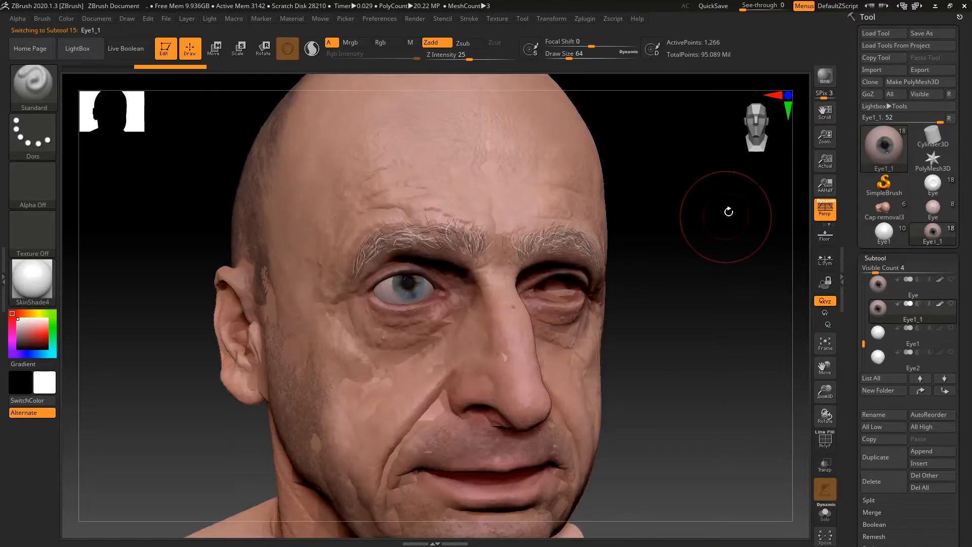
left_click(938, 71)
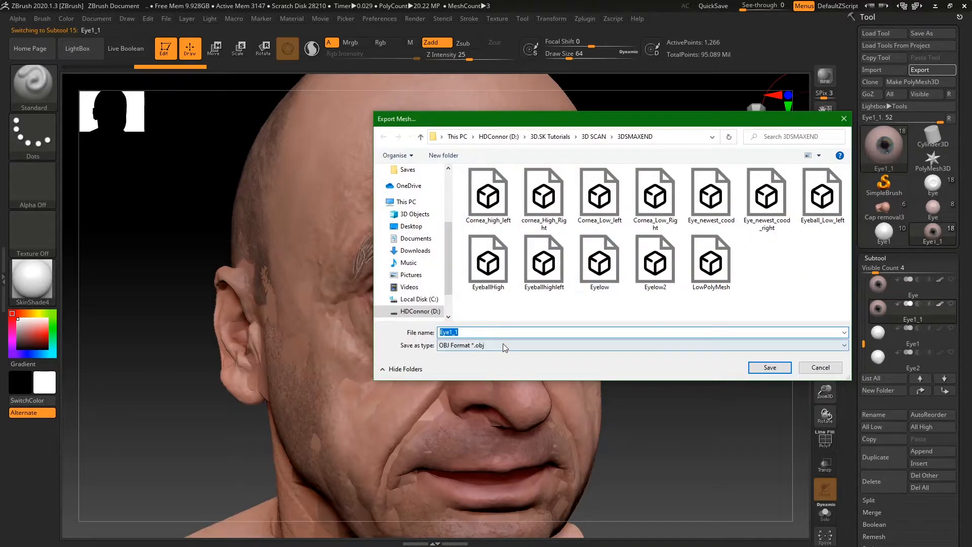
left_click(491, 333)
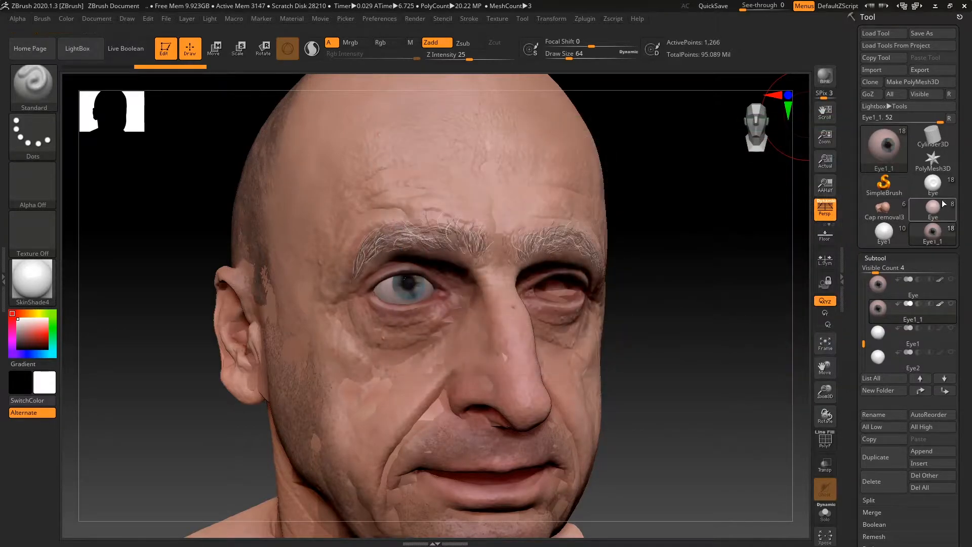
- Look through the subtools of the Cap removal3 tool and the Eye tool with 8 subtools
mouse_move(898, 215)
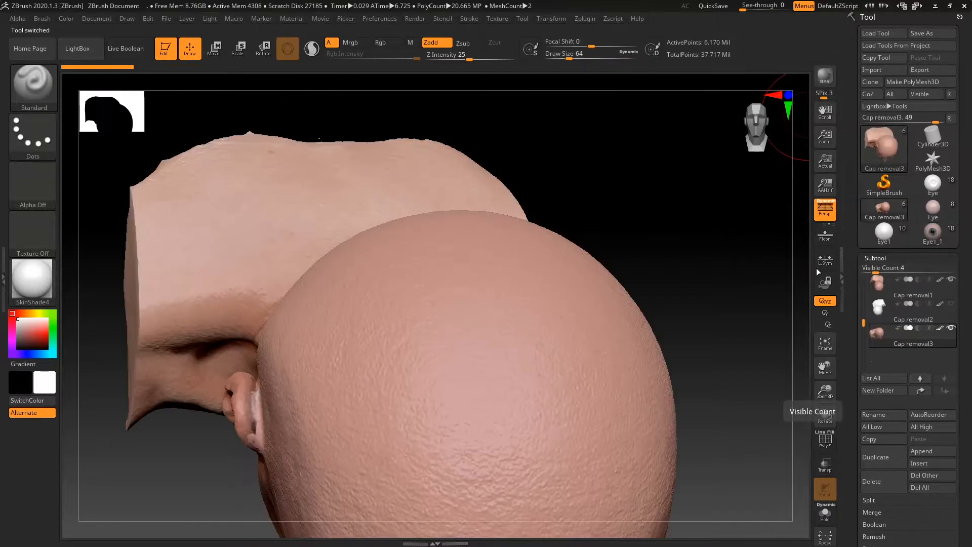
left_click_drag(742, 253, 776, 263)
left_click_drag(863, 323, 863, 273)
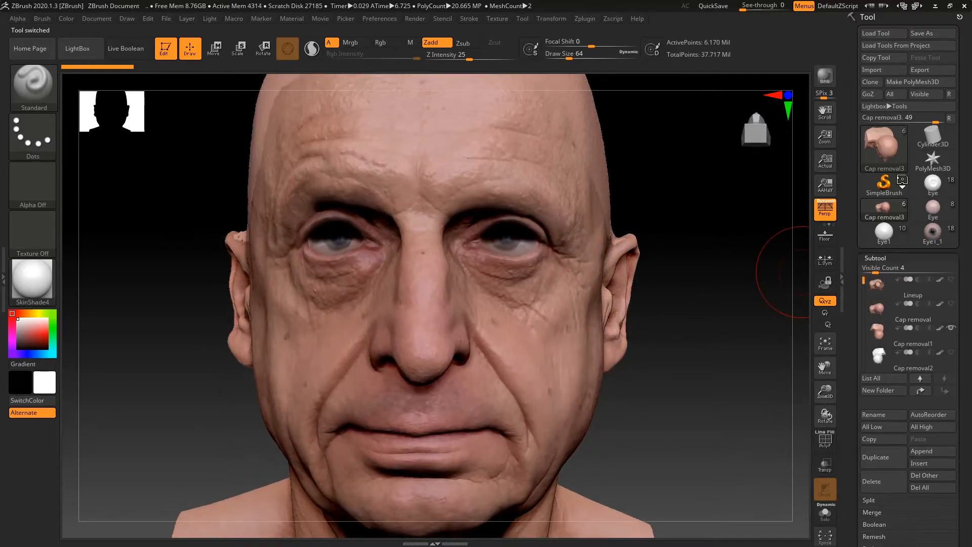
left_click(923, 211)
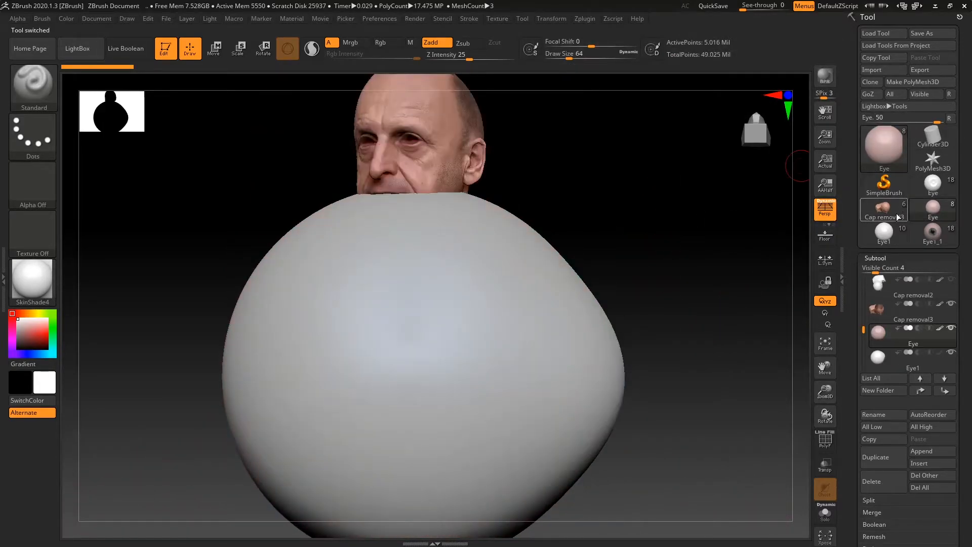
- Switch to the Eye1 tool with 10 subtools, view the head from the front, and select its Eye1_1 subtool
left_click(879, 233)
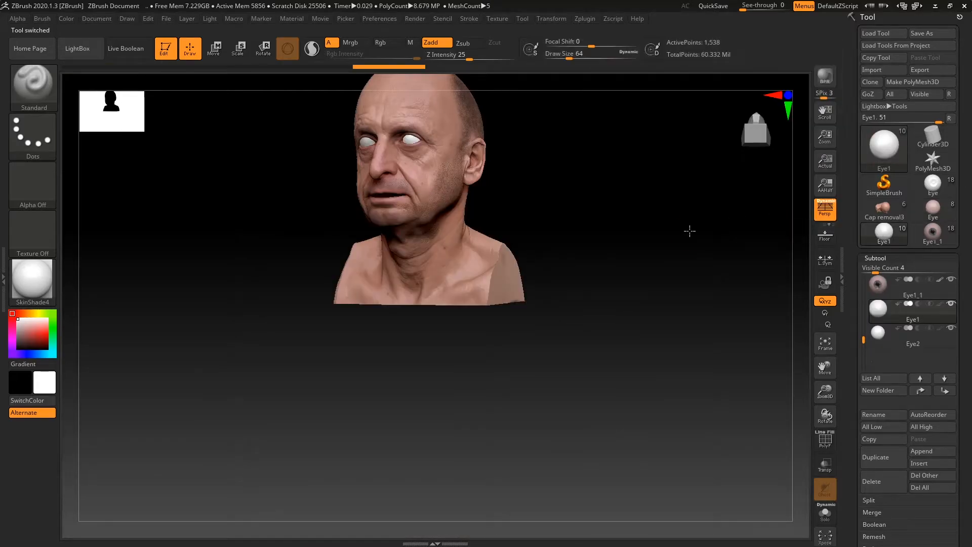
left_click_drag(701, 287, 734, 335, "alt")
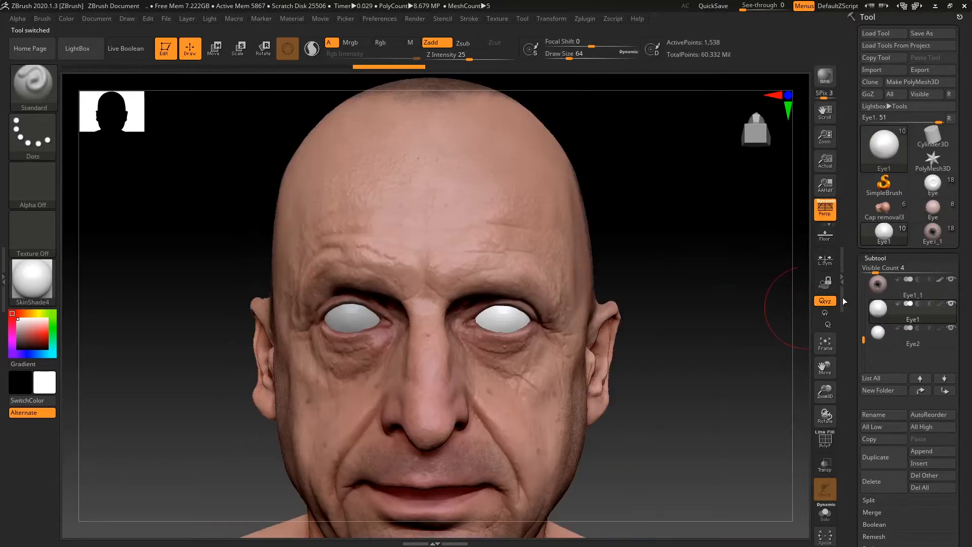
left_click_drag(864, 342, 864, 339)
left_click(882, 310)
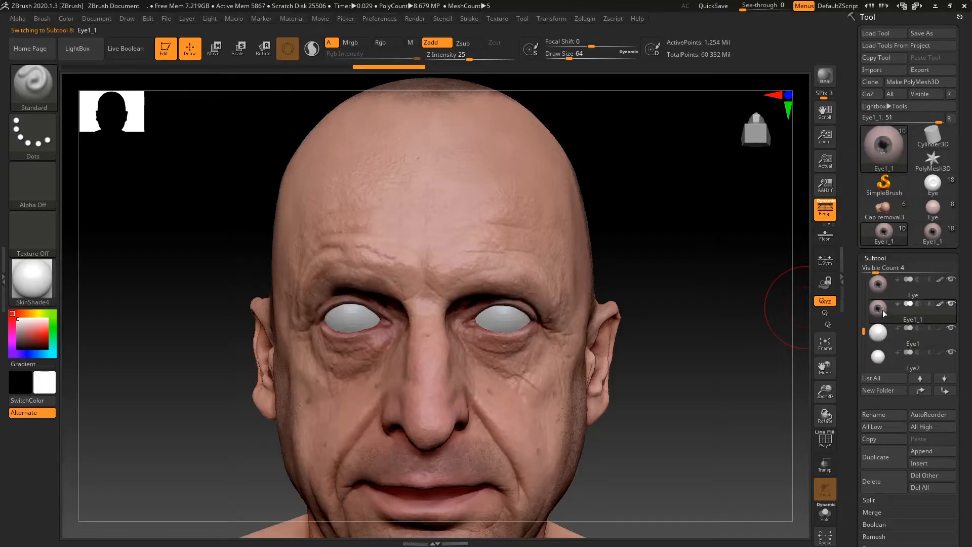
- Solo the Eye1_1 subtool and lower its subdivision level to 1
left_click(826, 513)
left_click_drag(656, 316, 728, 284, "alt")
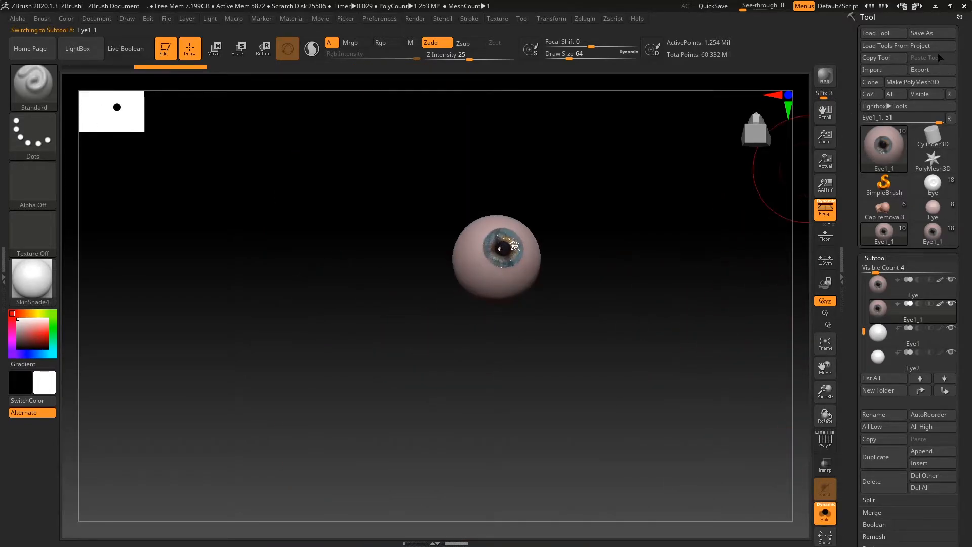
left_click(933, 70)
left_click(770, 367)
left_click(875, 258)
left_click(879, 271)
left_click_drag(894, 296, 864, 293)
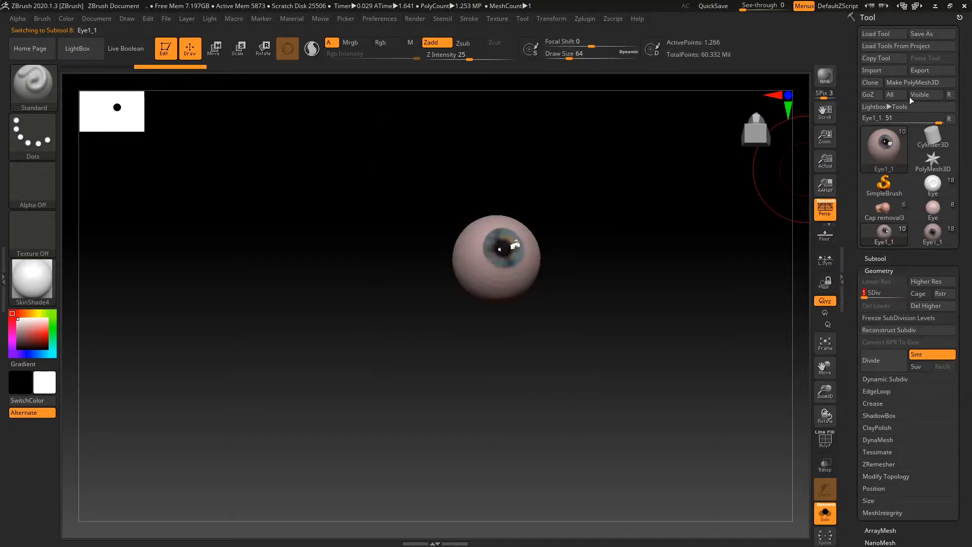
- Export the low-subdivision Eye1_1 mesh as eyeball_cood_right in OBJ format to the 3DSMAXEND folder
left_click(933, 70)
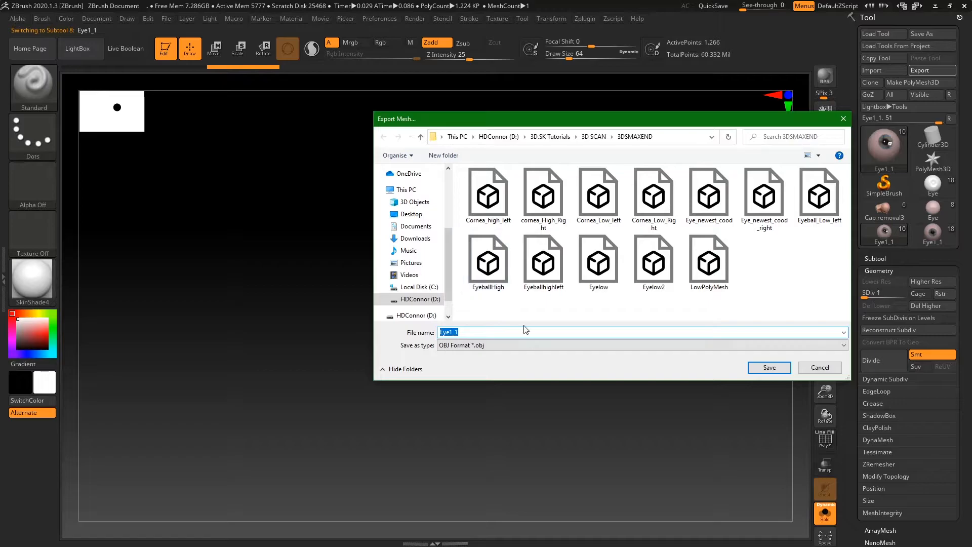
left_click(814, 203)
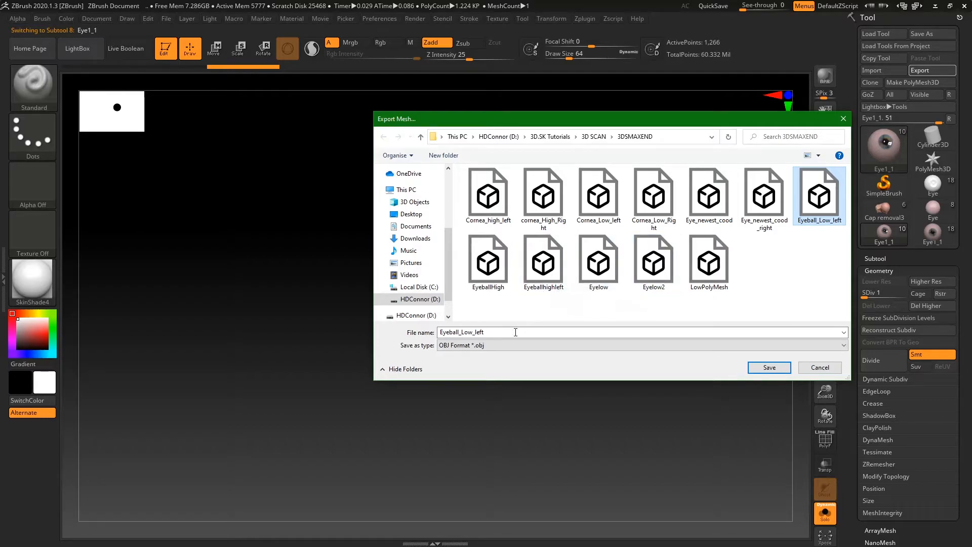
left_click(511, 333)
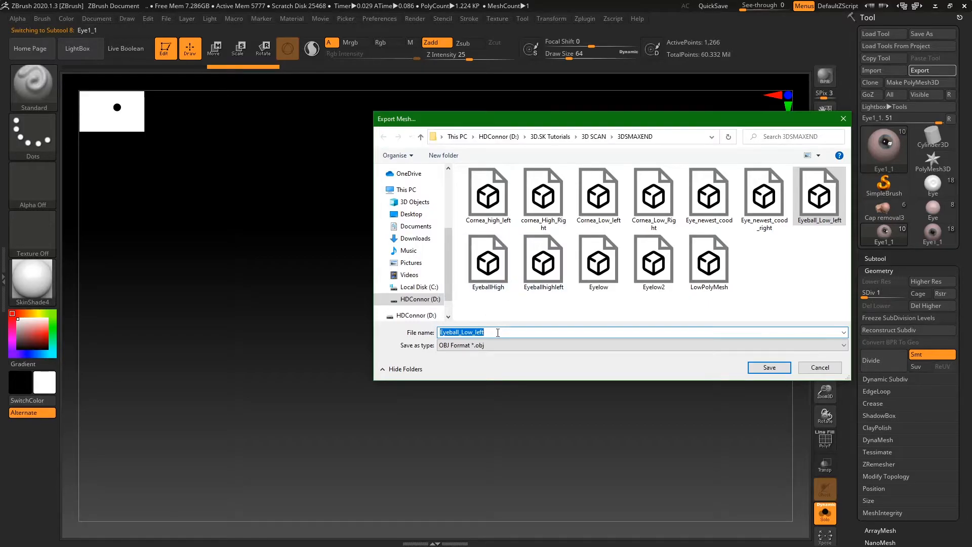
type("e")
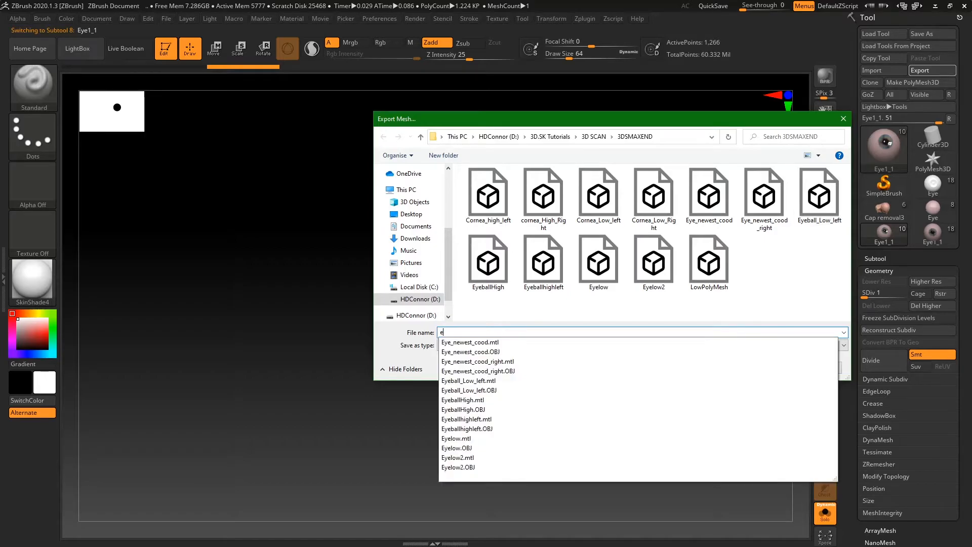
type("yeball_cood_right")
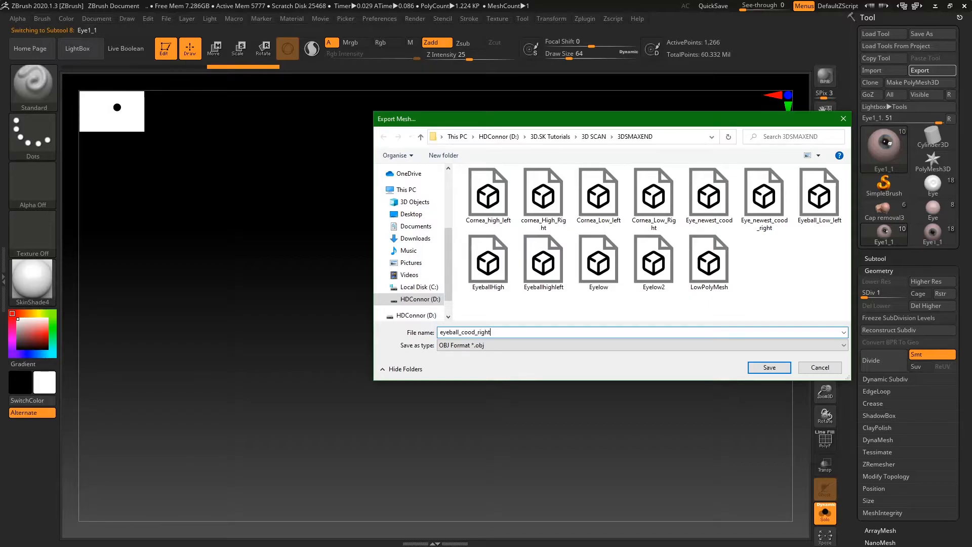
key("Return")
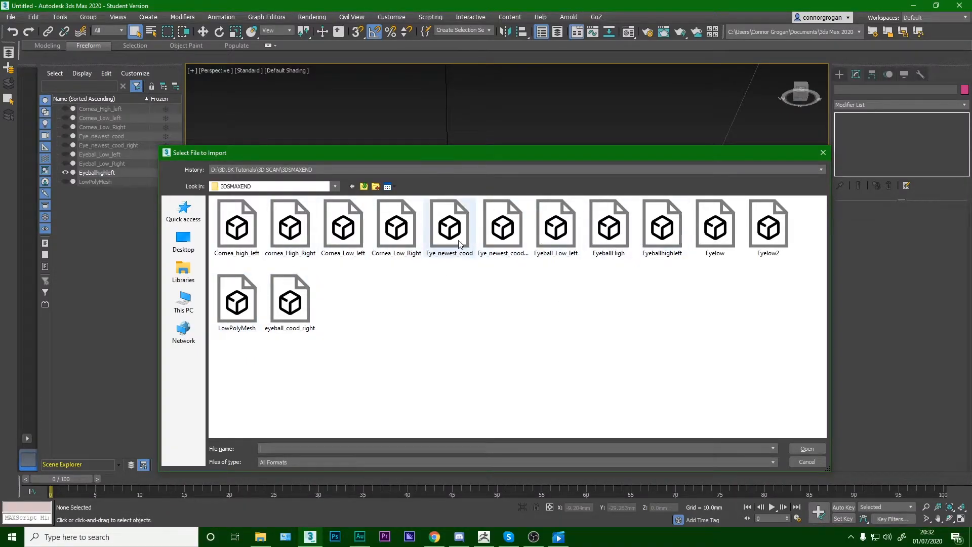
- In 3ds Max, import eyeball_cood_right from the 3DSMAXEND folder using the ZBrush preset
left_click(503, 228)
left_click(289, 302)
left_click(806, 448)
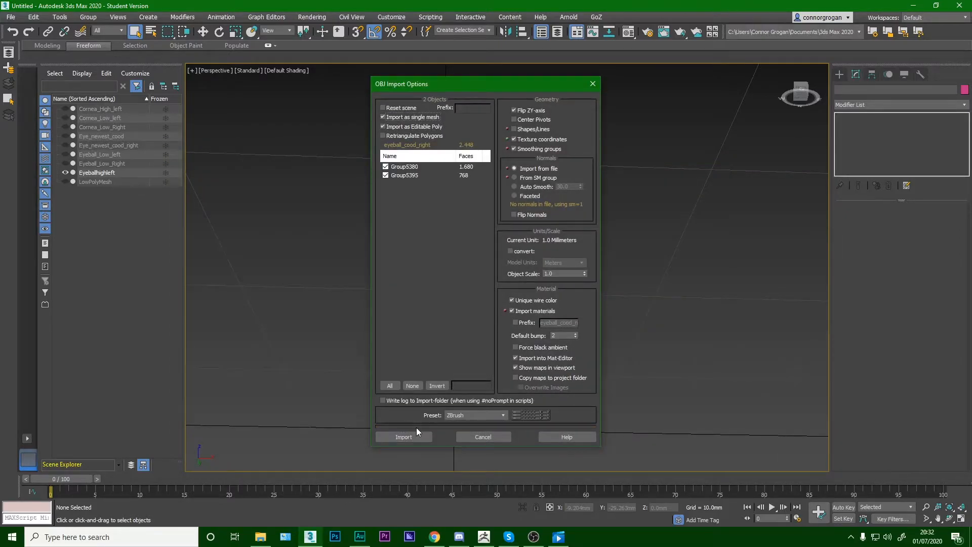
left_click(415, 435)
left_click(472, 280)
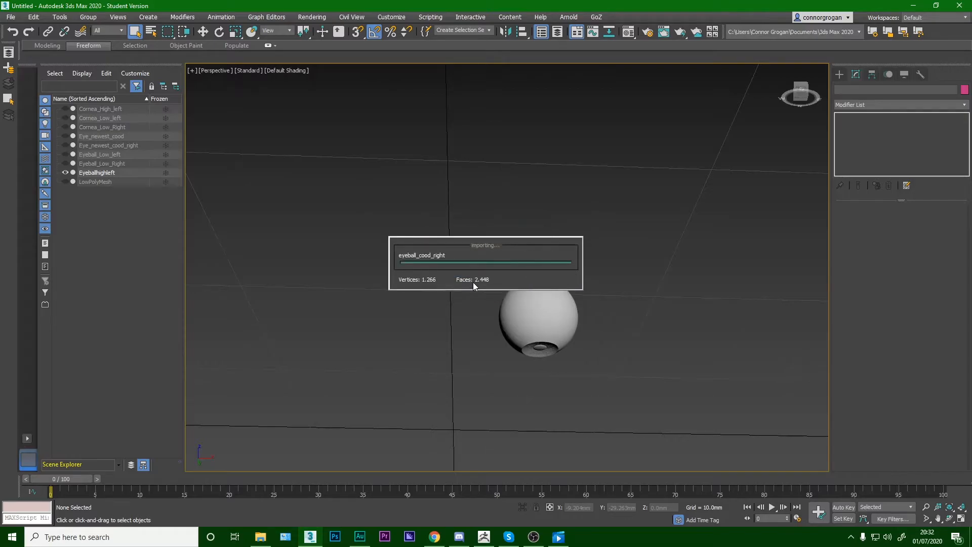
left_click(587, 303)
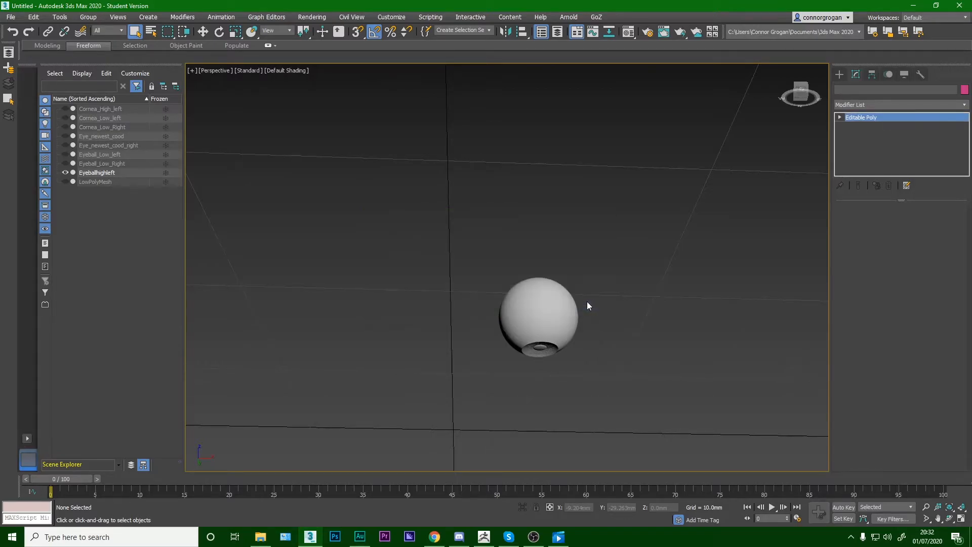
- Select the eyeball_cood_right and Eyeballhighleft meshes together and unhide all objects in the scene
scroll(580, 296, "down", 10)
middle_click_drag(600, 284, 547, 280, "alt")
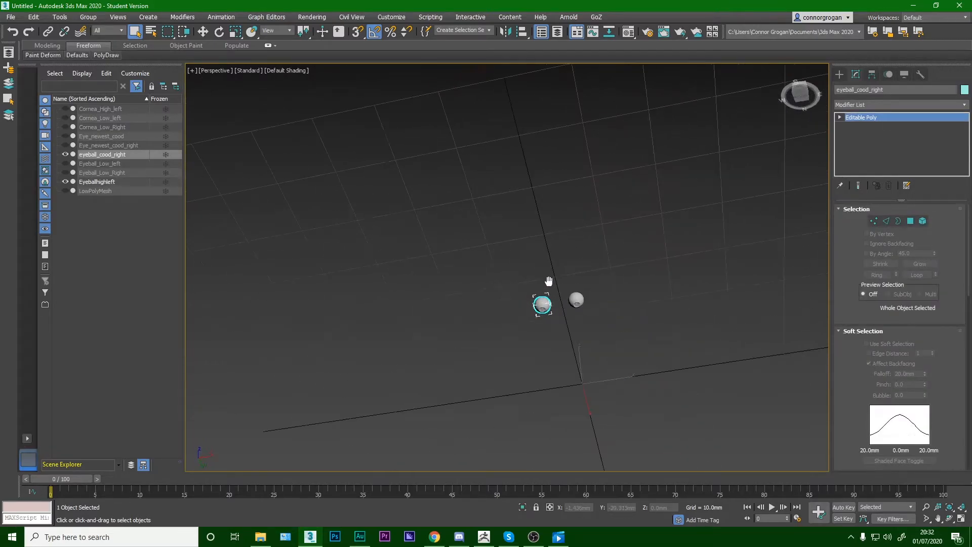
right_click(573, 263)
left_click(616, 220)
scroll(529, 386, "up", 6)
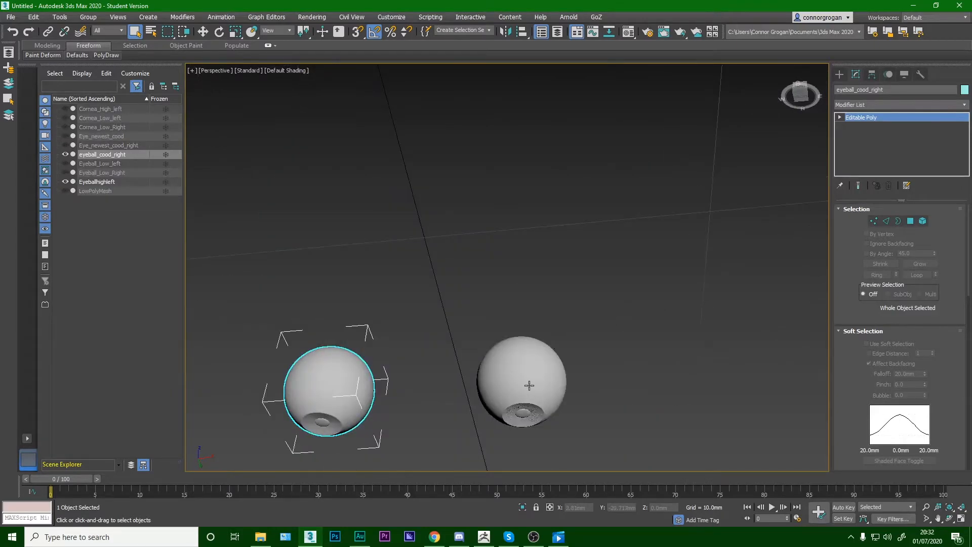
left_click(531, 360, "ctrl")
scroll(532, 354, "down", 6)
right_click(532, 351)
left_click(564, 306)
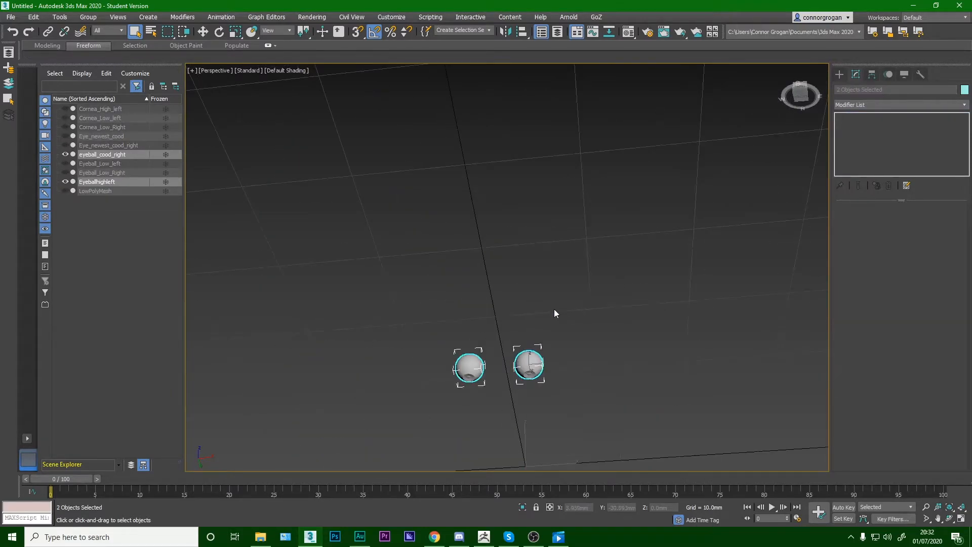
right_click(554, 268)
left_click(577, 237)
- Hide the Cornea_High_left and Cornea_Low_left meshes covering the left eyeball
mouse_move(557, 289)
middle_mouse_down("alt")
mouse_move(527, 303)
mouse_move(540, 292)
middle_mouse_up("alt")
scroll(524, 289, "up", 4)
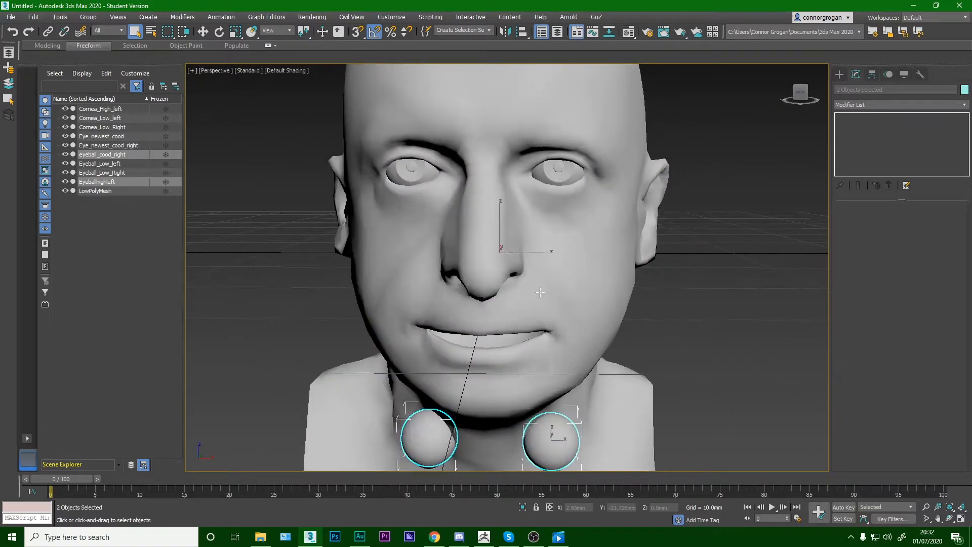
scroll(540, 292, "down", 2)
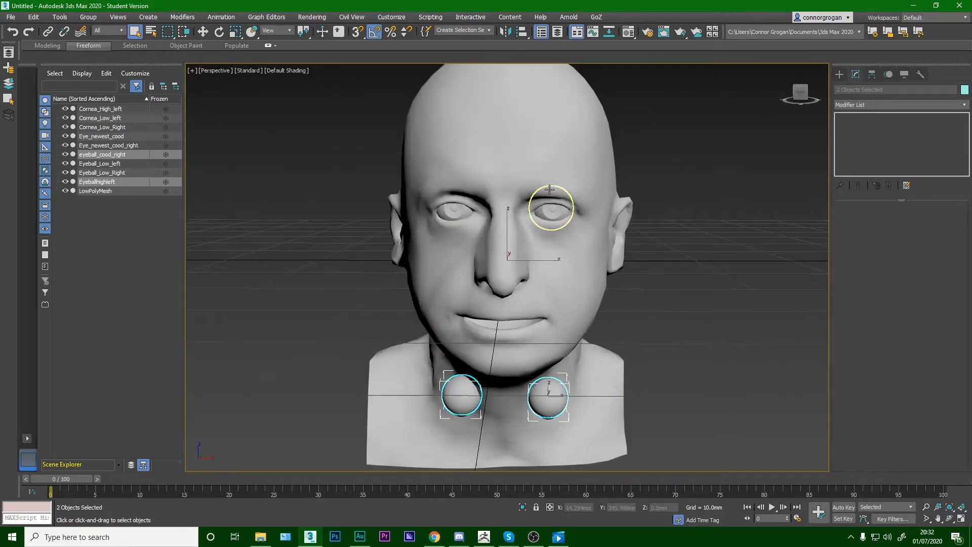
mouse_move(540, 292)
middle_mouse_down("alt")
mouse_move(536, 278)
mouse_move(524, 301)
mouse_move(542, 295)
middle_mouse_up("alt")
scroll(551, 356, "up", 7)
mouse_move(510, 336)
middle_mouse_down("alt")
mouse_move(537, 289)
mouse_move(503, 328)
middle_mouse_up("alt")
left_click(538, 265)
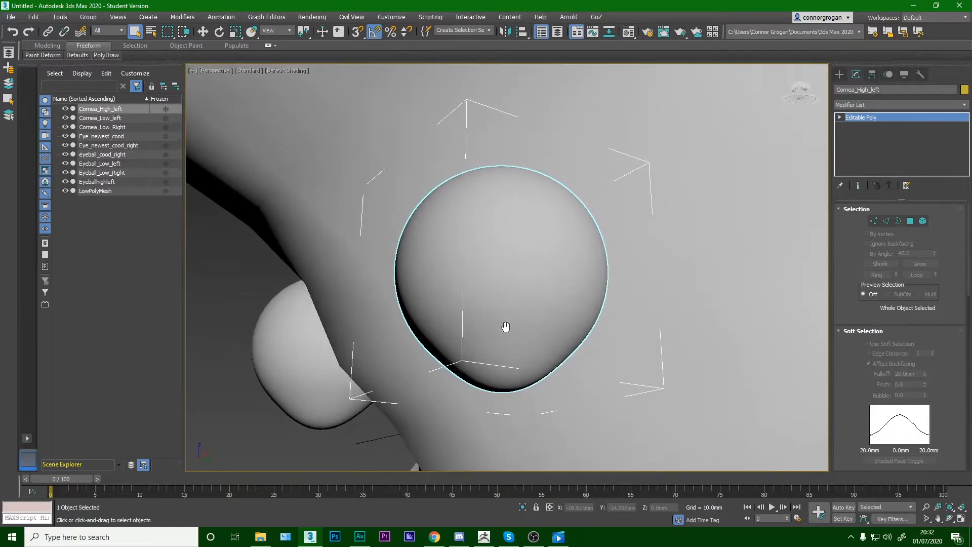
right_click(513, 276)
left_click(536, 241)
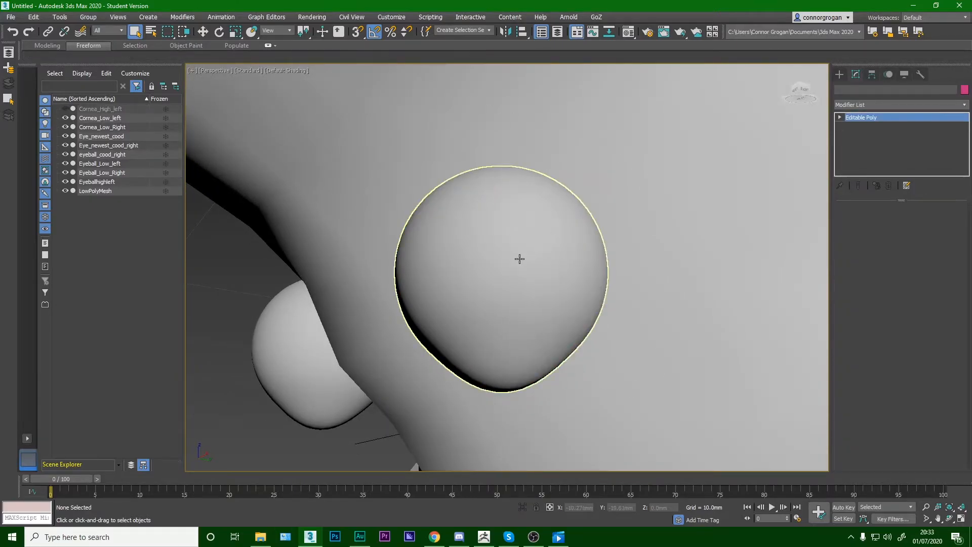
scroll(517, 273, "down", 8)
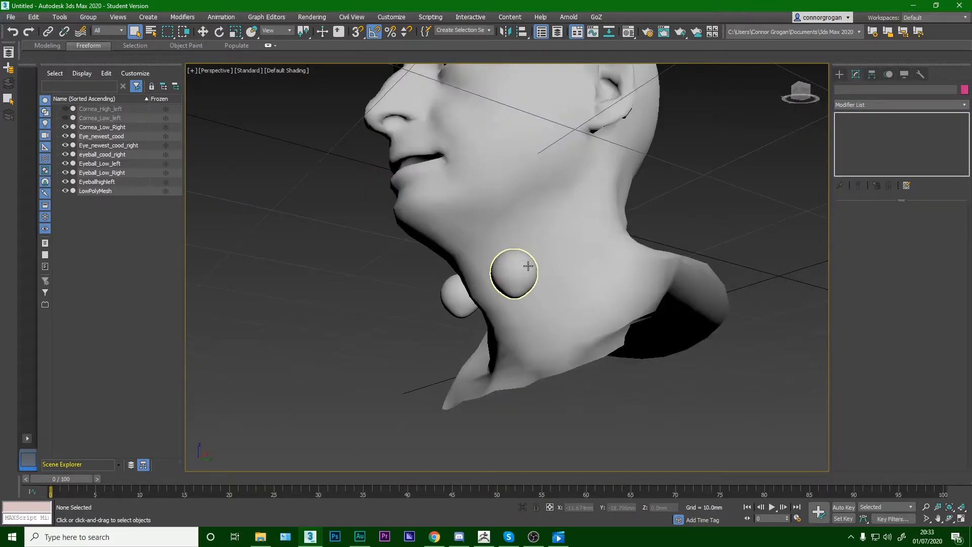
- Hide Eyeball_Low_left, and select the Eyeballhighleft mesh beneath it to examine it
left_click(529, 264)
right_click(525, 263)
left_click(524, 264)
right_click(523, 263)
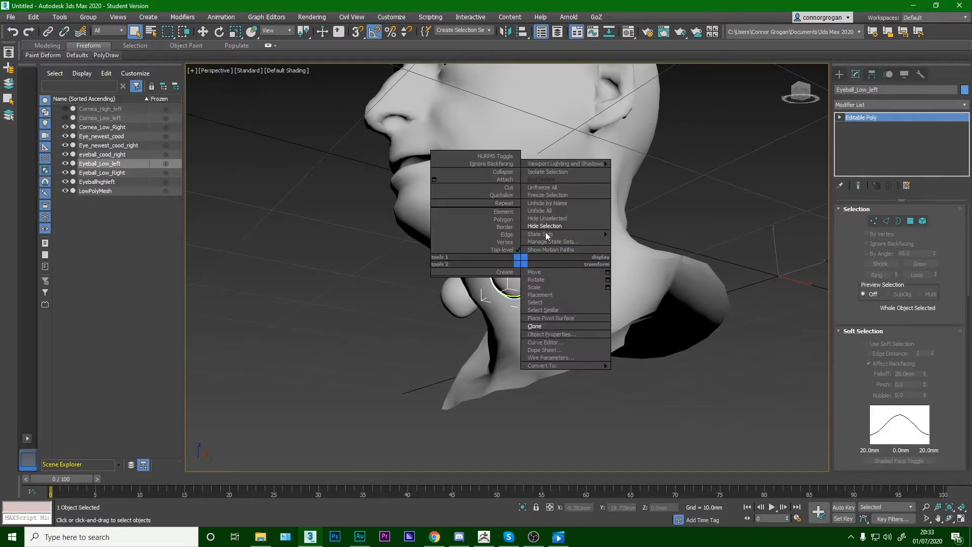
left_click(536, 257)
left_click(515, 269)
scroll(515, 269, "up", 5)
middle_click_drag(515, 269, 564, 299, "alt")
scroll(509, 276, "up", 4)
scroll(529, 307, "up", 2)
scroll(457, 313, "down", 10)
middle_click_drag(457, 313, 473, 271, "alt")
scroll(461, 258, "down", 5)
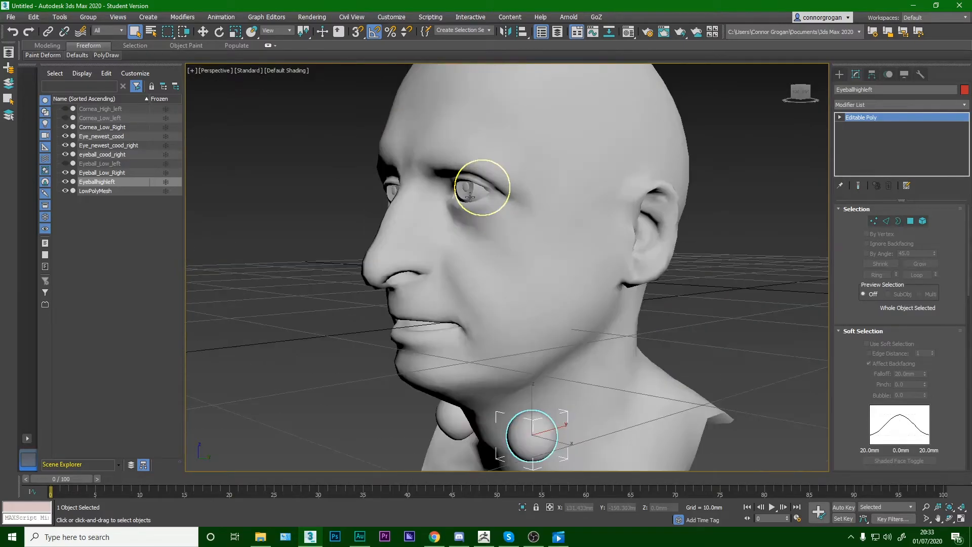
scroll(495, 325, "up", 5)
right_click(553, 338)
left_click(577, 304)
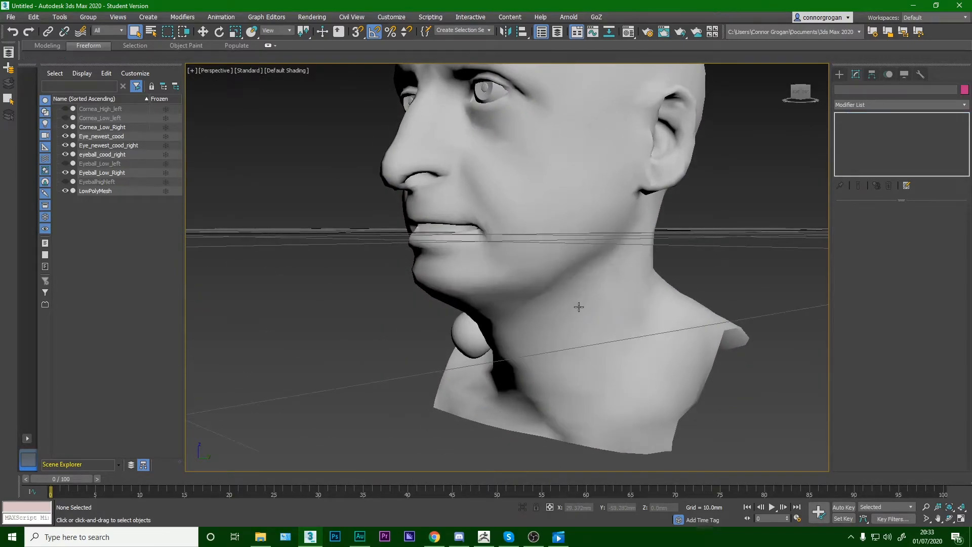
key("ctrl+z")
- Hide the Cornea_Low_Right and Eyeball_Low_Right meshes on the right eye
left_click(470, 332)
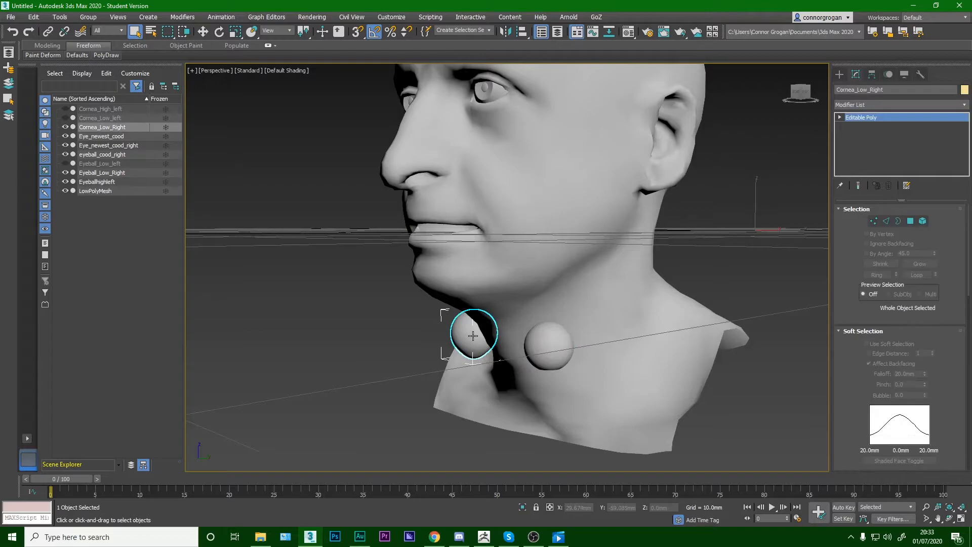
middle_click_drag(471, 332, 481, 329, "alt")
scroll(481, 329, "up", 3)
right_click(481, 328)
left_click(519, 294)
left_click(479, 335)
right_click(477, 333)
mouse_move(503, 307)
left_click(503, 290)
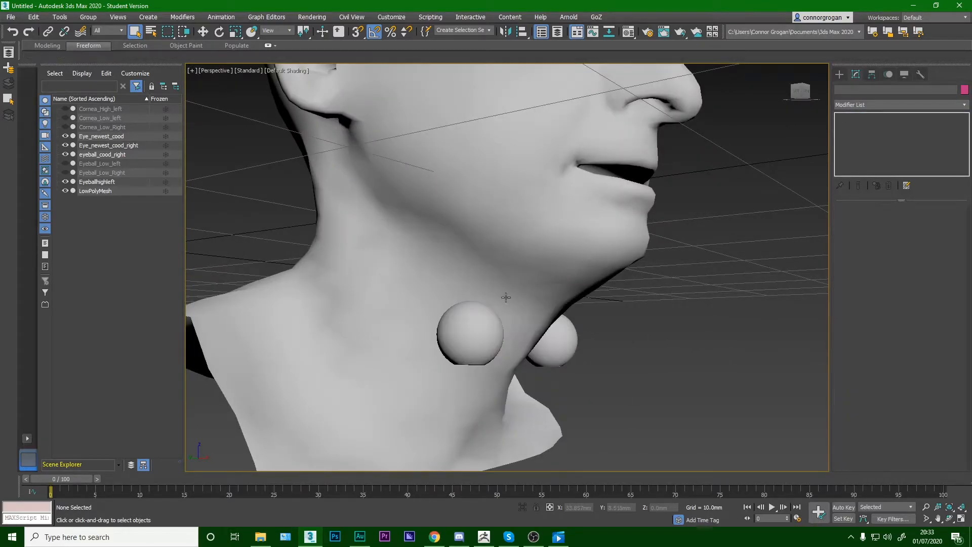
- Select the exposed eyeball_cood_right mesh and compare it with the left eyeball
left_click(483, 330)
scroll(447, 302, "up", 2)
middle_click_drag(490, 329, 476, 304, "alt")
scroll(447, 302, "down", 4)
scroll(476, 304, "up", 4)
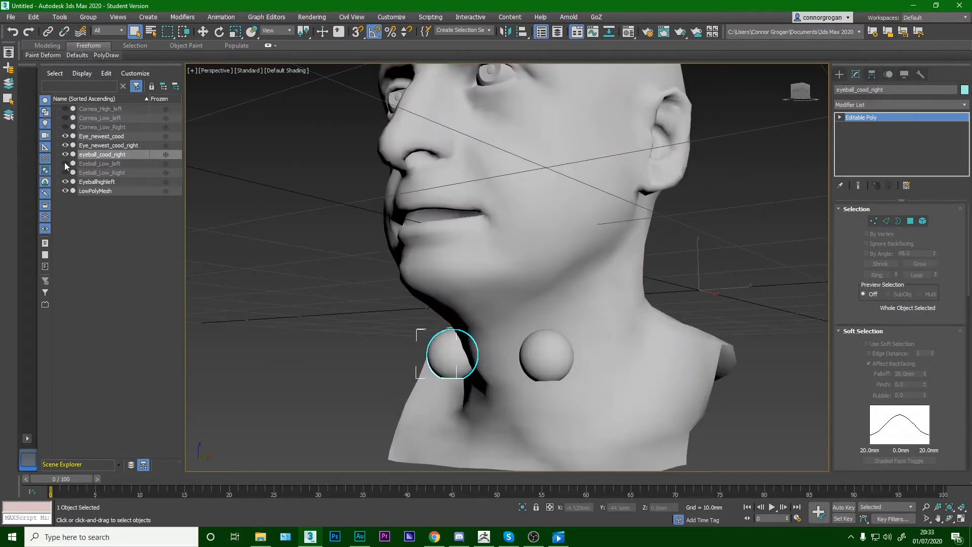
- Select Eyeballhighleft and make the hidden corneas and low-poly eyeballs visible again
left_click(557, 353)
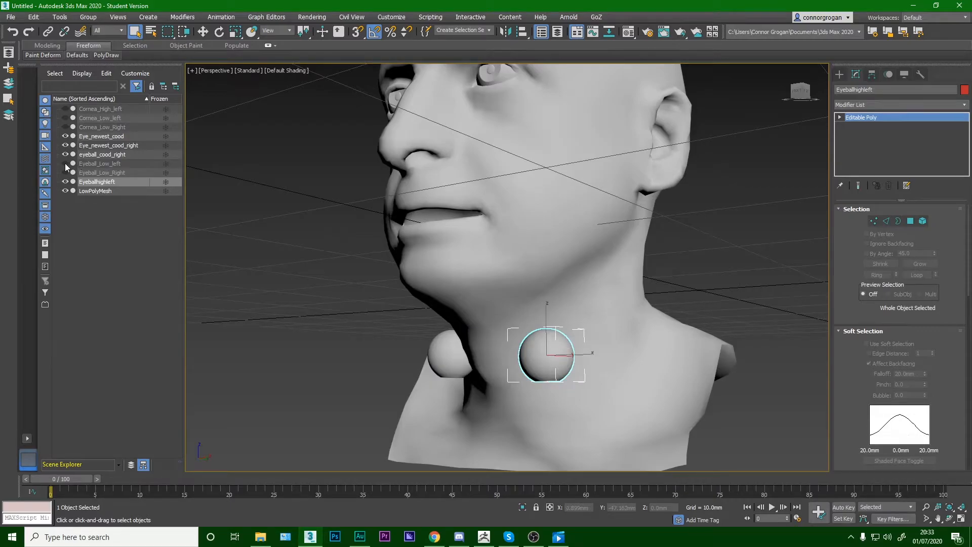
left_click(66, 127)
left_click(65, 118)
left_click(64, 109)
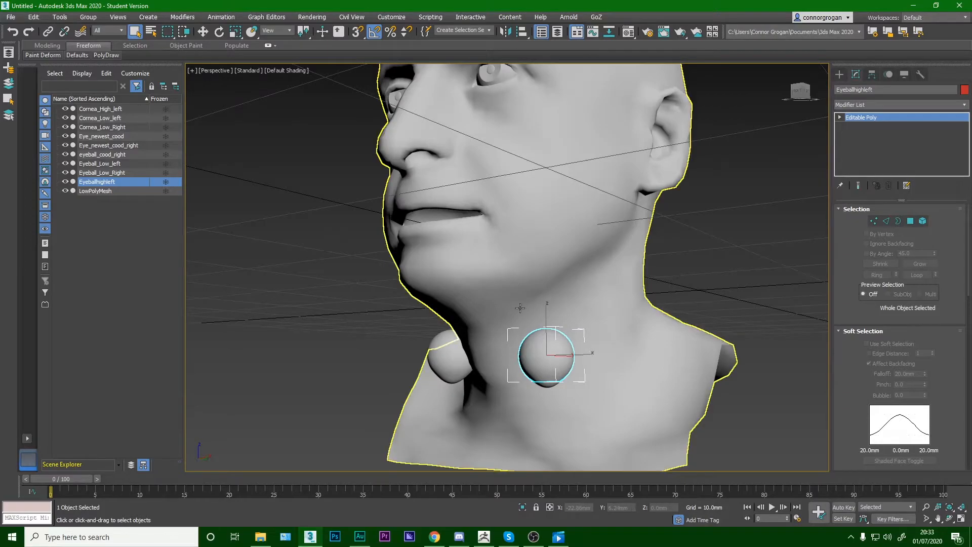
scroll(929, 263, "down", 5)
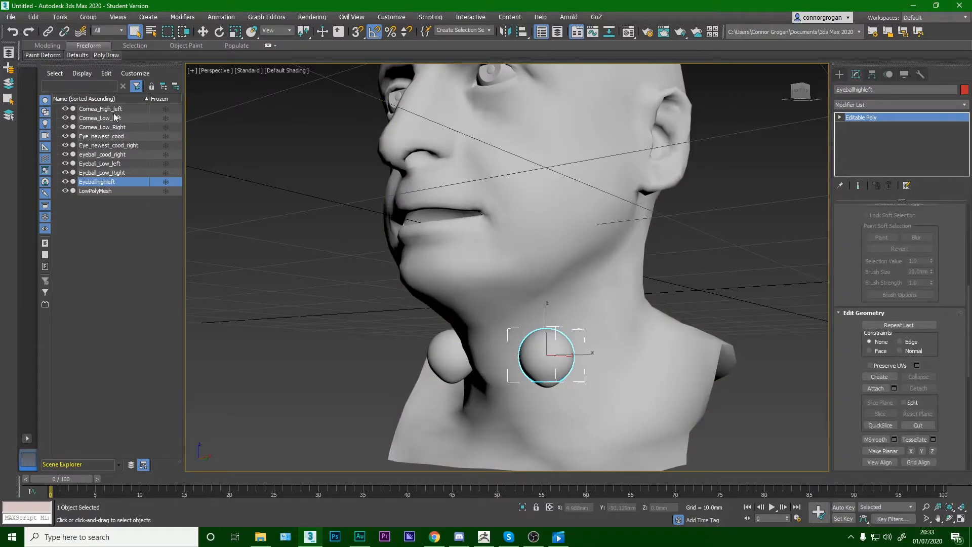
left_click(33, 18)
left_click(75, 168)
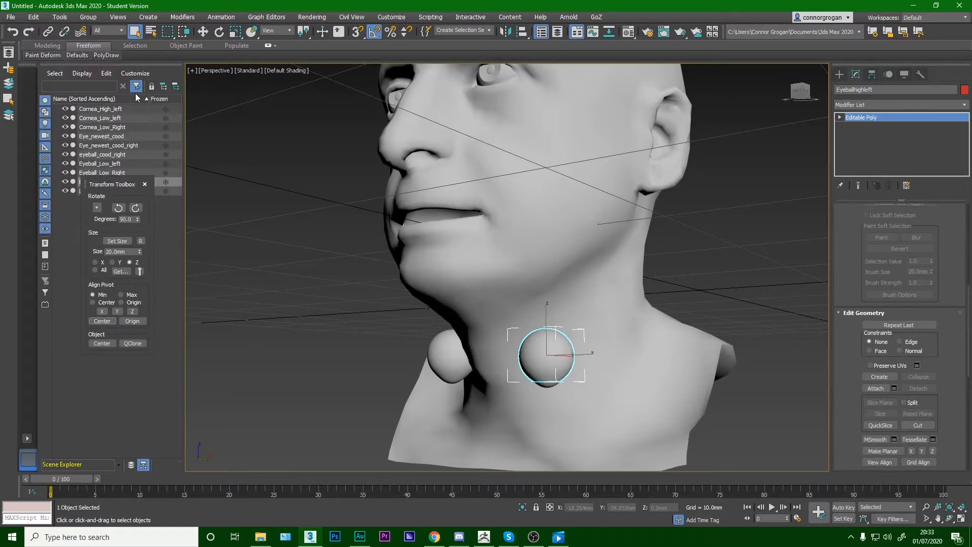
left_click(145, 184)
- Attach Cornea_High_left, Cornea_Low_left and Eyeball_Low_left to Eyeballhighleft, using Match Material IDs to Material with Condense Material and IDs enabled
left_click(875, 388)
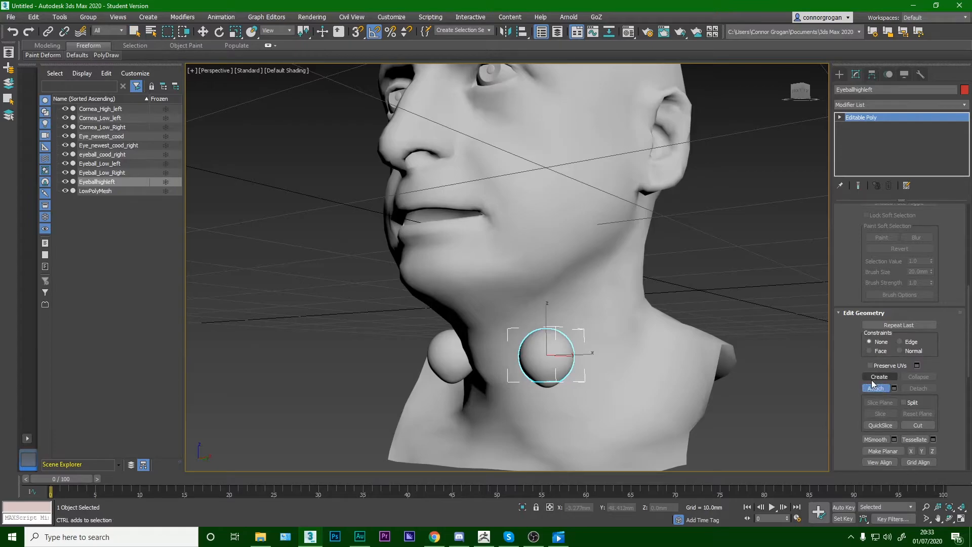
left_click(888, 388)
left_click(894, 389)
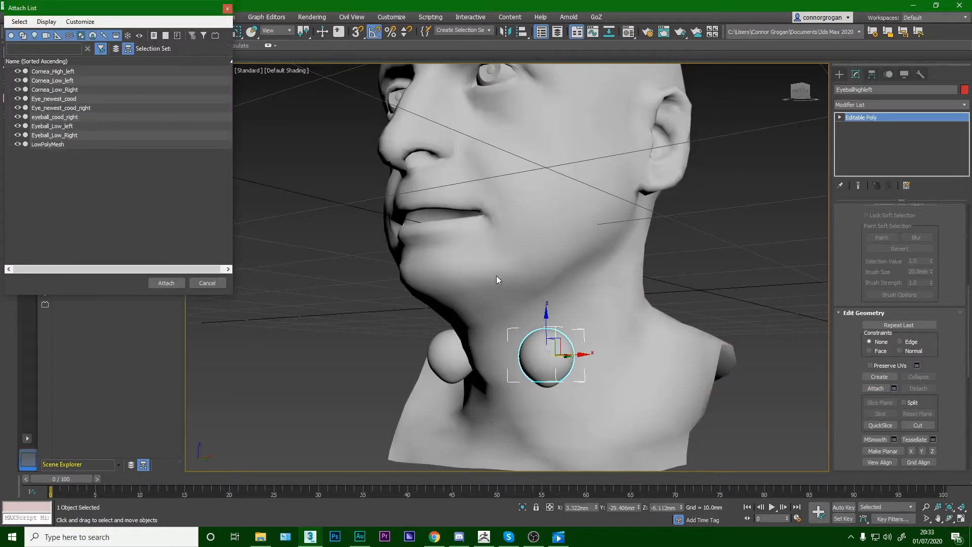
left_click(74, 119)
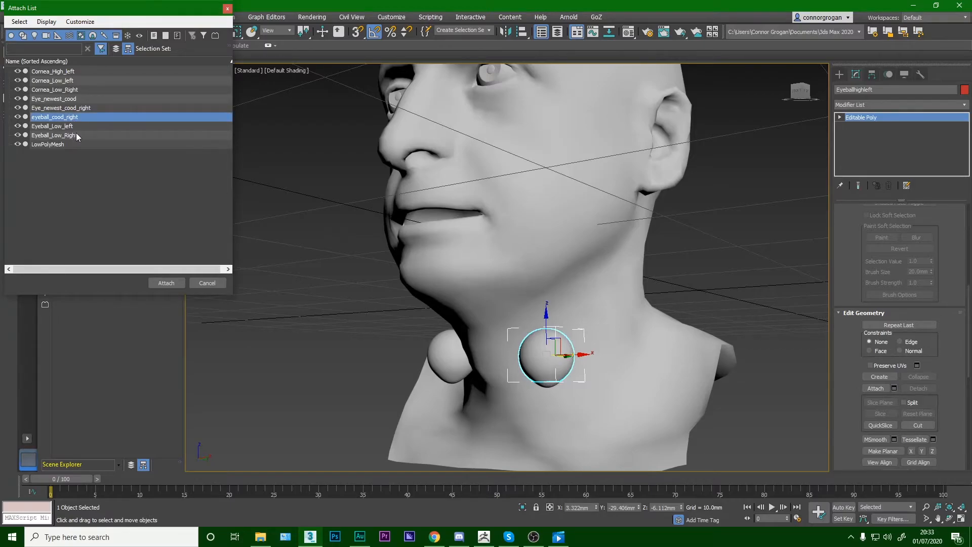
left_click(72, 127)
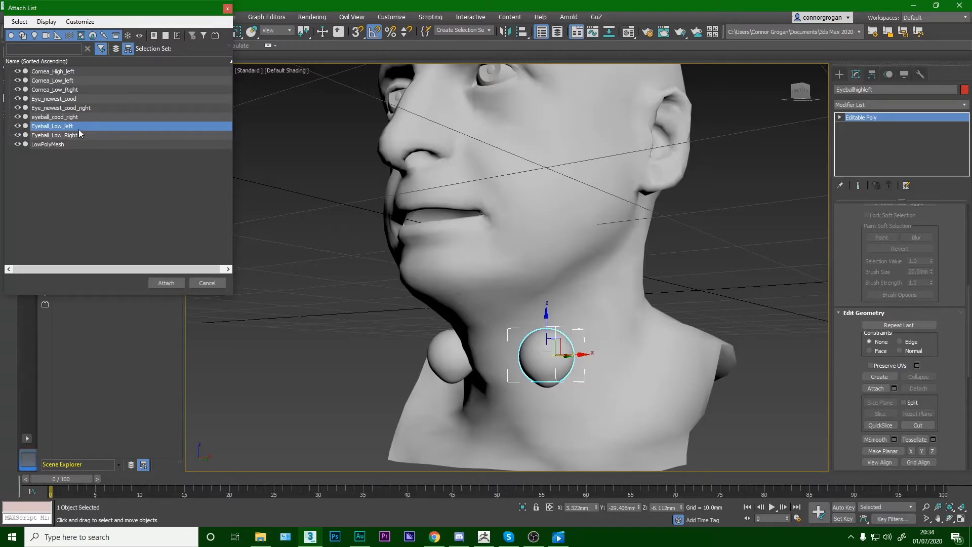
left_click(70, 82)
left_click(77, 71, "ctrl")
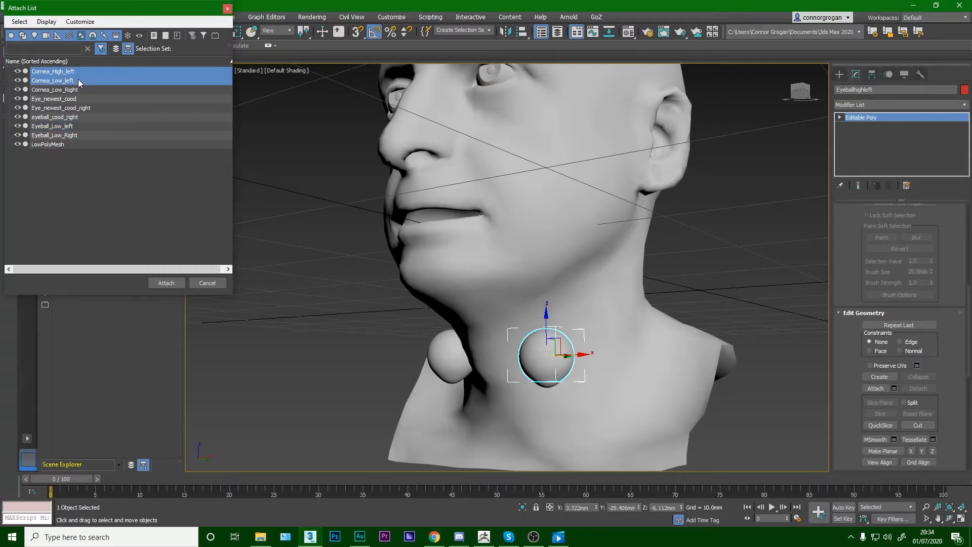
left_click(72, 127, "ctrl")
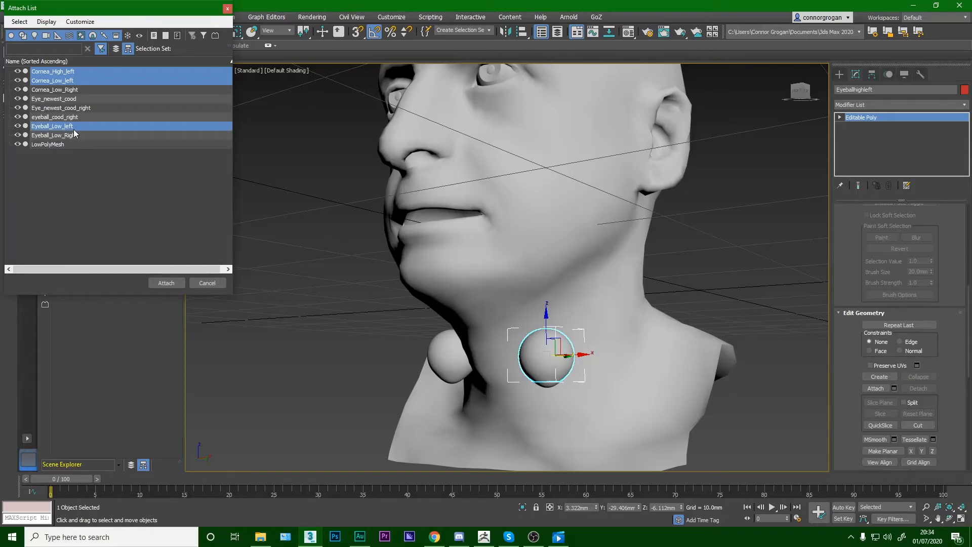
left_click(166, 283)
left_click(168, 283)
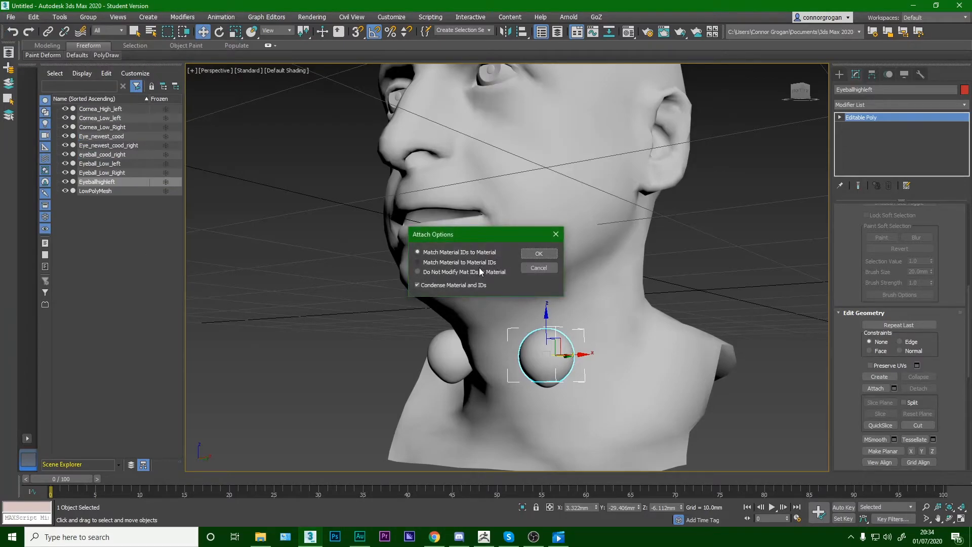
left_click(536, 258)
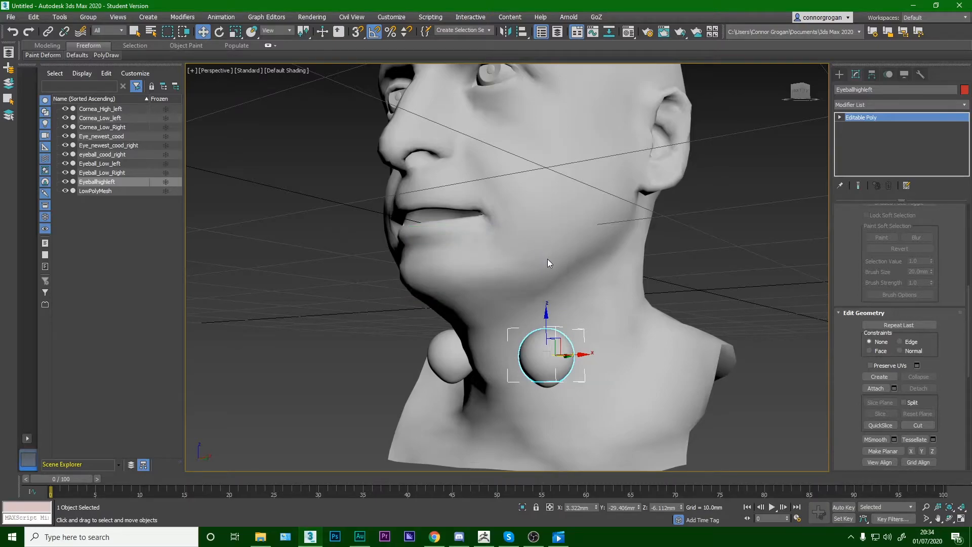
- Align the combined left eyeball to Eye_newest_cood, centre to centre on the X, Y and Z positions
middle_click_drag(546, 260, 504, 242, "alt")
scroll(516, 271, "up", 3)
scroll(504, 242, "down", 5)
scroll(504, 242, "up", 4)
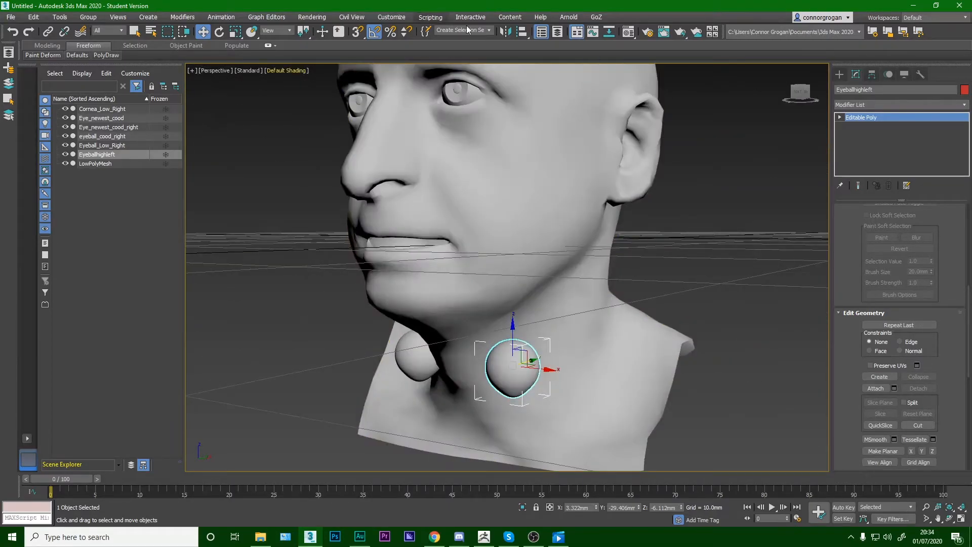
left_click(522, 32)
left_click(458, 89)
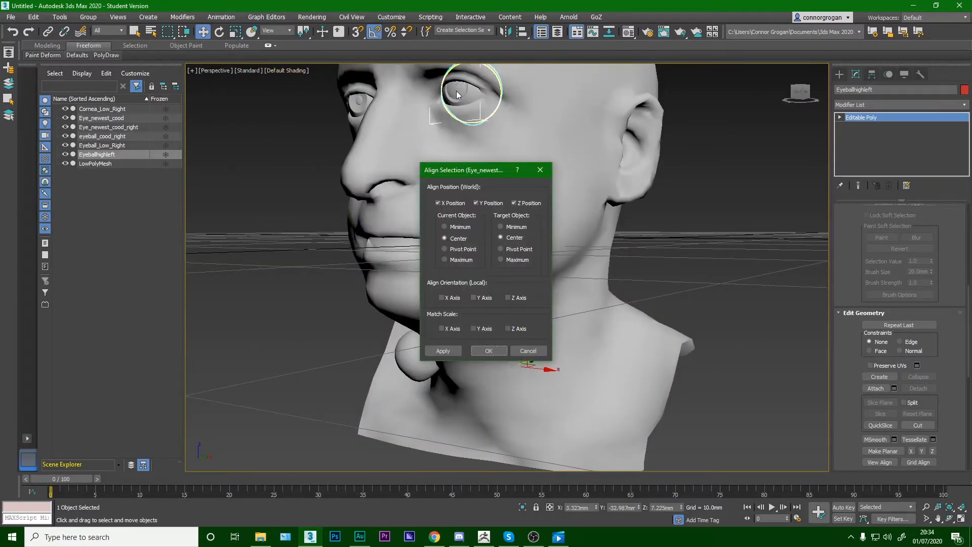
left_click(489, 350)
- Try shifting the aligned eyeball along Y to about -33.09 mm, and undo both the shift and the alignment
scroll(462, 159, "up", 6)
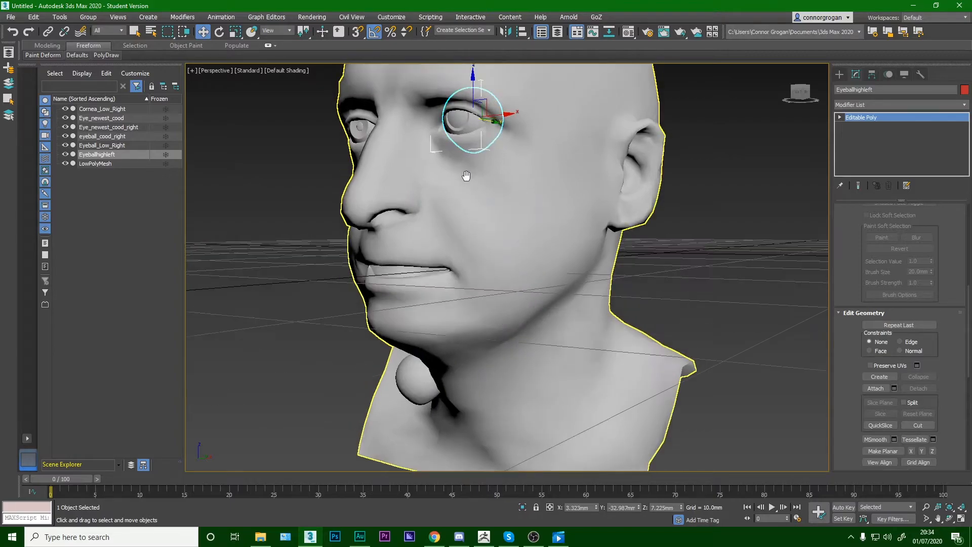
middle_click_drag(459, 247, 439, 246, "alt")
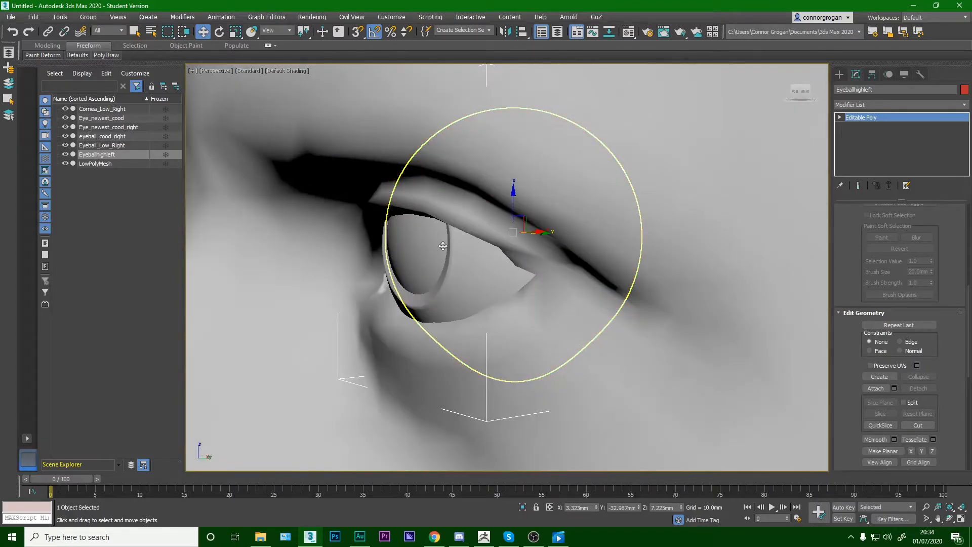
middle_click_drag(548, 233, 529, 238, "alt")
scroll(530, 238, "up", 4)
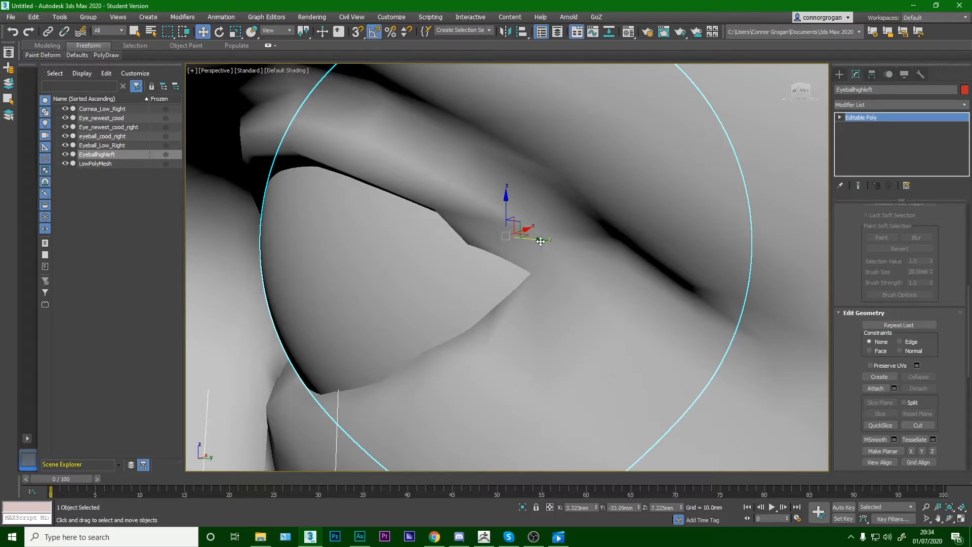
scroll(508, 240, "down", 10)
middle_click_drag(512, 244, 533, 235, "alt")
scroll(532, 235, "down", 5)
key("ctrl+z")
key("ctrl+z")
scroll(533, 235, "up", 10)
left_click(522, 31)
middle_click_drag(508, 186, 516, 247)
left_click(459, 158)
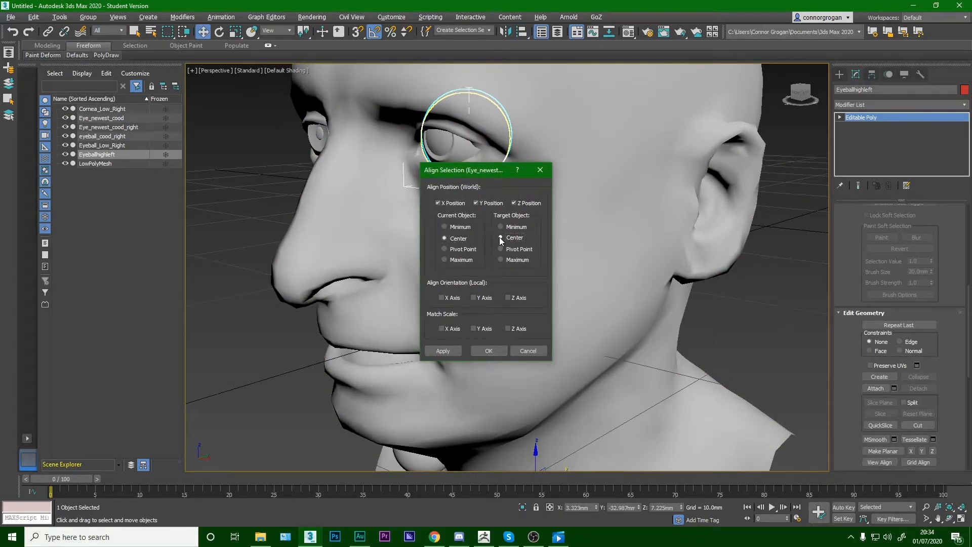
left_click(528, 351)
scroll(443, 215, "down", 6)
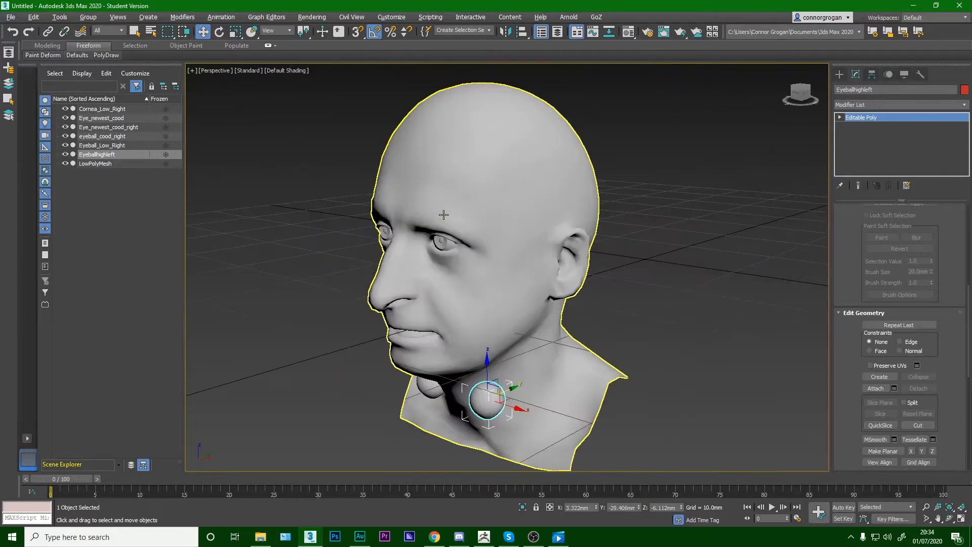
- Select Eye_newest_cood in the left eye socket and show the Transform Toolbox
left_click(446, 241)
left_click(36, 19)
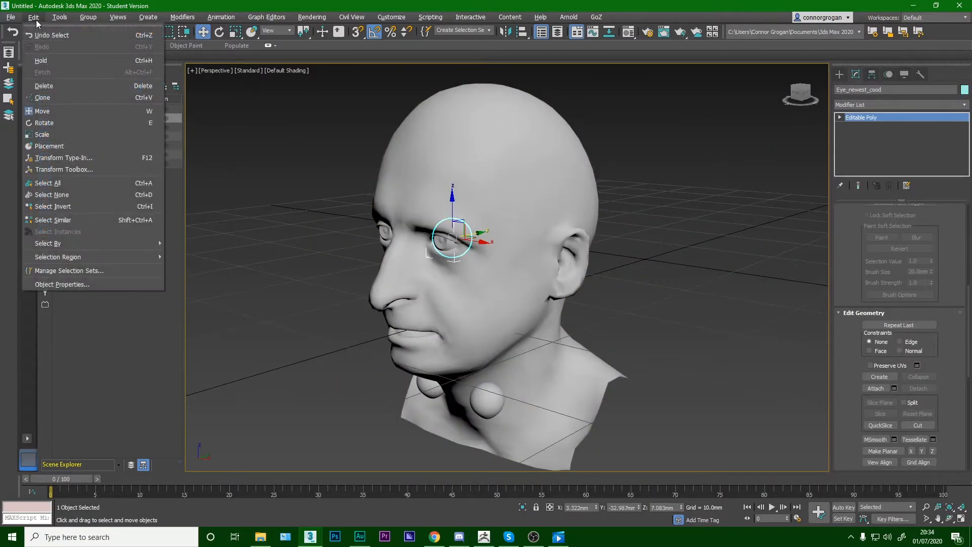
left_click(83, 171)
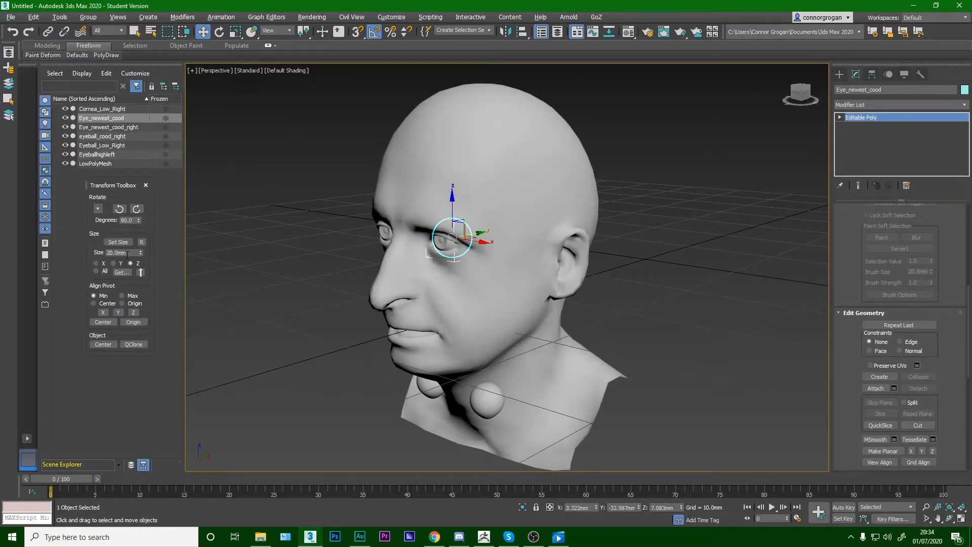
- Select Eyeballhighleft below the head and align its centre to the centre of Eye_newest_cood on all three position axes
left_click(491, 404)
scroll(484, 344, "up", 6)
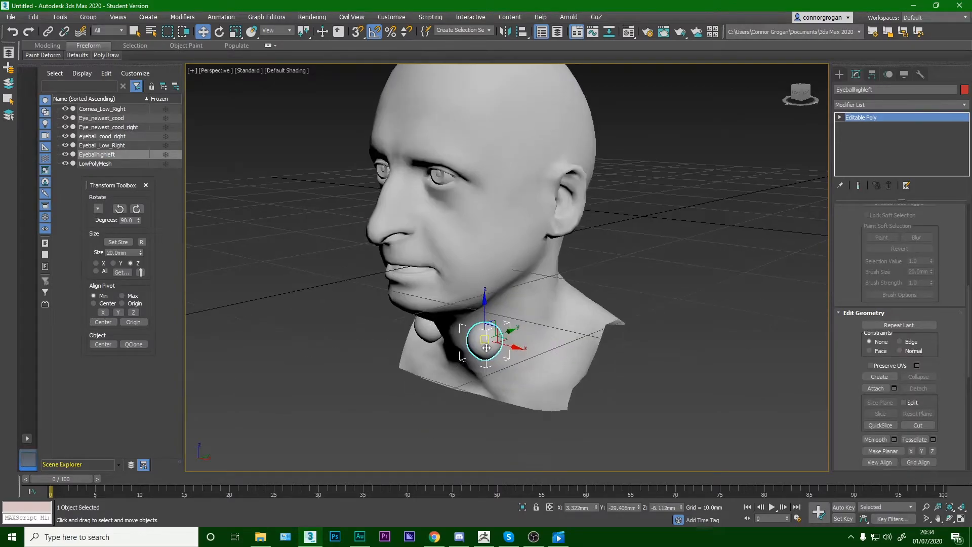
scroll(469, 308, "down", 8)
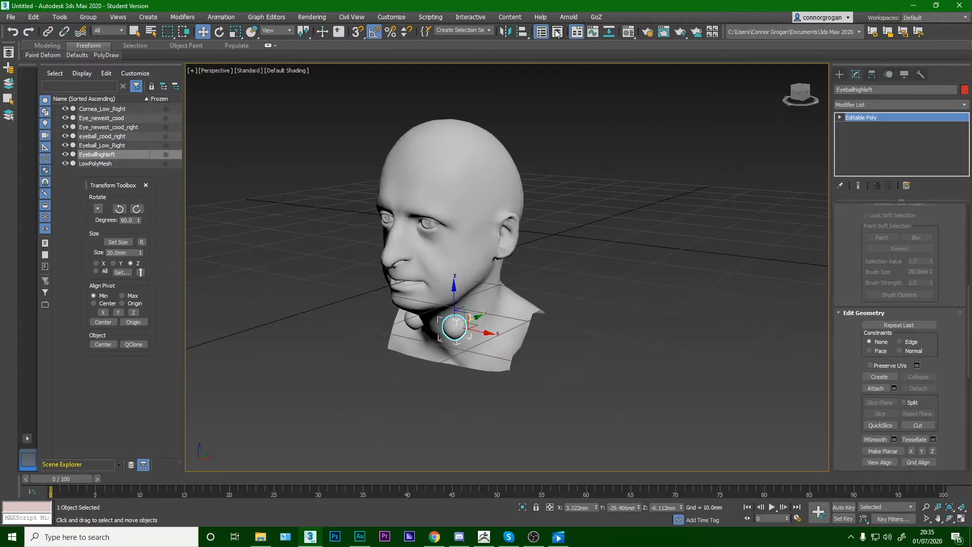
left_click(521, 32)
left_click(432, 226)
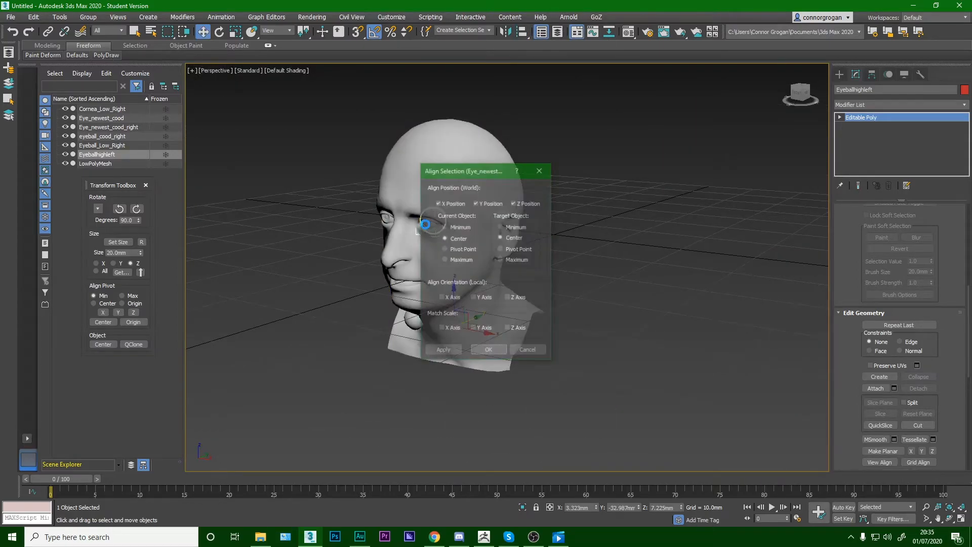
left_click(487, 351)
scroll(445, 228, "up", 6)
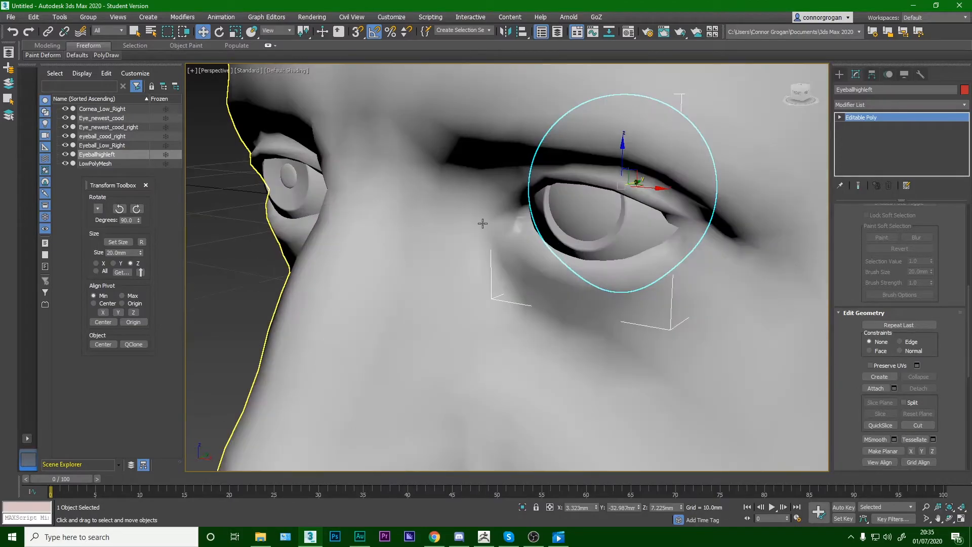
- Rotate Eyeballhighleft in the left socket, undoing the first attempt and rotating it again
left_click(223, 34)
left_click_drag(607, 204, 605, 156)
middle_click_drag(606, 158, 636, 153, "alt")
scroll(680, 209, "down", 4)
key("ctrl+z")
scroll(636, 153, "up", 5)
left_click_drag(636, 153, 683, 132)
middle_click_drag(602, 186, 540, 143, "alt")
- Lower Eyeballhighleft slightly within the eyelids to a Z position of about 7.135 mm
left_click(203, 31)
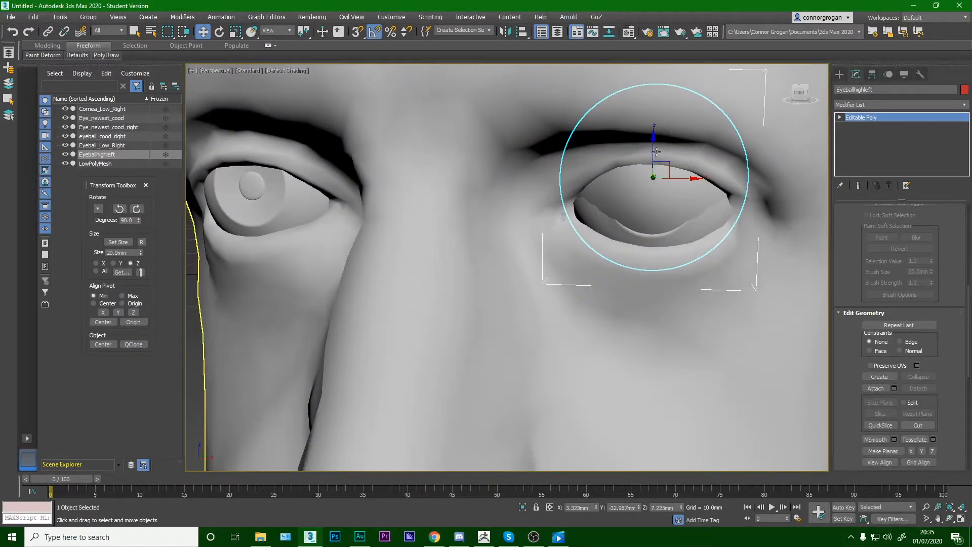
left_click_drag(655, 152, 655, 158)
middle_click_drag(659, 160, 549, 156, "alt")
key("ctrl+z")
left_click_drag(657, 153, 662, 161)
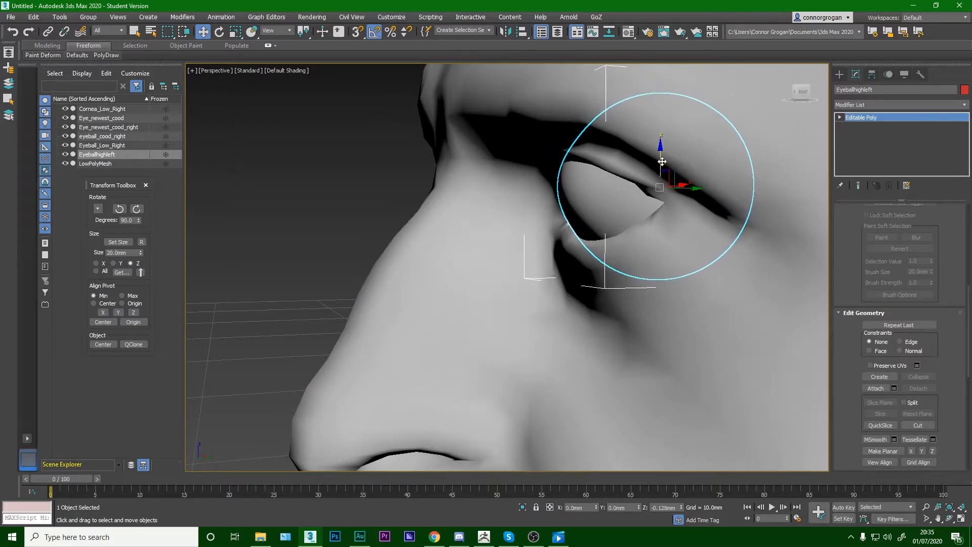
scroll(633, 167, "down", 6)
middle_click_drag(616, 173, 672, 177, "alt")
scroll(672, 177, "up", 5)
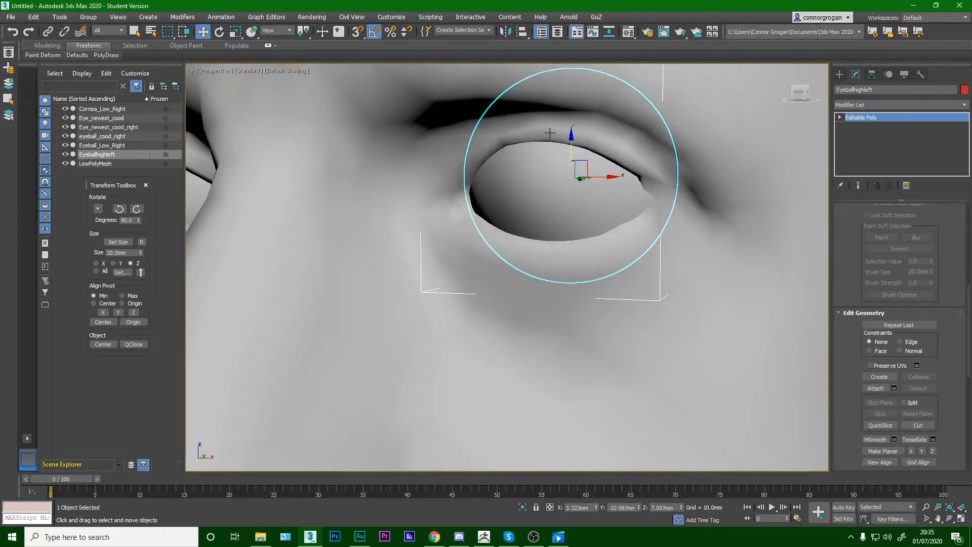
mouse_move(571, 144)
left_mouse_down()
mouse_move(571, 113)
mouse_move(571, 141)
left_mouse_up()
- Hide LowPolyMesh and select Eyeballhighleft to compare it with the overlapping old eyeball, briefly checking it in wireframe
left_click(694, 232)
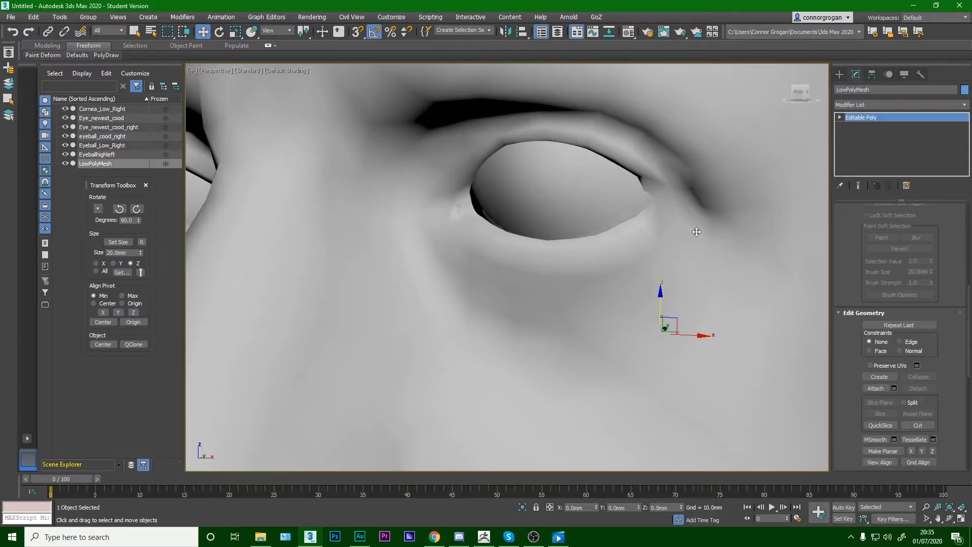
right_click(697, 228)
left_click(721, 205)
left_click(599, 172)
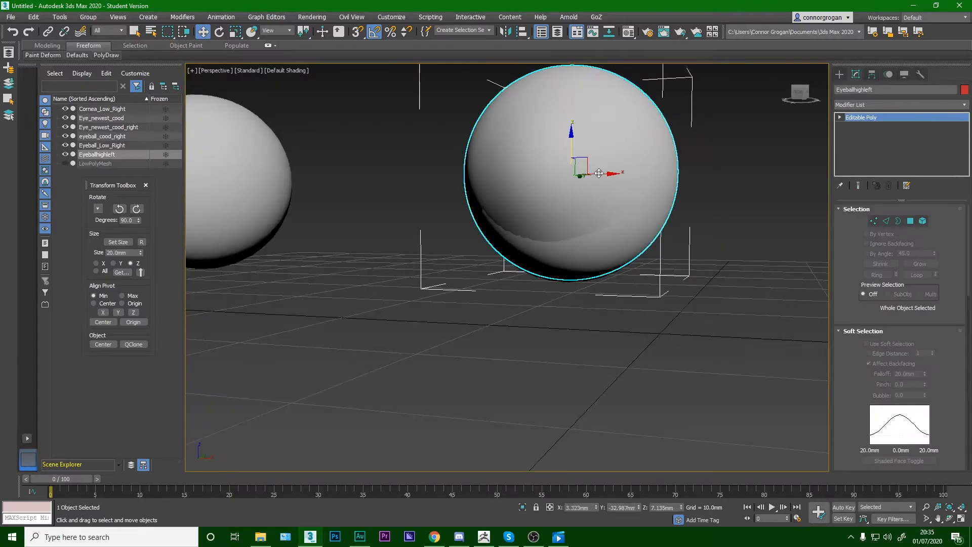
middle_click_drag(599, 176, 553, 266)
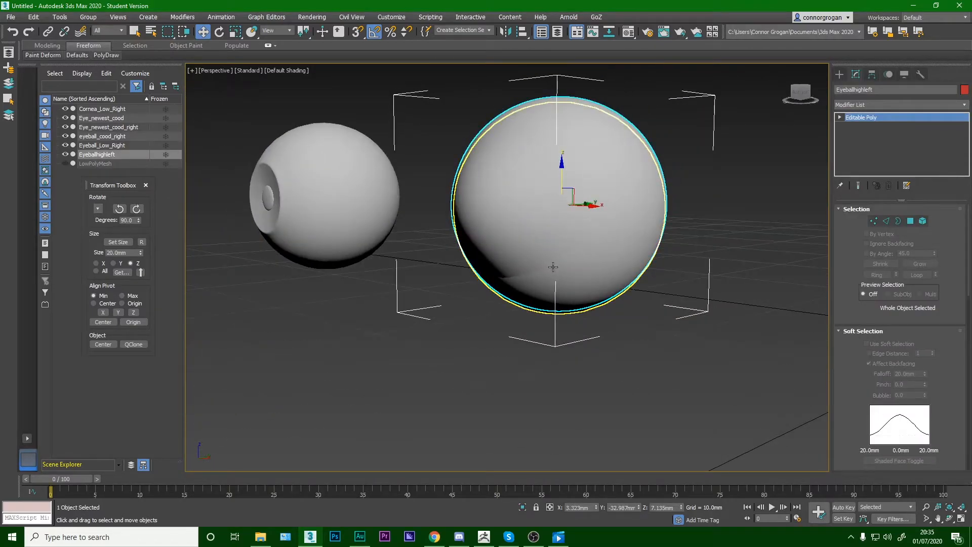
key("F3")
key("F3")
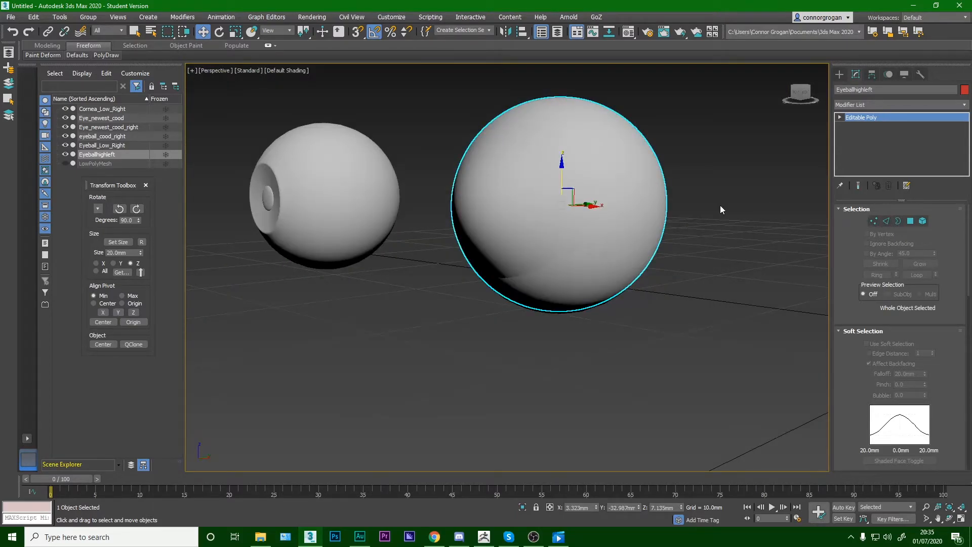
- Lower Eyeballhighleft to a Z position of about 7.074 mm and turn on the edged faces display
left_click_drag(560, 172, 559, 99)
middle_click_drag(580, 137, 493, 170, "alt")
key("ctrl+z")
scroll(511, 205, "up", 2)
left_click_drag(512, 205, 515, 214)
key("F4")
scroll(516, 214, "down", 10)
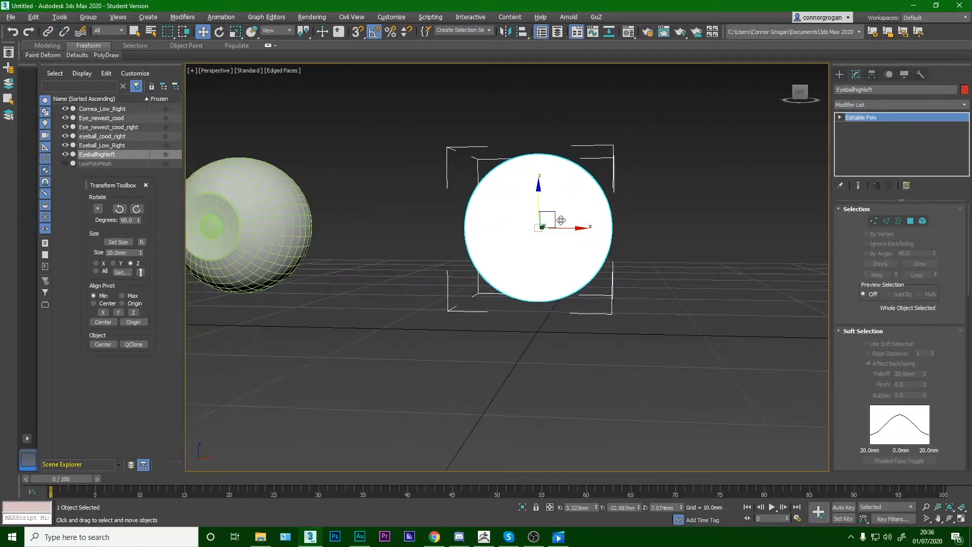
- Select Eyeball_Low_Right and examine its mesh beside the other eyeballs
left_click(510, 389)
middle_click_drag(510, 389, 512, 340, "alt")
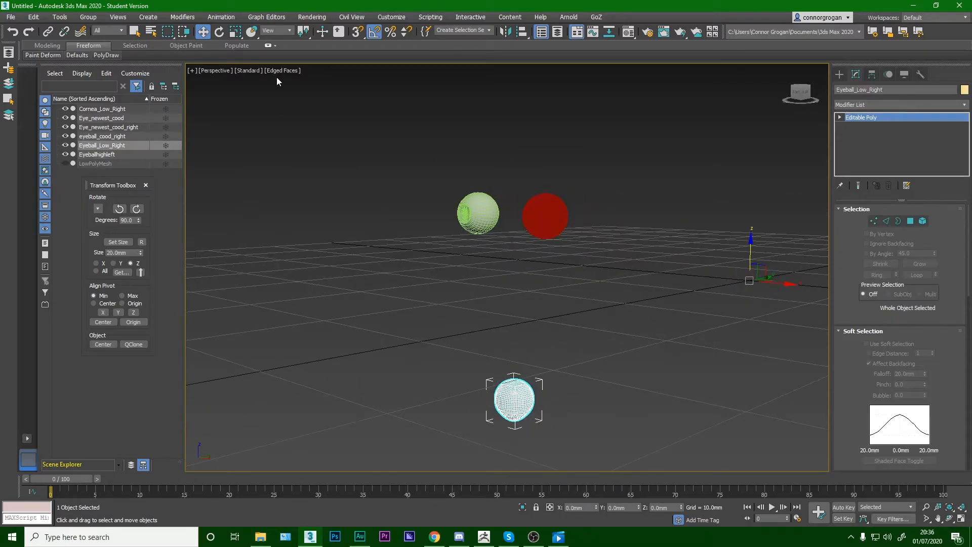
middle_click_drag(408, 209, 501, 238, "alt")
scroll(499, 243, "down", 4)
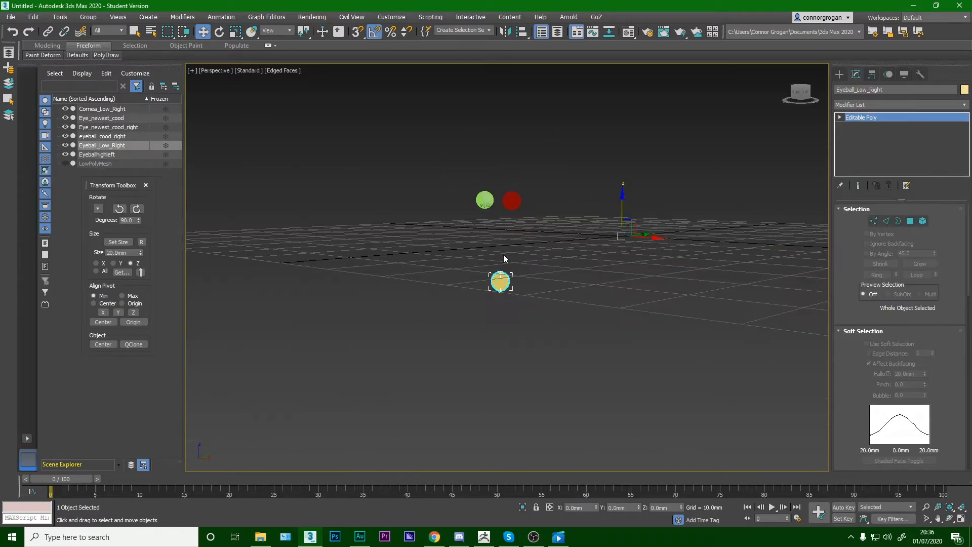
scroll(501, 253, "up", 6)
scroll(581, 242, "down", 6)
right_click(582, 241)
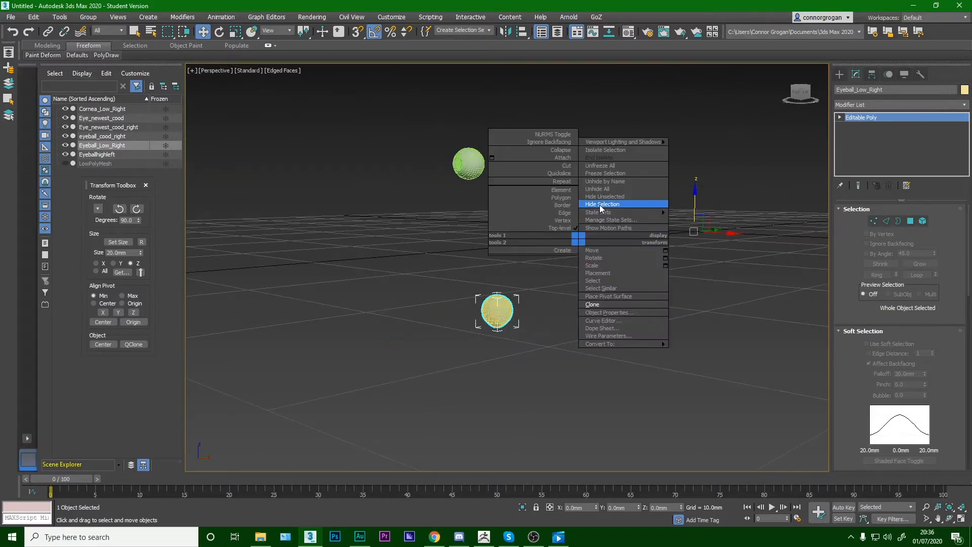
- Hide Eyeballhighleft and delete the old left eye mesh Eye_newest_cood beneath it
scroll(518, 155, "up", 8)
left_click(571, 223)
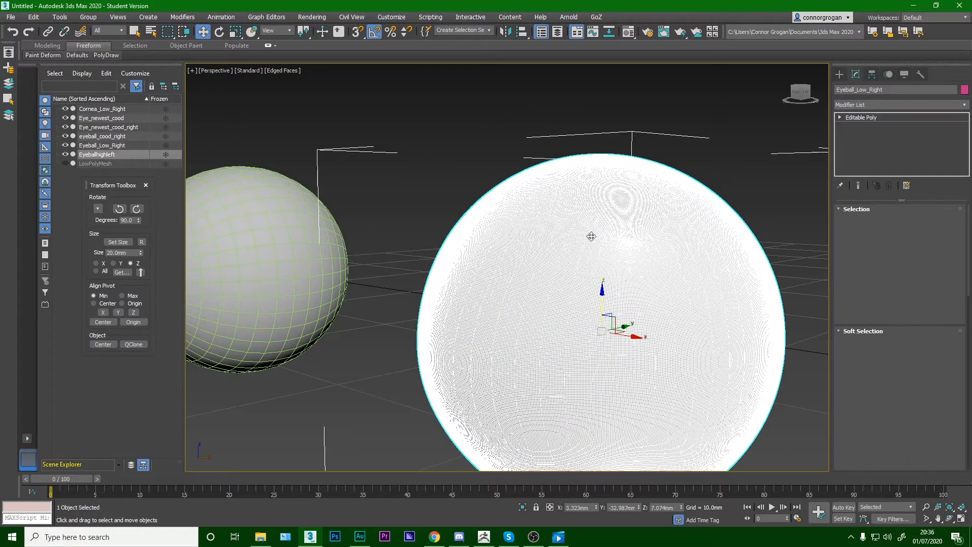
scroll(583, 237, "down", 2)
middle_click_drag(583, 237, 579, 243, "alt")
right_click(579, 239)
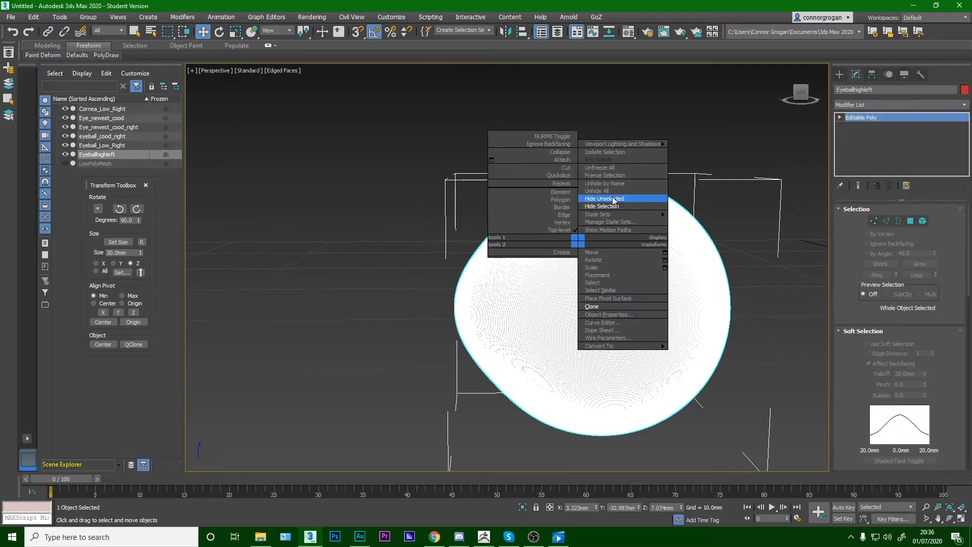
left_click(604, 202)
left_click(604, 272)
key("Delete")
scroll(603, 284, "down", 5)
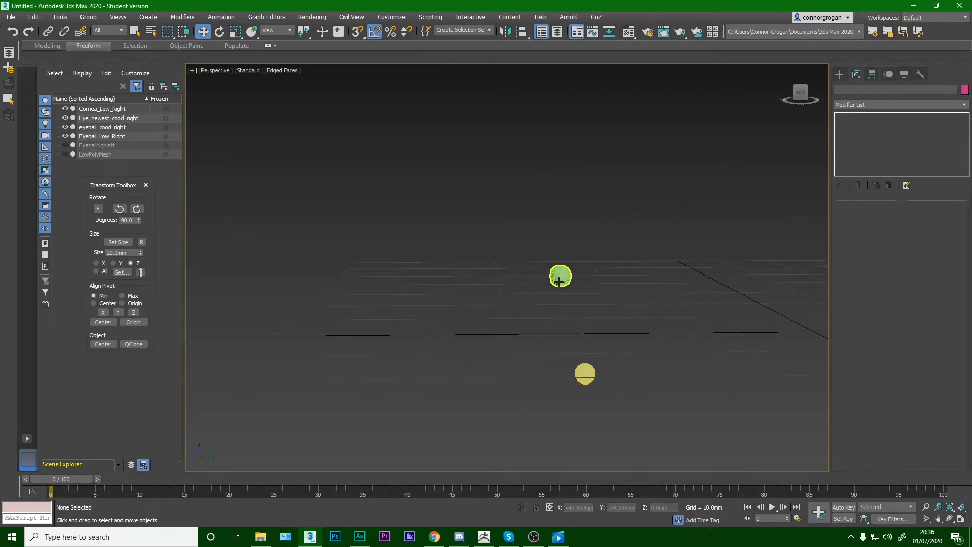
- Unhide all hidden objects so the head and left eyeball appear with the right eye meshes
left_click(590, 374)
middle_click_drag(593, 372, 541, 360, "alt")
right_click(534, 311)
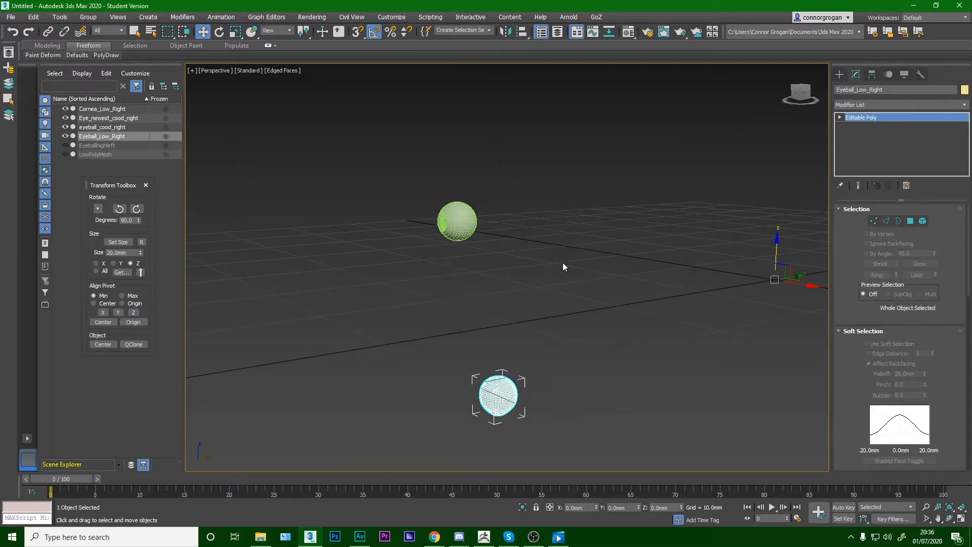
left_click(565, 262)
- Hide LowPolyMesh to leave only the eye meshes in view
middle_click_drag(531, 297, 574, 265, "alt")
left_click(574, 265)
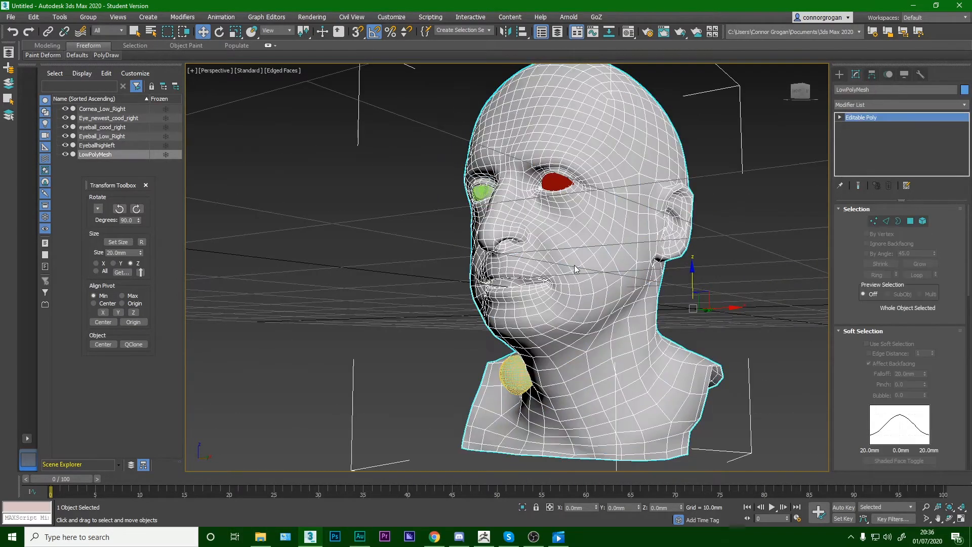
right_click(572, 264)
left_click(602, 222)
- Select Eyeball_Low_Right below the other eyeballs and center its pivot on the mesh
scroll(538, 348, "up", 5)
left_click(510, 380)
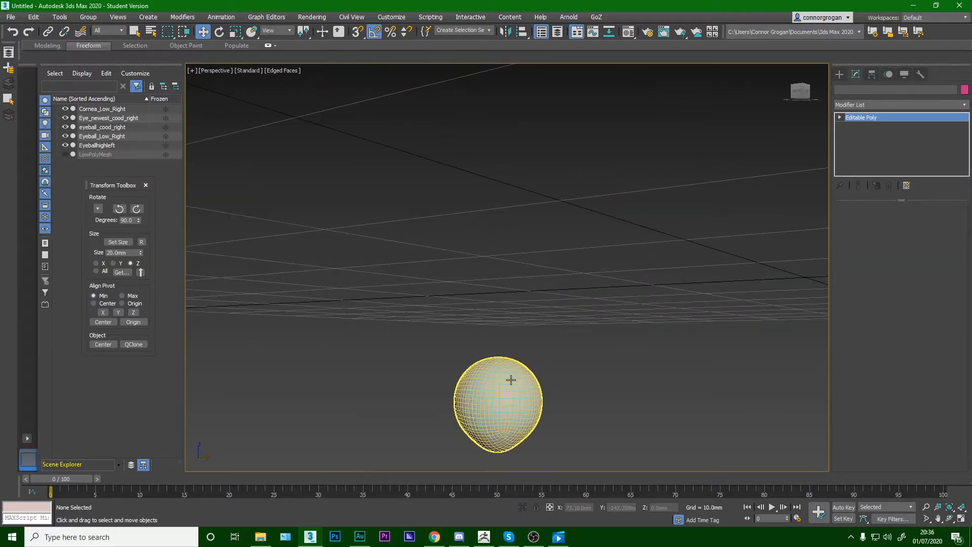
middle_click_drag(511, 383, 508, 307, "alt")
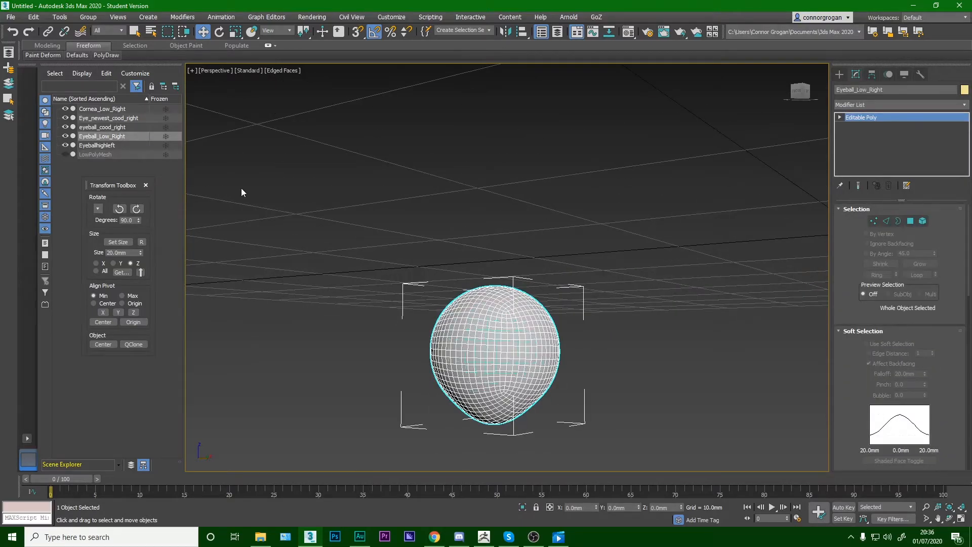
scroll(235, 191, "down", 5)
middle_click_drag(336, 147, 408, 208, "alt")
scroll(360, 187, "up", 3)
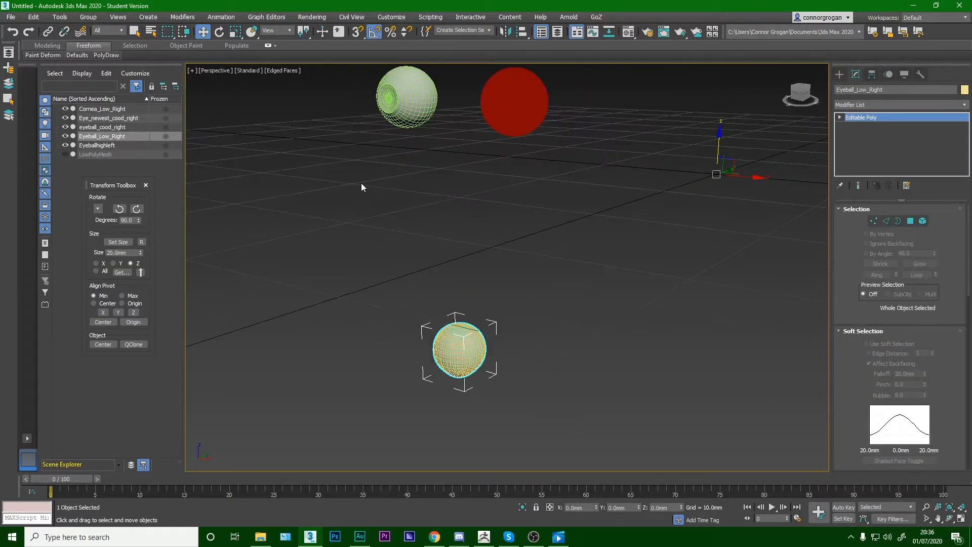
middle_click_drag(359, 186, 454, 229)
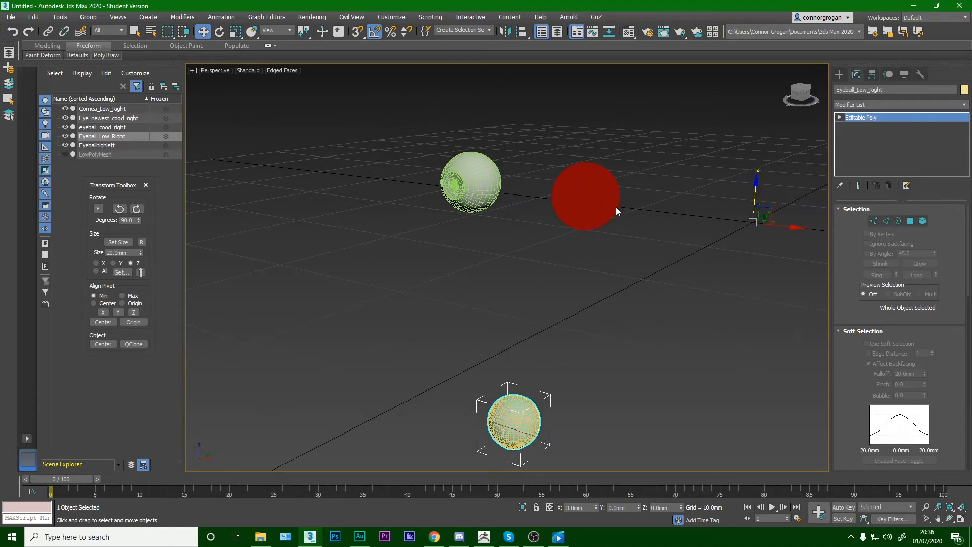
left_click(109, 322)
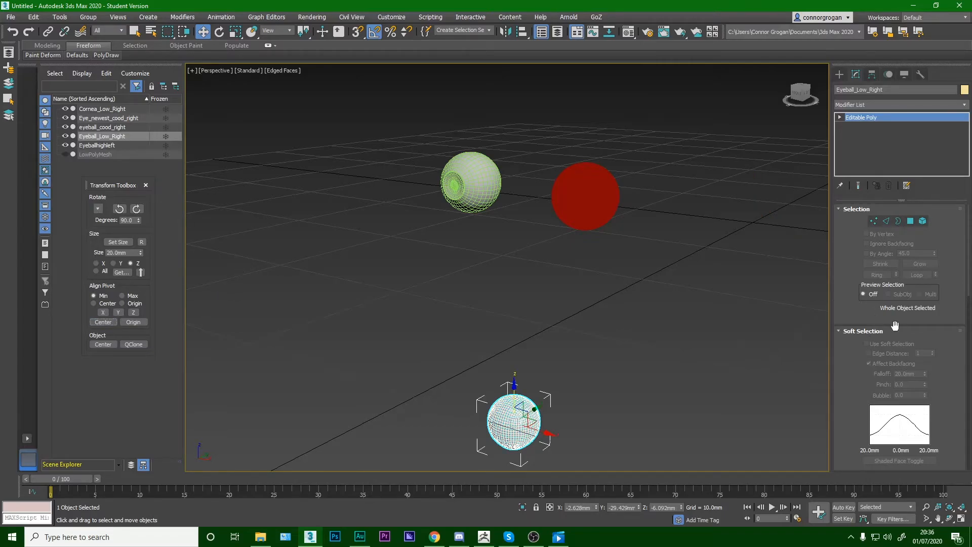
- Attach Cornea_Low_Right to Eyeball_Low_Right using the attach list
scroll(895, 325, "down", 4)
left_click(886, 419)
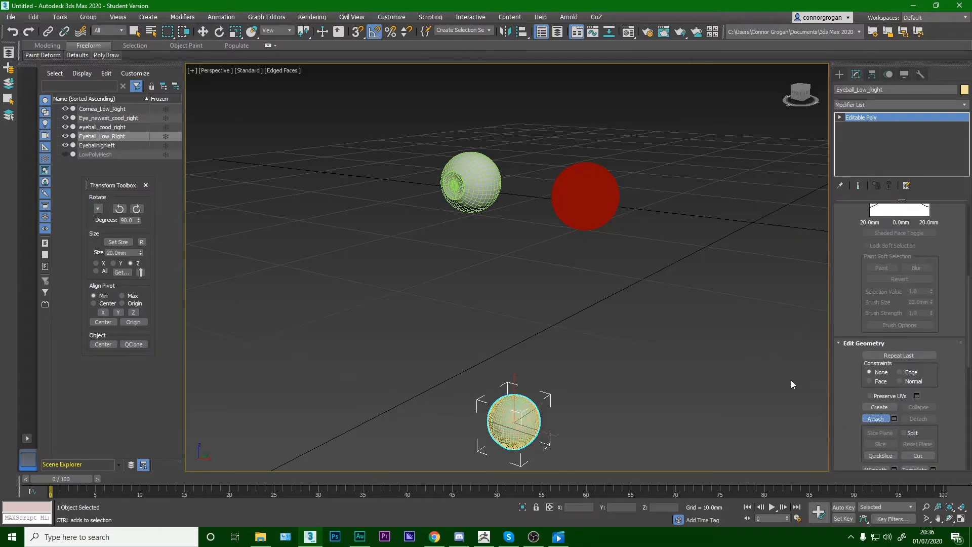
left_click(894, 419)
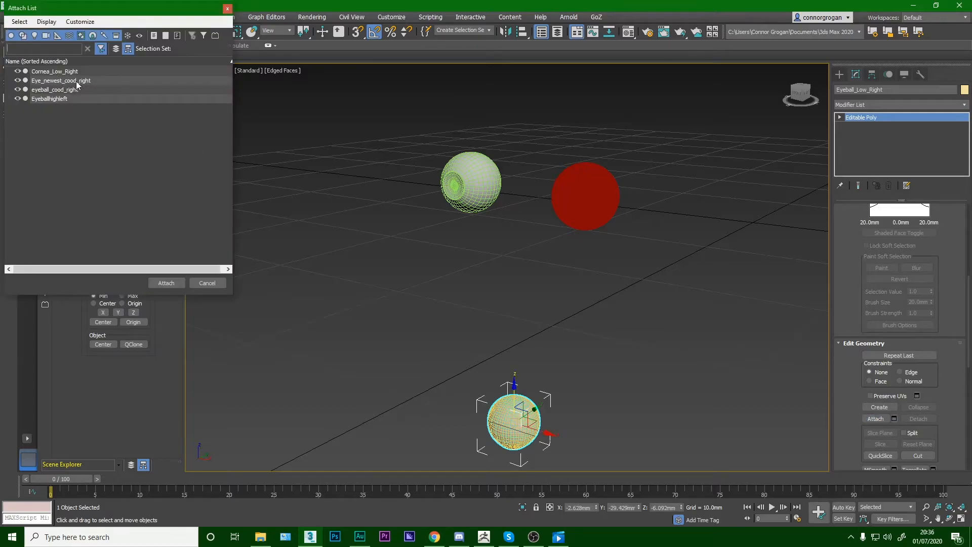
left_click(70, 71)
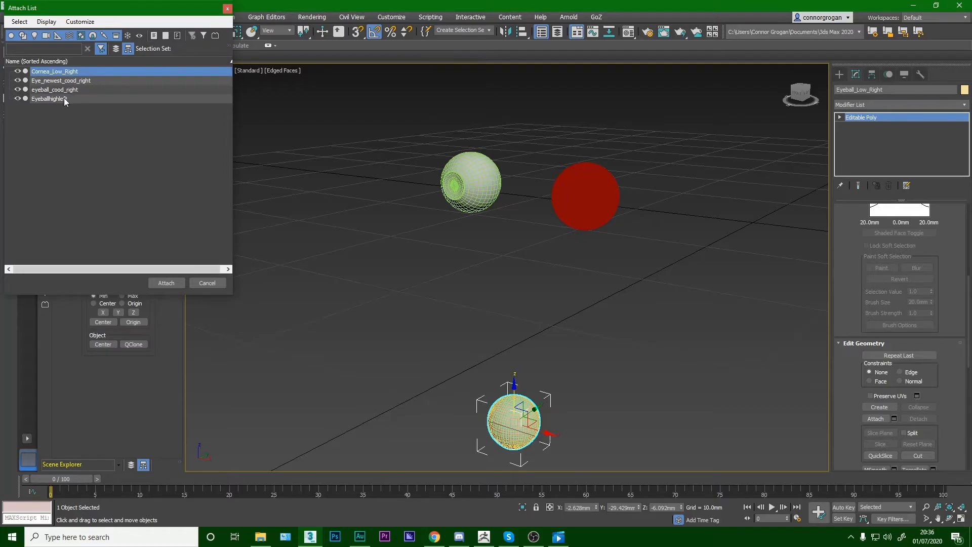
left_click(65, 99)
left_click(73, 74)
left_click(157, 281)
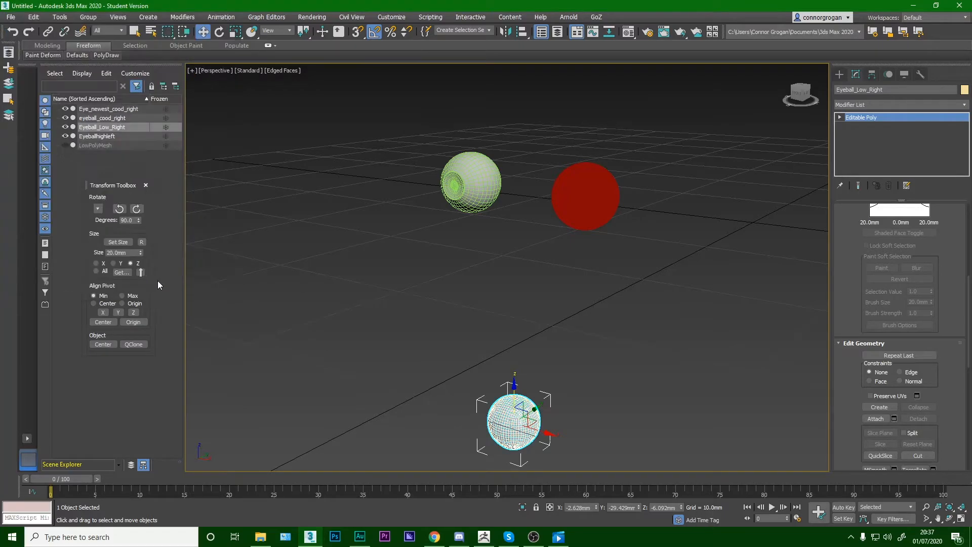
- Try to attach eyeball_cood_right to Eyeball_Low_Right from the attach list
left_click(881, 421)
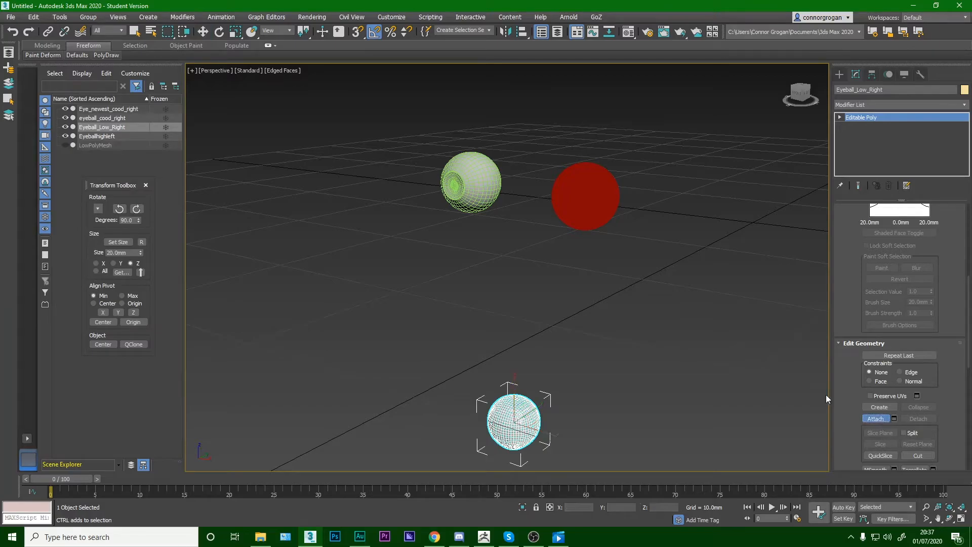
left_click(876, 418)
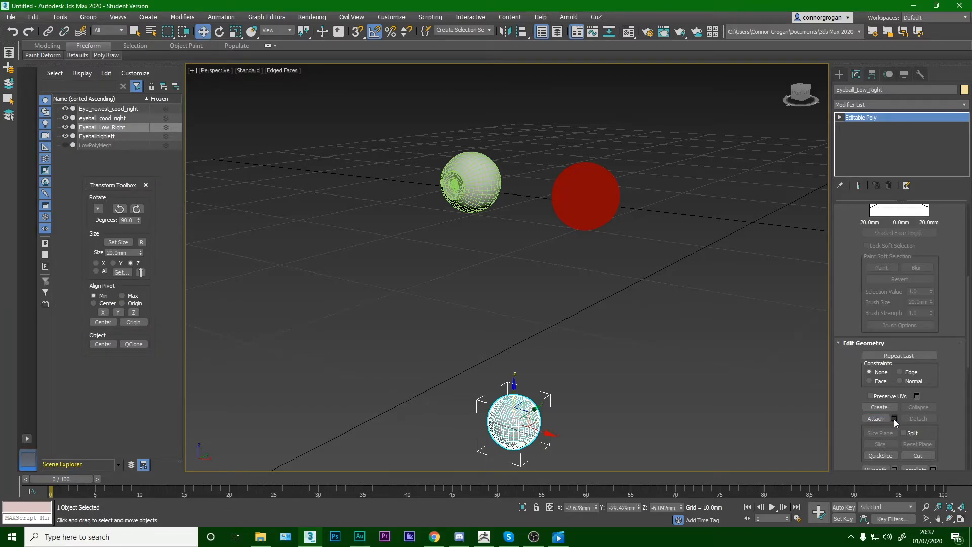
left_click(894, 419)
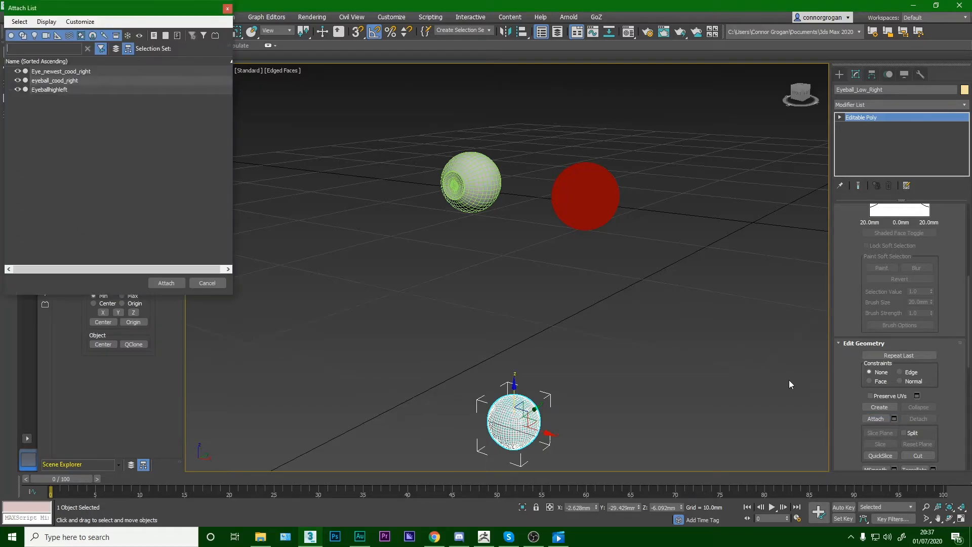
left_click(71, 71)
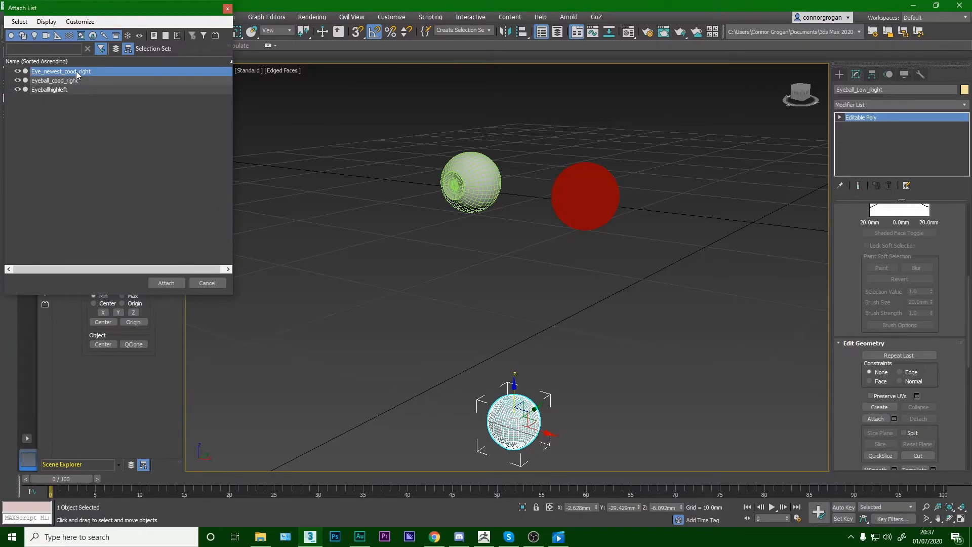
left_click(77, 90)
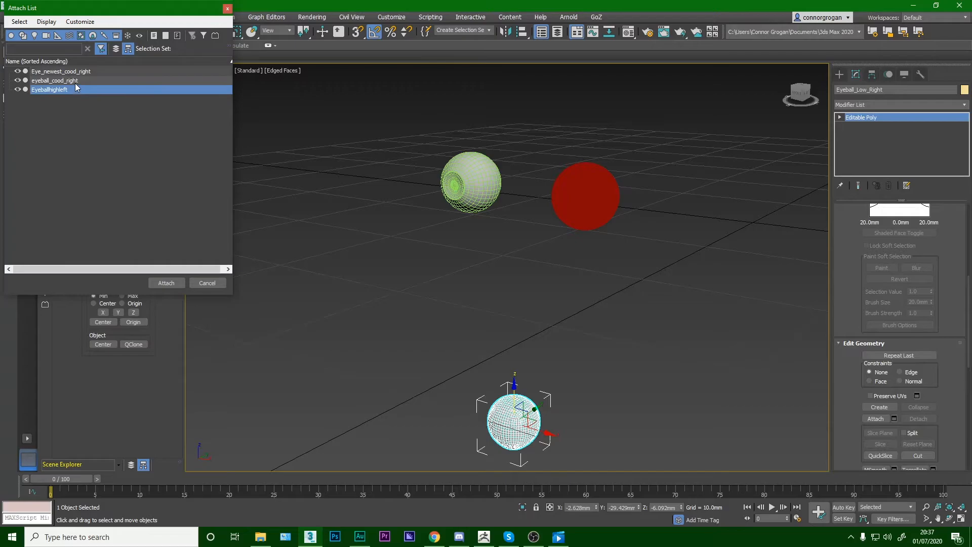
left_click(77, 80)
key("Up")
left_click(81, 80)
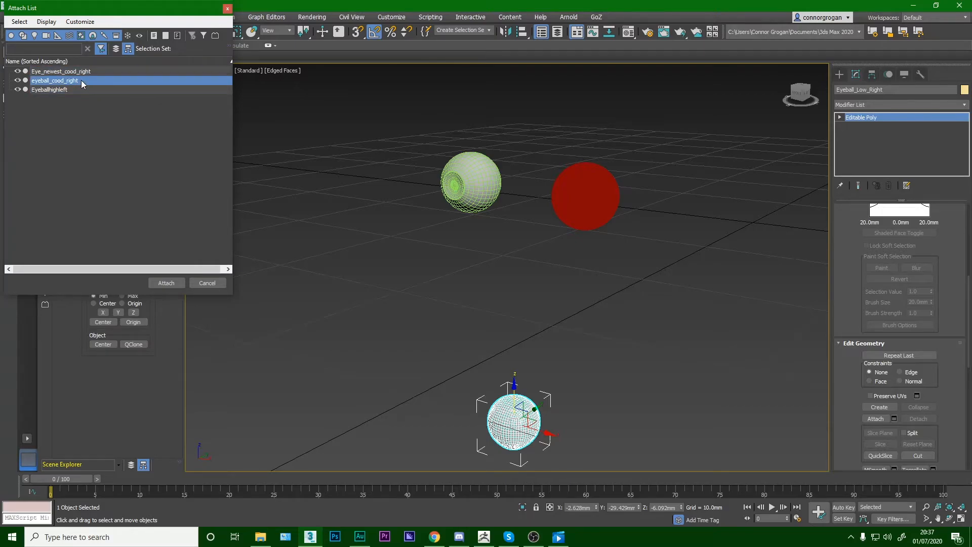
left_click(166, 284)
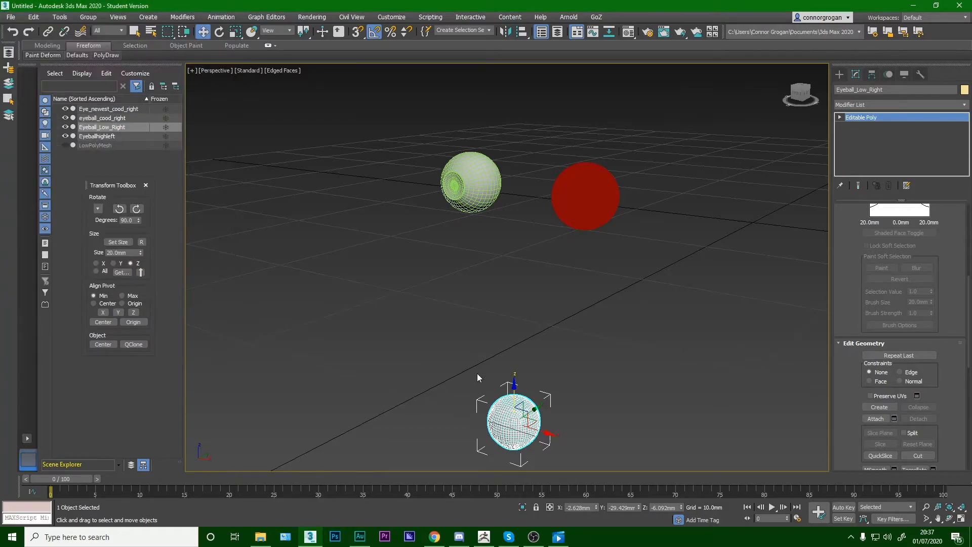
- Undo the recent edits back to the state before LowPolyMesh was hidden
middle_click_drag(477, 249, 482, 195, "alt")
key("z")
key("ctrl+z")
key("ctrl+z")
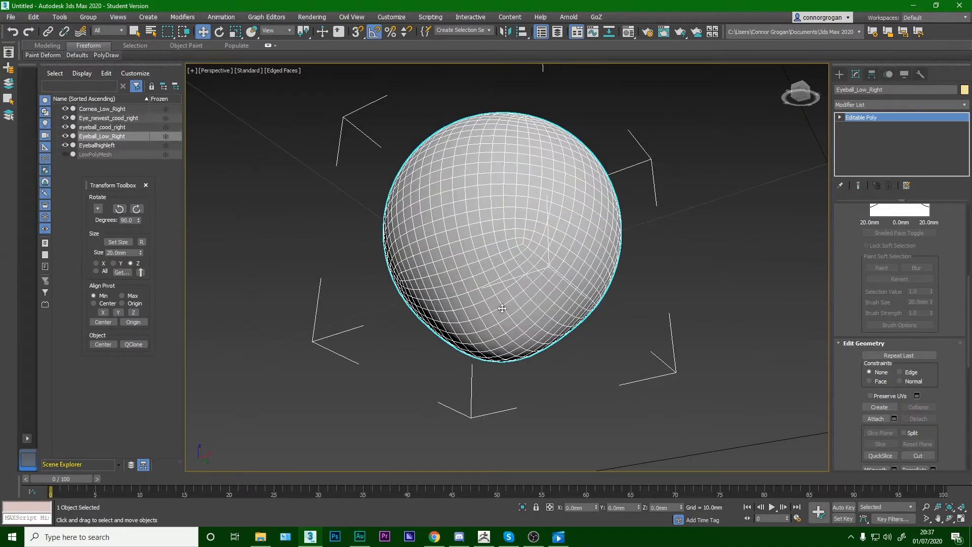
key("ctrl+z")
key("ctrl+z")
- Select eyeball_cood_right among the overlapping eyeball meshes by the neck and center its pivot on the mesh
scroll(517, 297, "down", 7)
middle_click_drag(523, 239, 515, 283, "alt")
middle_click_drag(514, 284, 512, 307)
scroll(493, 344, "up", 5)
left_click(494, 344)
middle_click_drag(494, 343, 445, 281, "alt")
scroll(444, 281, "up", 2)
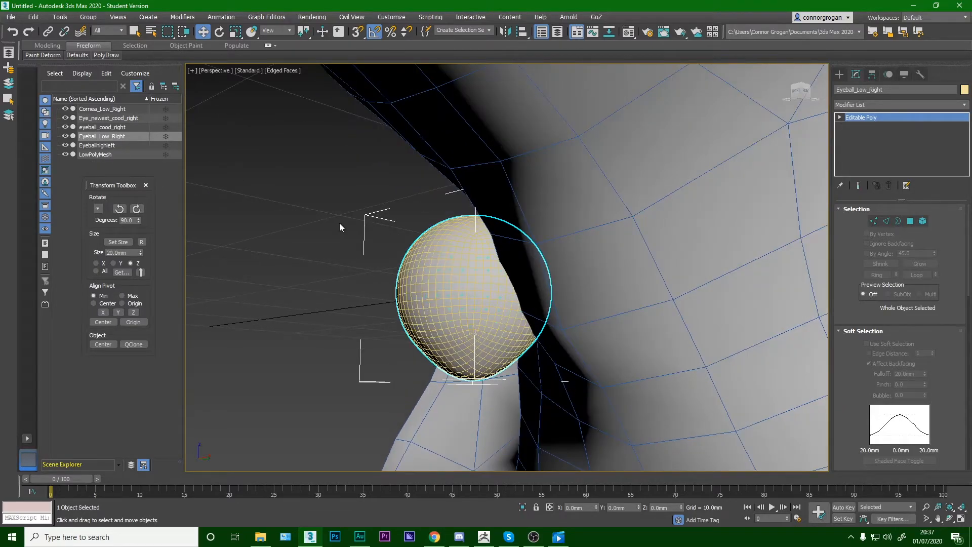
left_click(109, 128)
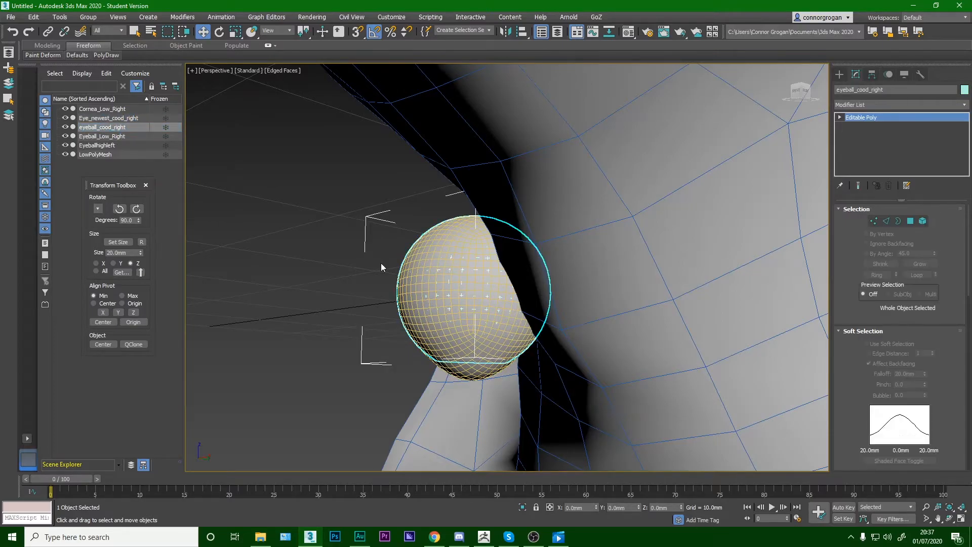
scroll(435, 305, "down", 10)
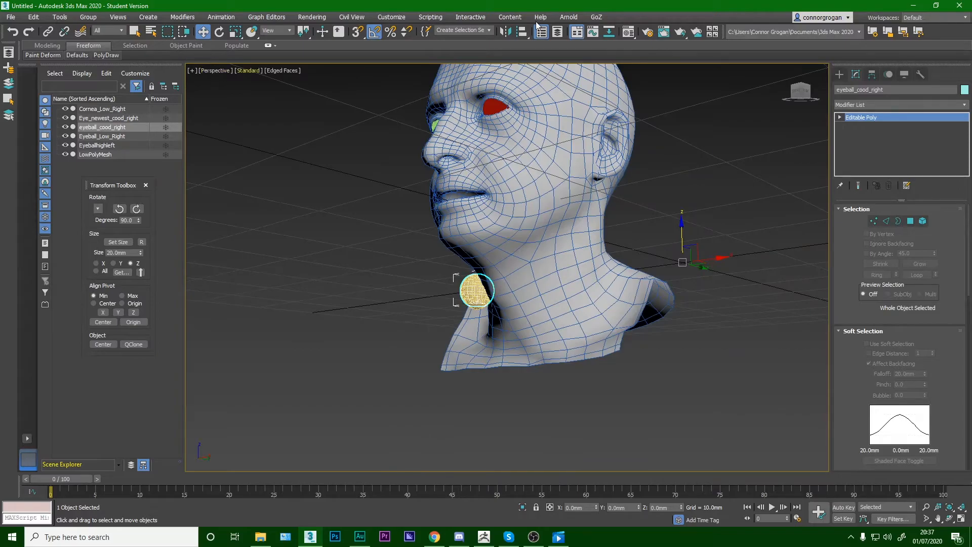
left_click(104, 323)
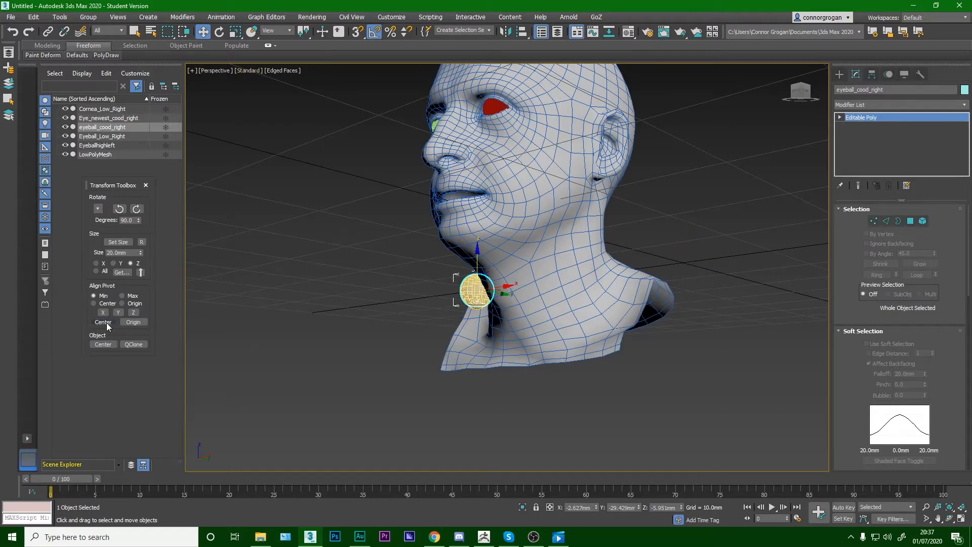
scroll(457, 280, "up", 10)
scroll(501, 278, "down", 6)
mouse_move(437, 297)
middle_mouse_down("alt")
mouse_move(558, 285)
mouse_move(426, 289)
middle_mouse_up("alt")
scroll(431, 297, "up", 3)
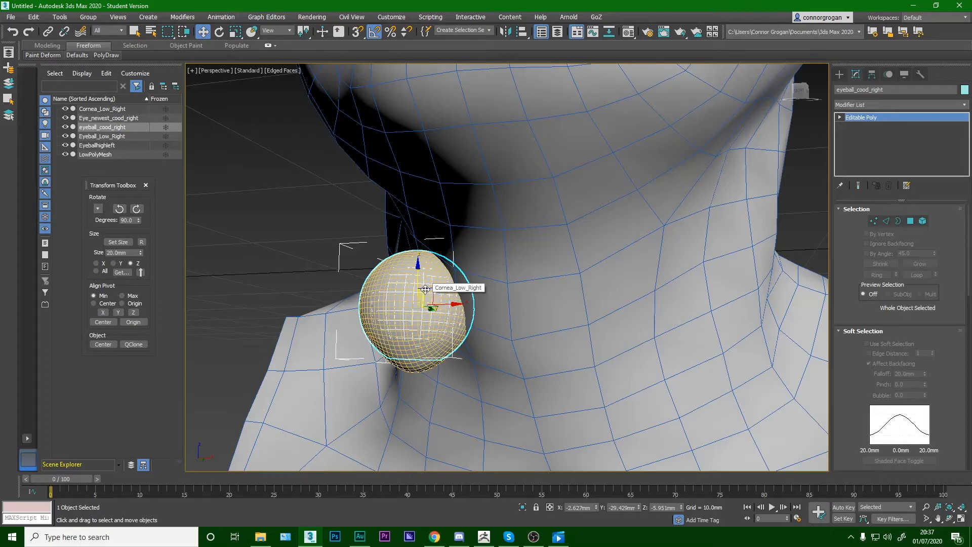
scroll(425, 289, "down", 5)
scroll(423, 285, "up", 4)
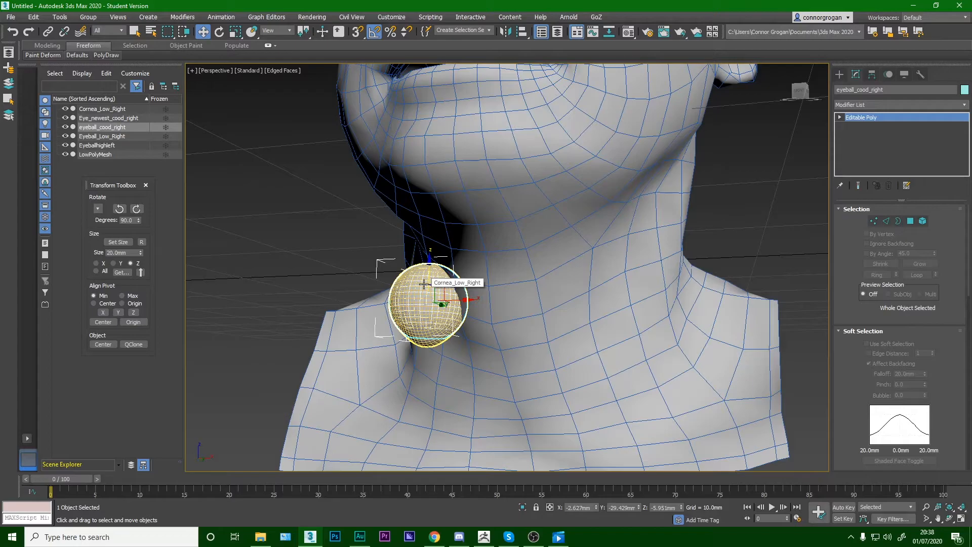
- Attach Cornea_Low_Right and Eyeball_Low_Right to eyeball_cood_right with the Do Not Modify Mat IDs or Material option
scroll(870, 353, "down", 5)
left_click(876, 389)
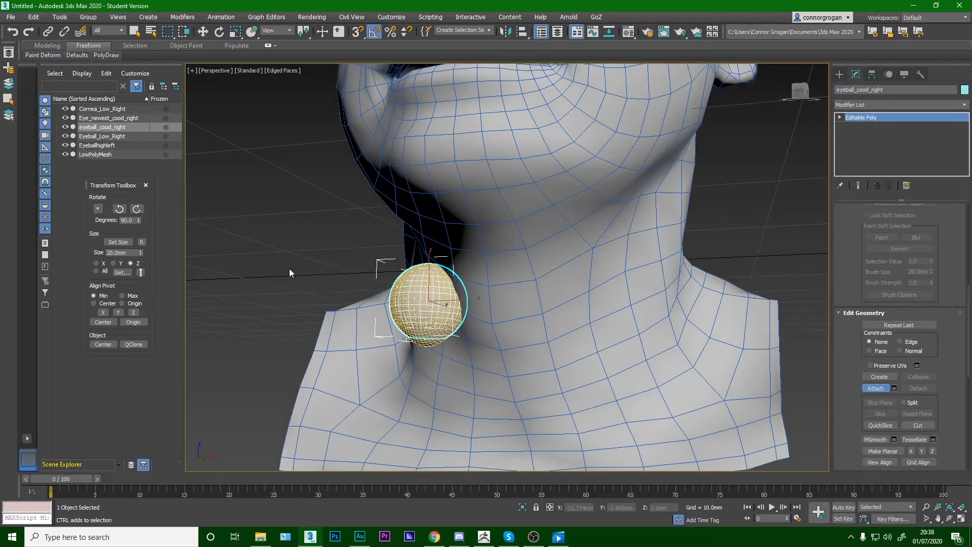
left_click(894, 389)
left_click(893, 389)
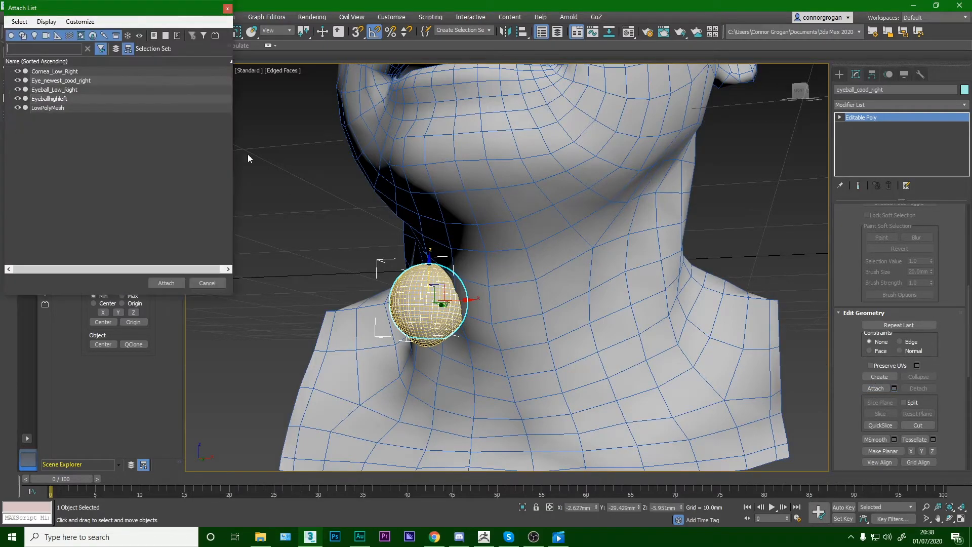
left_click(69, 73)
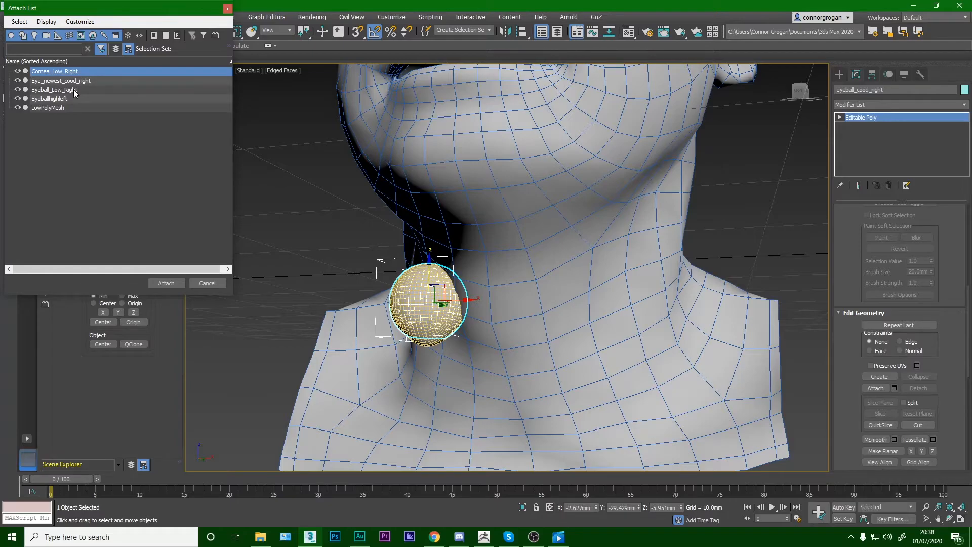
left_click(74, 90)
left_click(75, 72, "shift")
left_click(84, 90)
left_click(81, 73, "ctrl")
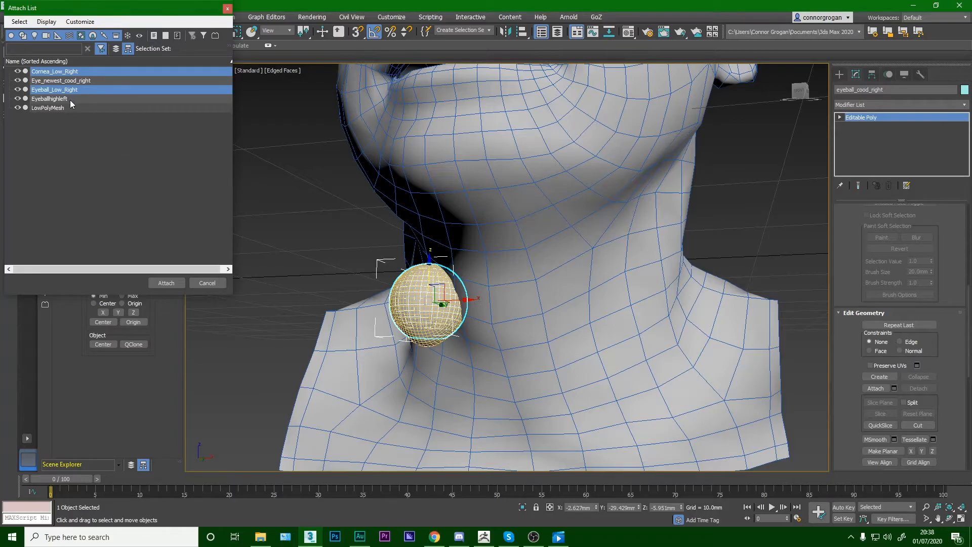
left_click(174, 282)
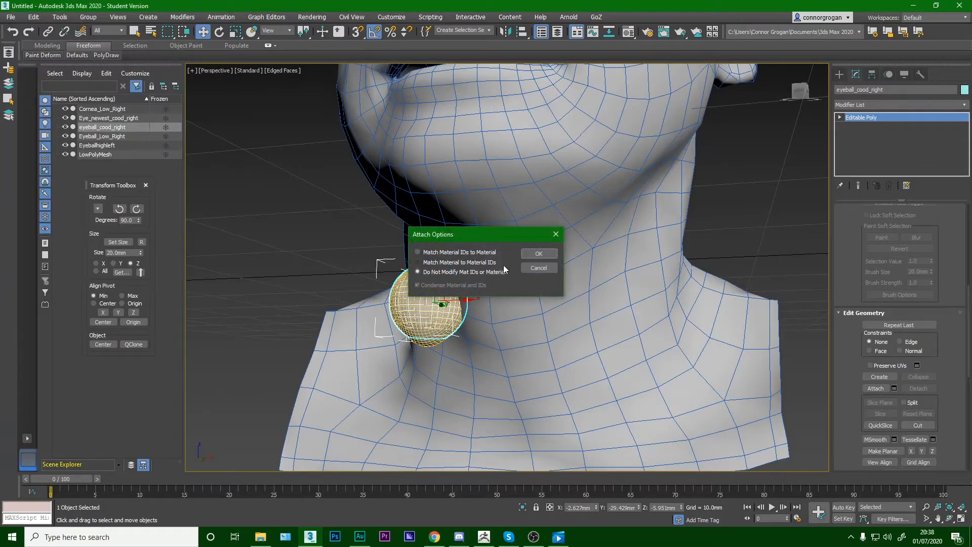
left_click(540, 253)
- Try to move the combined eyeball_cood_right along the Y axis in a side view of the head
scroll(465, 251, "down", 5)
scroll(462, 252, "up", 3)
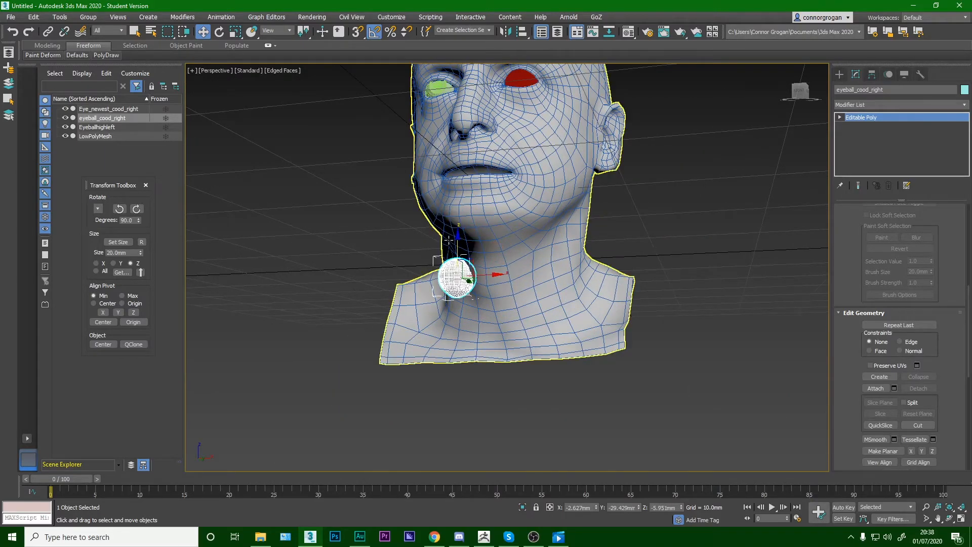
middle_click_drag(462, 252, 543, 255, "alt")
right_click(542, 254)
left_click(661, 218)
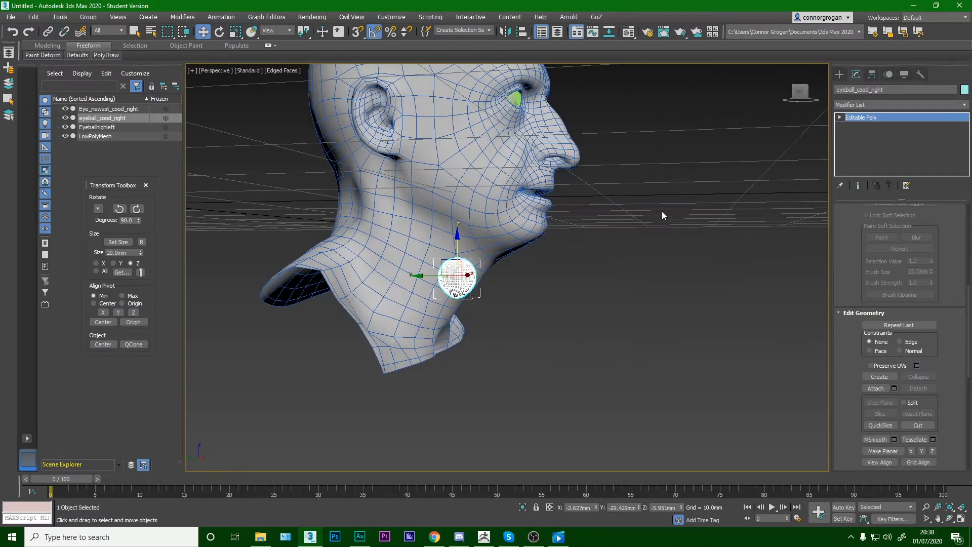
left_click_drag(429, 276, 521, 274)
key("ctrl+z")
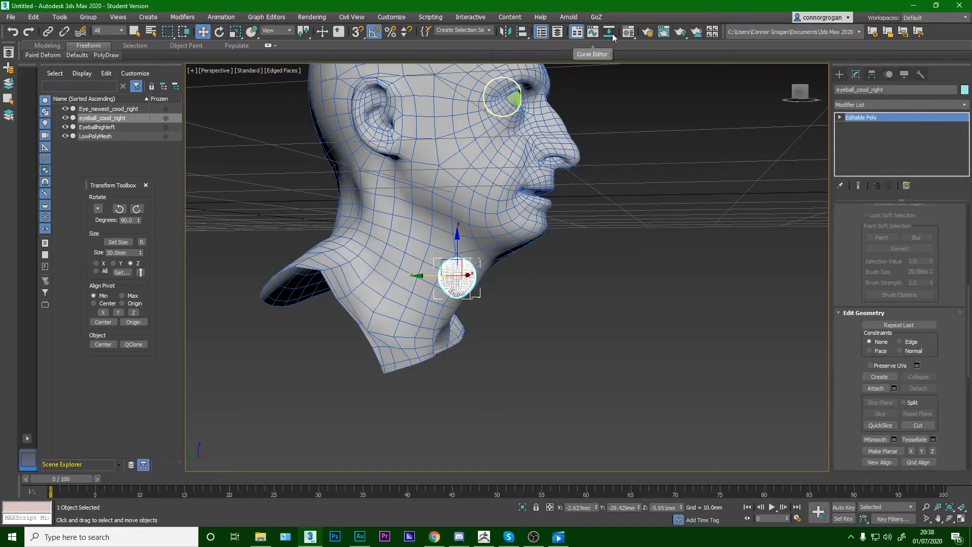
- Align the combined eyeball_cood_right with the green placeholder Eye_newest_cood_right in the right eye socket
left_click(523, 33)
left_click(512, 99)
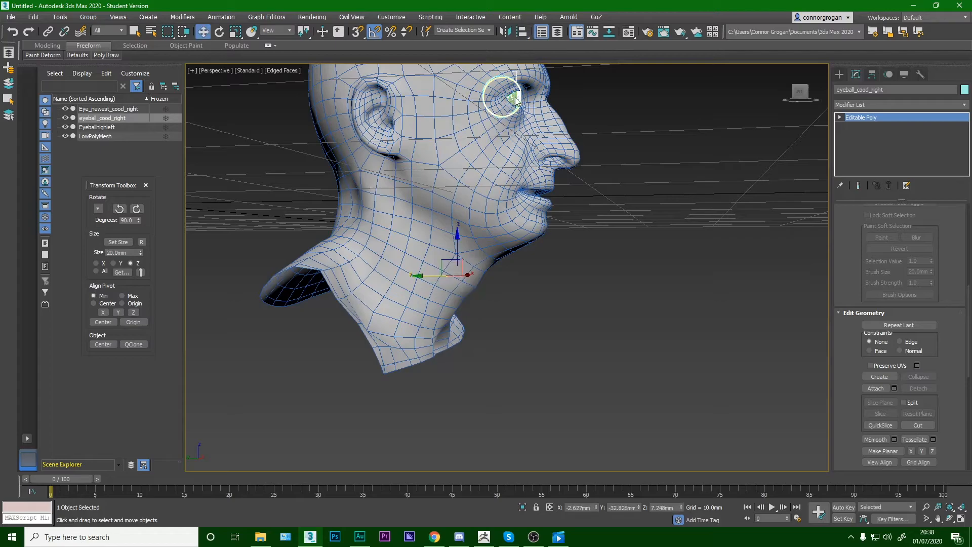
left_click(497, 355)
middle_click_drag(556, 122, 526, 235)
scroll(485, 234, "up", 8)
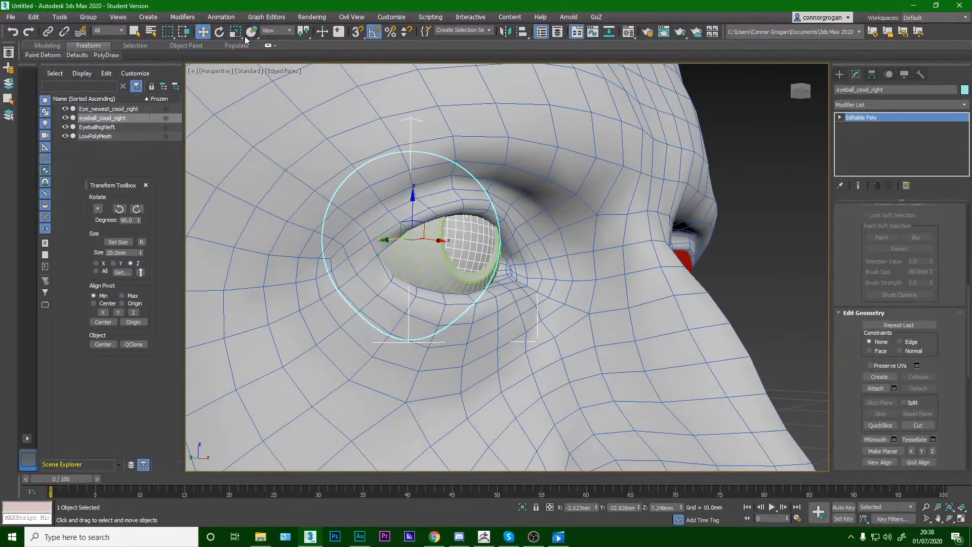
- Rotate eyeball_cood_right slightly upward and lower it along Z to about 7.15 mm in the right eye socket
left_click(219, 32)
left_click_drag(440, 226, 431, 180)
left_click(203, 32)
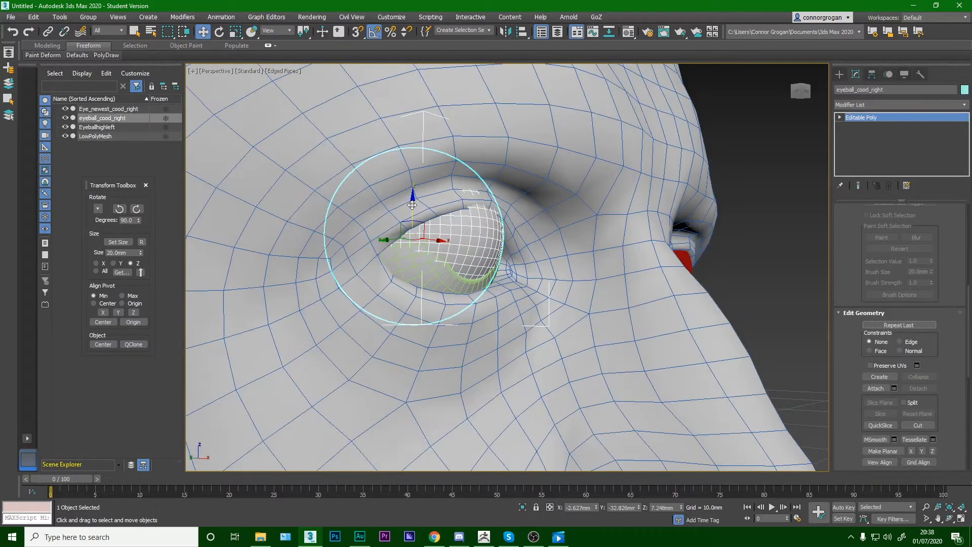
left_click_drag(412, 205, 411, 209)
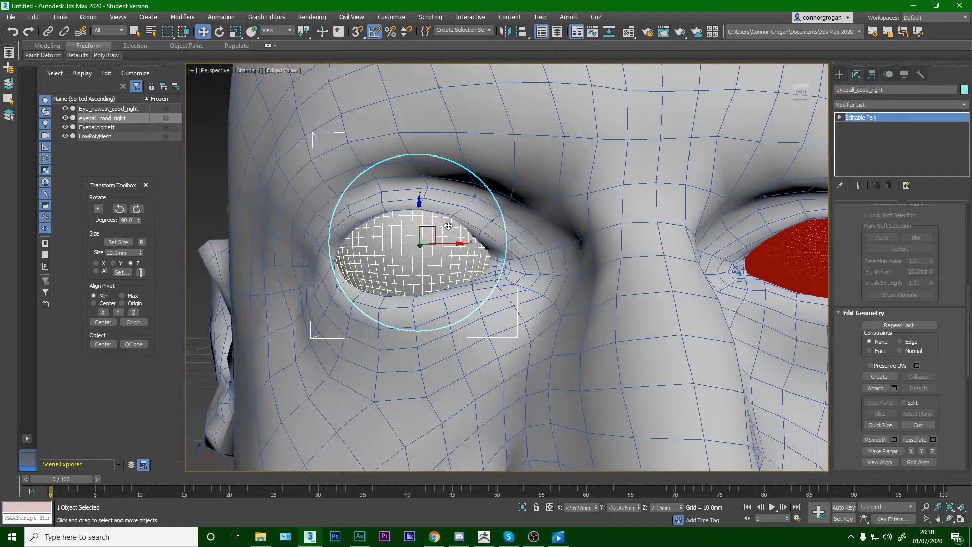
scroll(486, 228, "down", 5)
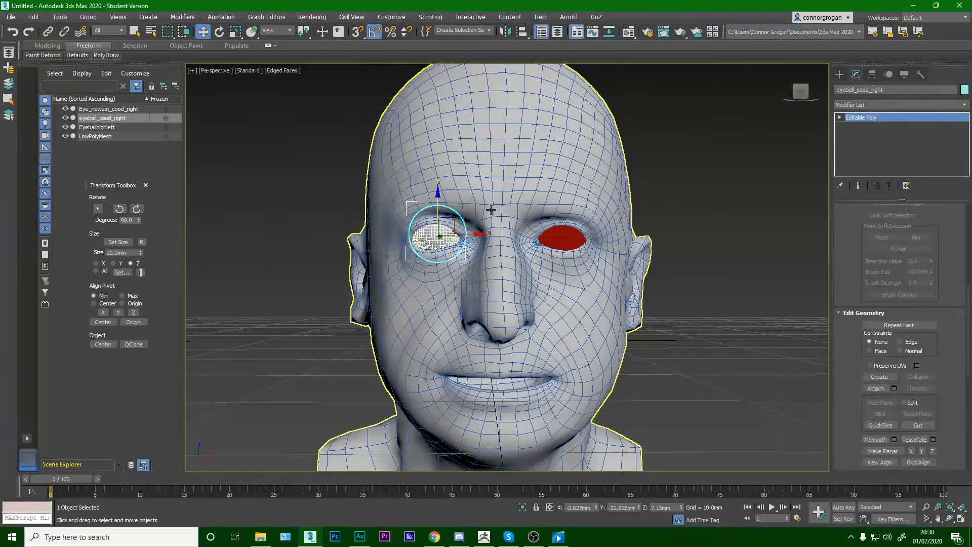
- Hide the LowPolyMesh head and lower eyeball_cood_right along Z to about 7.10 mm over the placeholder sphere
left_click(489, 205)
right_click(490, 206)
left_click(512, 172)
scroll(428, 238, "up", 7)
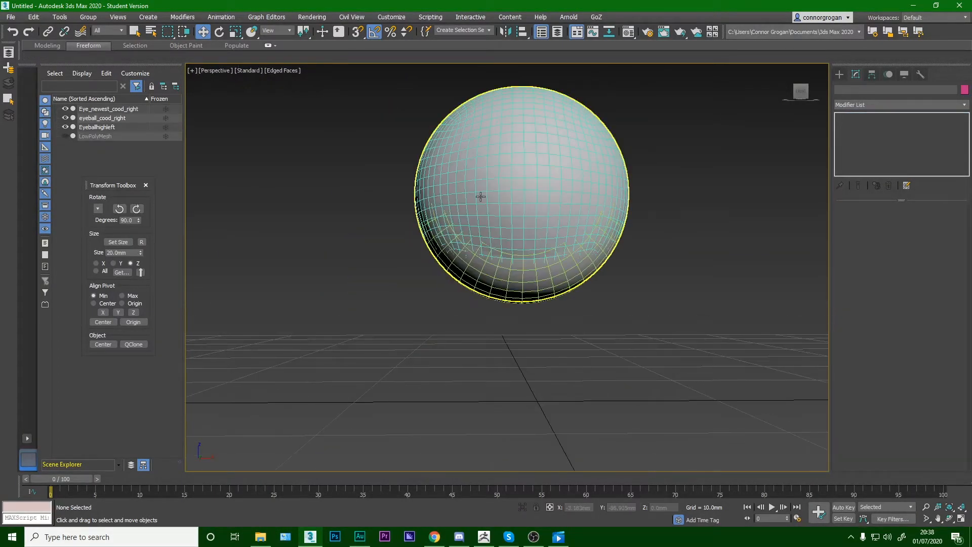
left_click(510, 219)
left_click_drag(520, 168, 522, 171)
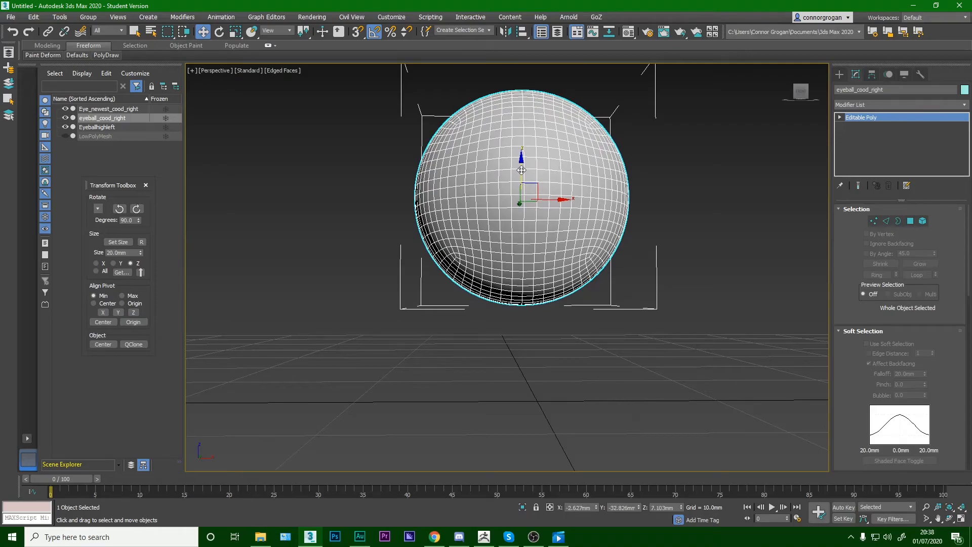
- Delete the placeholder Eye_newest_cood_right from the scene
scroll(541, 214, "down", 6)
scroll(541, 215, "up", 4)
middle_click_drag(536, 219, 561, 157, "alt")
scroll(560, 183, "down", 5)
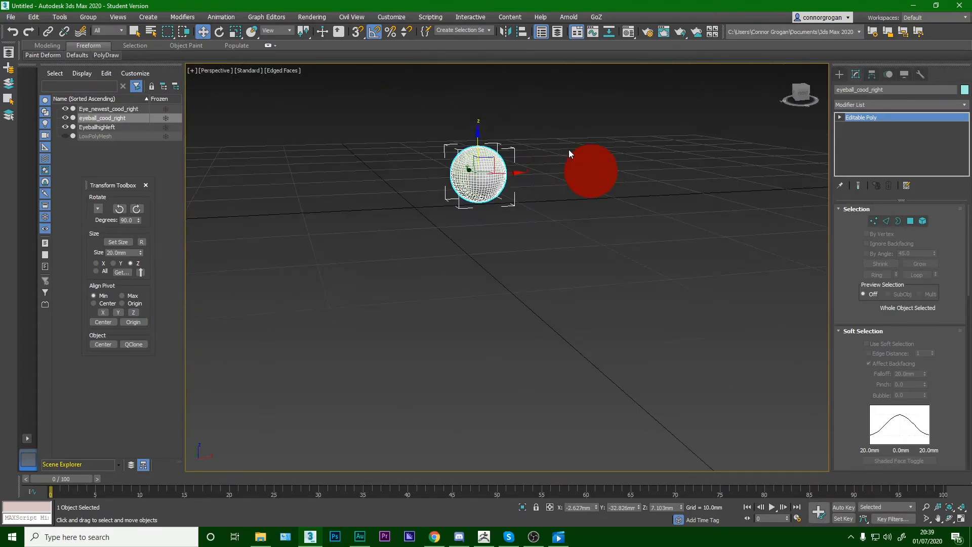
scroll(561, 157, "up", 4)
left_click(624, 164)
middle_click_drag(504, 213, 462, 210, "alt")
left_click(104, 117)
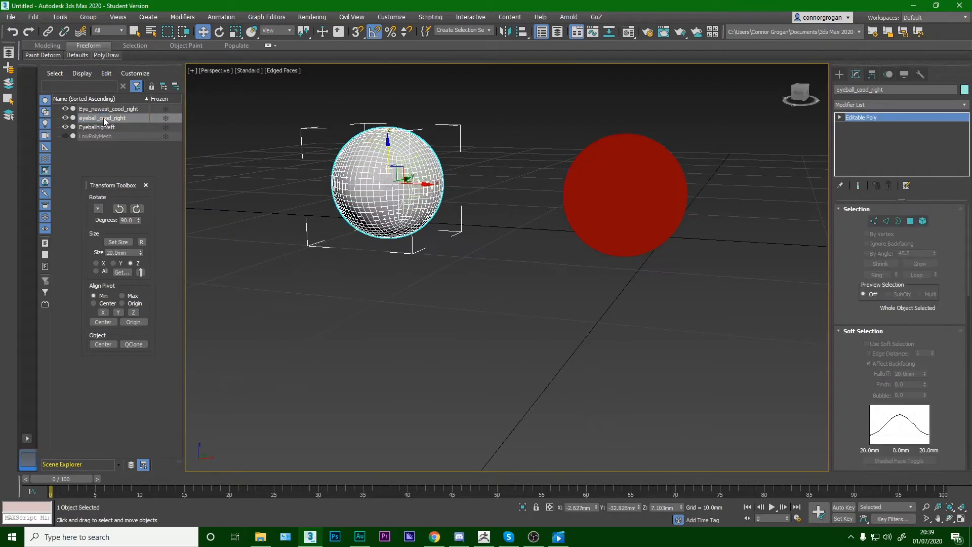
left_click(129, 110)
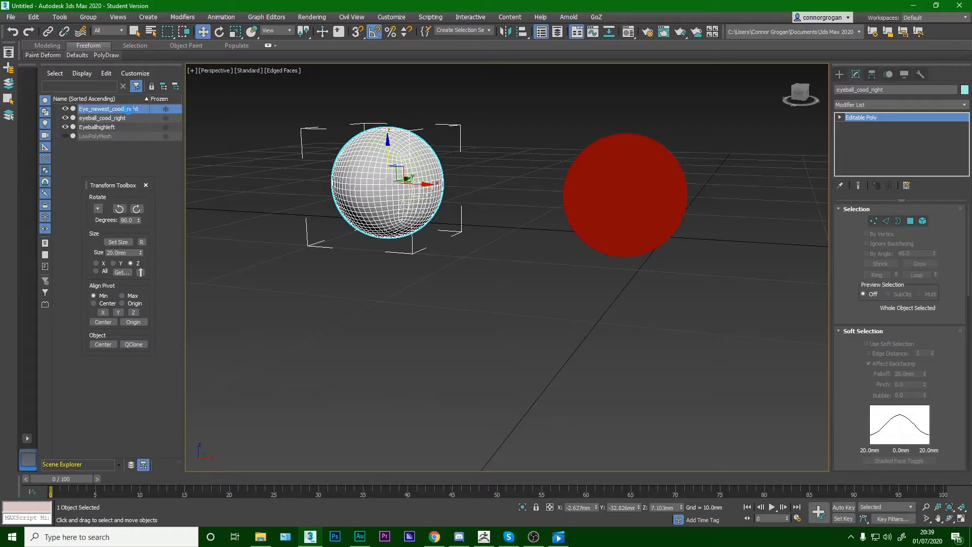
key("Delete")
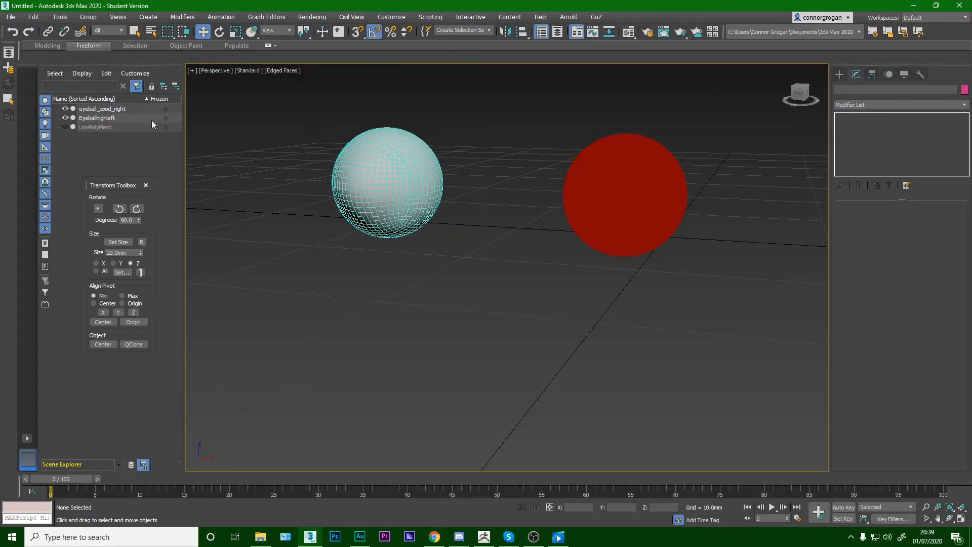
- Select eyeball_cood_right and unhide LowPolyMesh to check the eyeball inside the right socket
left_click(380, 171)
middle_click_drag(381, 171, 418, 205, "alt")
left_click(135, 32)
left_click(64, 127)
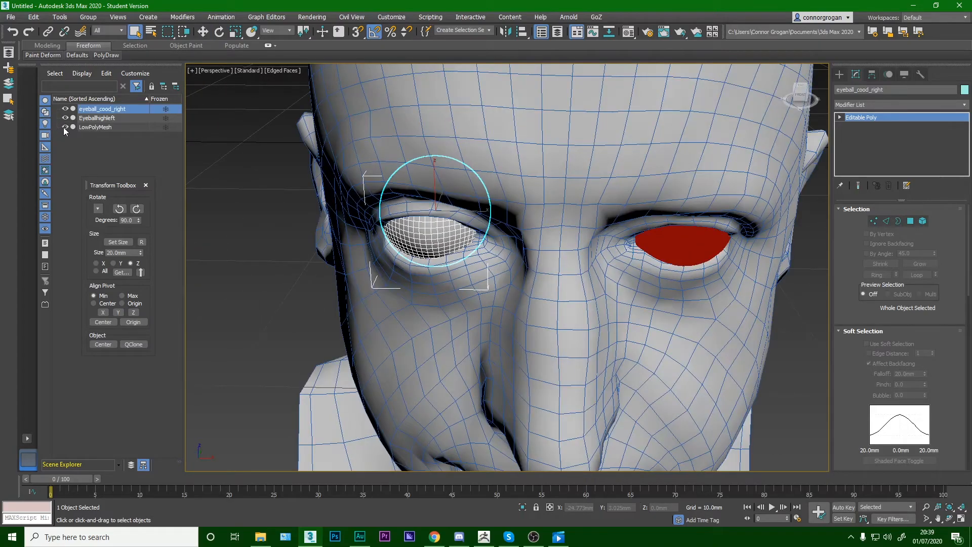
scroll(456, 144, "down", 5)
middle_click_drag(459, 150, 505, 137, "alt")
scroll(490, 147, "up", 4)
scroll(399, 193, "up", 4)
middle_click_drag(409, 193, 432, 229, "alt")
scroll(448, 200, "up", 5)
scroll(433, 228, "down", 6)
- Begin saving the scene under a new name and choose the 3DSMAXEND folder inside 3D SCAN
left_click(11, 17)
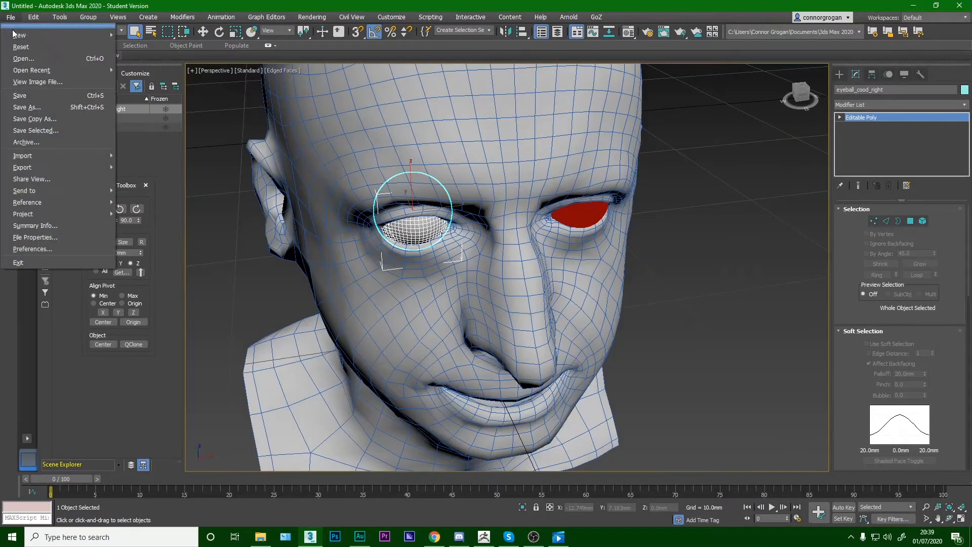
left_click(43, 108)
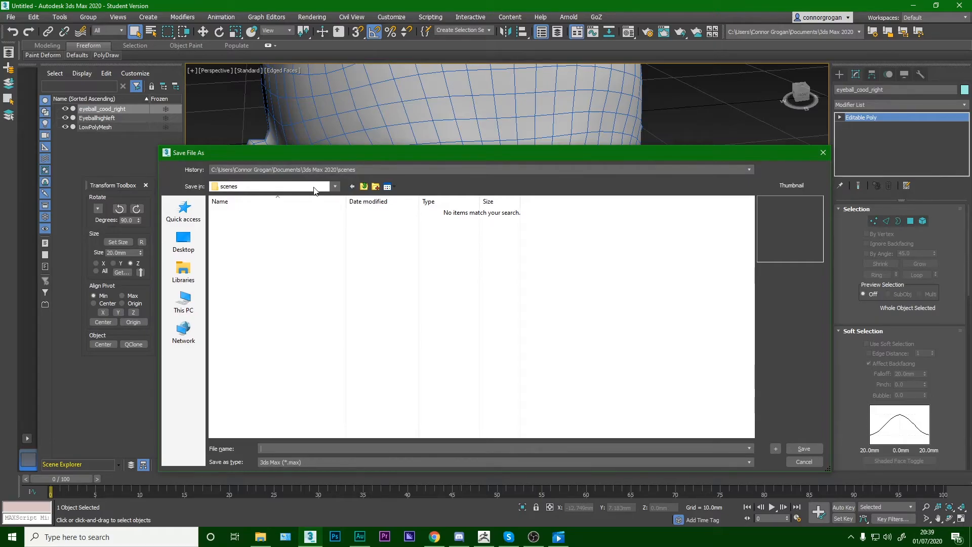
left_click(184, 225)
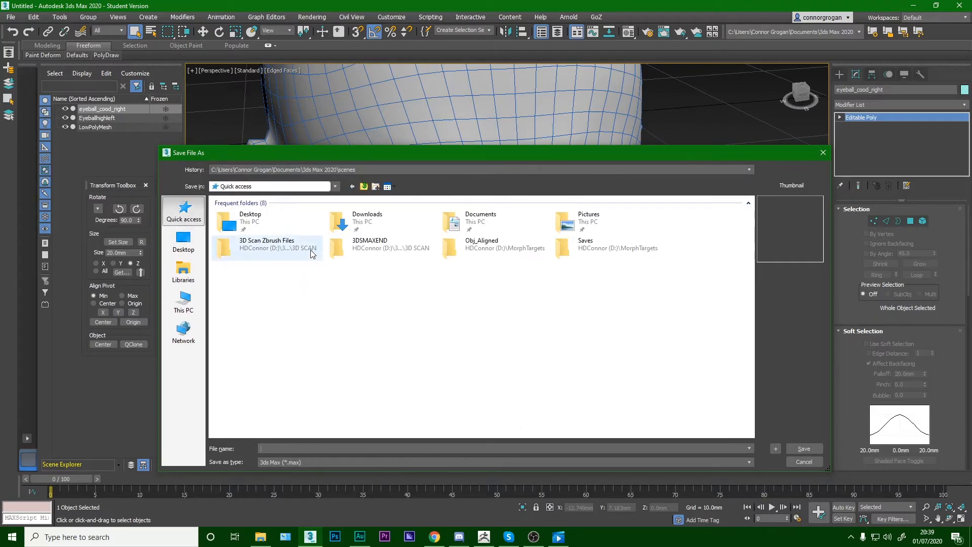
double_click(398, 251)
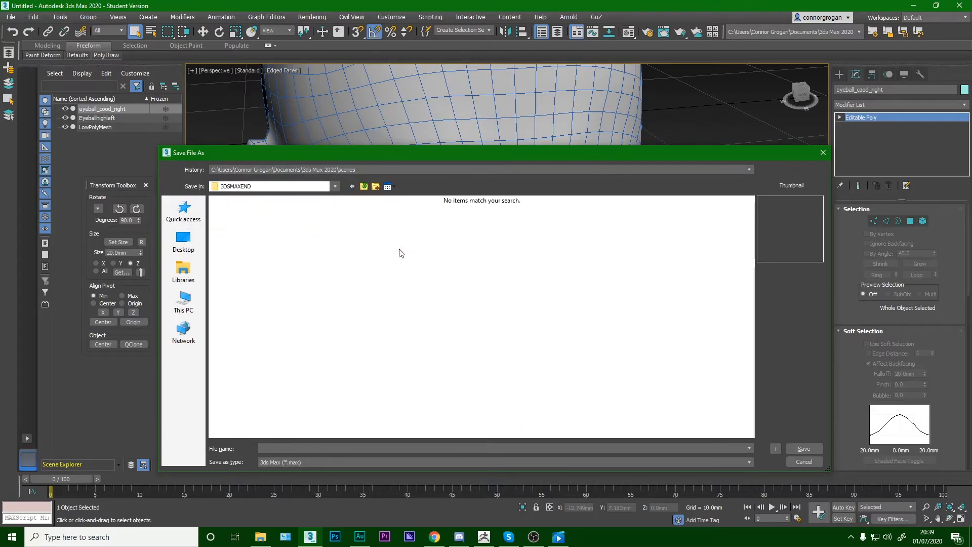
left_click(375, 462)
left_click(374, 461)
left_click(334, 192)
left_click(255, 344)
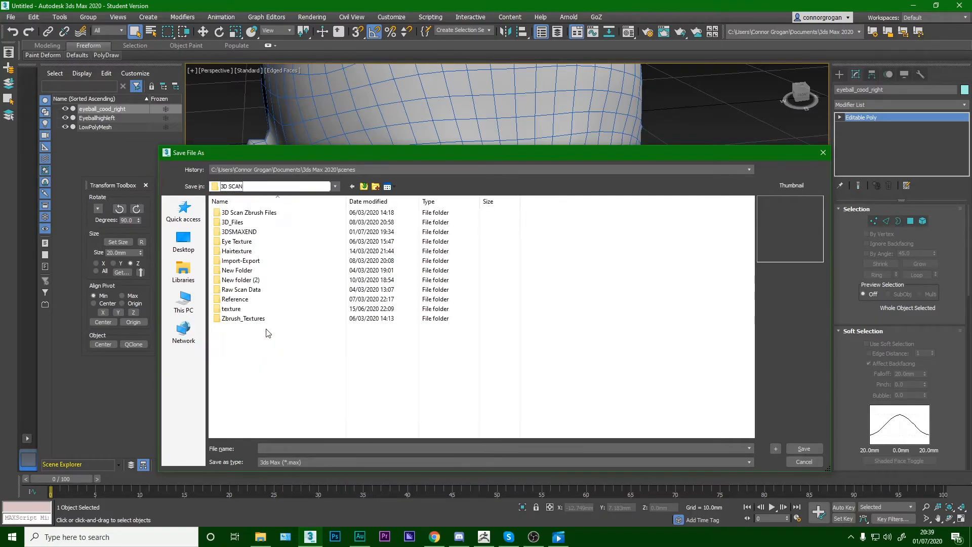
left_click(375, 187)
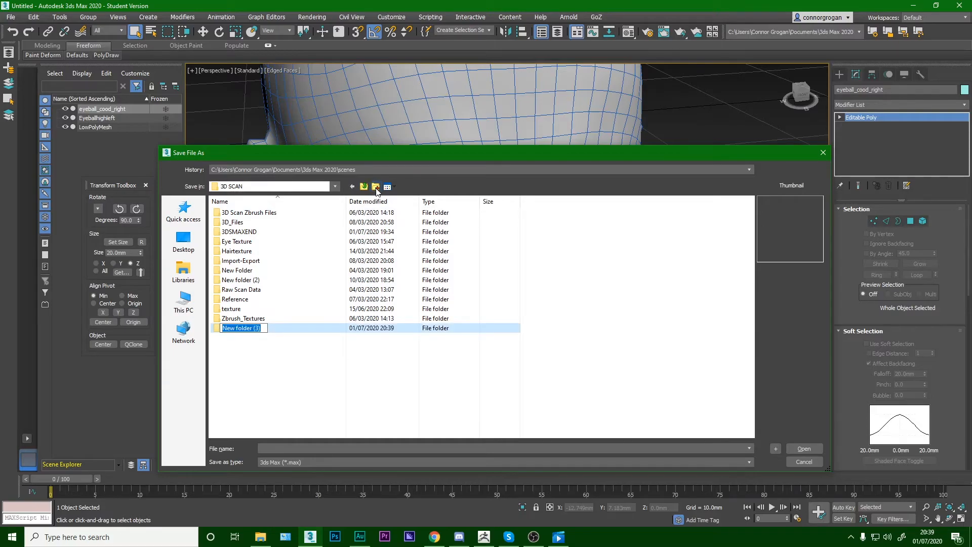
double_click(270, 232)
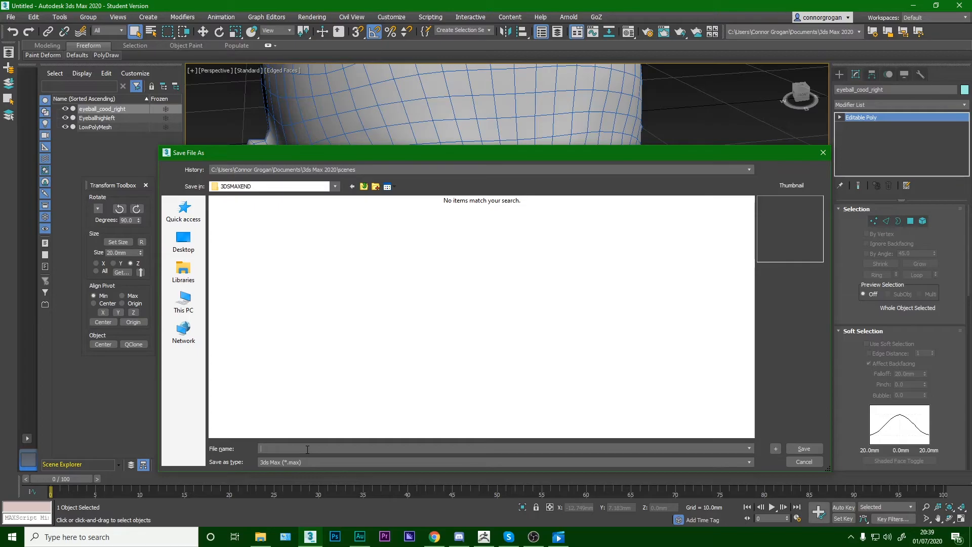
- Save the scene in 3ds Max format with the file name Projectionmeshes
type("Lowp")
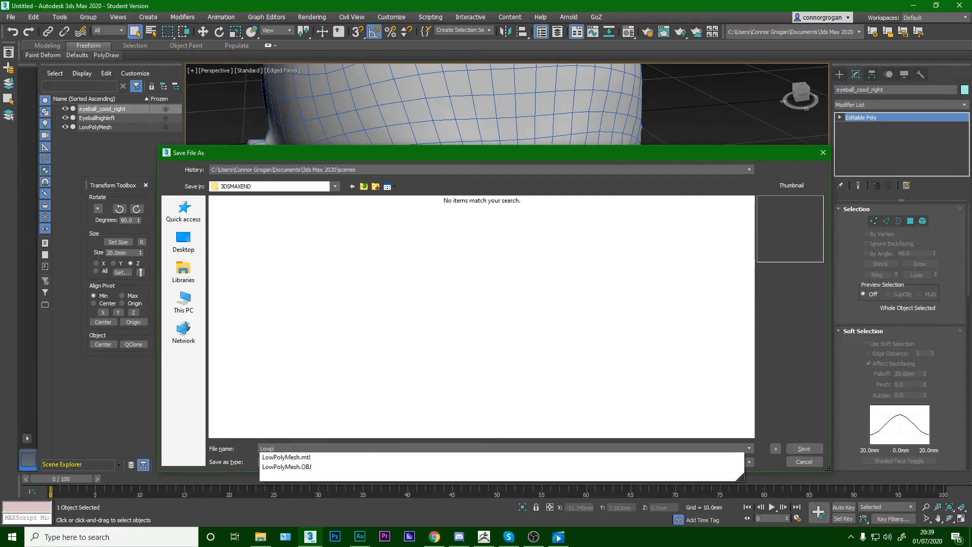
type("oly")
key("BackSpace")
key("BackSpace")
key("BackSpace")
key("BackSpace")
key("BackSpace")
key("BackSpace")
type("Pro")
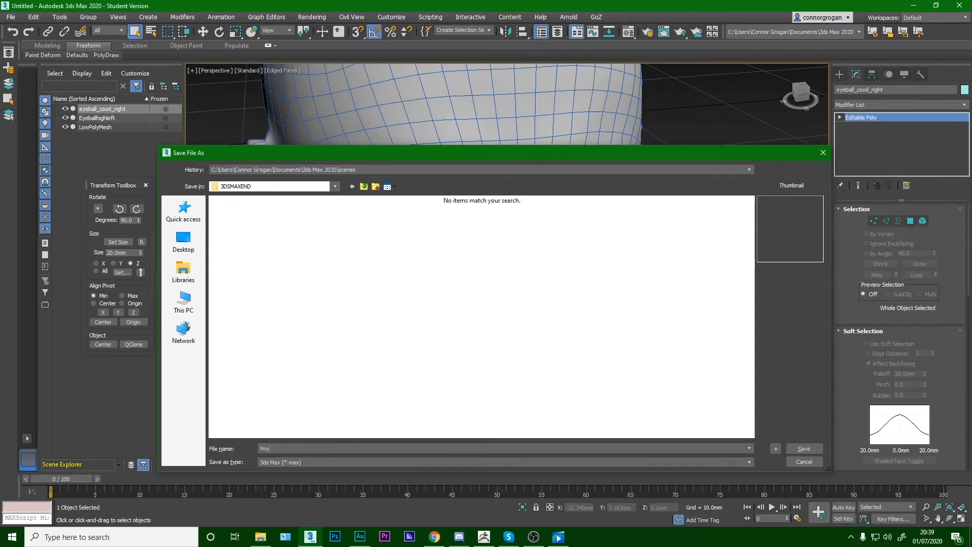
type("jectionmeshes")
left_click(803, 449)
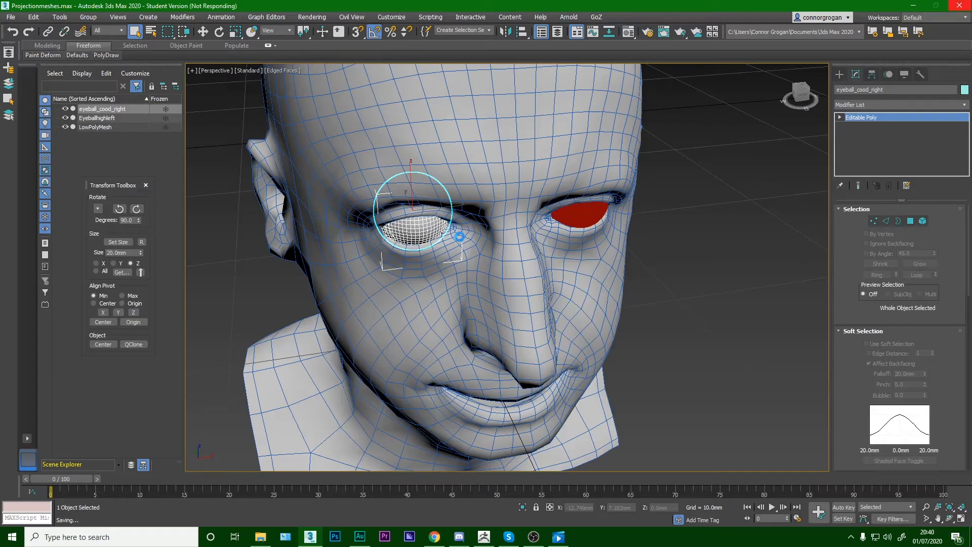
- Examine the fit of eyeball_cood_right against the right eyelids from the front and both sides of the head
scroll(415, 205, "up", 8)
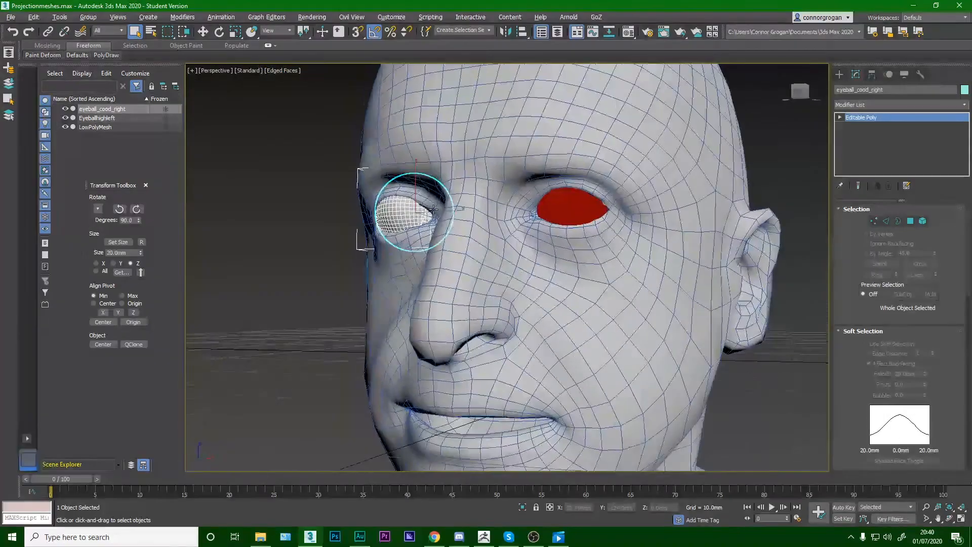
scroll(415, 204, "down", 4)
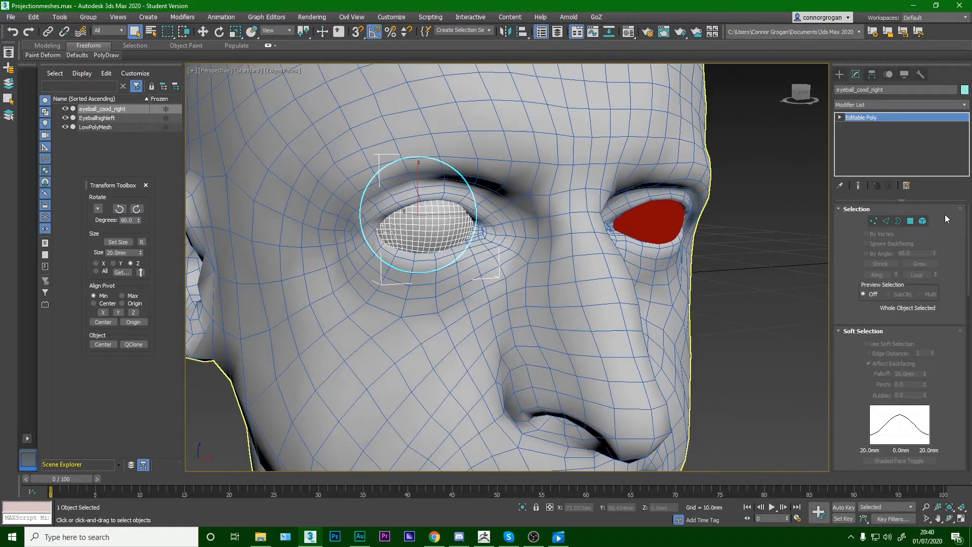
scroll(580, 223, "down", 6)
scroll(581, 222, "up", 1)
scroll(516, 227, "down", 1)
scroll(573, 222, "up", 7)
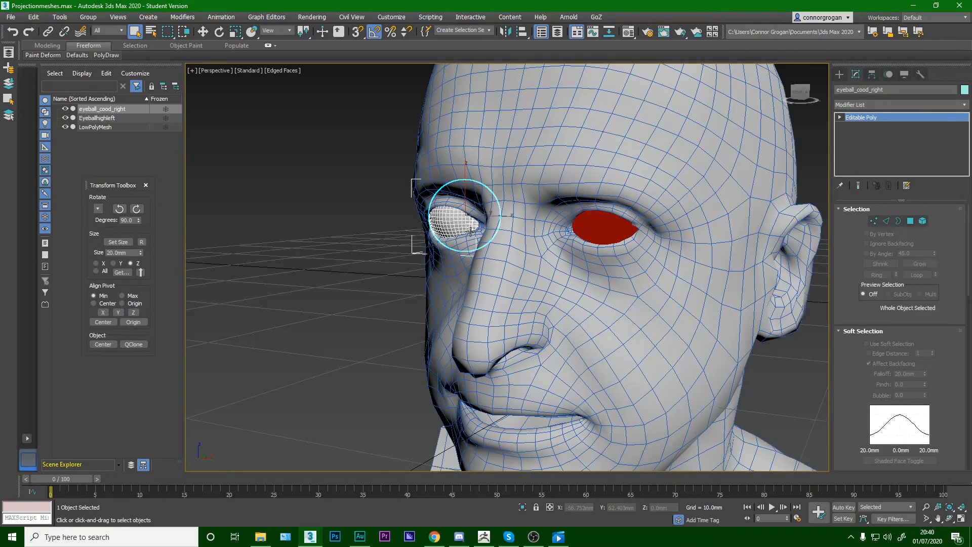
middle_click_drag(476, 231, 438, 233, "alt")
scroll(489, 246, "up", 5)
scroll(444, 255, "up", 4)
scroll(420, 249, "down", 6)
scroll(429, 217, "up", 4)
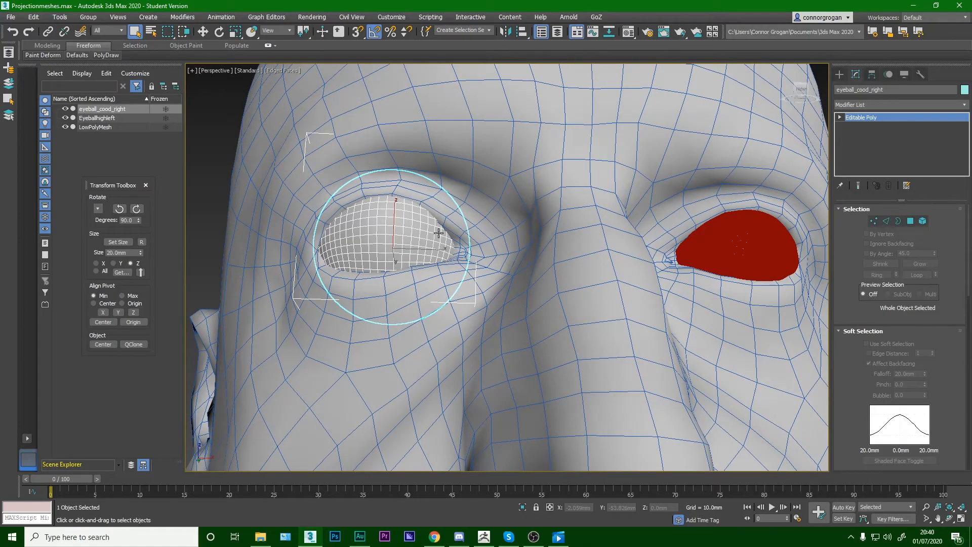
middle_click_drag(439, 233, 469, 224, "alt")
scroll(442, 208, "down", 4)
- Move eyeball_cood_right and Eyeballhighleft together slightly back along Y into the sockets, by about 0.08 mm
left_click(626, 241, "ctrl")
middle_click_drag(625, 241, 676, 252, "alt")
left_click(203, 32)
scroll(515, 236, "up", 4)
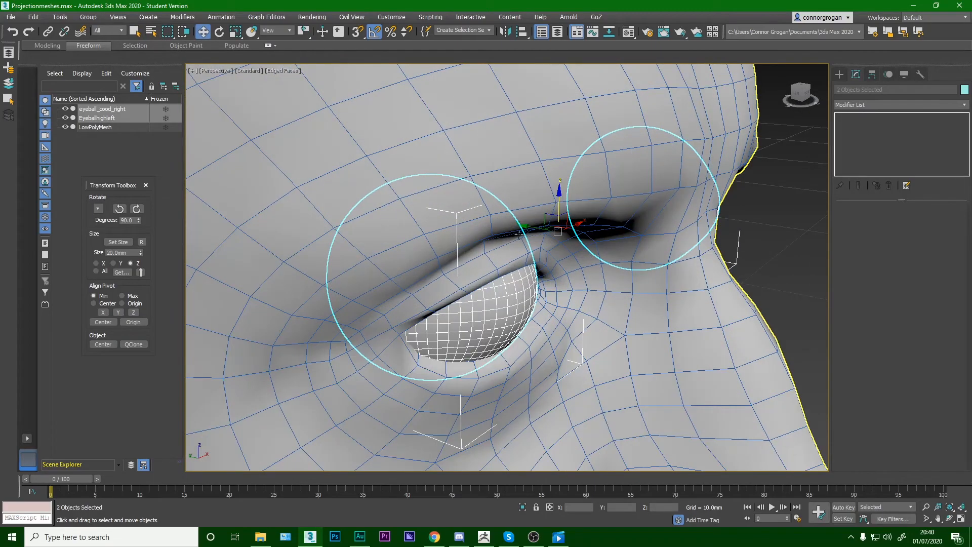
mouse_move(538, 226)
left_mouse_down()
mouse_move(527, 223)
mouse_move(534, 231)
left_mouse_up()
middle_click_drag(535, 232, 493, 214, "alt")
scroll(493, 213, "down", 5)
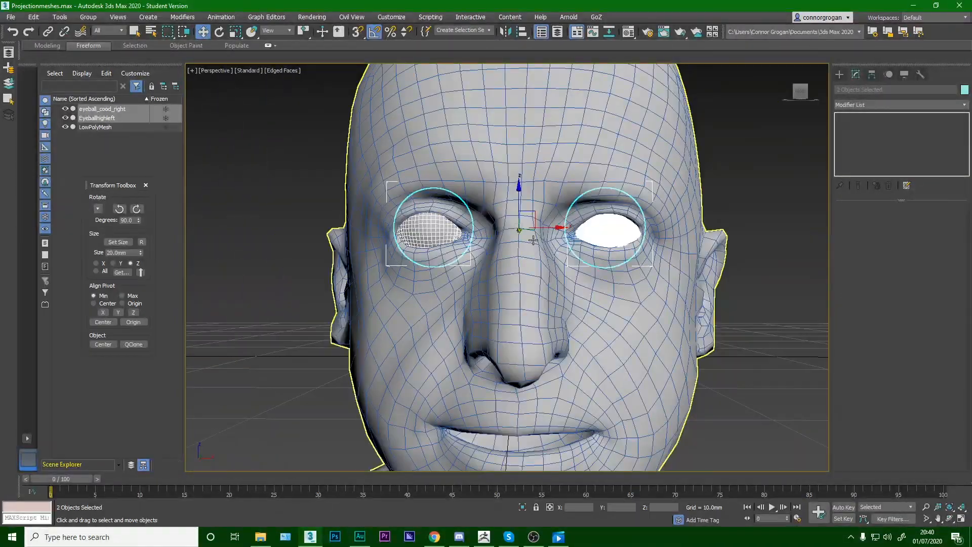
- Examine how both moved eyeballs sit within the eyelids from the front and from the left side of the face
middle_click_drag(534, 239, 501, 243, "alt")
scroll(501, 243, "up", 5)
left_click(213, 208)
scroll(338, 209, "down", 8)
scroll(337, 209, "up", 10)
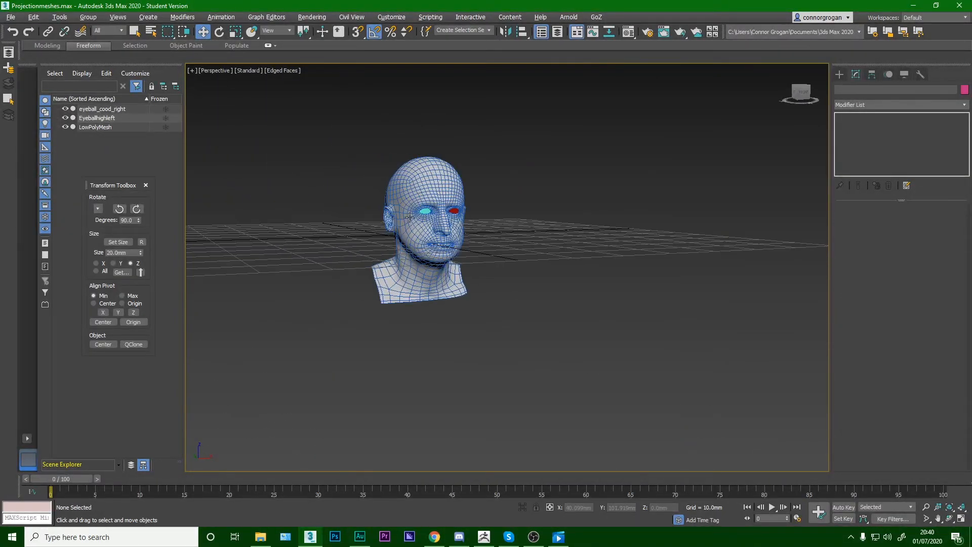
left_click(386, 288)
scroll(386, 288, "down", 4)
middle_click_drag(385, 288, 413, 257, "alt")
scroll(412, 257, "up", 7)
middle_click_drag(520, 275, 529, 230)
scroll(586, 302, "up", 3)
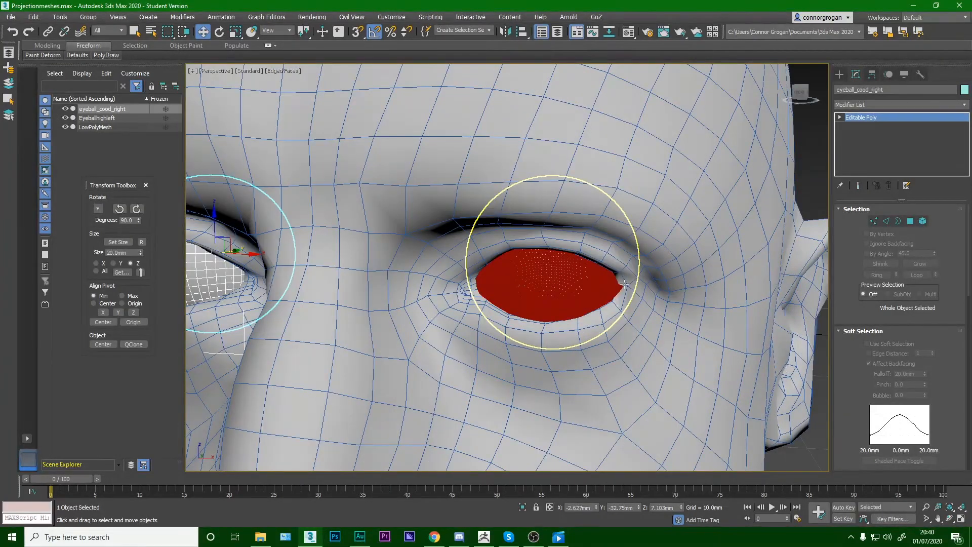
- Nudge Eyeballhighleft slightly within the left socket to fit the eyelids, and clear the selection
left_click(589, 298)
middle_click_drag(588, 299, 583, 270, "alt")
left_click_drag(585, 266, 581, 267)
middle_click_drag(581, 267, 538, 305, "alt")
scroll(585, 280, "down", 3)
scroll(554, 285, "up", 3)
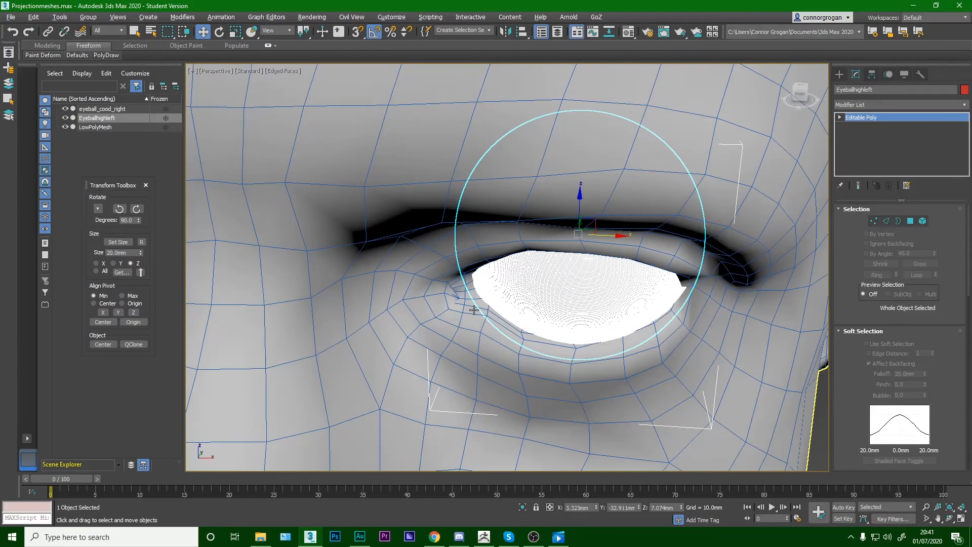
scroll(481, 298, "down", 3)
scroll(479, 300, "up", 3)
scroll(489, 297, "up", 3)
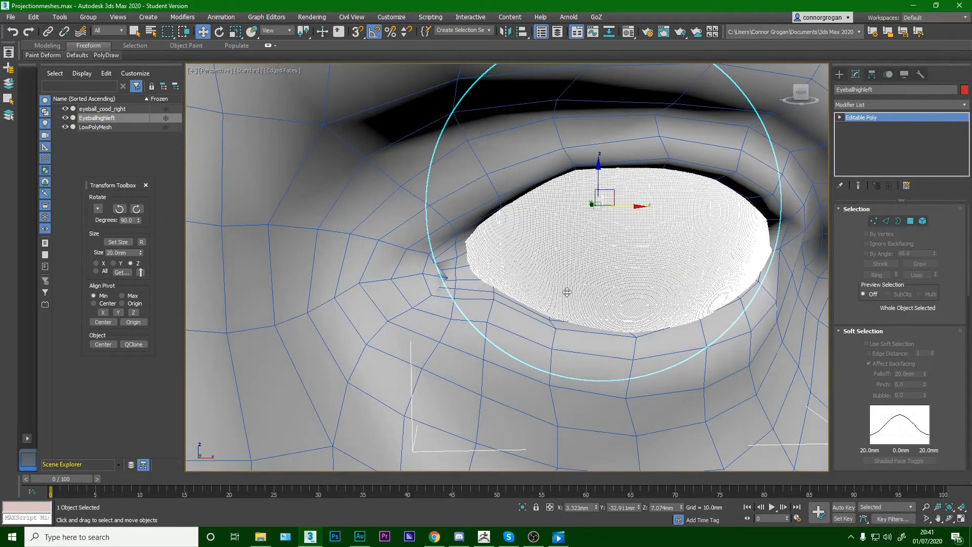
scroll(601, 282, "down", 3)
scroll(549, 276, "up", 2)
left_click(785, 285)
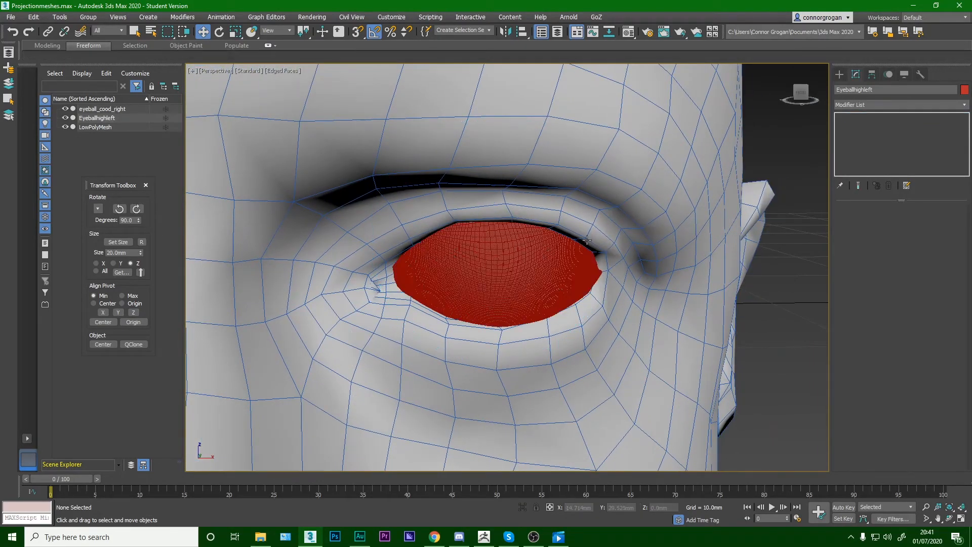
- Turn off the edged faces display in the perspective view and select the LowPolyMesh head
middle_click_drag(463, 254, 476, 232, "alt")
scroll(476, 231, "down", 5)
scroll(532, 238, "up", 6)
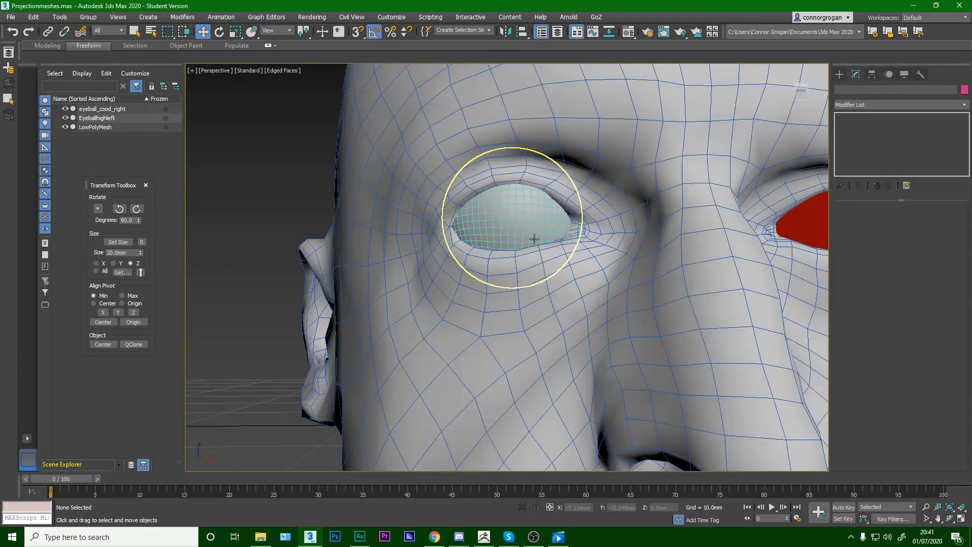
key("F4")
left_click(543, 260)
middle_click_drag(543, 260, 473, 328, "alt")
middle_click_drag(576, 357, 412, 313, "alt")
scroll(412, 312, "down", 4)
middle_click_drag(522, 303, 549, 284, "alt")
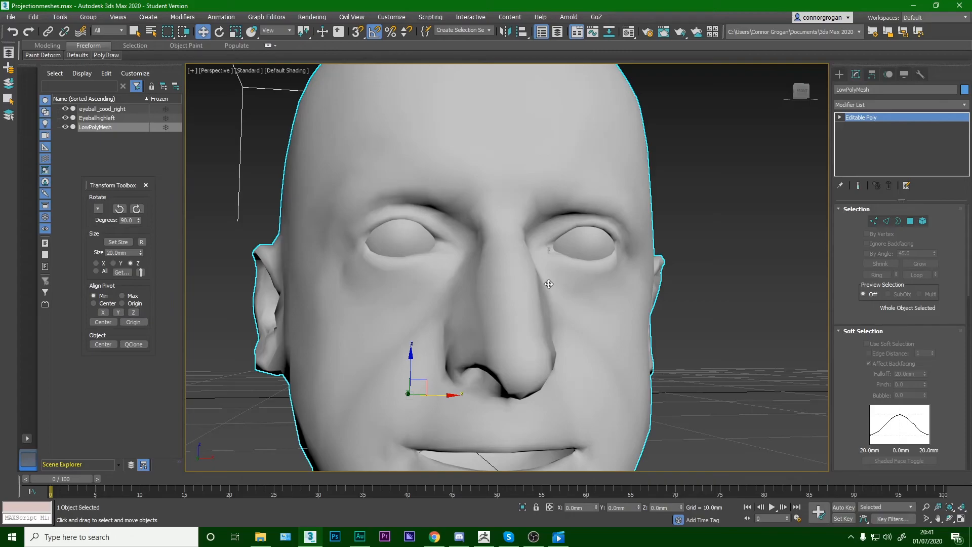
- Examine both shaded eyeballs against the eyelids from several angles, selecting each eye in turn
left_click(430, 255)
middle_click_drag(429, 256, 413, 259, "alt")
left_click(581, 250)
middle_click_drag(581, 251, 465, 234, "alt")
scroll(567, 168, "down", 4)
scroll(476, 205, "up", 5)
left_click(506, 227)
scroll(506, 228, "down", 4)
scroll(503, 232, "up", 3)
scroll(486, 231, "up", 2)
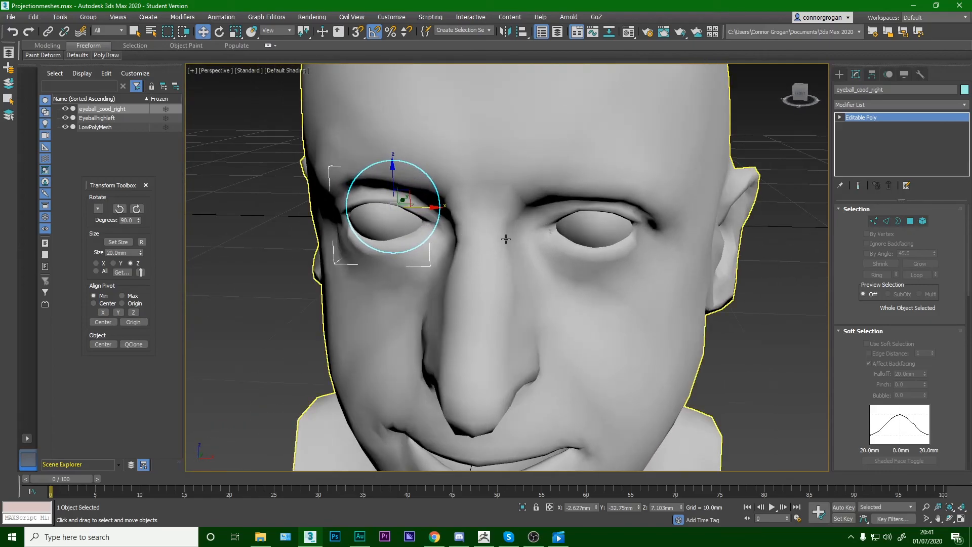
left_click(643, 248)
left_click(406, 222)
middle_click_drag(406, 222, 438, 219, "alt")
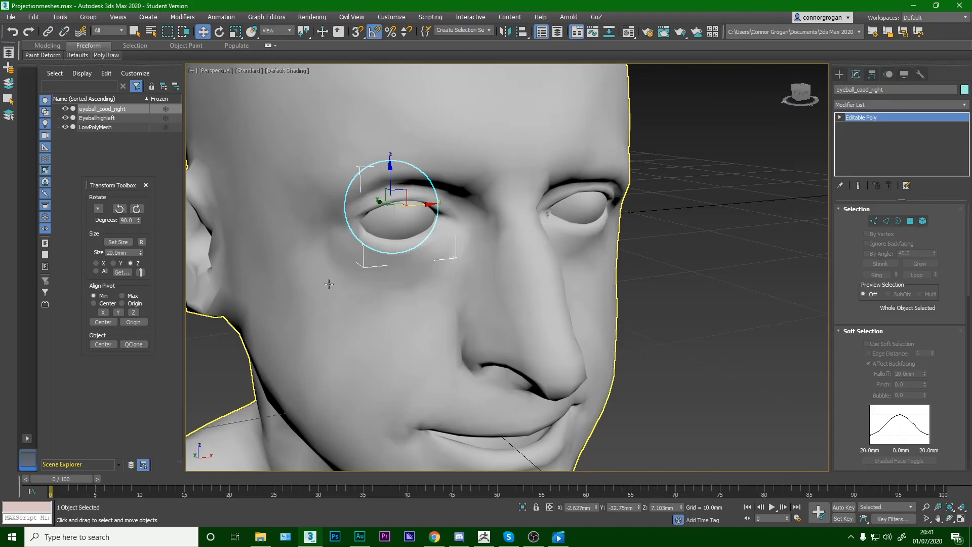
mouse_move(558, 540)
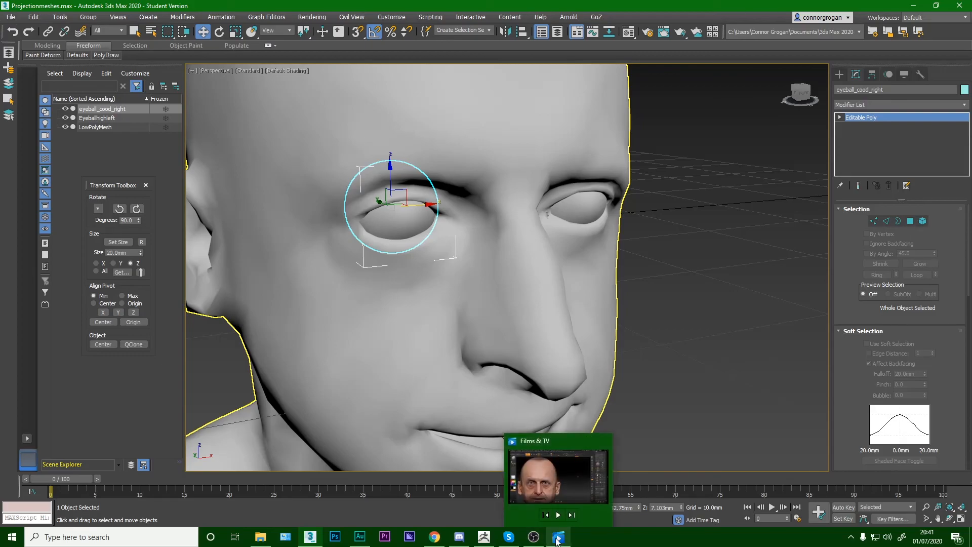